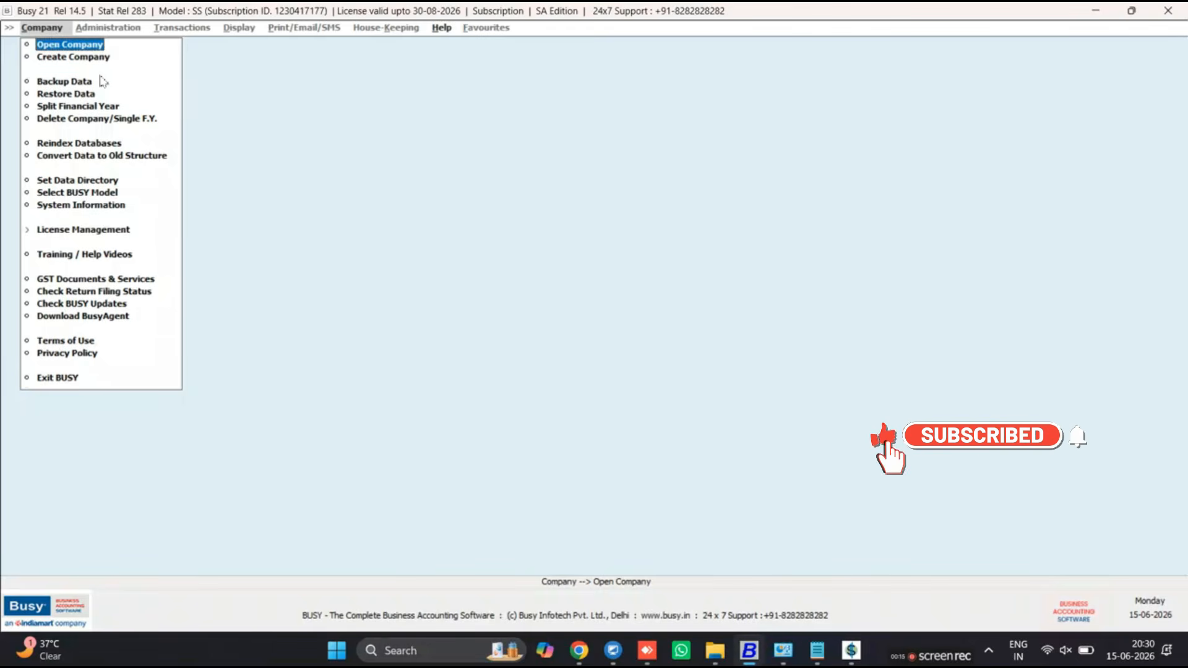
key("Down")
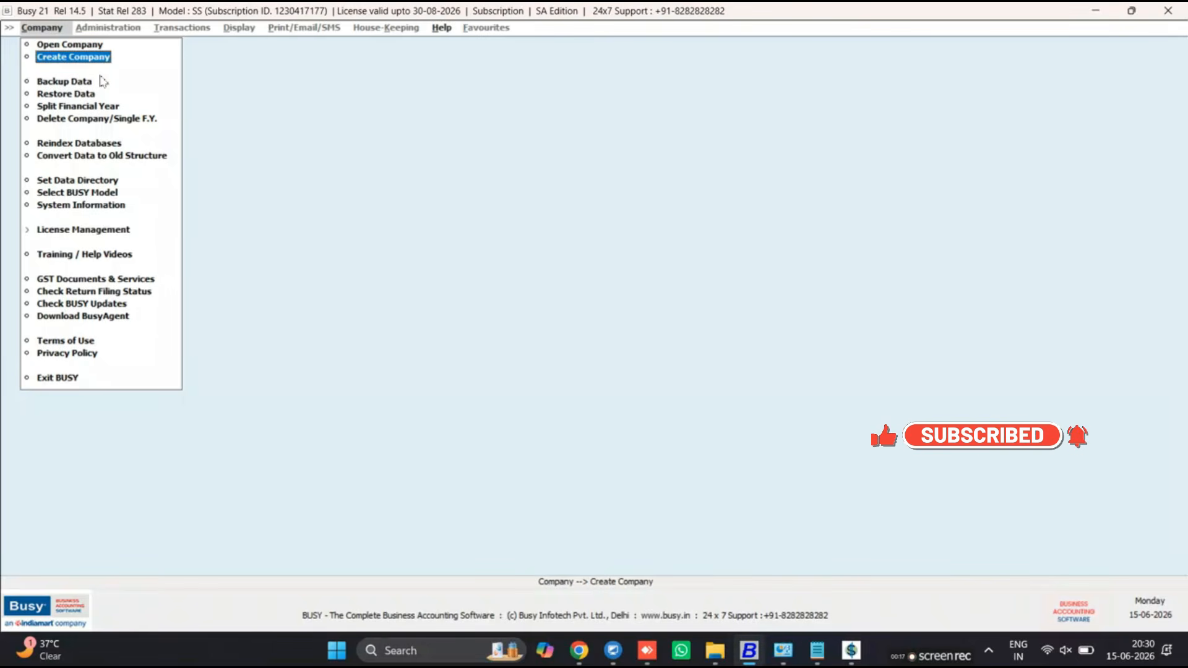
key("Down")
key("Down")
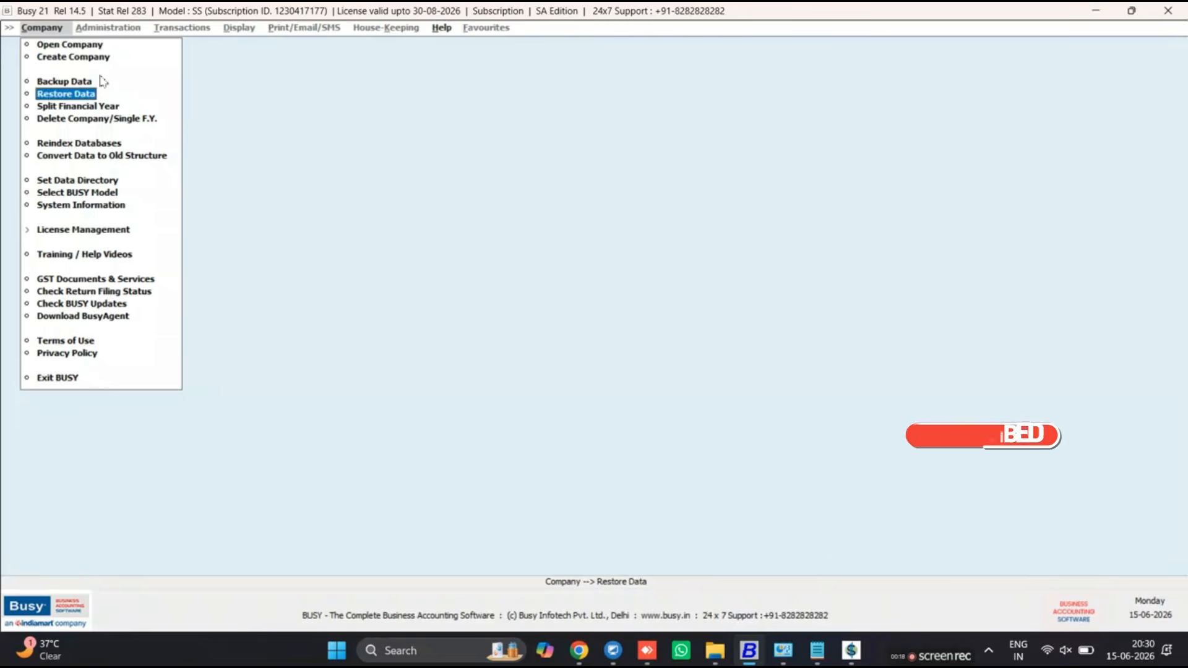
key("Down")
key("Down")
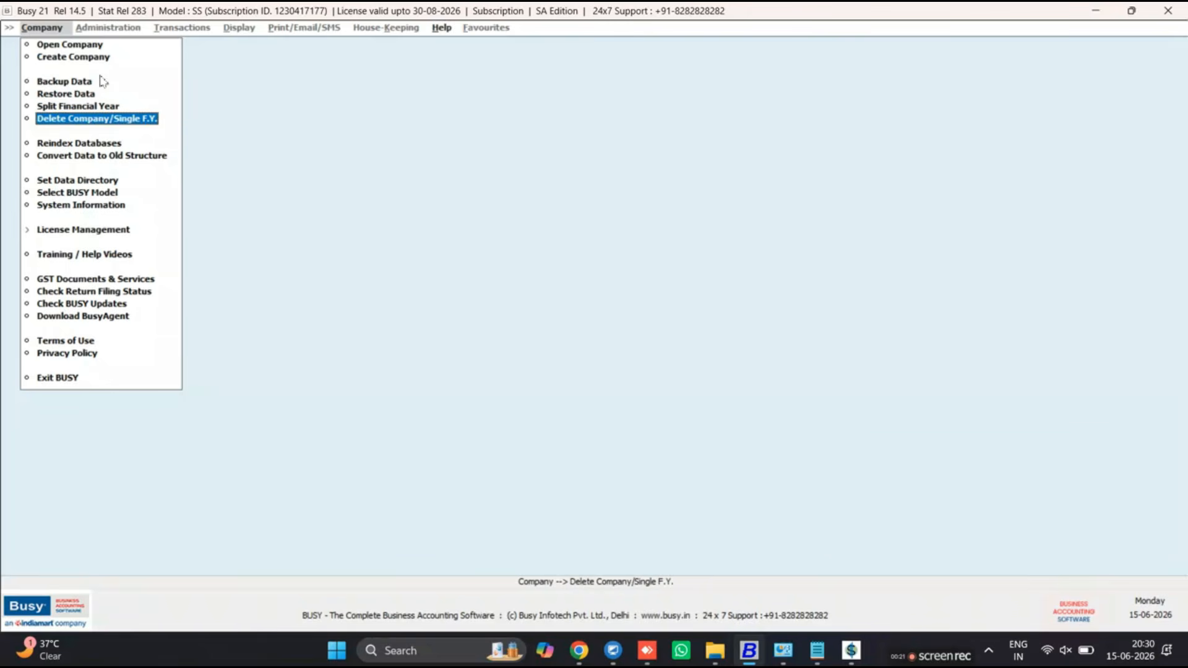
key("Down")
key("Down")
key("Down")
key("Down")
key("Down")
key("Down")
key("Down")
key("Down")
key("Down")
key("Down")
key("Down")
key("Down")
key("Down")
key("Down")
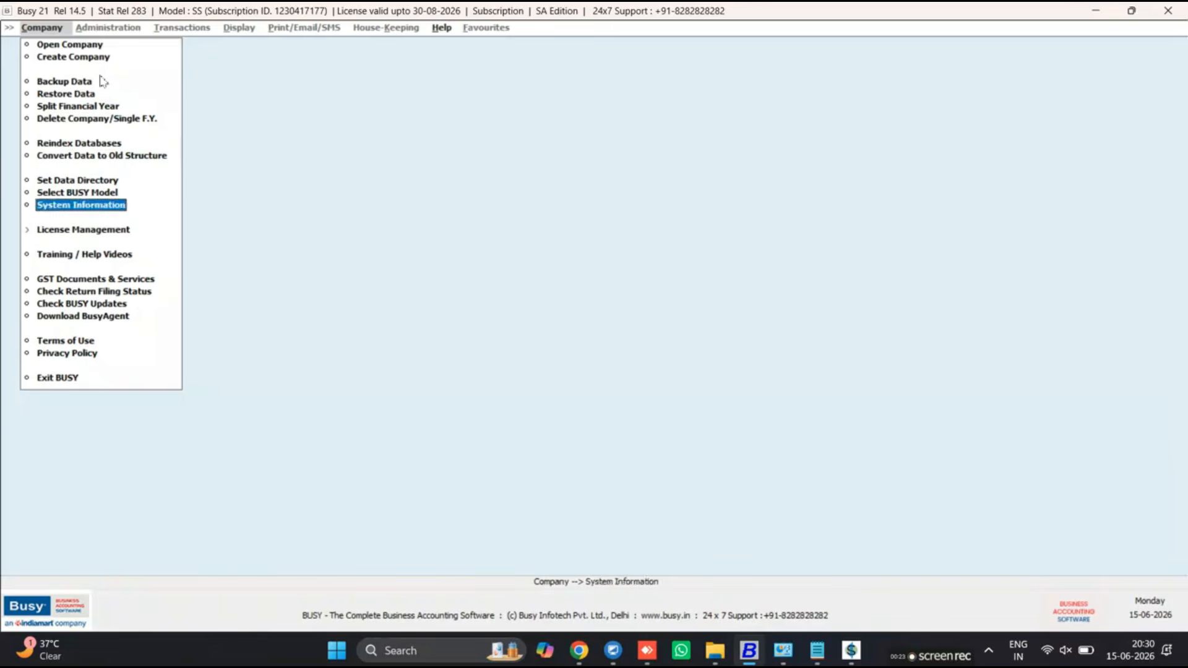
key("Down")
key("Up")
key("Up")
key("Up")
key("Up")
key("Up")
key("Up")
key("Up")
key("Up")
key("Up")
key("Up")
key("Up")
key("Up")
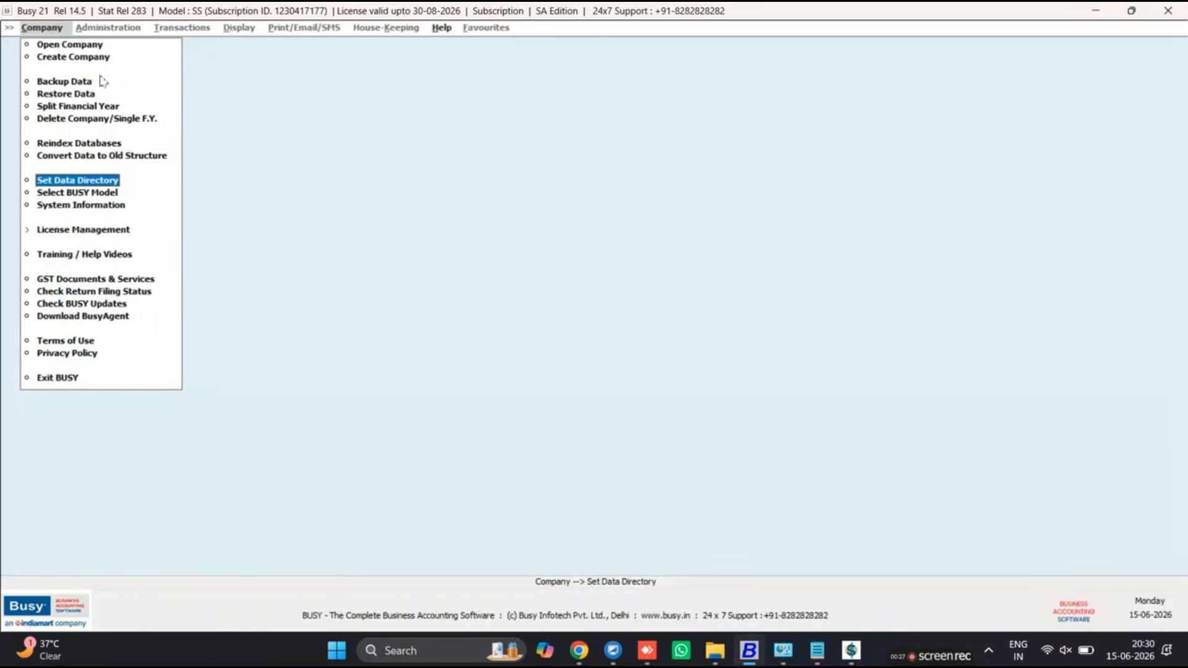
Open the Set Data Directory settings, check the manual data directory path, and quit without changing anything.
key("Up")
key("Up")
key("Down")
key("Down")
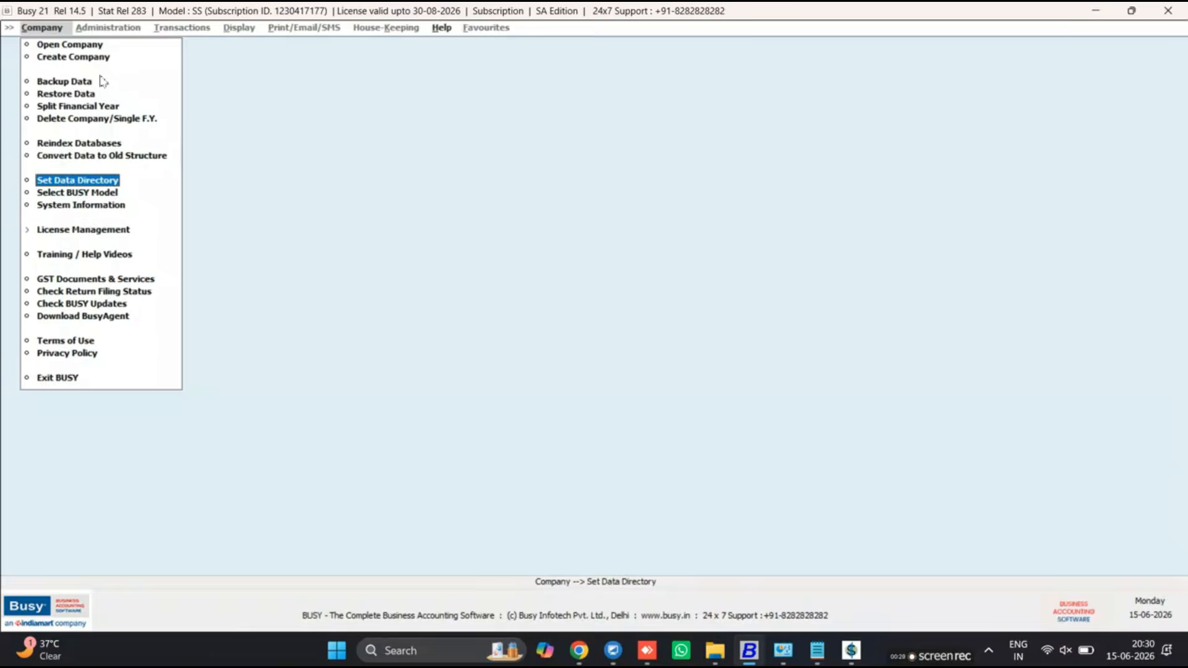
key("Return")
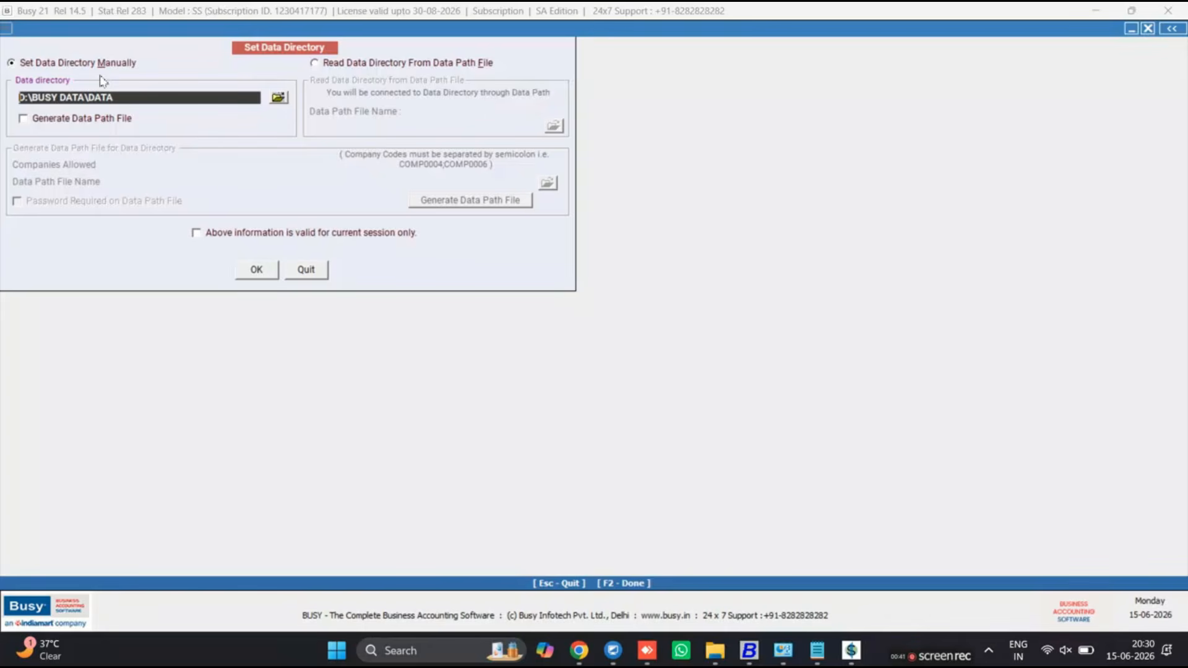
left_click(142, 99)
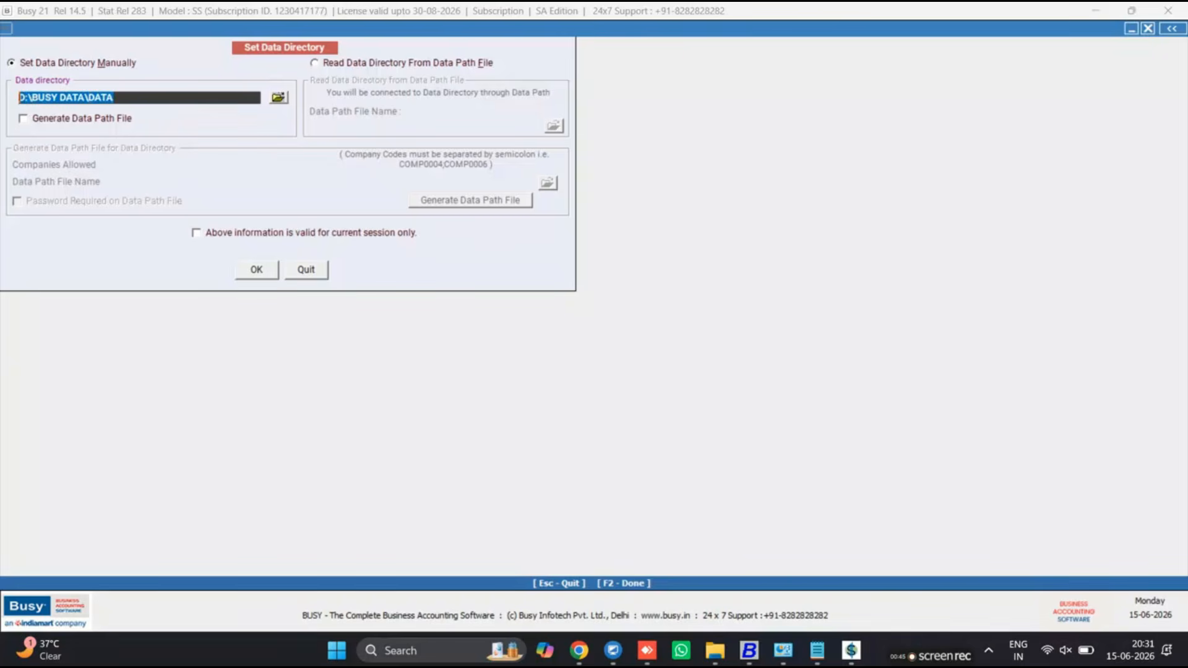
left_click(324, 275)
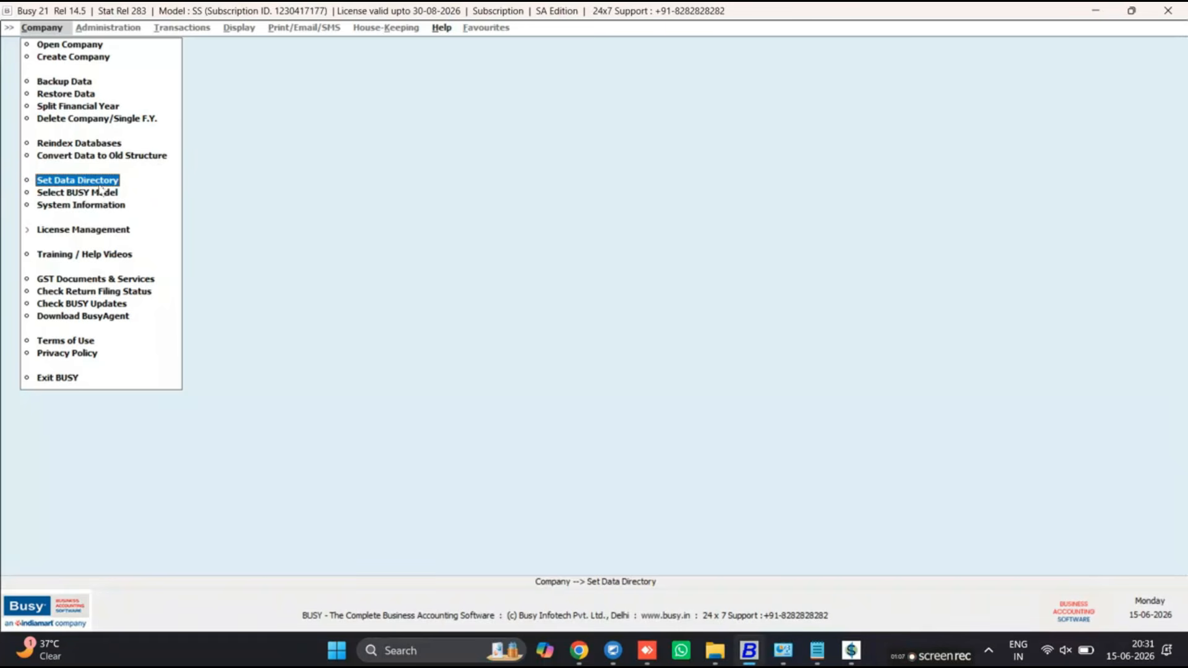
Create a company named MS TECHNO HUB new with the financial year beginning from 01-04-2026.
left_click(92, 58)
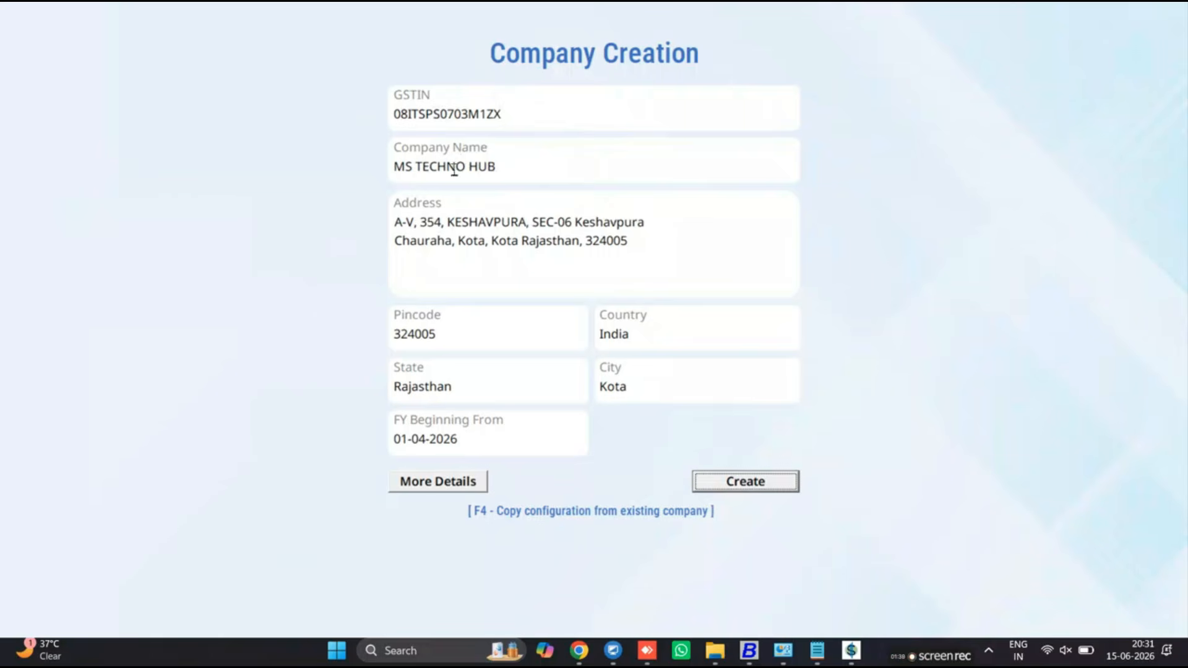
left_click(514, 172)
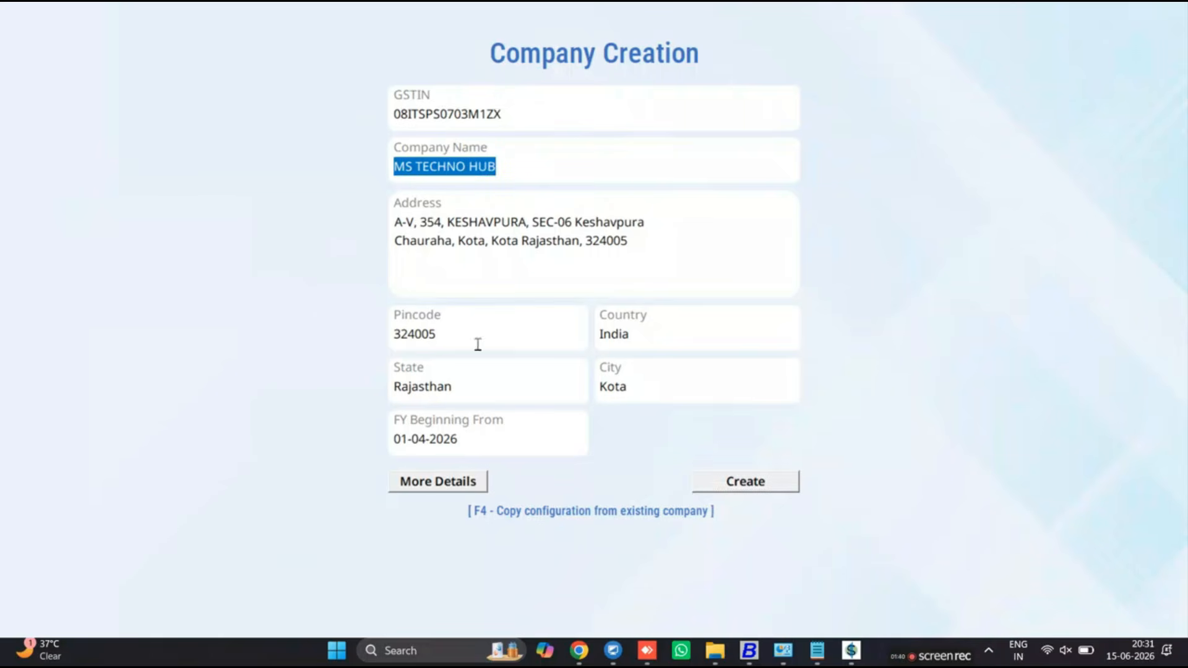
key("End")
type("new")
left_click(466, 437)
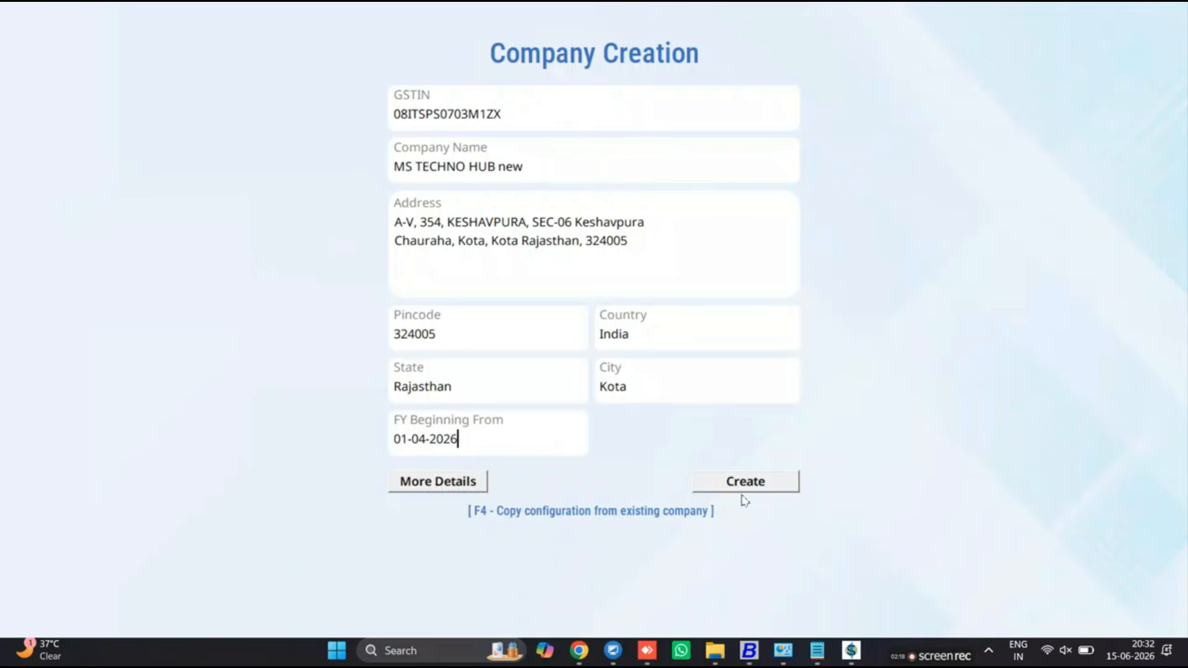
left_click(761, 488)
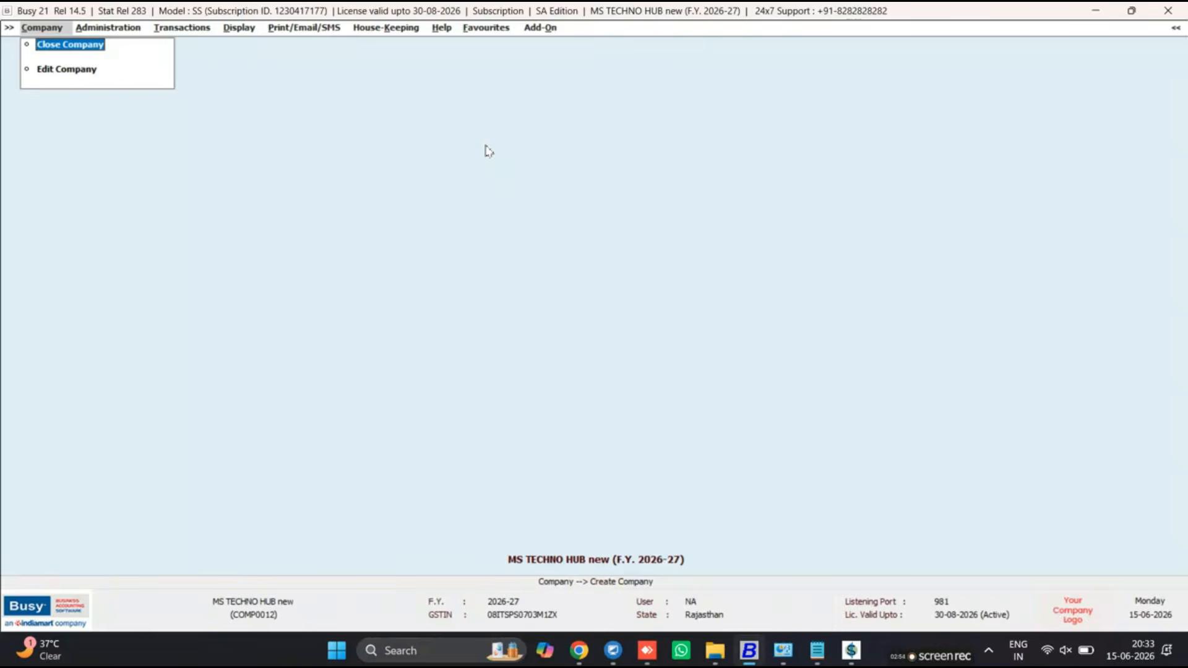
key("Right")
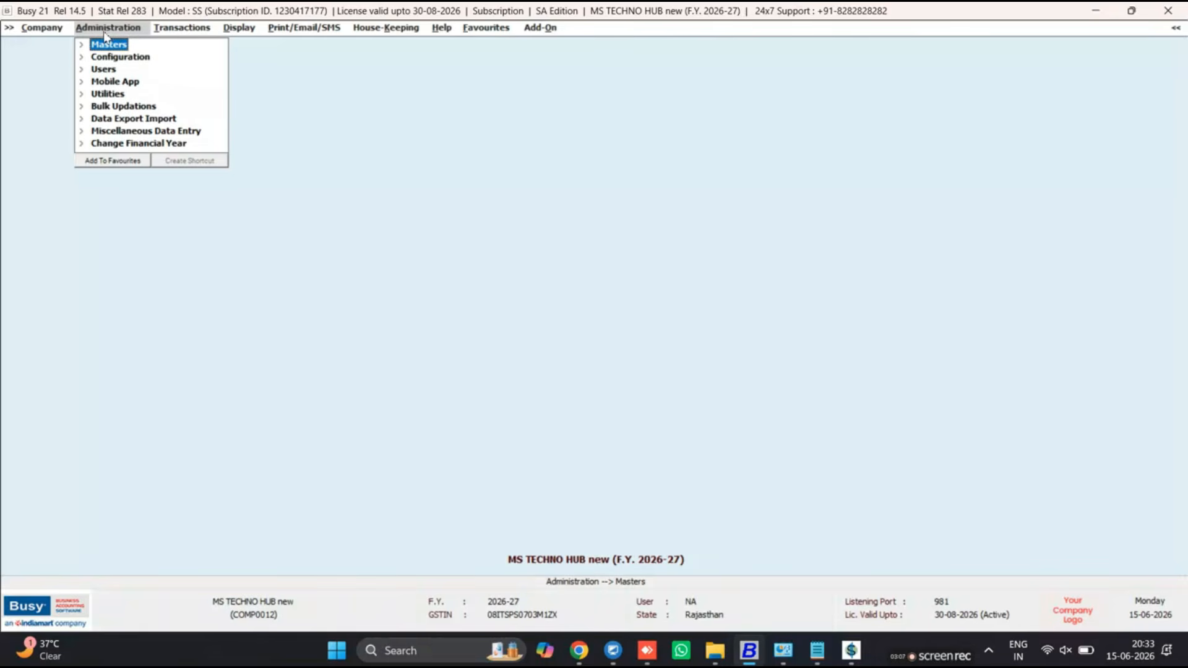
key("Right")
key("Right")
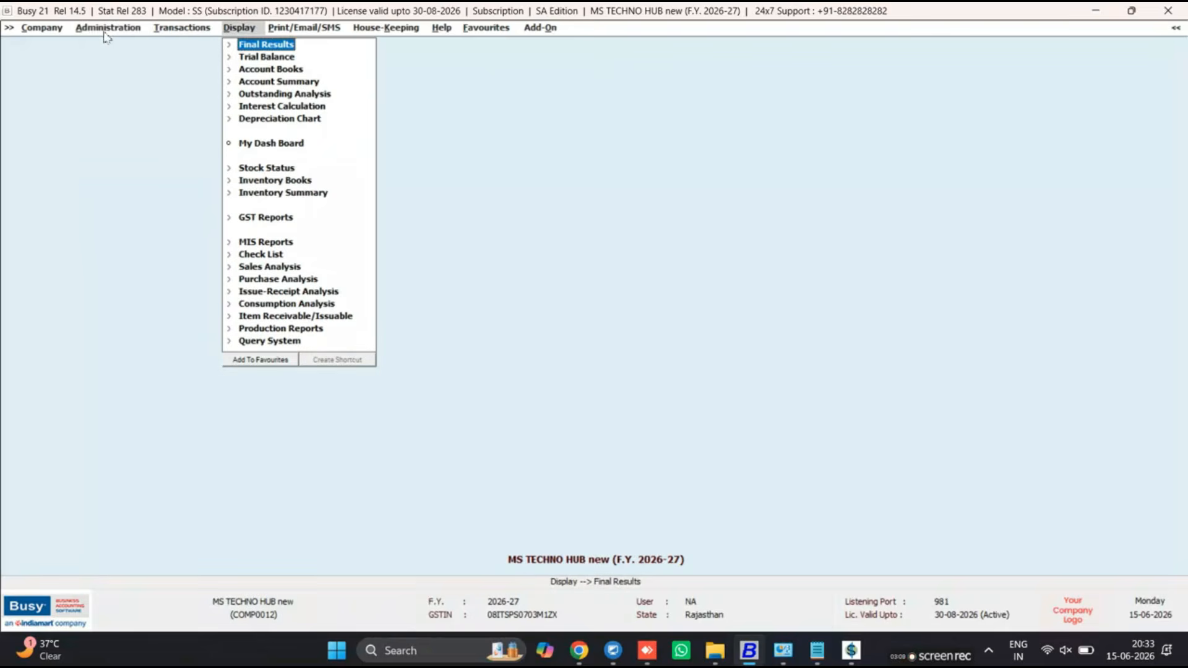
key("Right")
key("Right")
key("Right")
key("Left")
key("Left")
key("Left")
key("Left")
key("Left")
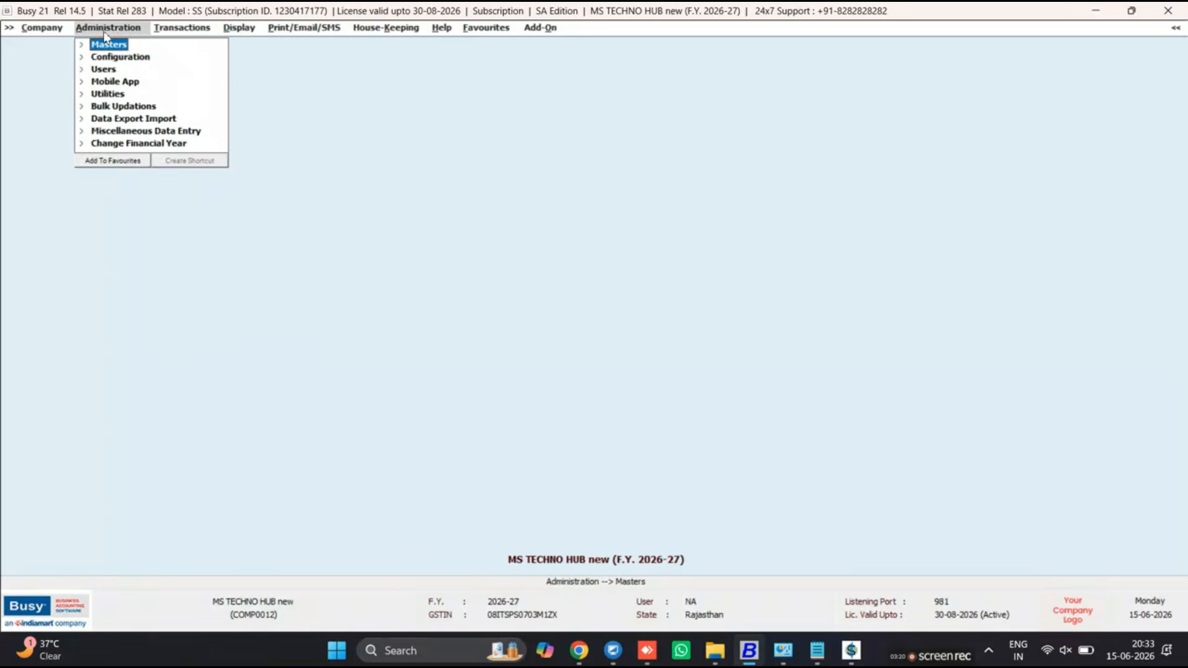
key("Right")
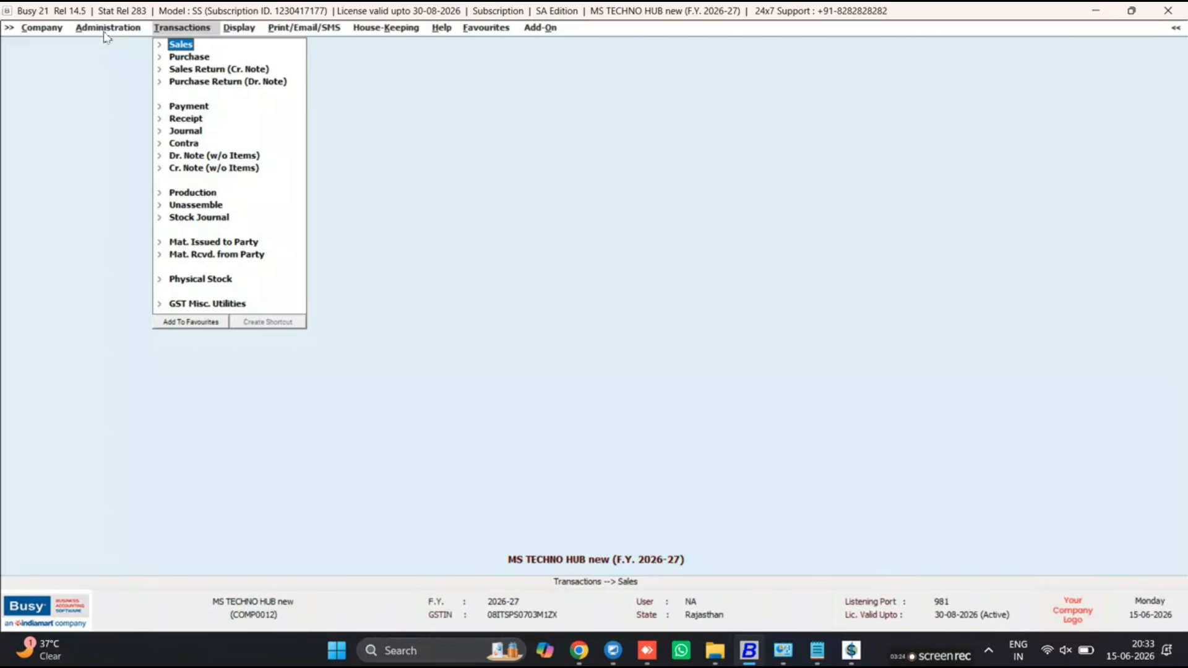
Close the currently open company.
key("Left")
key("Left")
key("Return")
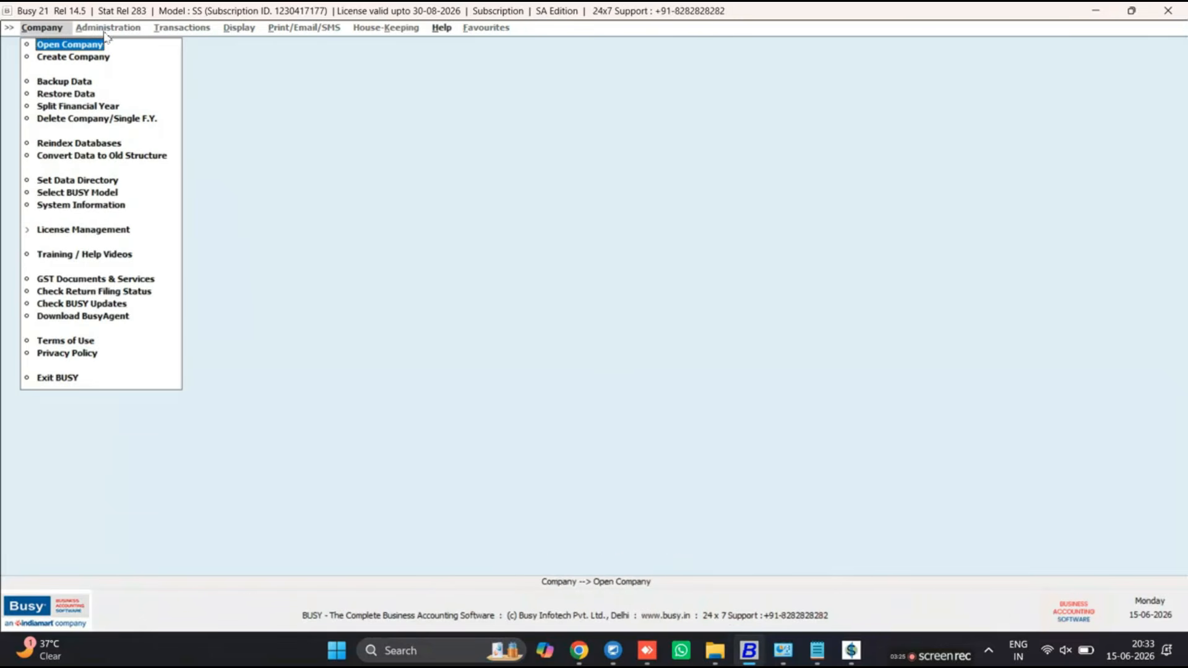
Open the company MS TECHNO HUB new from the list of companies.
key("Return")
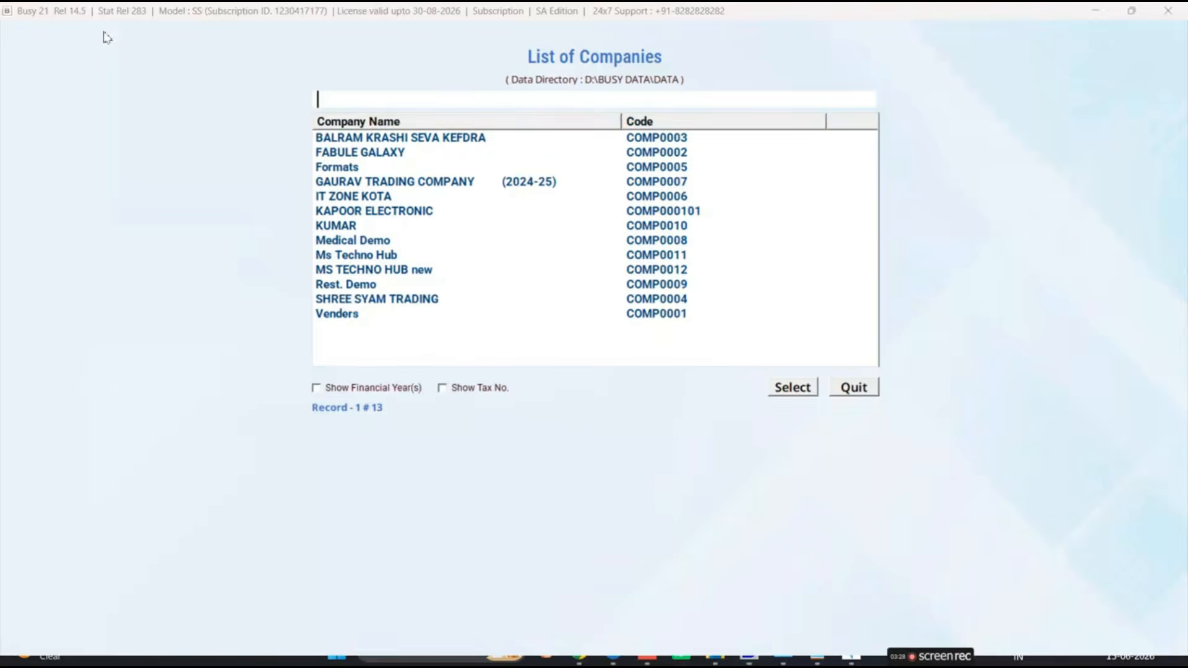
key("Down")
key("Down")
key("Down")
key("Down")
key("Down")
key("Down")
key("Down")
key("Down")
key("Down")
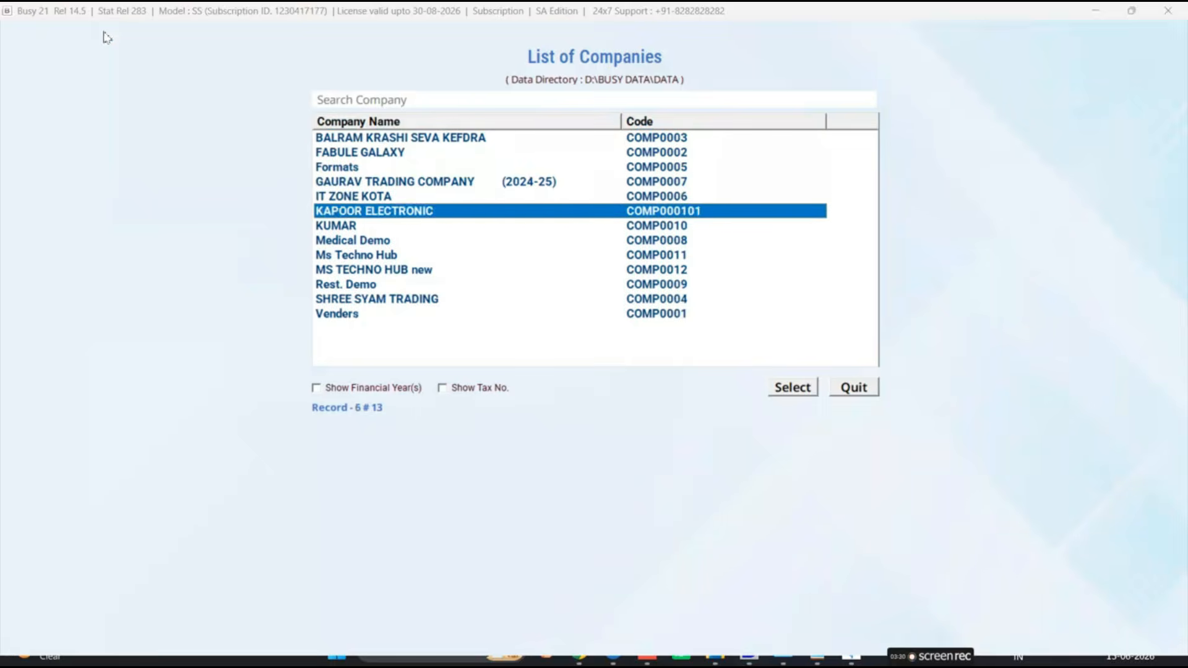
key("Up")
key("Down")
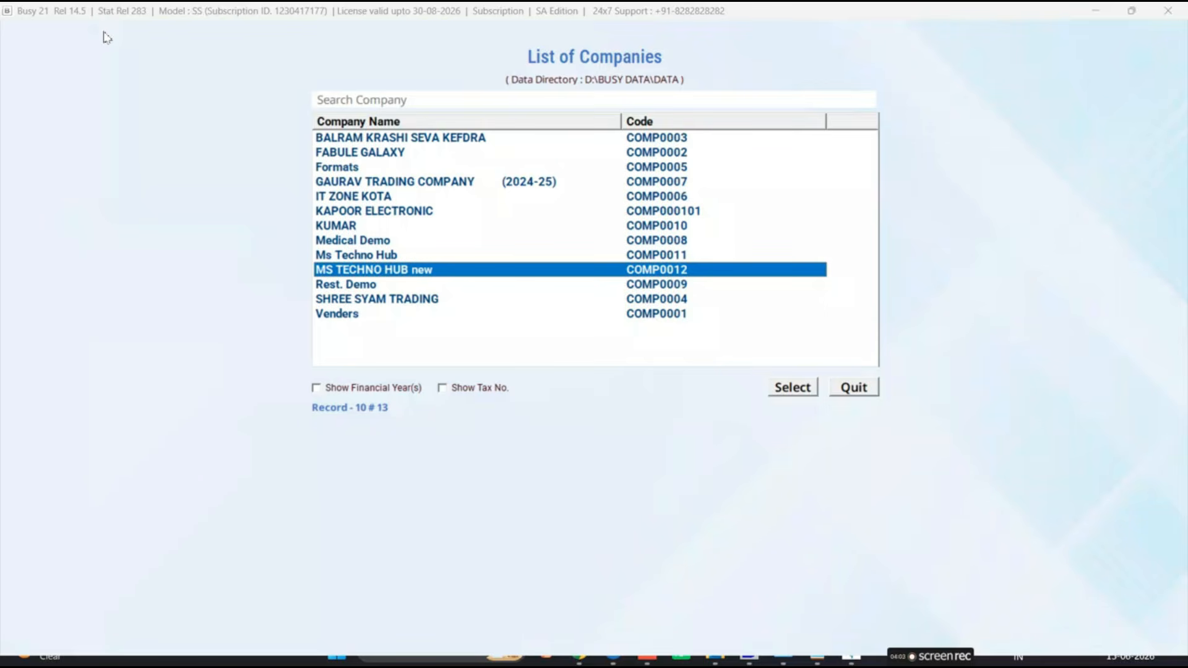
key("Return")
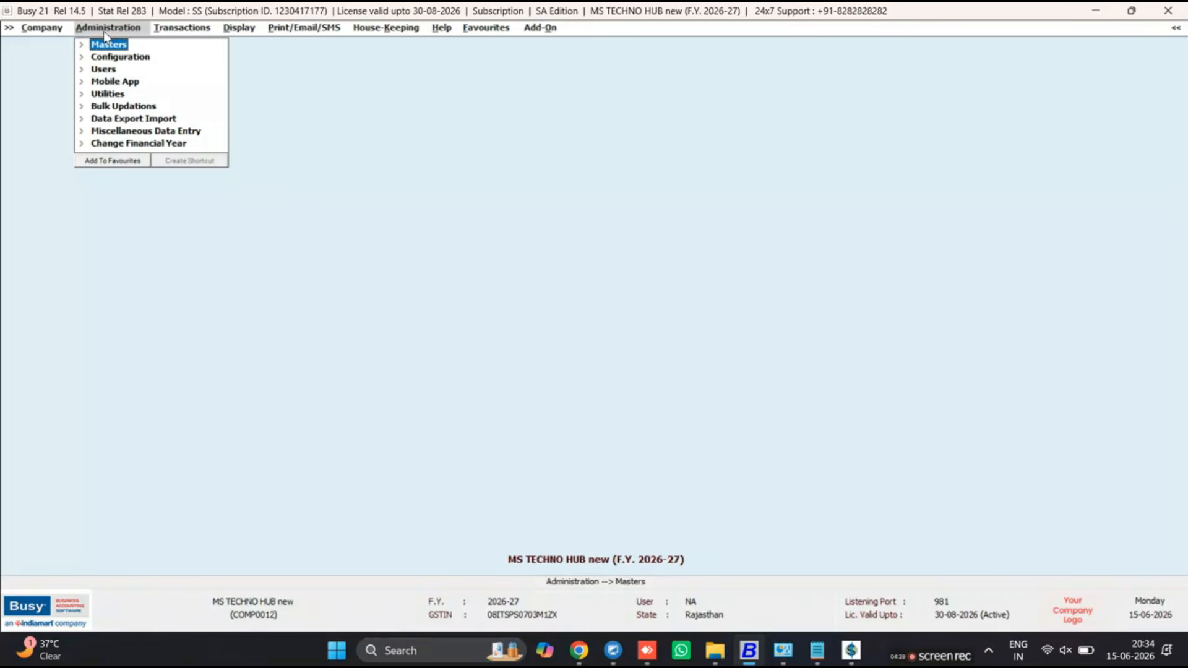
key("Right")
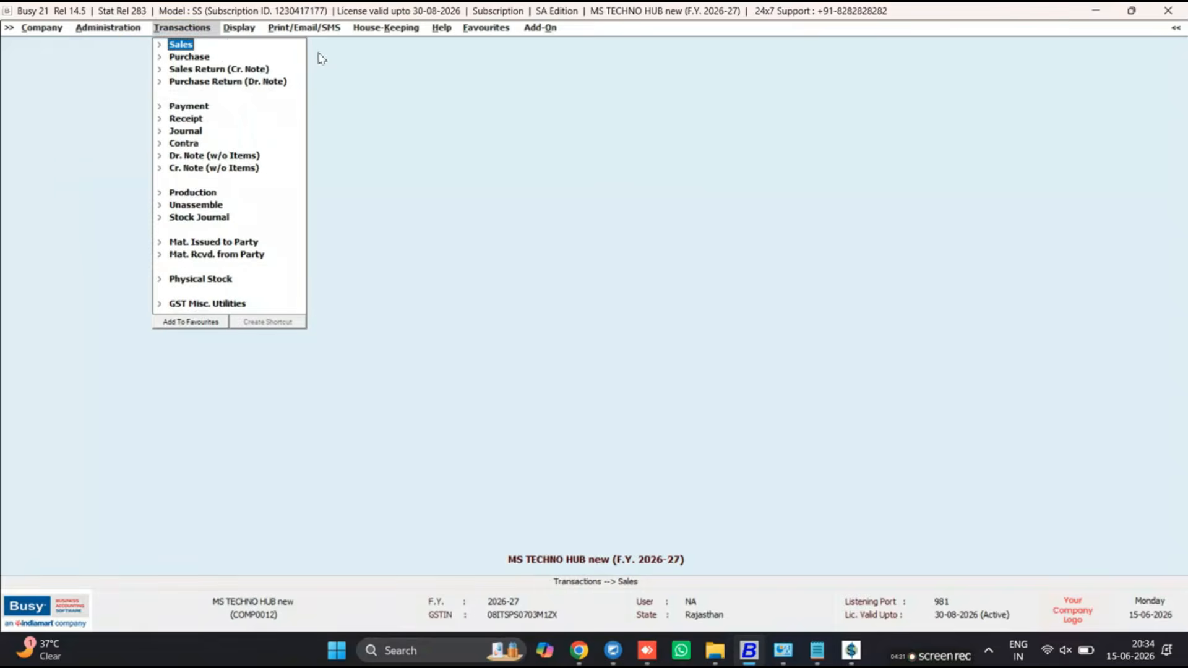
key("Right")
key("Right")
key("Right")
key("Right")
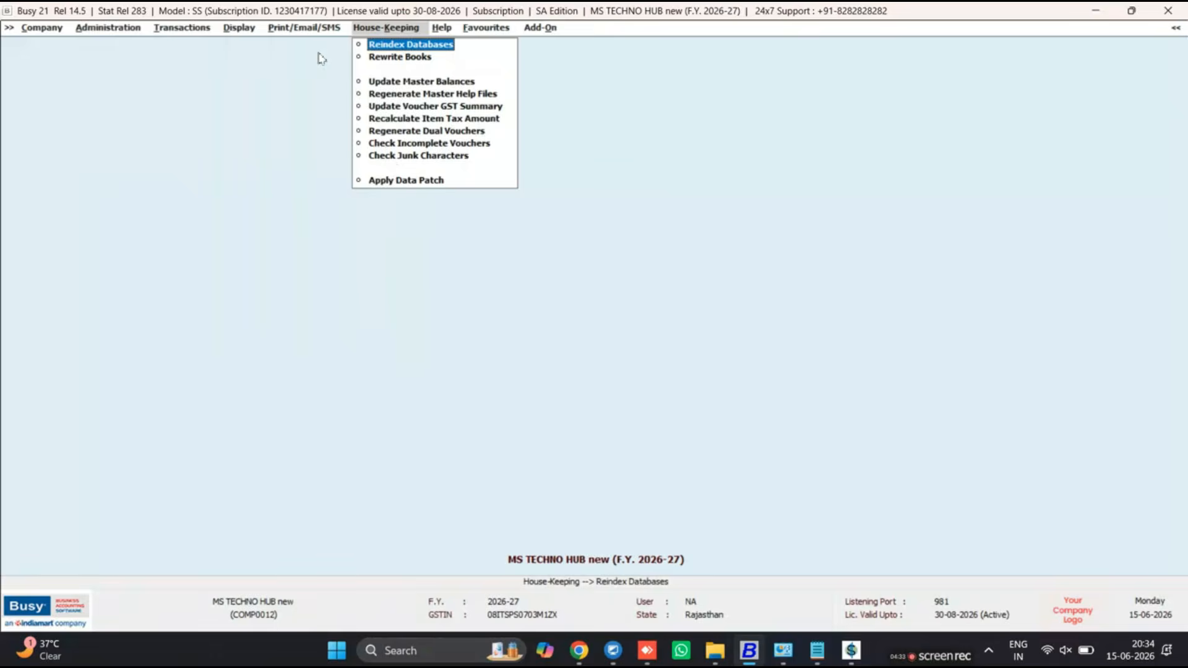
key("Left")
key("Left")
key("Left")
key("Left")
key("Left")
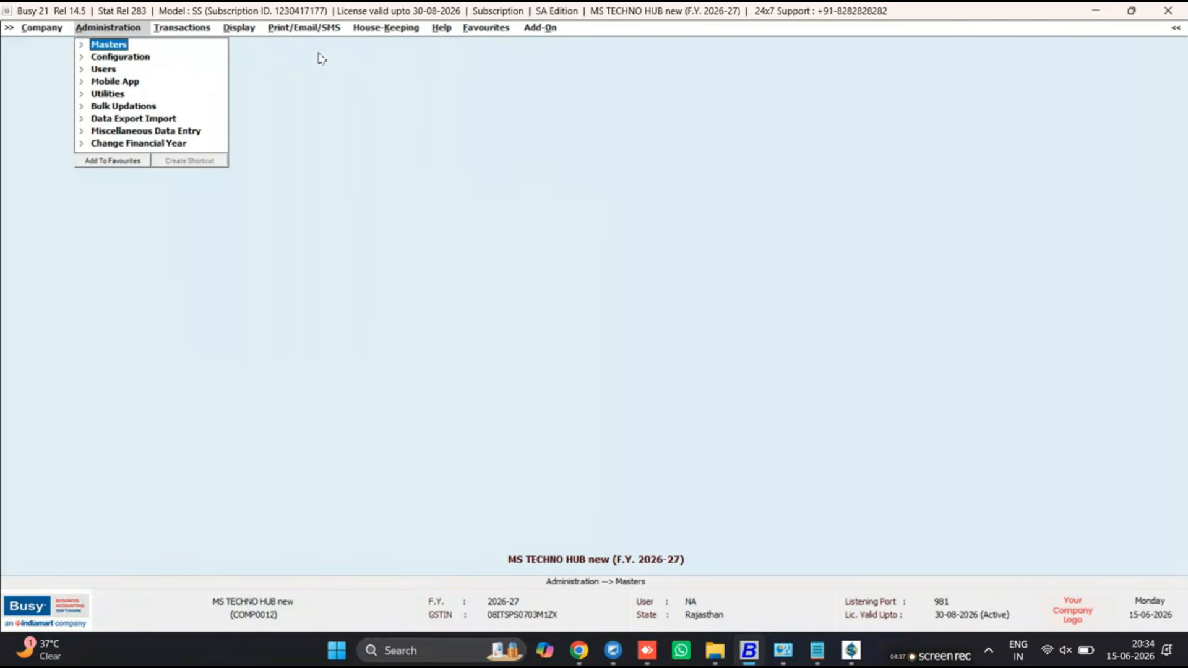
Look through the administration masters and expand the entries available for Account.
key("Return")
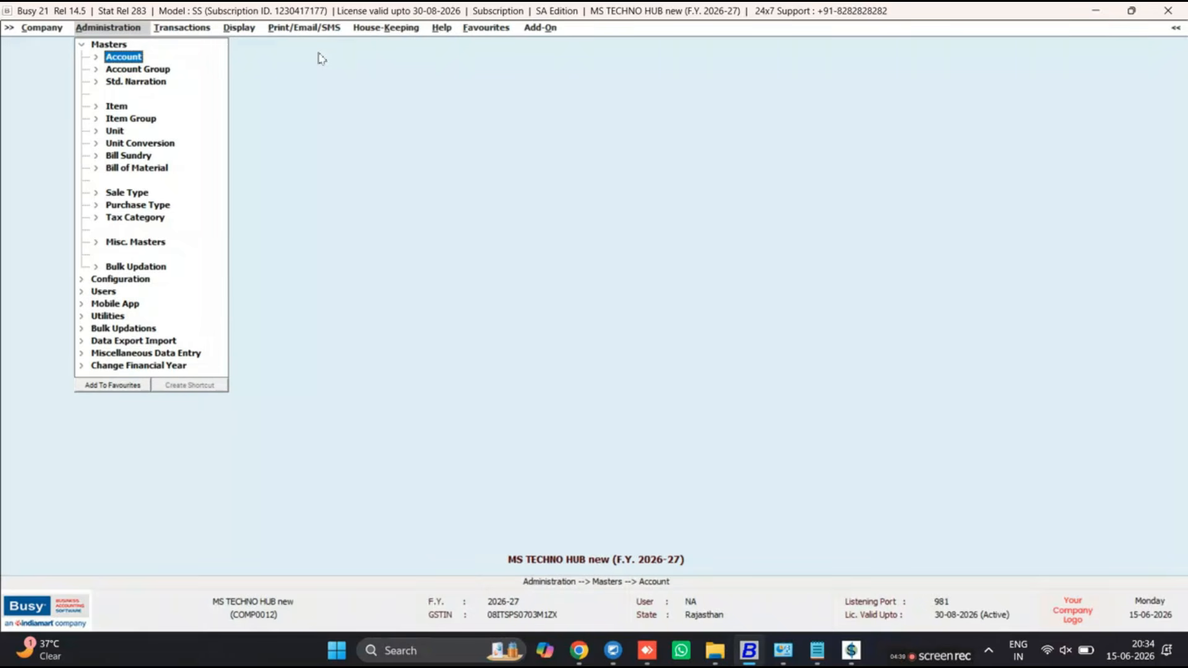
key("Down")
key("Up")
key("Down")
key("Down")
key("Down")
key("Up")
key("Up")
key("Up")
key("Return")
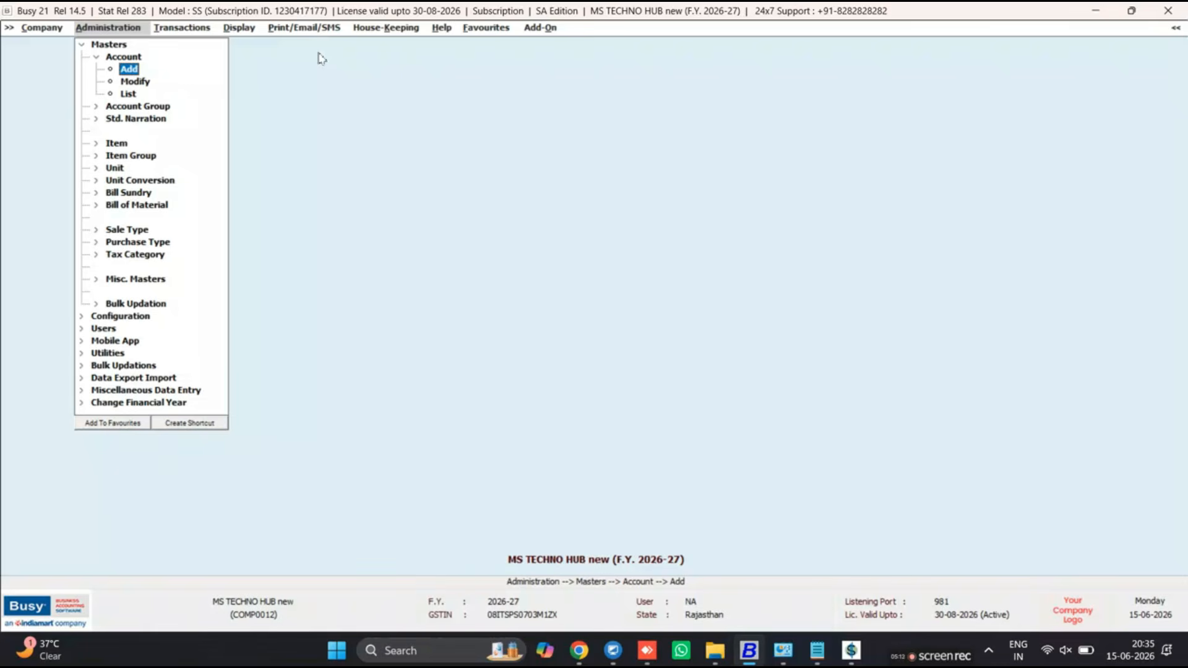
Expand the Item master and look over its Add, Modify and List options.
key("Down")
key("Down")
key("Down")
key("Down")
key("Down")
key("Down")
key("Return")
key("Down")
key("Up")
key("Up")
key("Down")
key("Down")
key("Down")
key("Up")
key("Up")
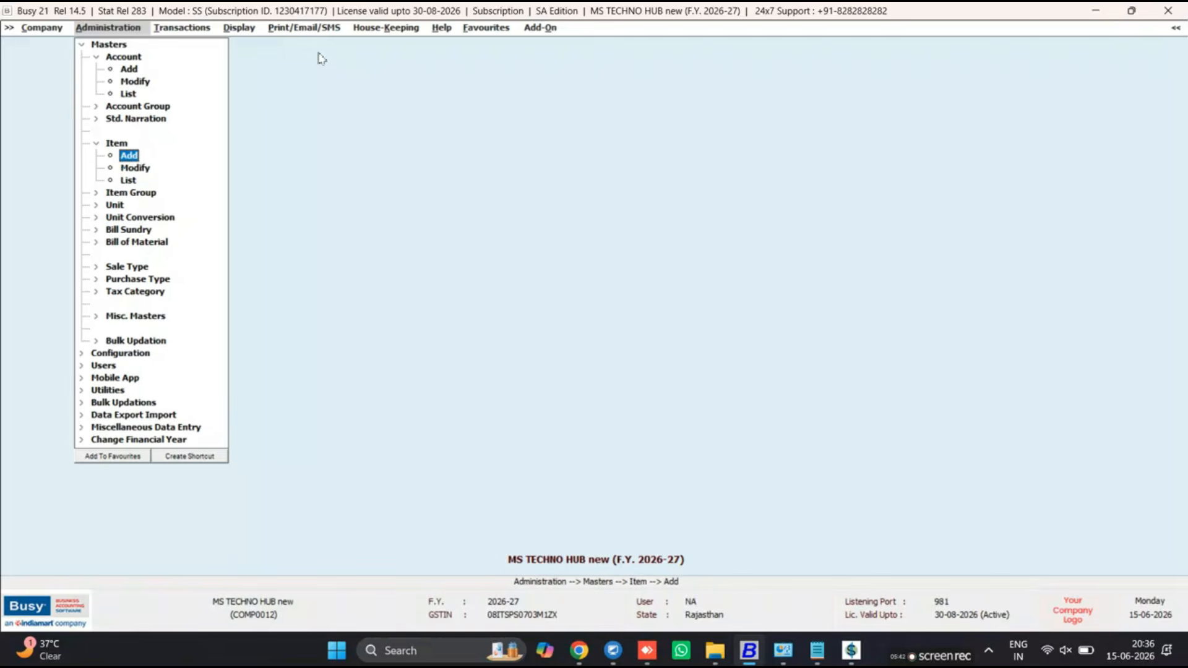
key("Down")
key("Down")
key("Up")
key("Up")
key("Down")
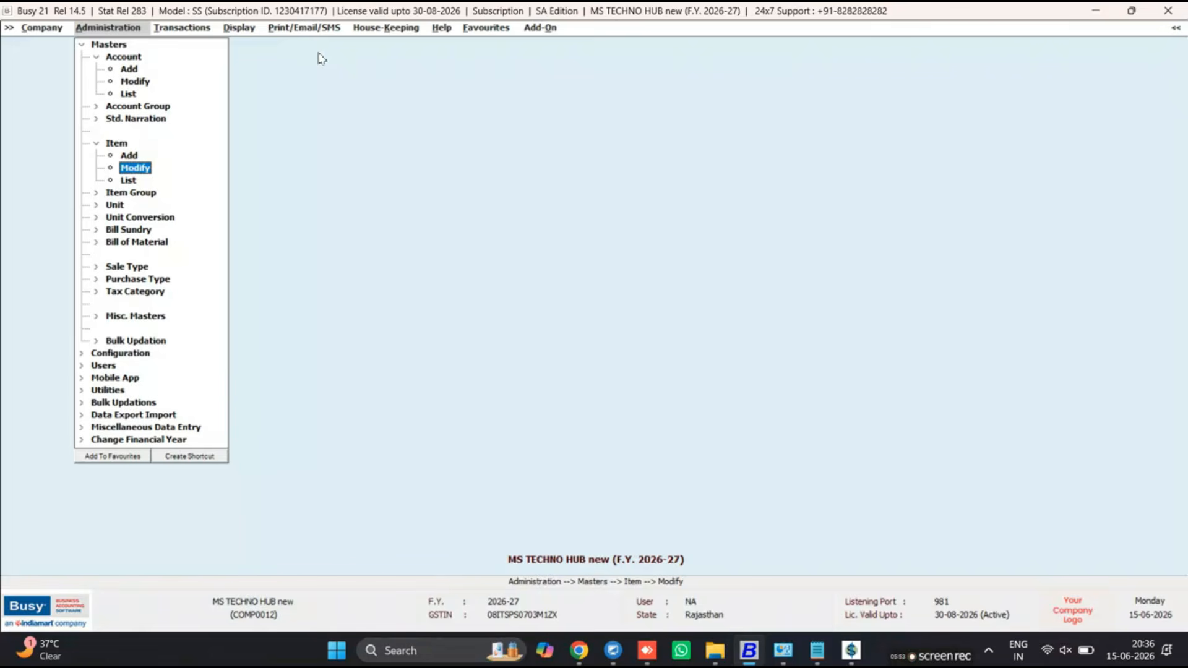
key("Down")
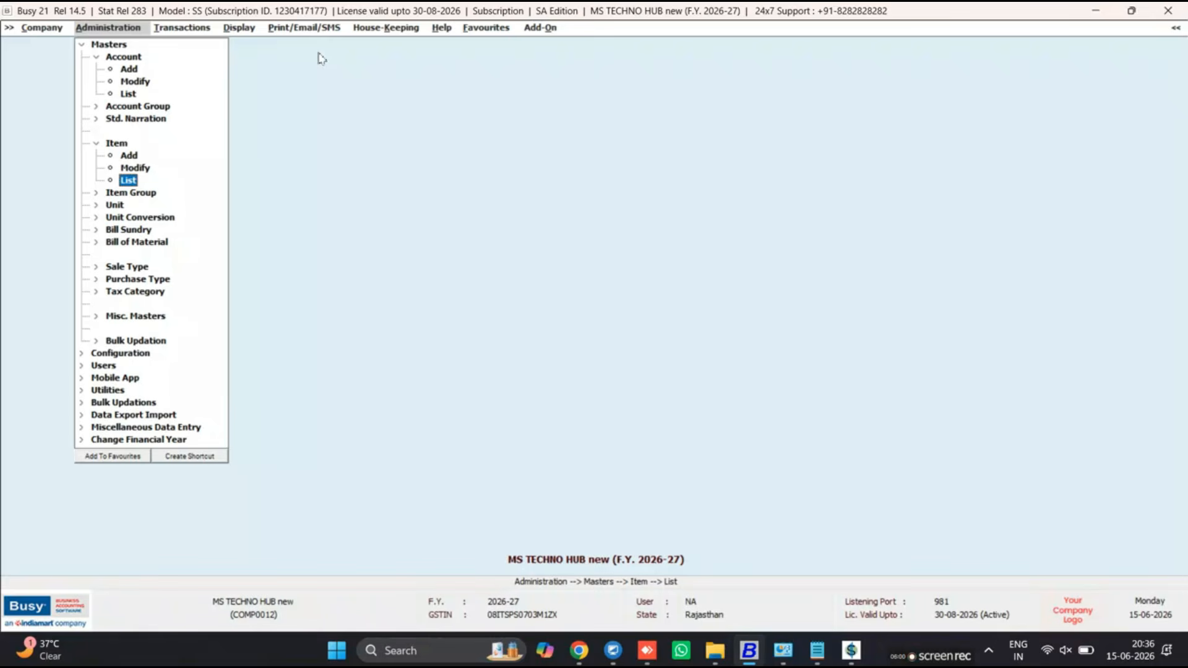
key("Up")
key("Up")
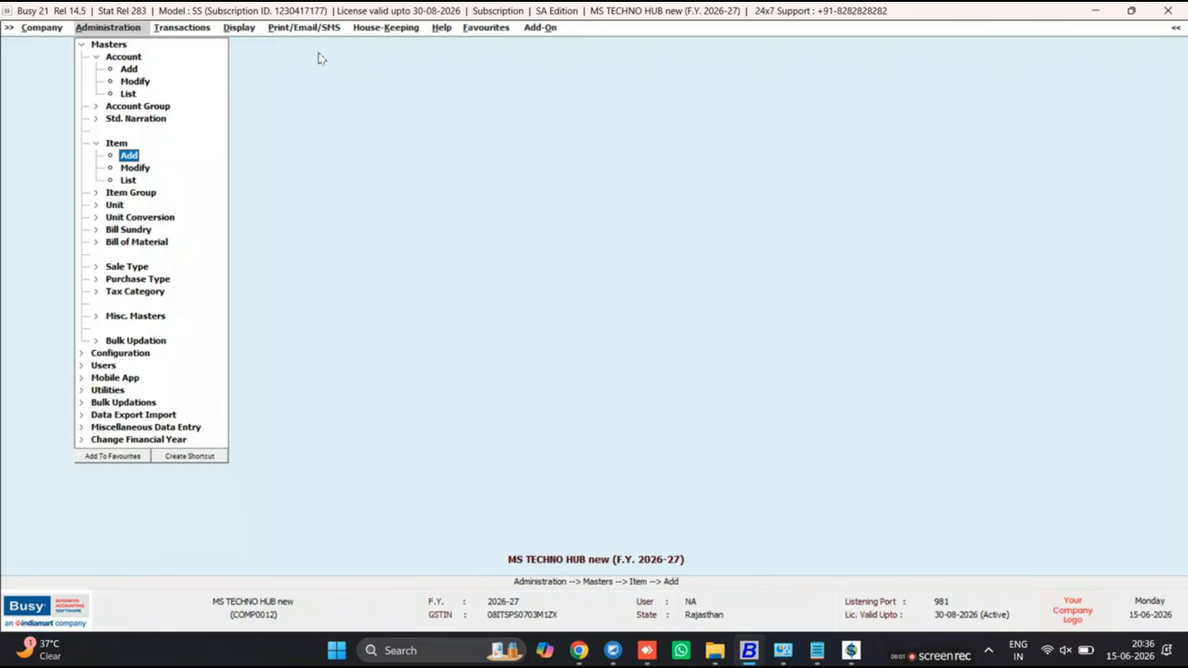
Start a new item master and set its name and print name to Busy SS 21.
key("Return")
type("busy SS 21")
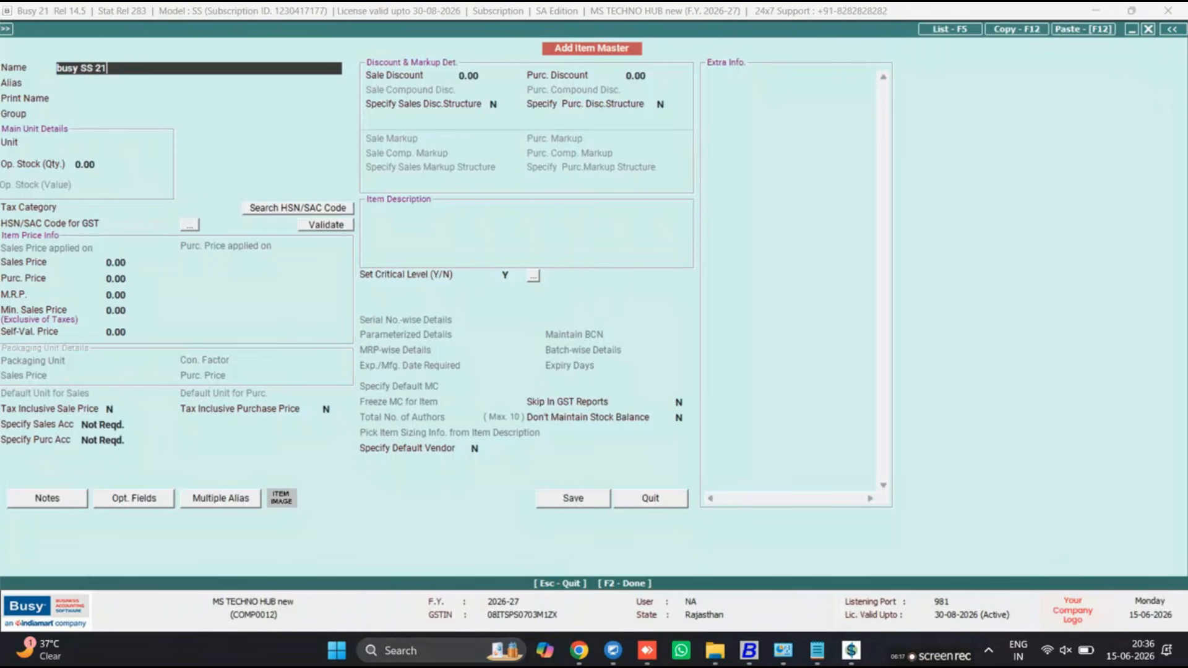
key("Return")
key("Return")
key("Return")
Open the new item group form, cancel it, and assign the item to the General group.
key("Return")
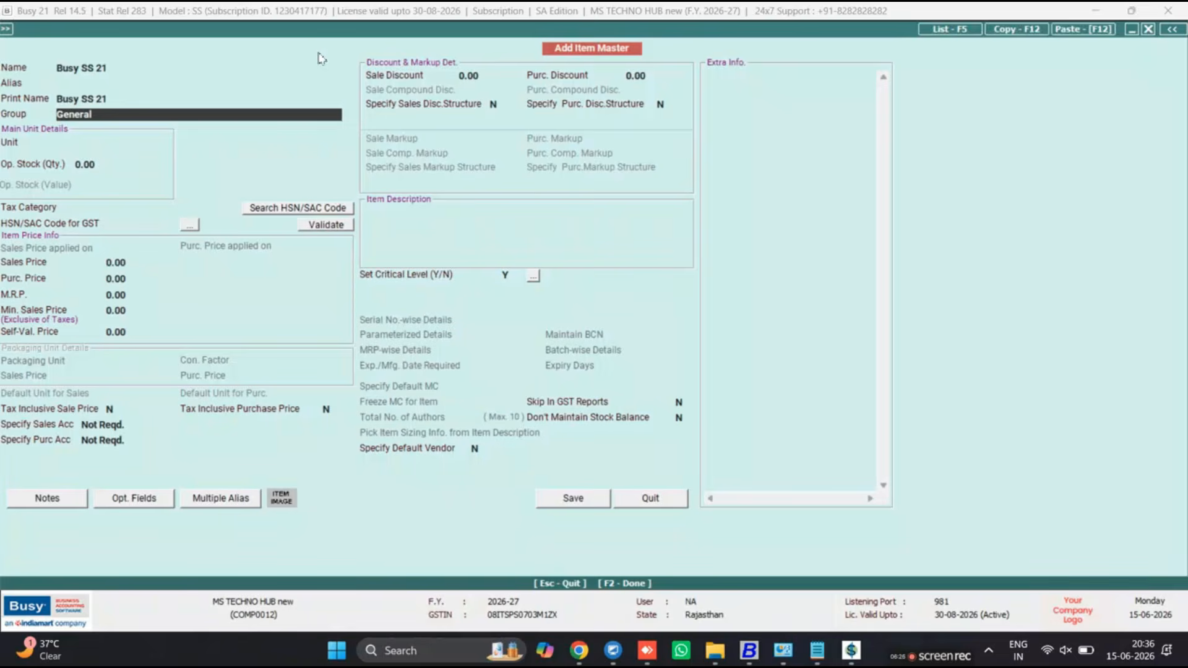
key("F3")
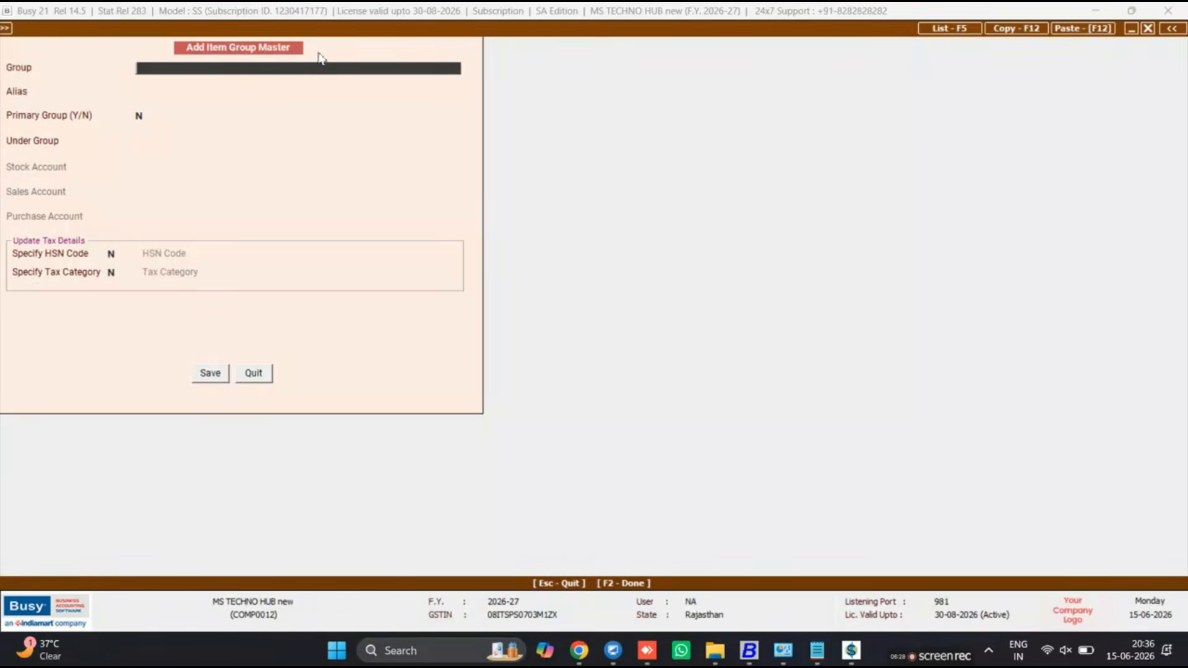
key("Escape")
key("Return")
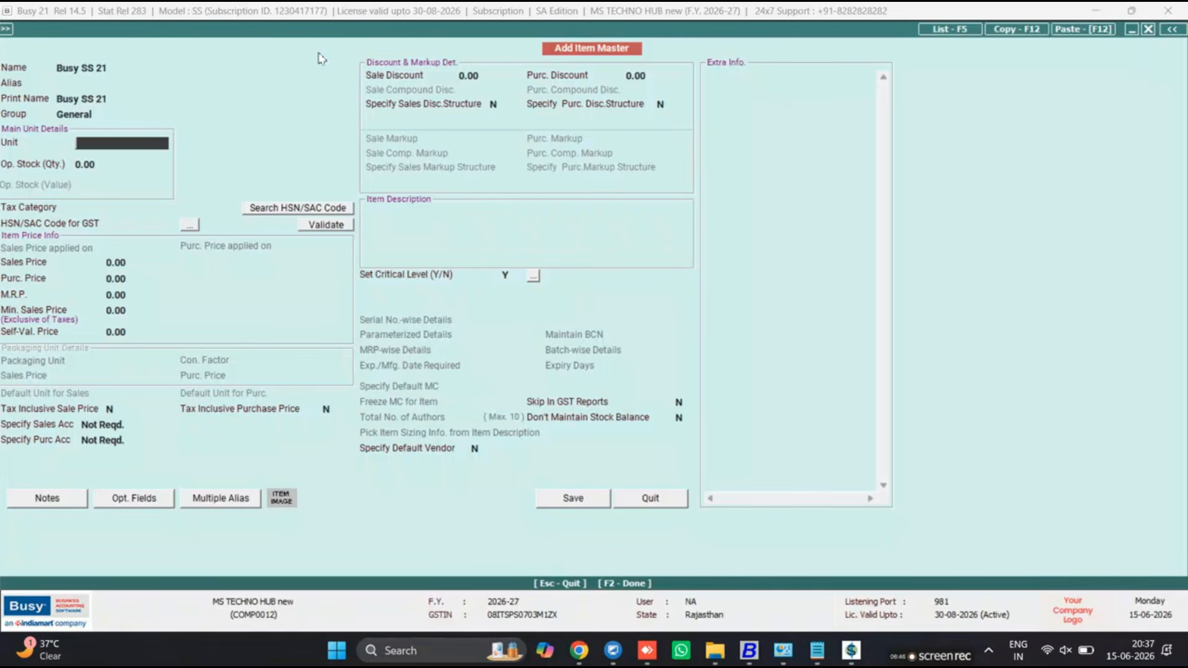
Look through the measuring units available for the item's main unit.
key("space")
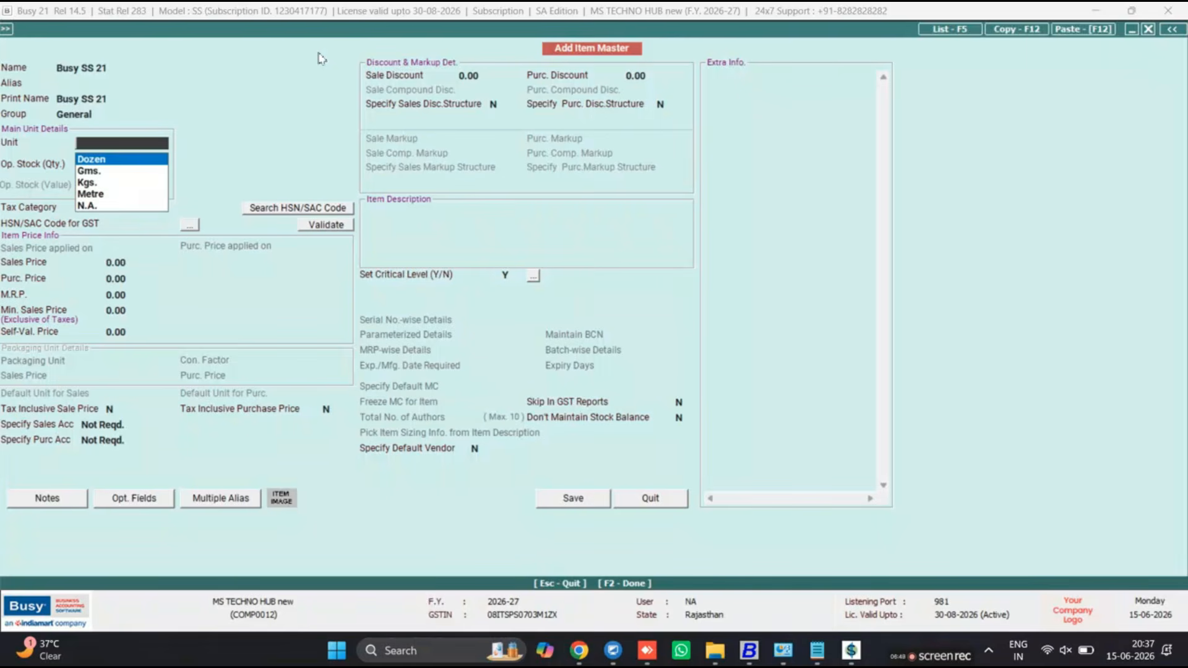
key("Down")
key("Down")
key("Down")
key("Up")
key("Up")
key("Up")
key("Down")
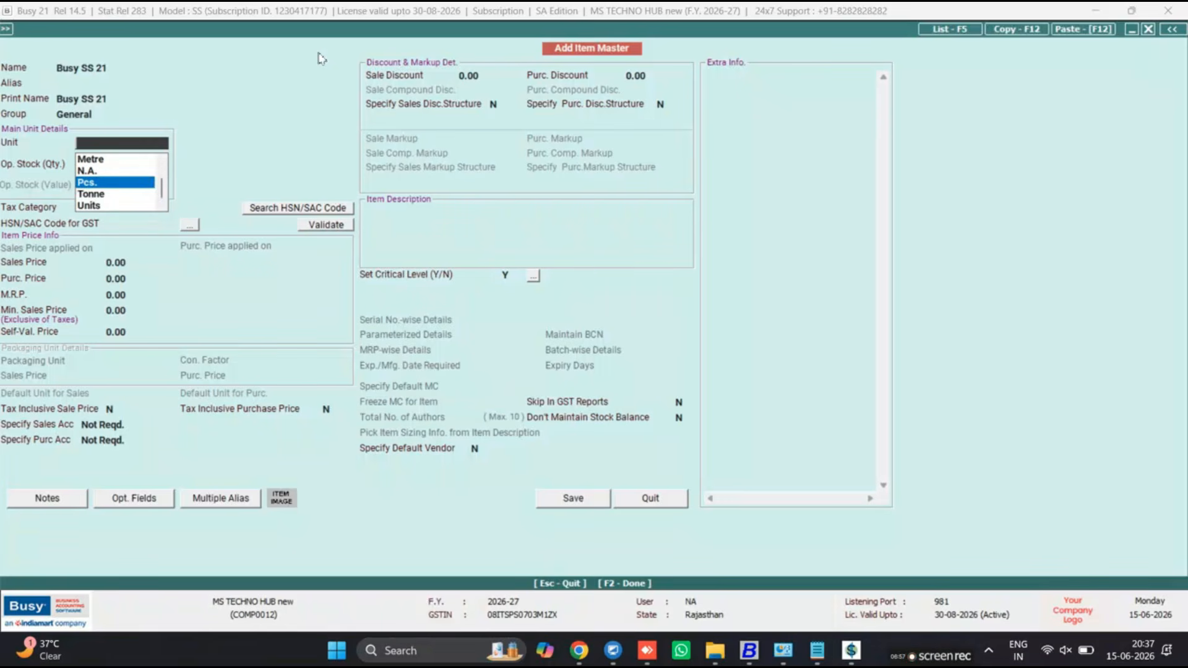
key("Down")
key("Down")
key("Up")
key("Up")
key("Up")
key("Down")
key("Down")
key("Up")
Create a new unit master with name and print name BAG and the UQC BAG-BAGS.
key("F3")
key("Escape")
key("F3")
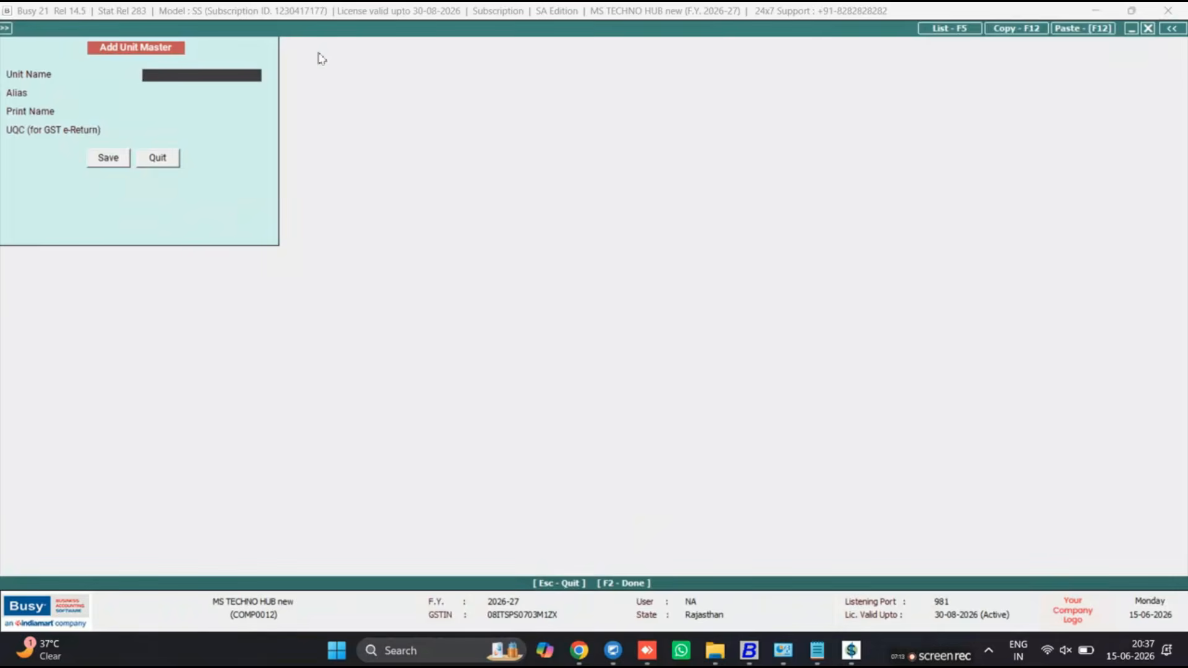
type("BAG")
key("Return")
key("Return")
key("Return")
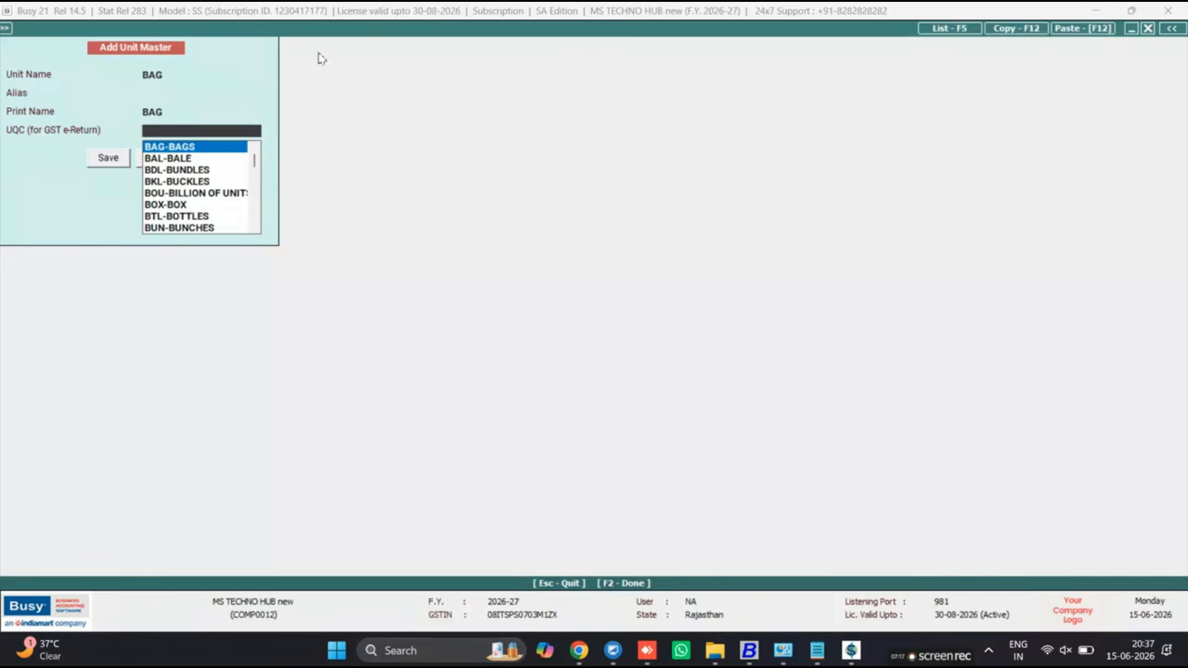
key("Return")
key("Return")
Review the unit choices again and set the item's main unit to Pcs.
key("Up")
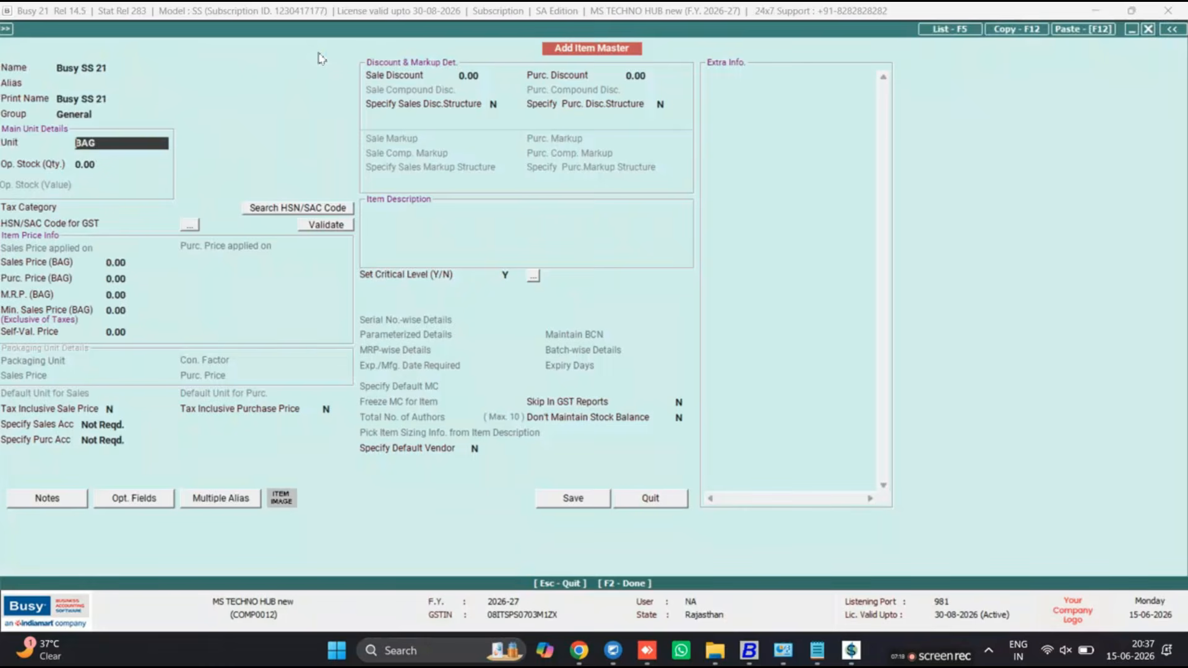
key("space")
key("Down")
key("Down")
key("Down")
key("Up")
key("Up")
key("Up")
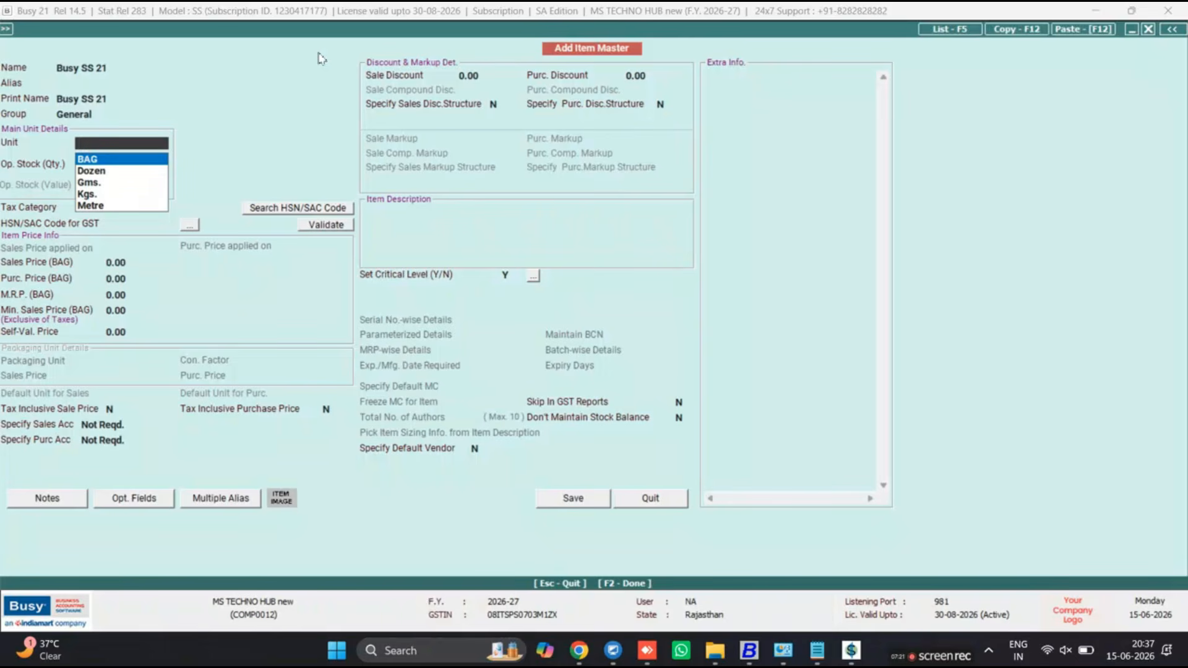
type("P")
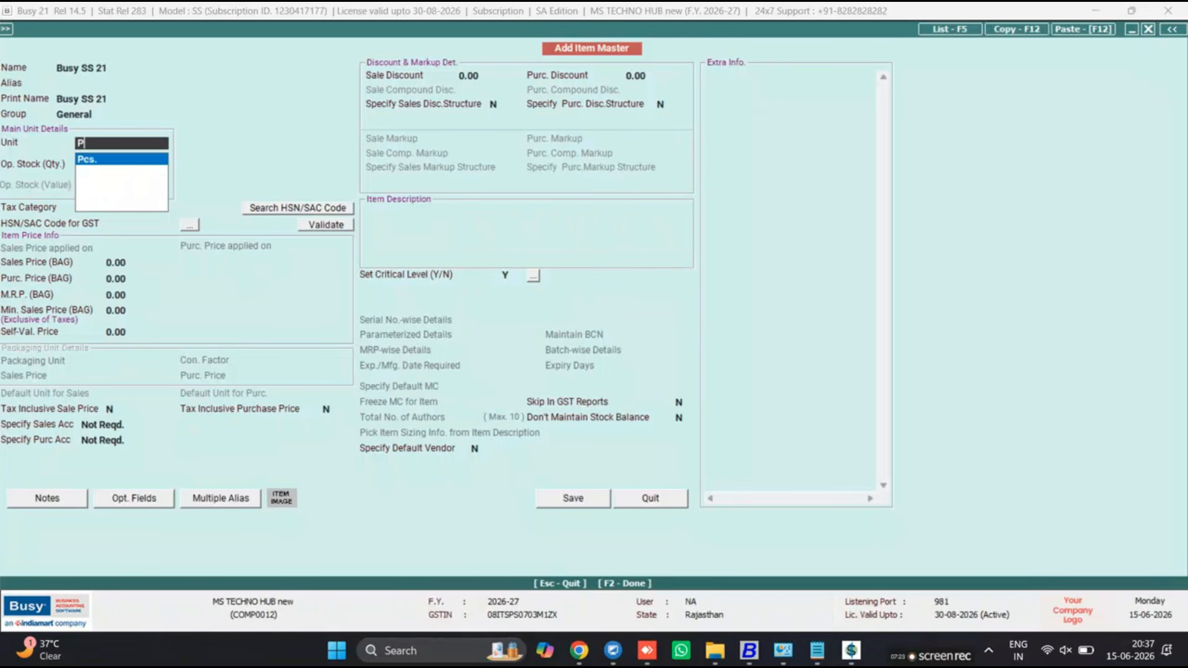
key("Return")
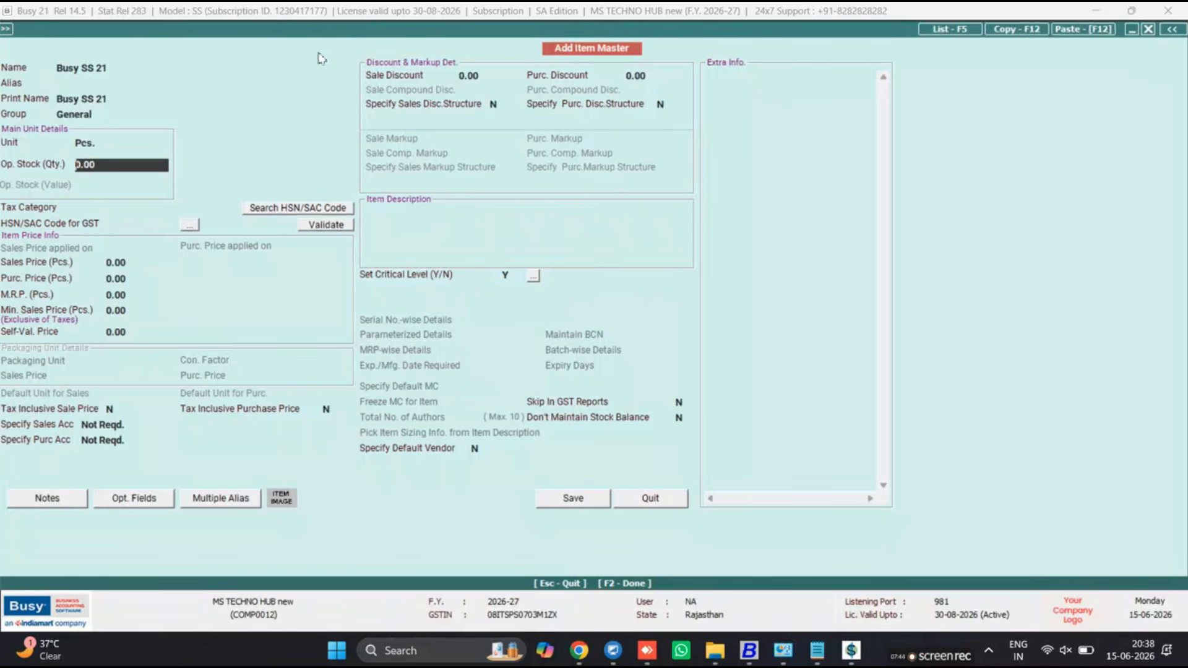
Set the item's opening stock quantity to 2 and leave its opening stock value unfilled.
type("20")
key("BackSpace")
key("BackSpace")
type("2")
key("Return")
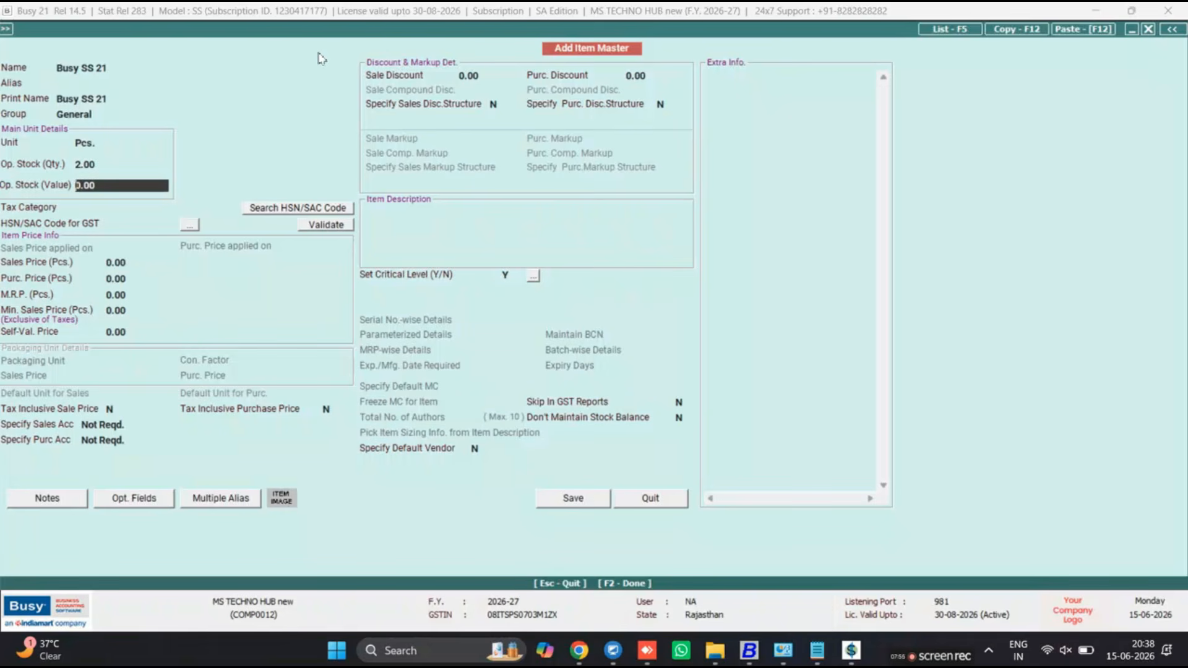
key("Return")
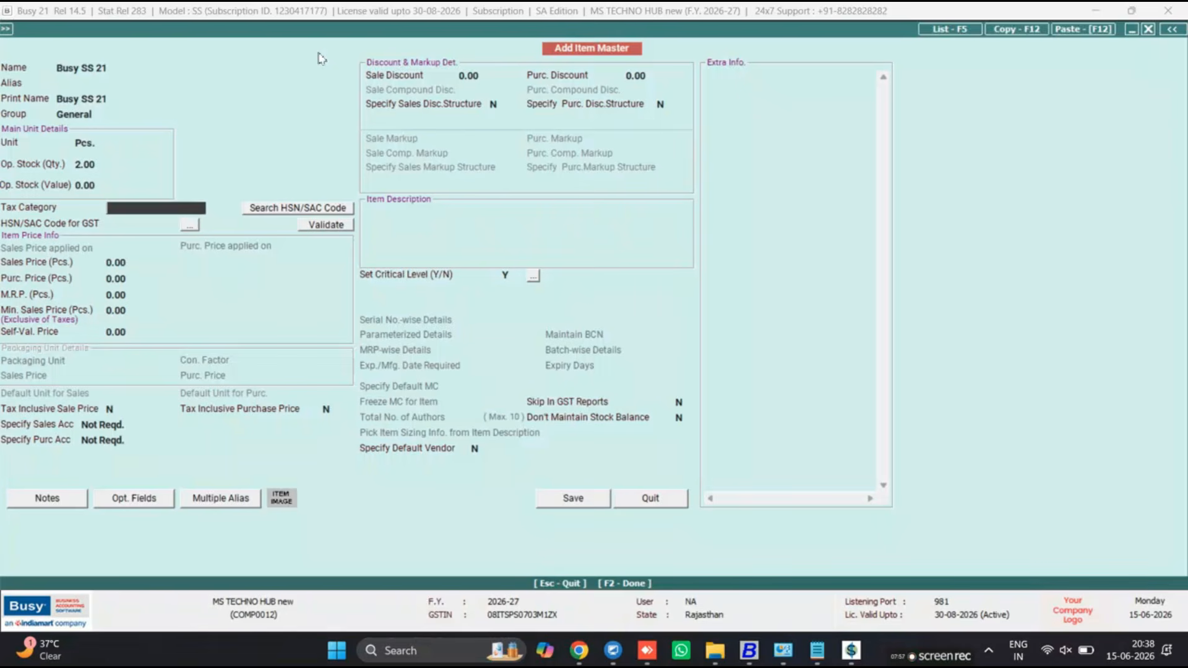
Set the item's tax category to GST 18% and its HSN/SAC code to 8915.
type("18")
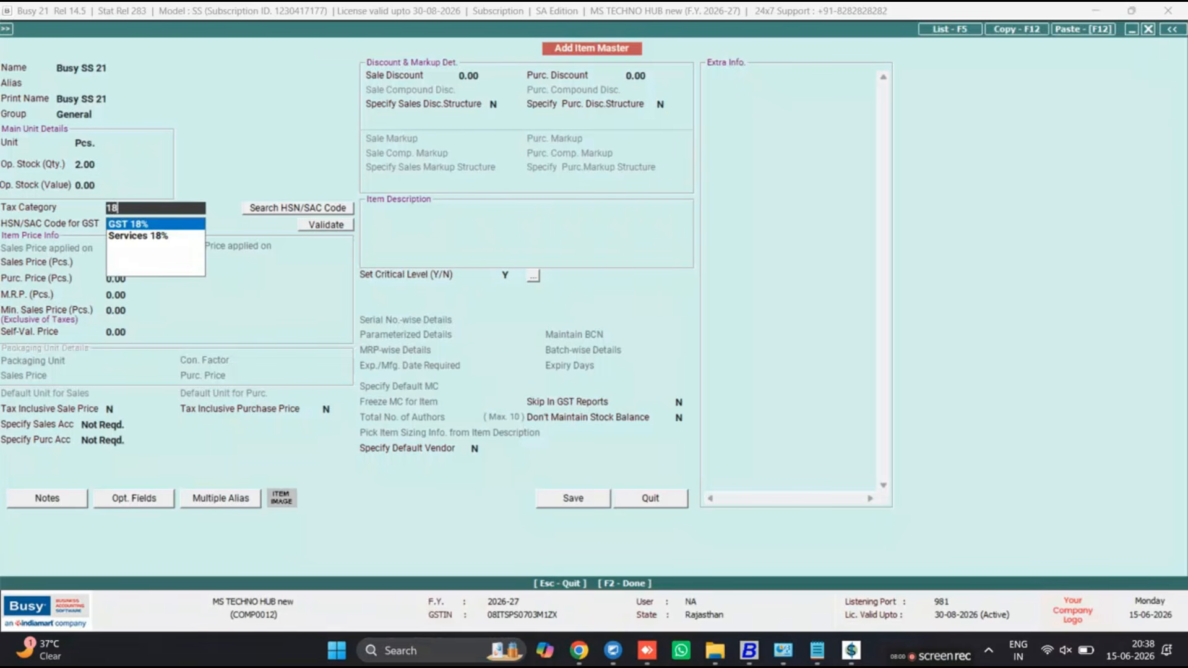
key("Return")
key("Return")
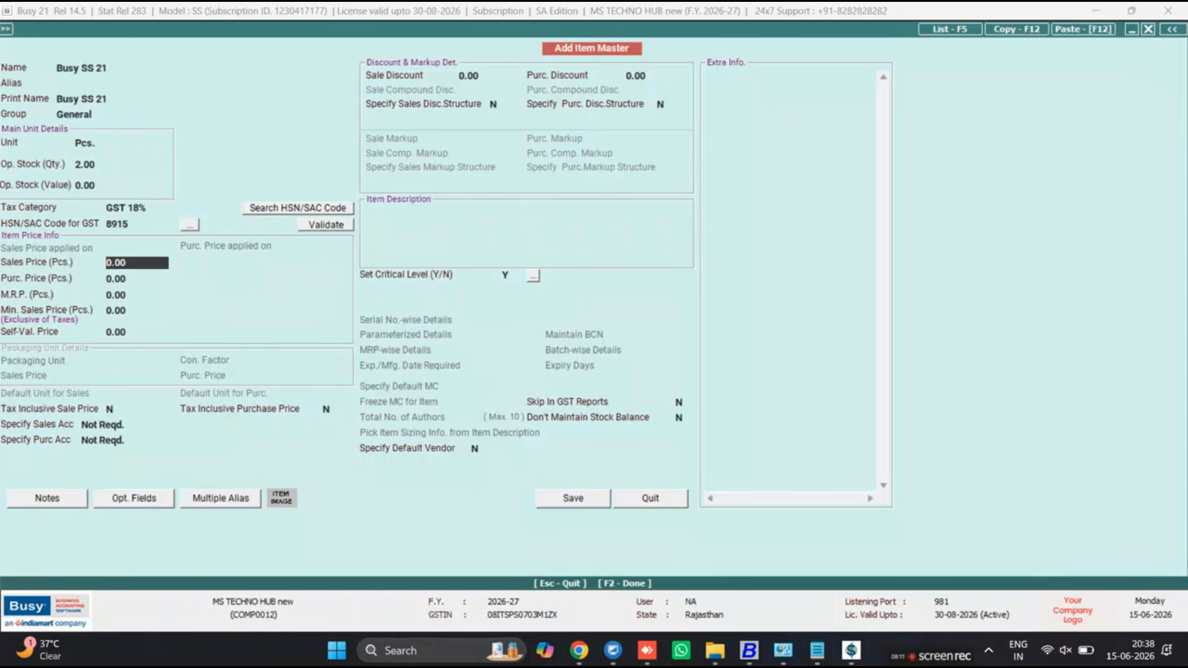
Set the item's sales price to 16,500, save the item and quit the blank item form.
type("16500")
key("Return")
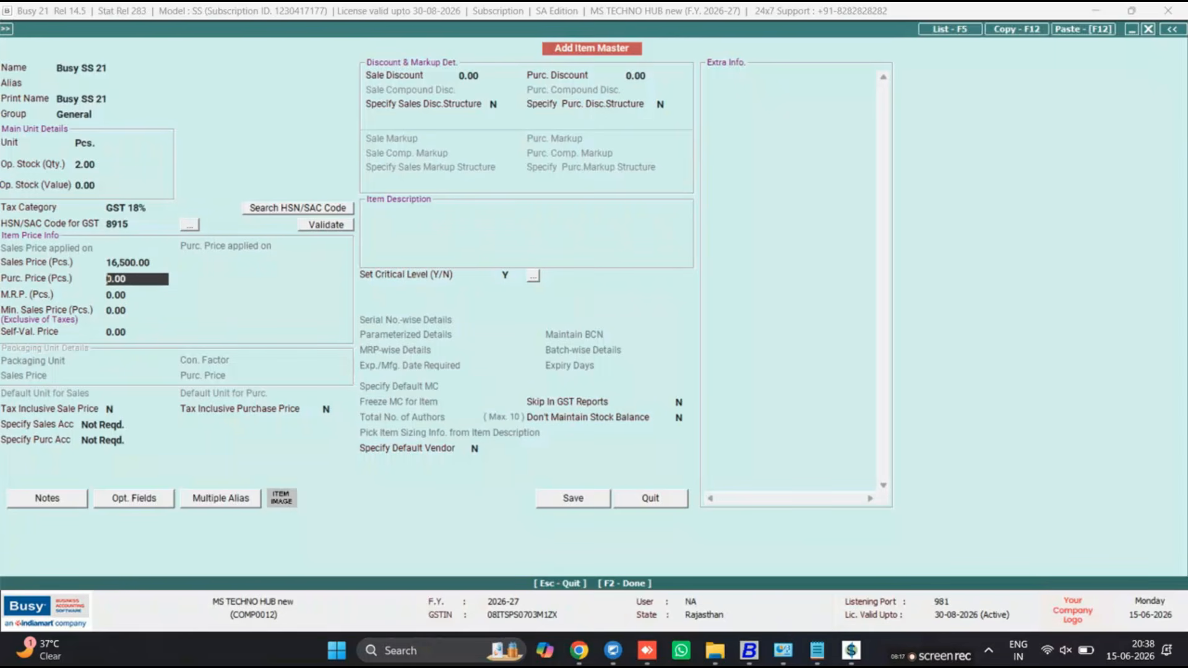
key("Return")
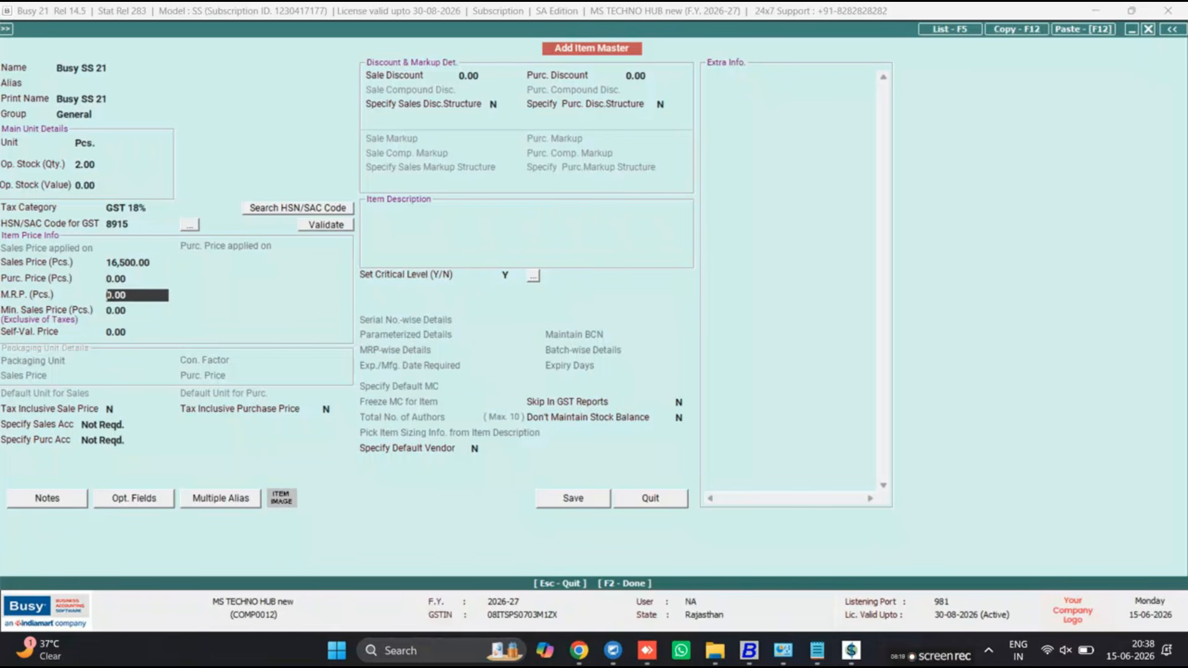
key("Return")
key("Return")
key("Return")
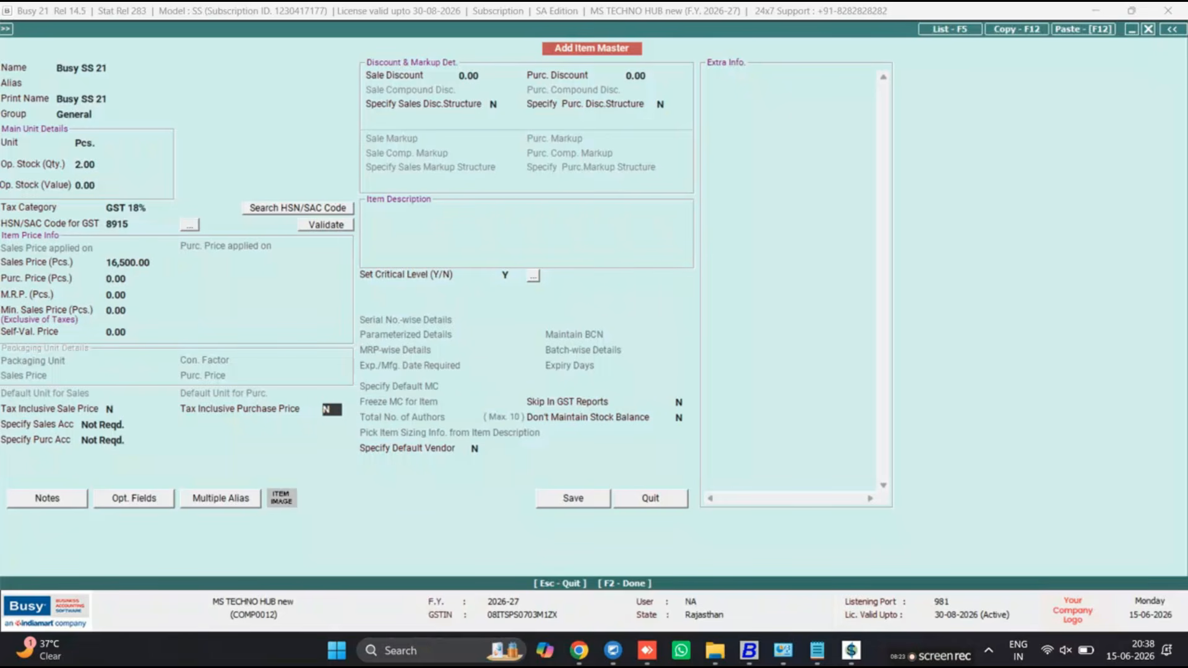
key("F2")
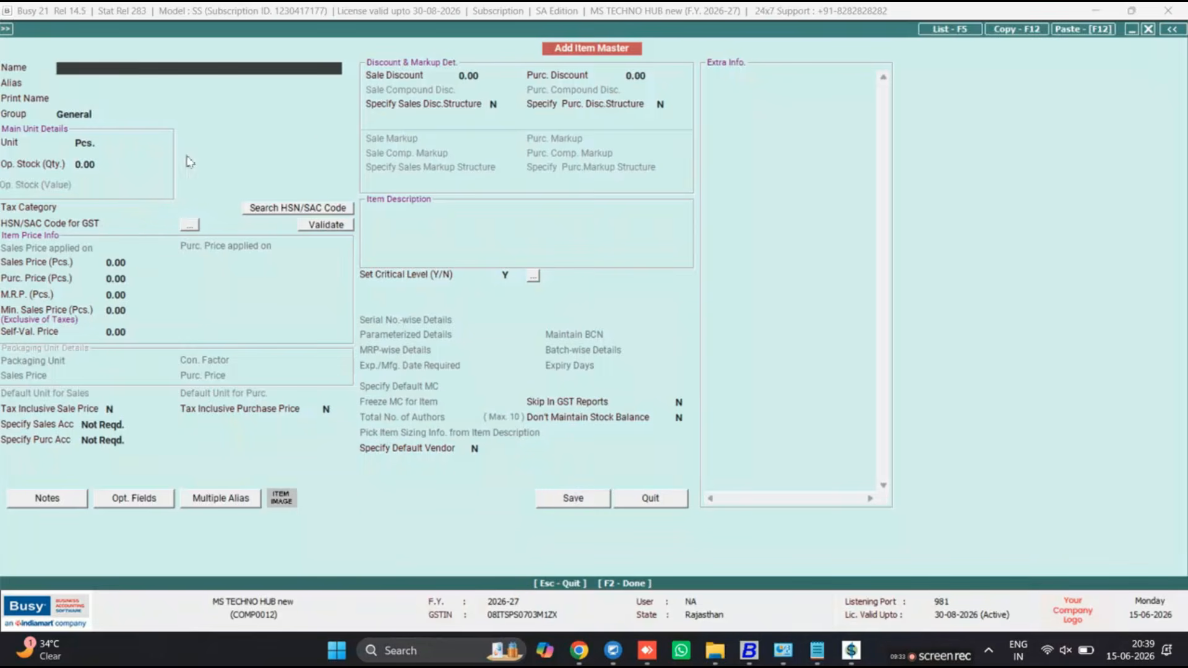
left_click(675, 499)
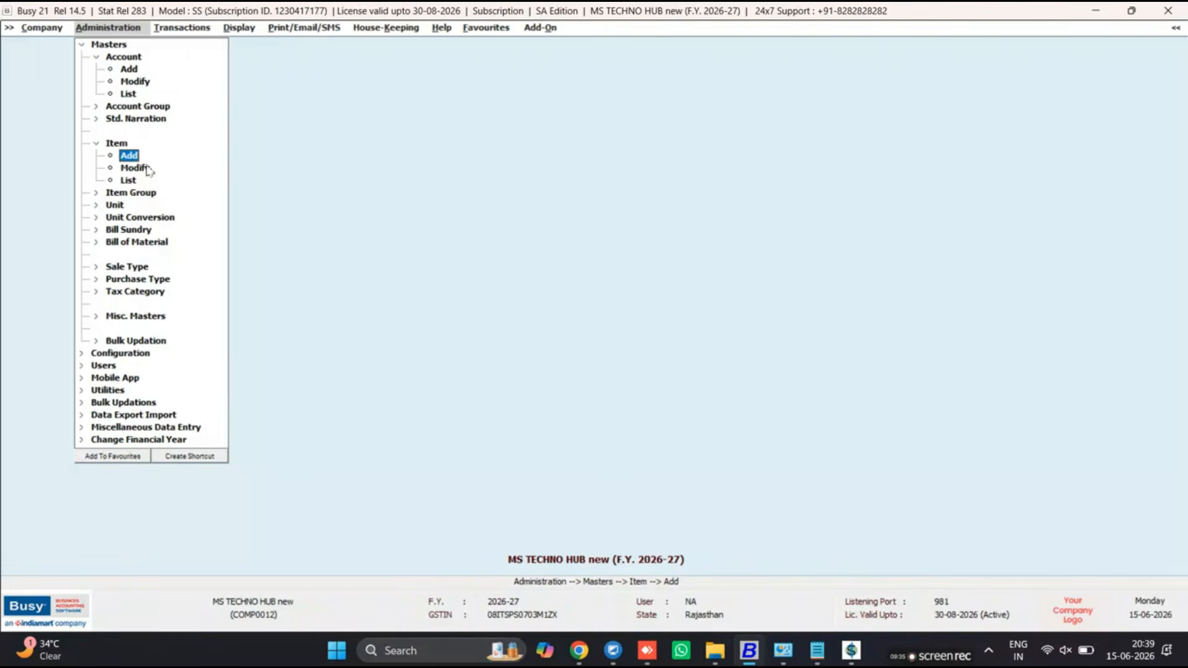
Modify the item Busy SS 21, changing its sales price to 16,499, and save it.
key("Down")
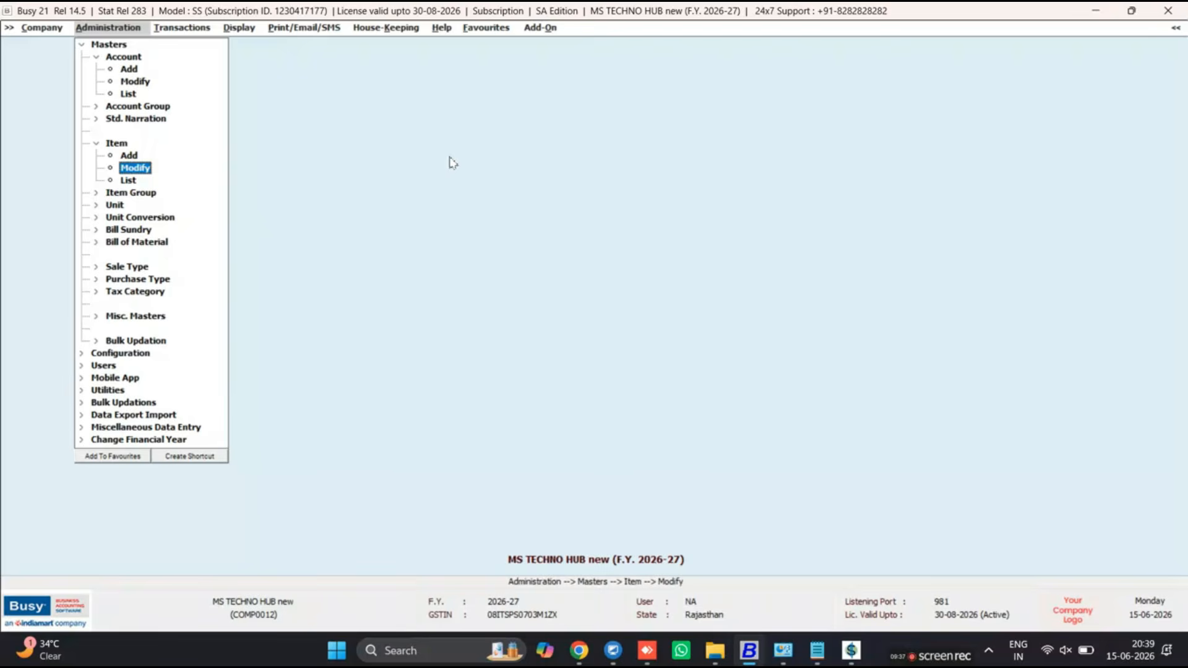
key("Return")
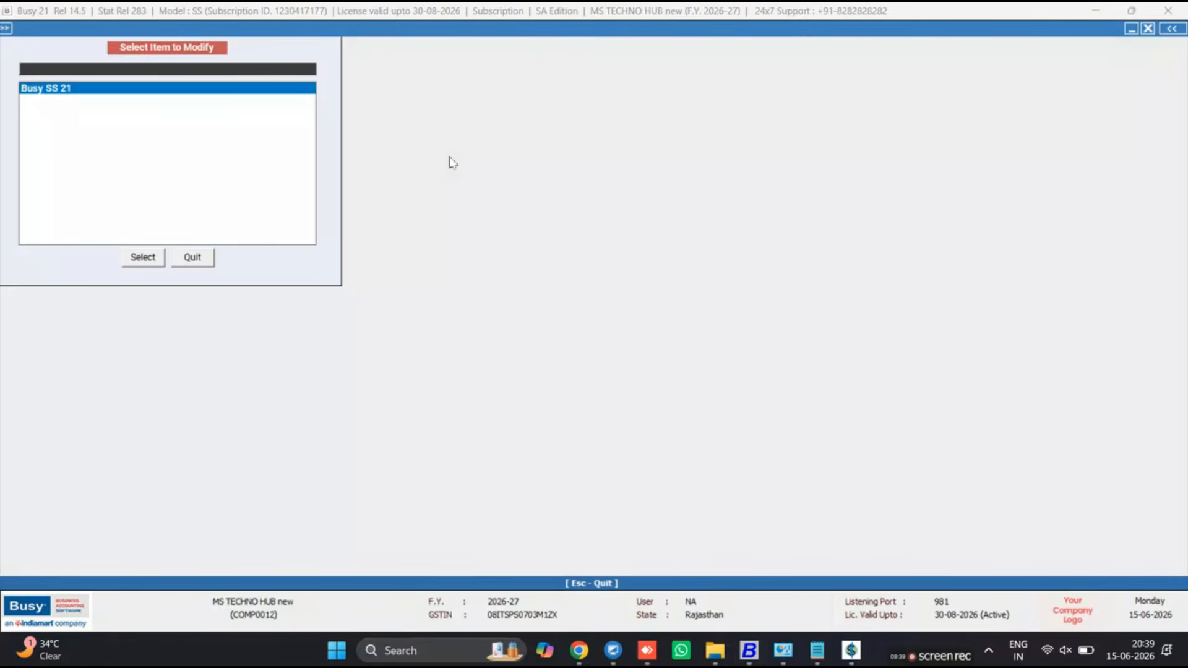
key("Return")
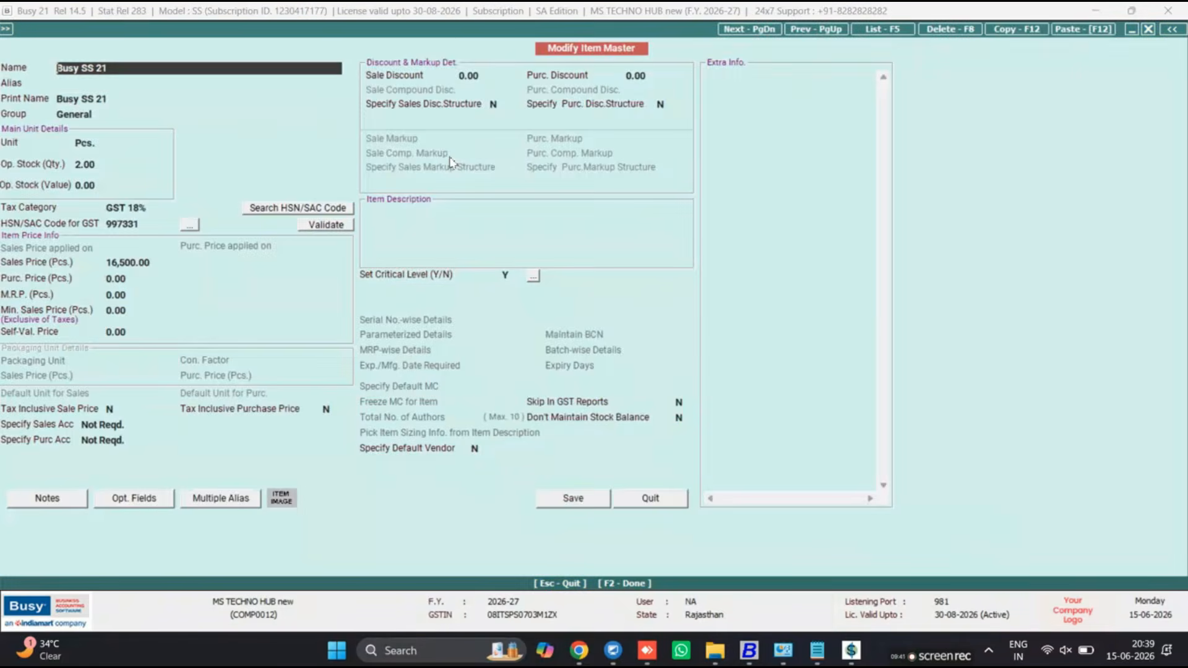
key("Return")
key("Return")
key("Return")
key("Return")
key("Return")
key("Return")
key("Return")
key("Return")
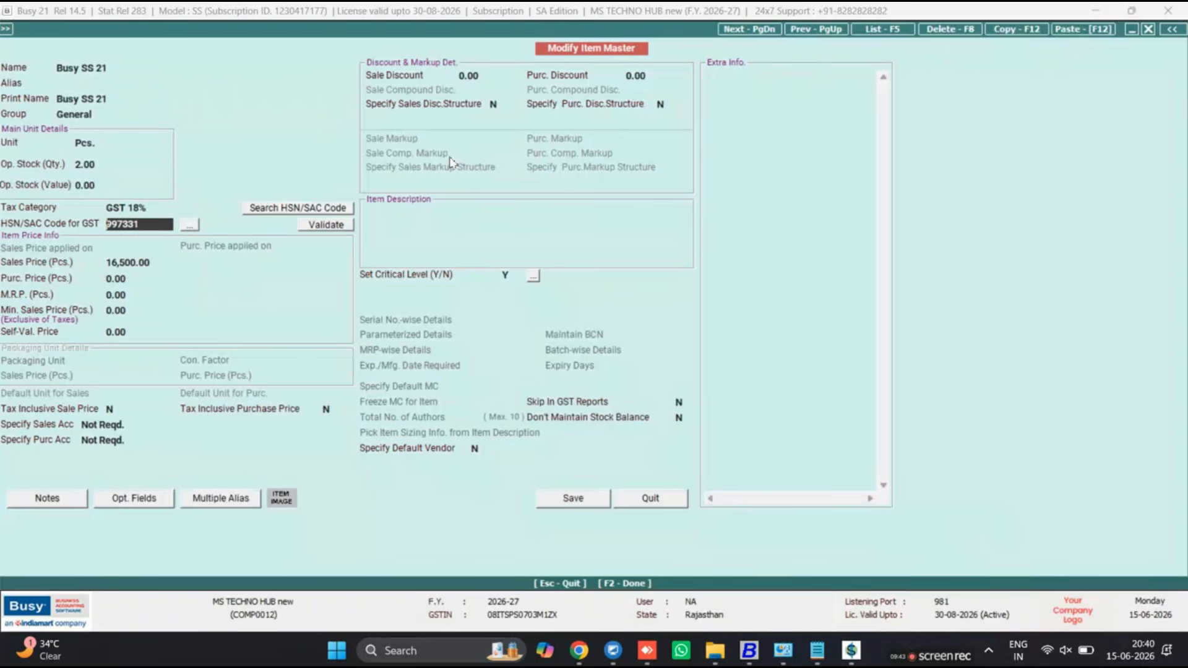
type("16499")
key("Return")
key("Return")
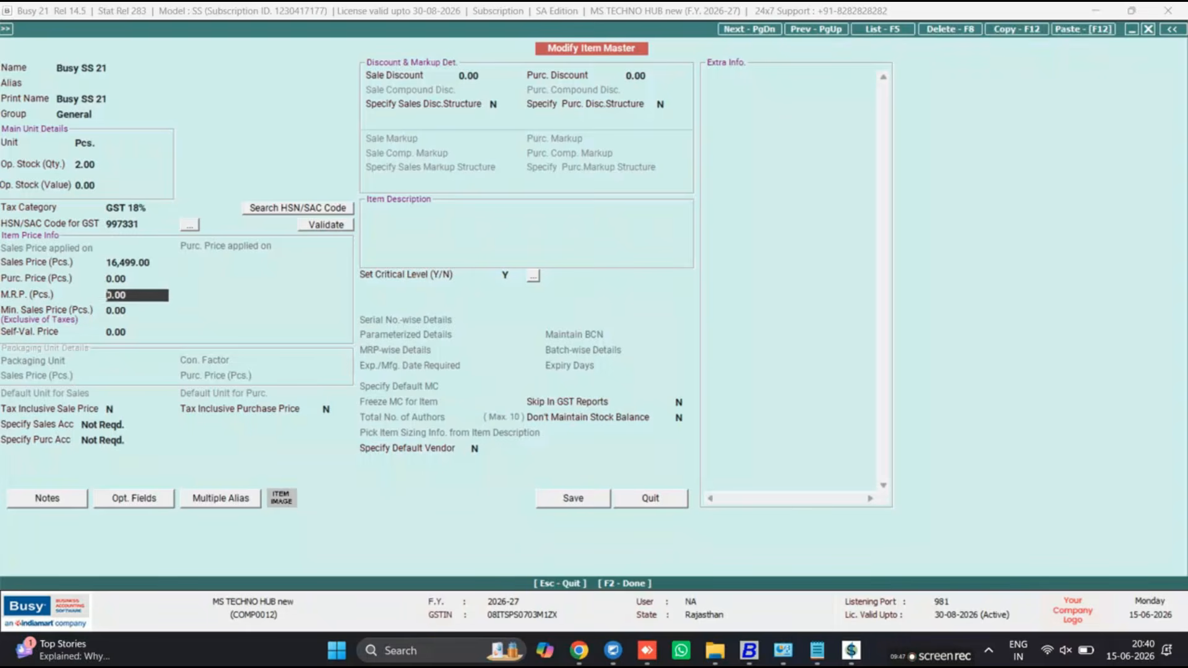
key("Return")
key("F2")
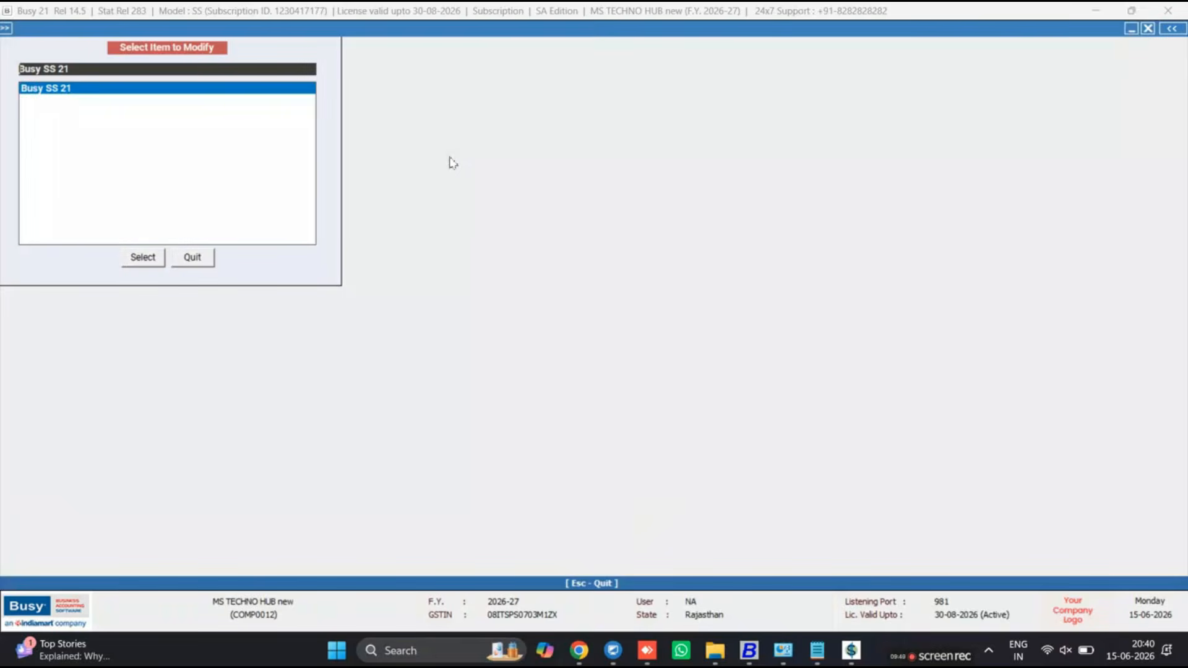
key("Escape")
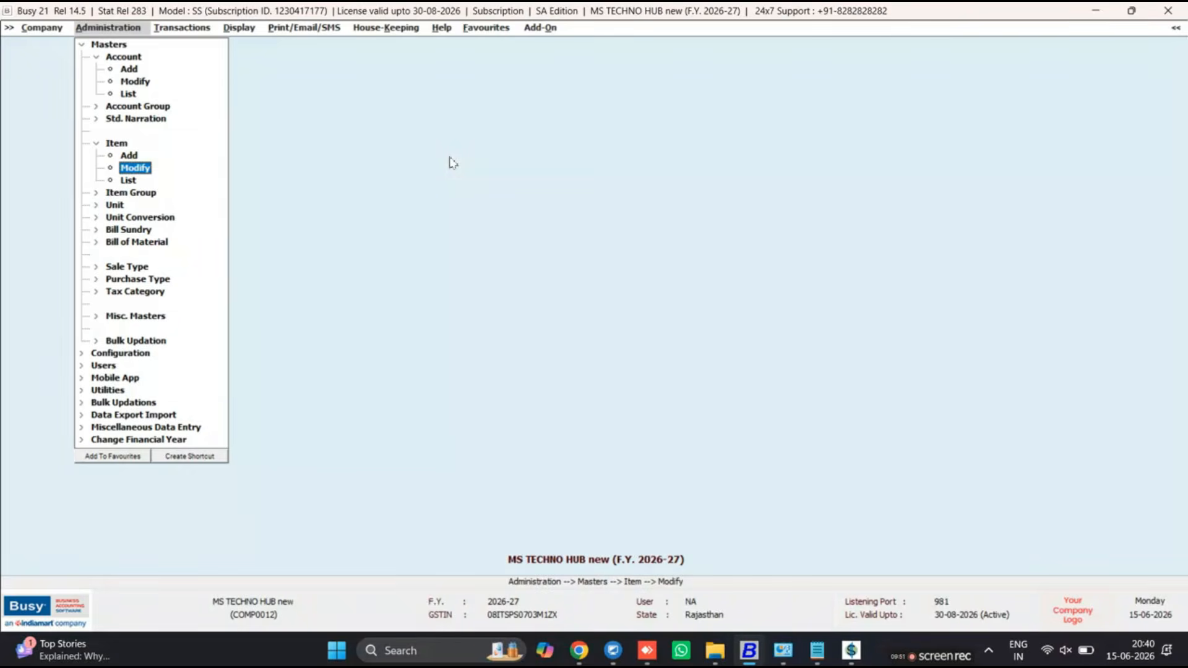
Reopen the item Busy SS 21 to check its details, then save it again and quit the item selection.
key("Return")
key("Return")
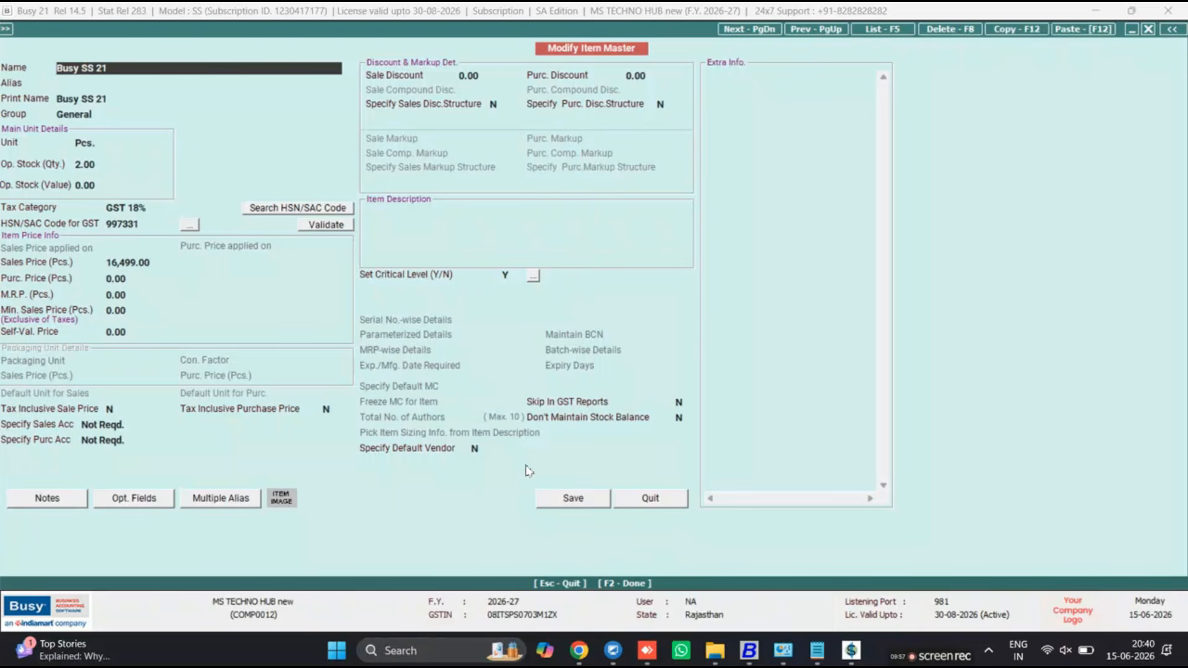
left_click(578, 498)
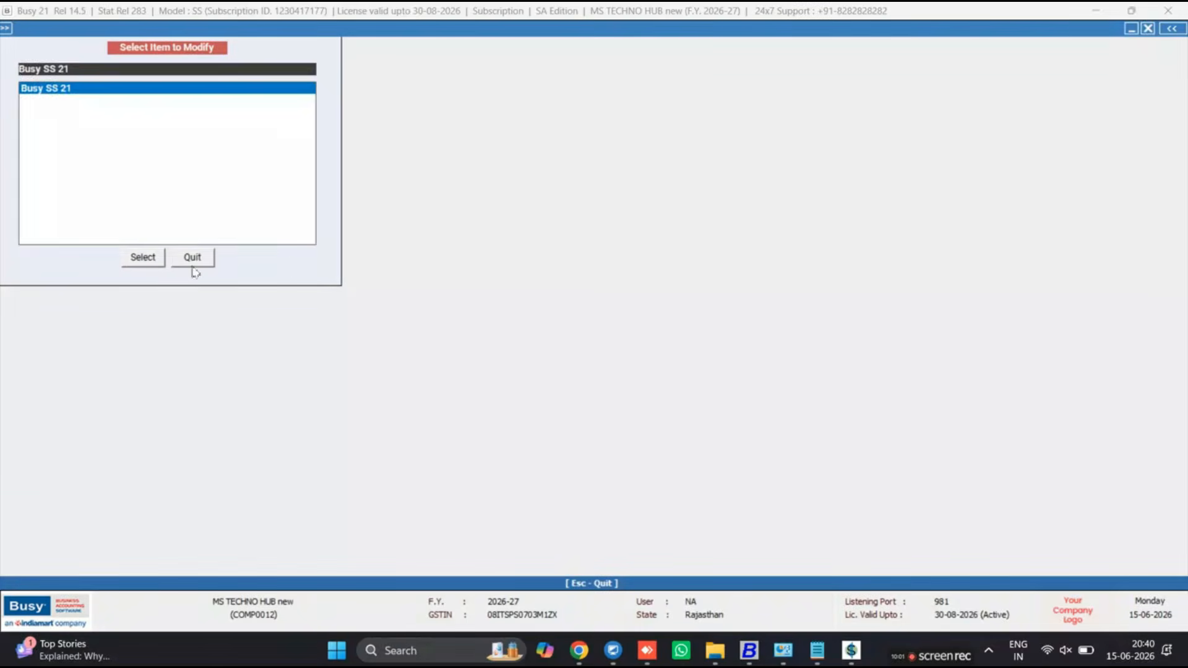
left_click(193, 265)
Show the list of all items on screen, open Busy SS 21 from it, and close both views.
left_click(129, 181)
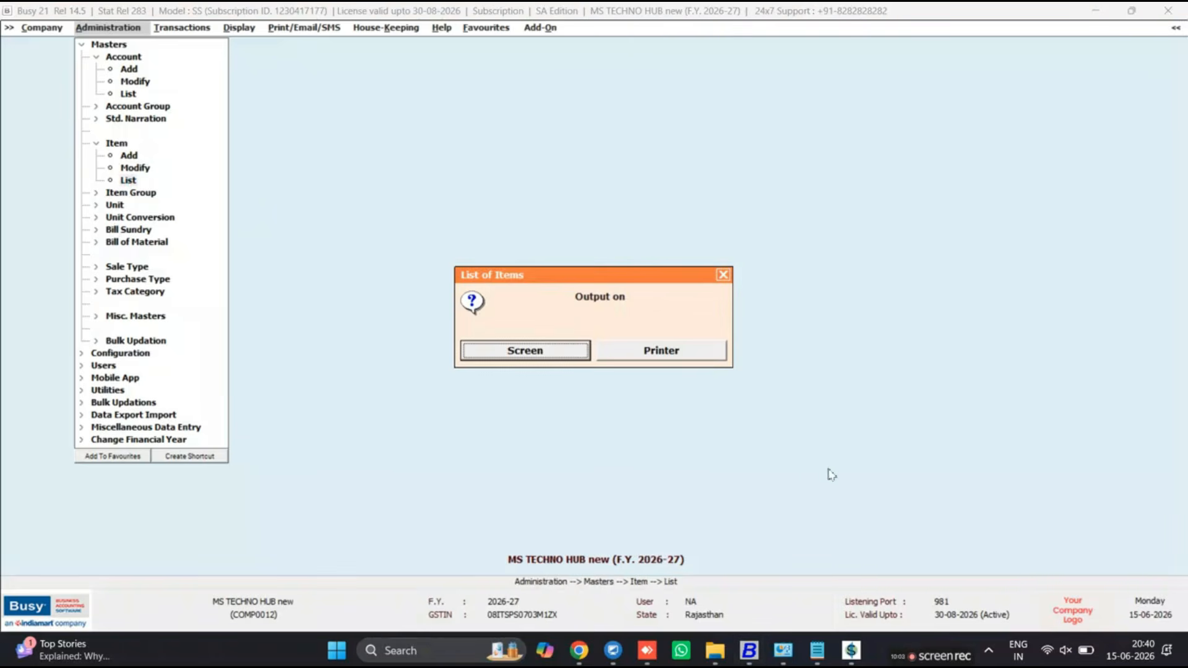
left_click(539, 356)
left_click(500, 350)
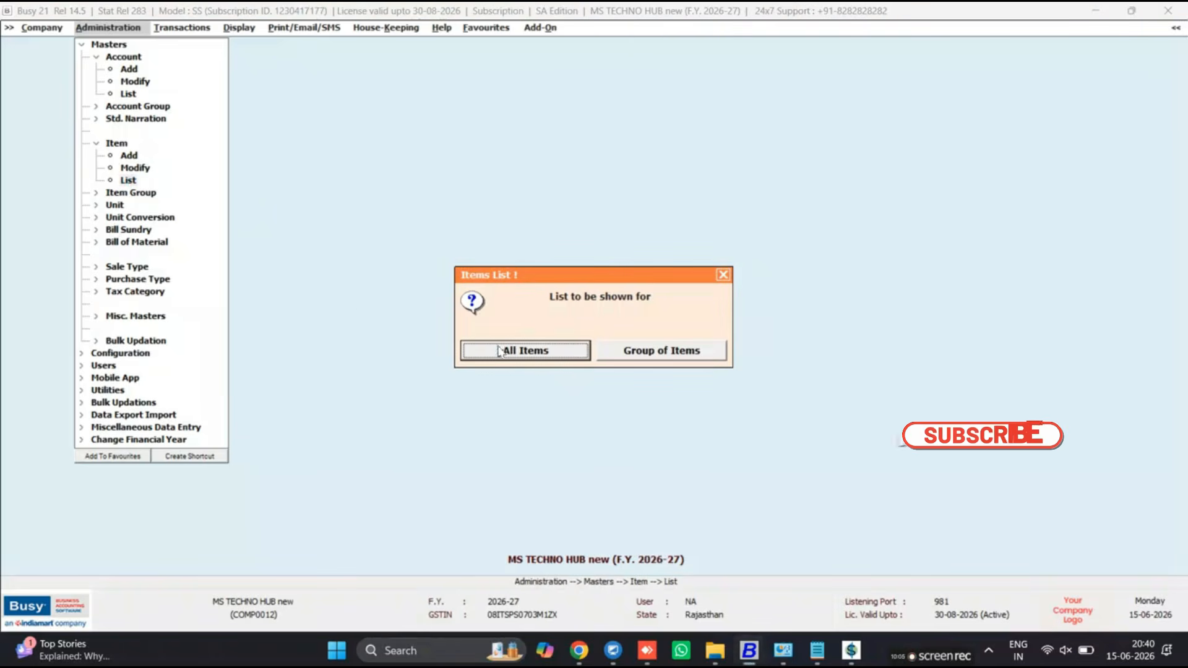
left_click(519, 356)
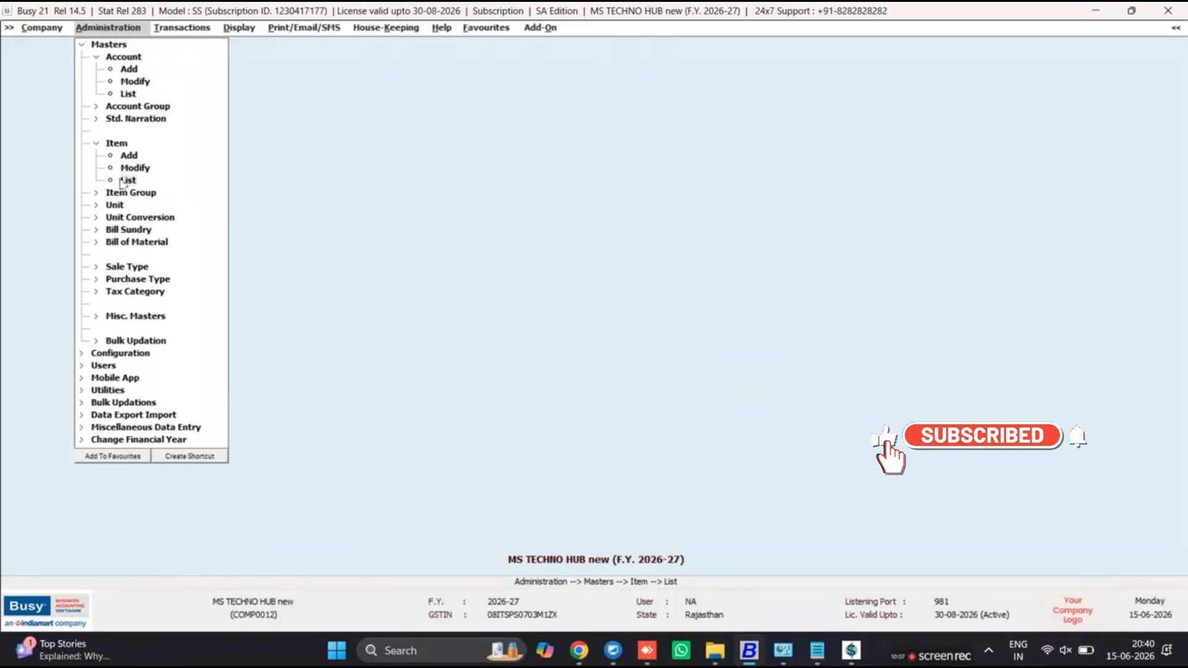
left_click(197, 154)
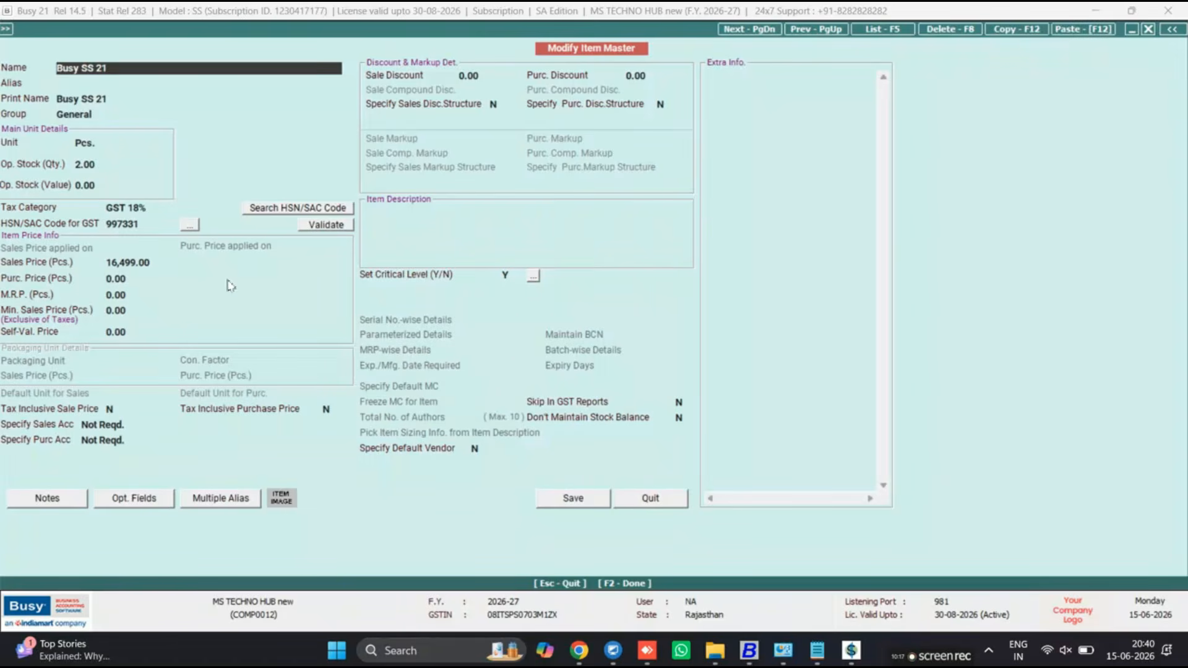
left_click(646, 500)
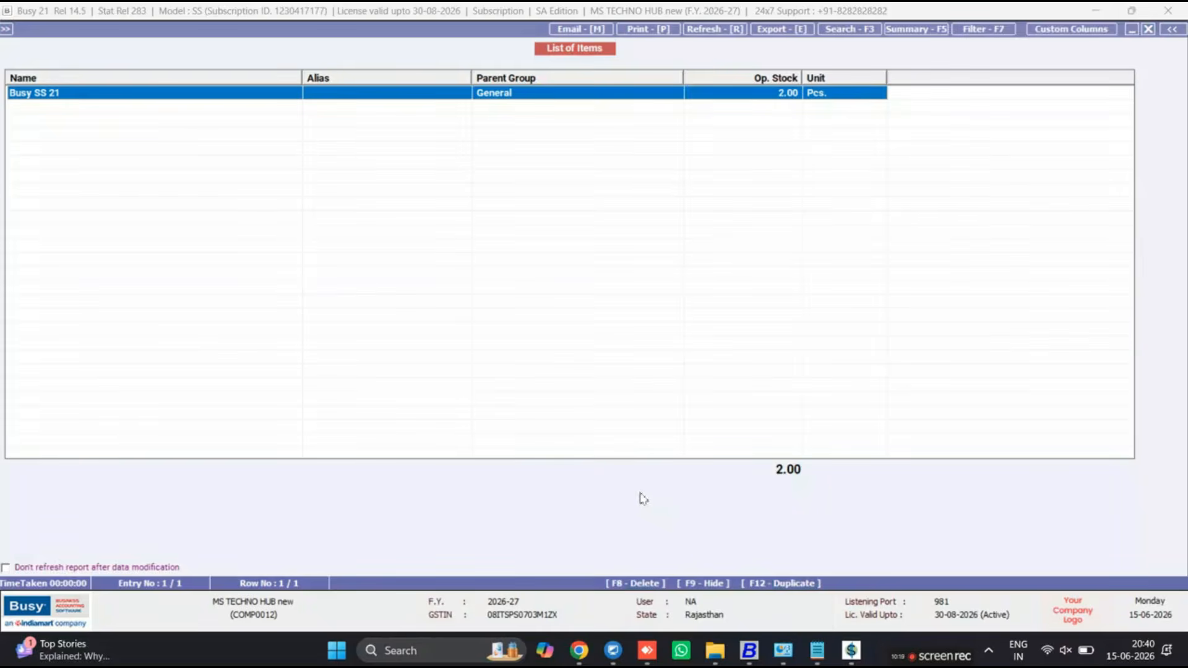
key("Escape")
key("Escape")
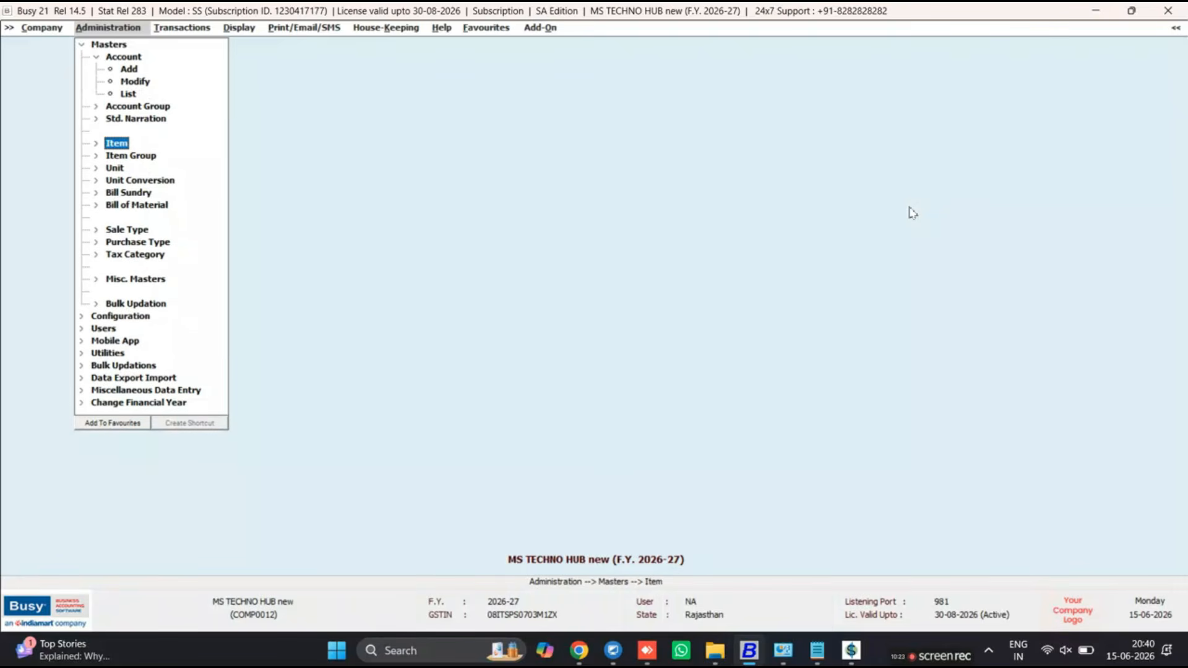
Go back through the administration masters and expand Account again up to its Add entry.
key("Up")
key("Up")
key("Up")
key("Up")
key("Up")
key("Up")
key("Up")
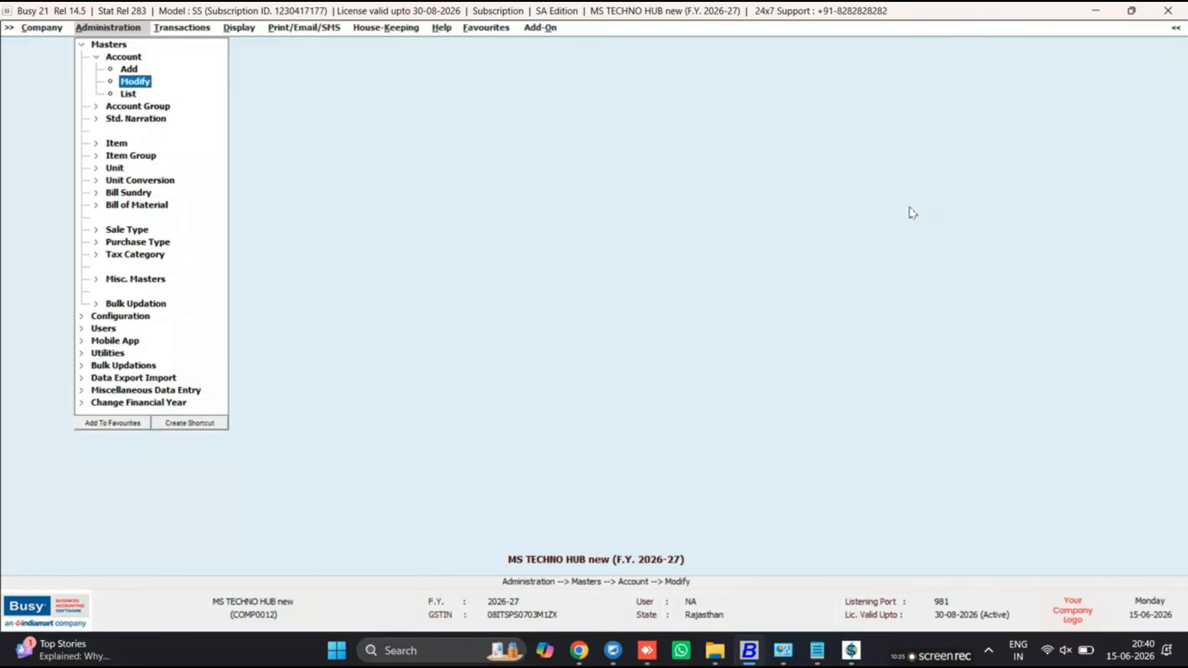
key("Left")
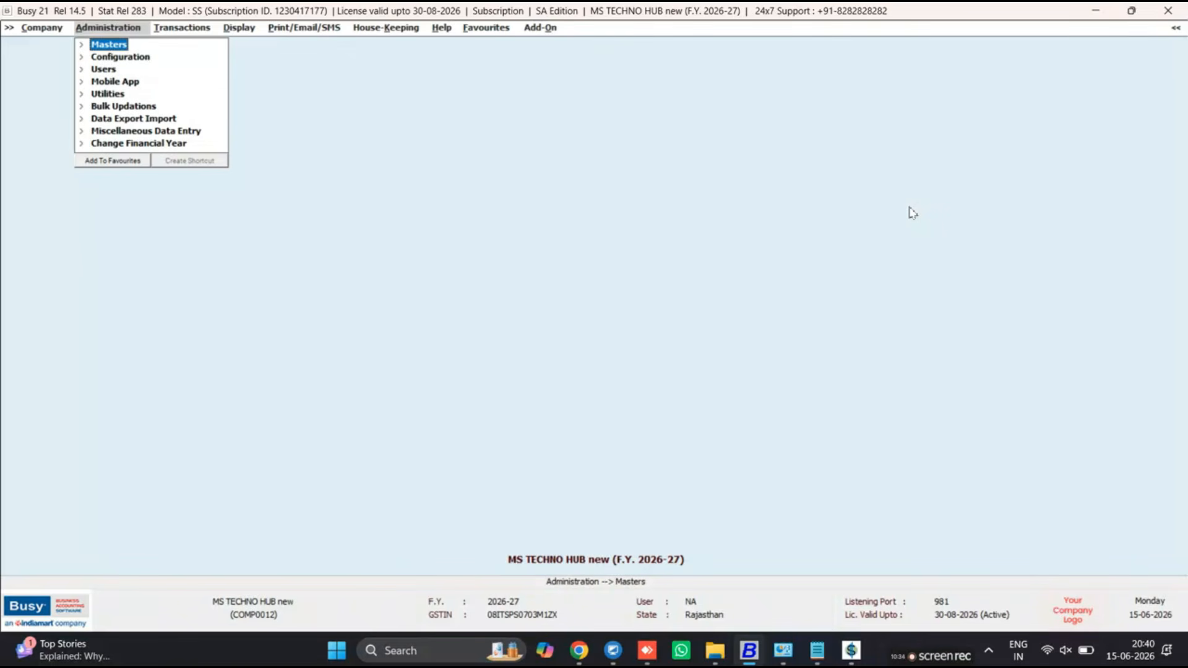
key("Right")
key("Down")
key("Left")
key("Left")
key("Left")
key("Right")
key("Down")
key("Right")
key("Down")
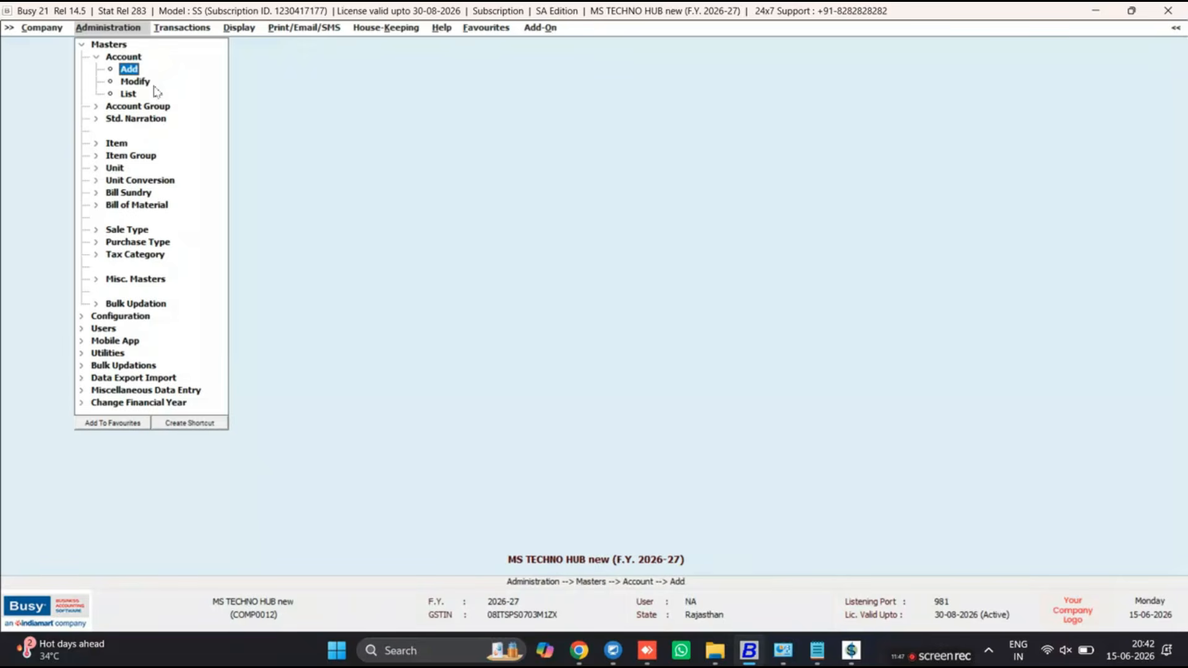
Start a new account master named Busy Infotech Pvt. Ltd. A, leaving the alias empty.
key("Return")
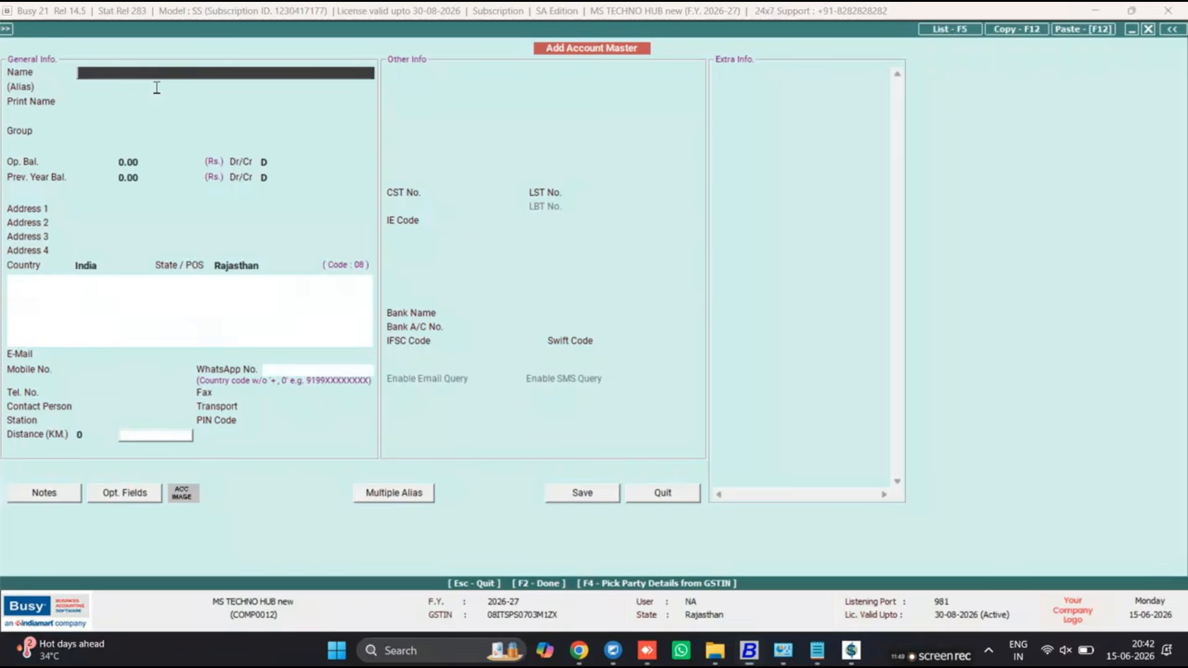
type("Busy Infotech Pvt. Ltd.")
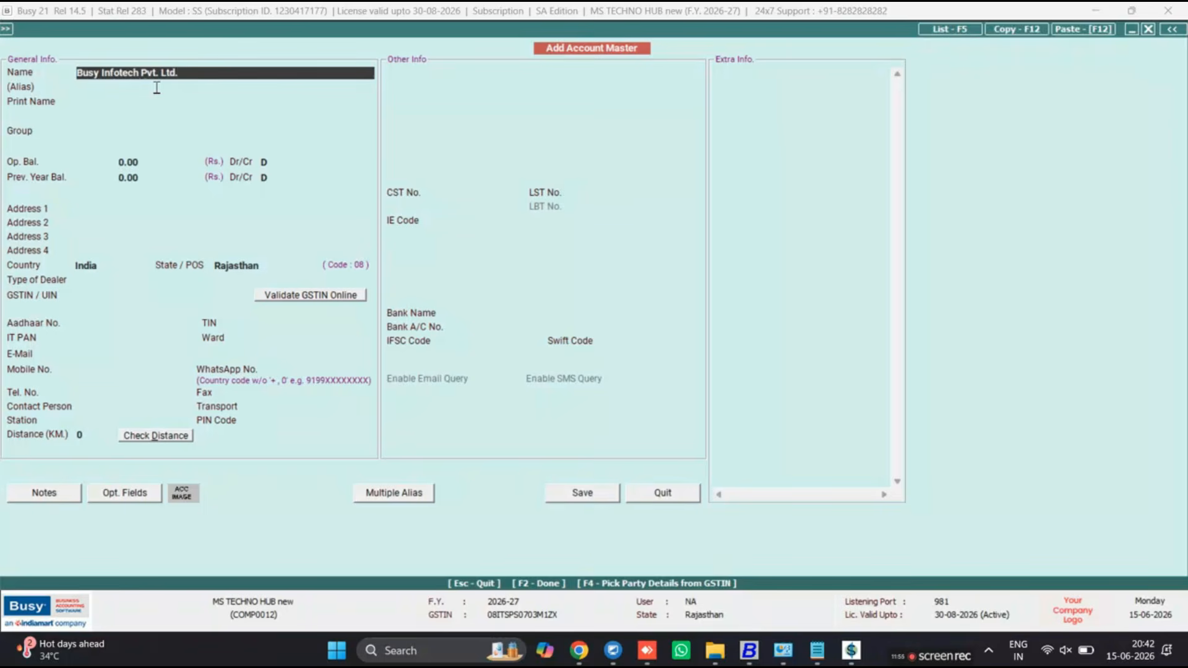
key("Left")
key("Left")
key("Left")
key("Left")
key("Left")
key("Left")
key("Left")
key("Left")
key("Left")
key("Left")
key("Left")
key("Left")
key("Left")
key("Right")
key("Right")
key("Right")
key("Right")
key("Right")
key("Right")
key("Right")
key("Right")
key("Right")
type("A")
key("Return")
key("Return")
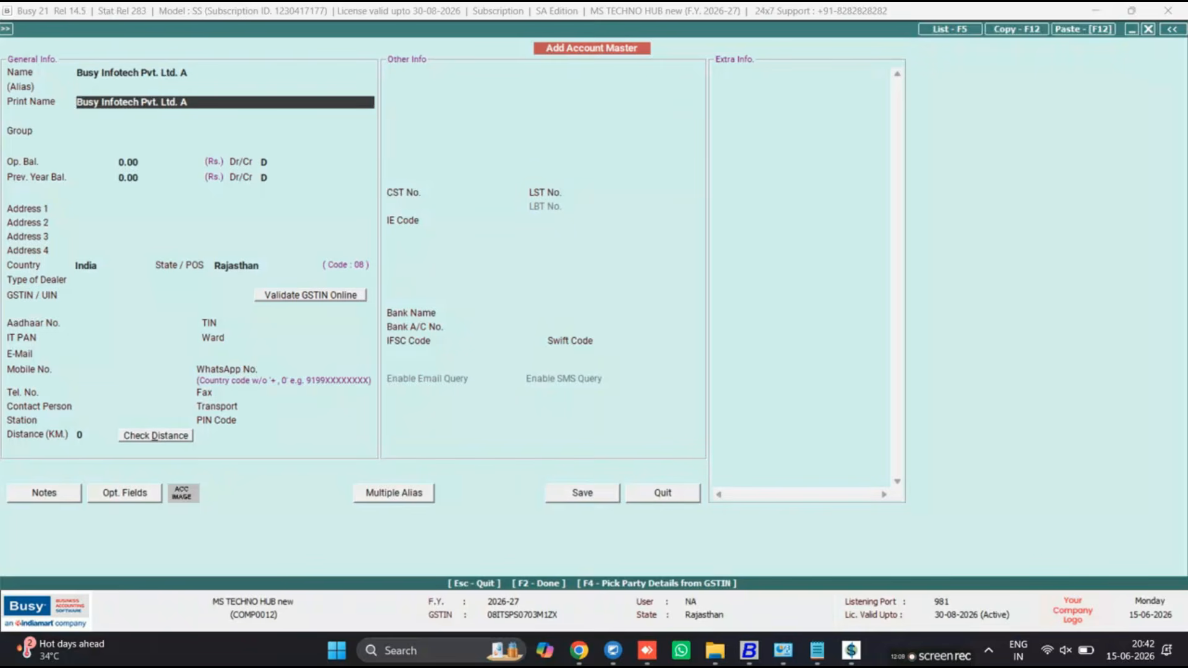
Keep the print name Busy Infotech Pvt. Ltd. A and assign the account to the group Sundry Creditors.
key("Return")
type("SU")
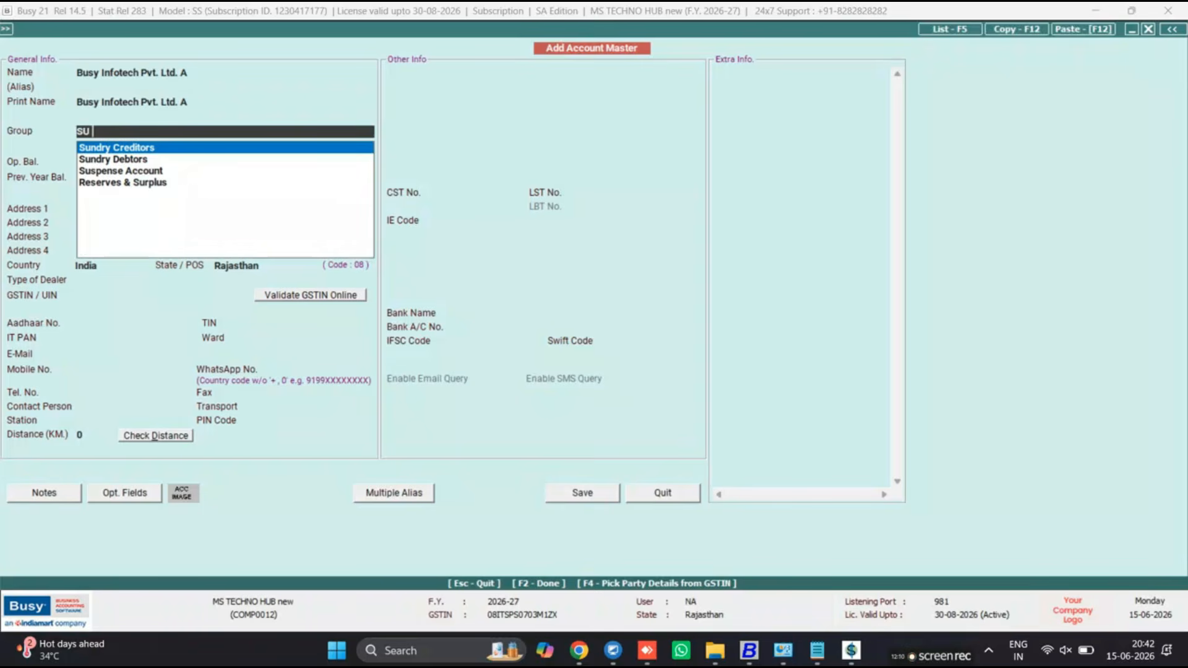
key("Return")
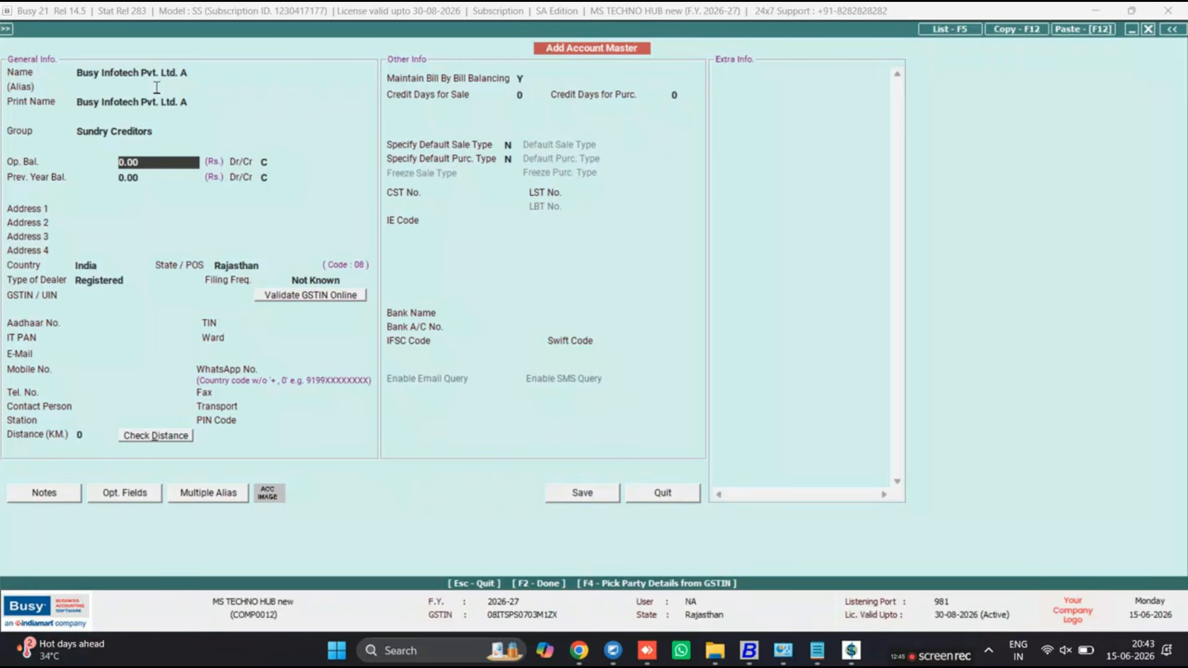
Set the account's opening balance to Rs. 15,000.00 credit and accept the same previous year balance.
type("15,0")
type("000")
key("Return")
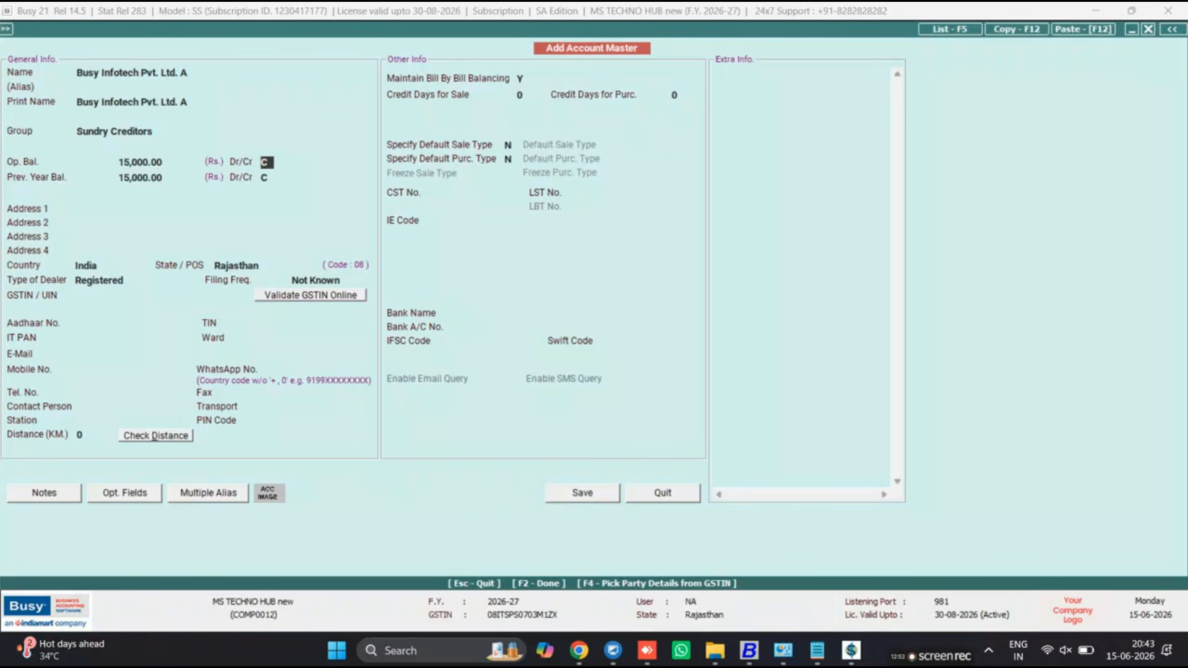
key("Return")
key("Return")
key("Return")
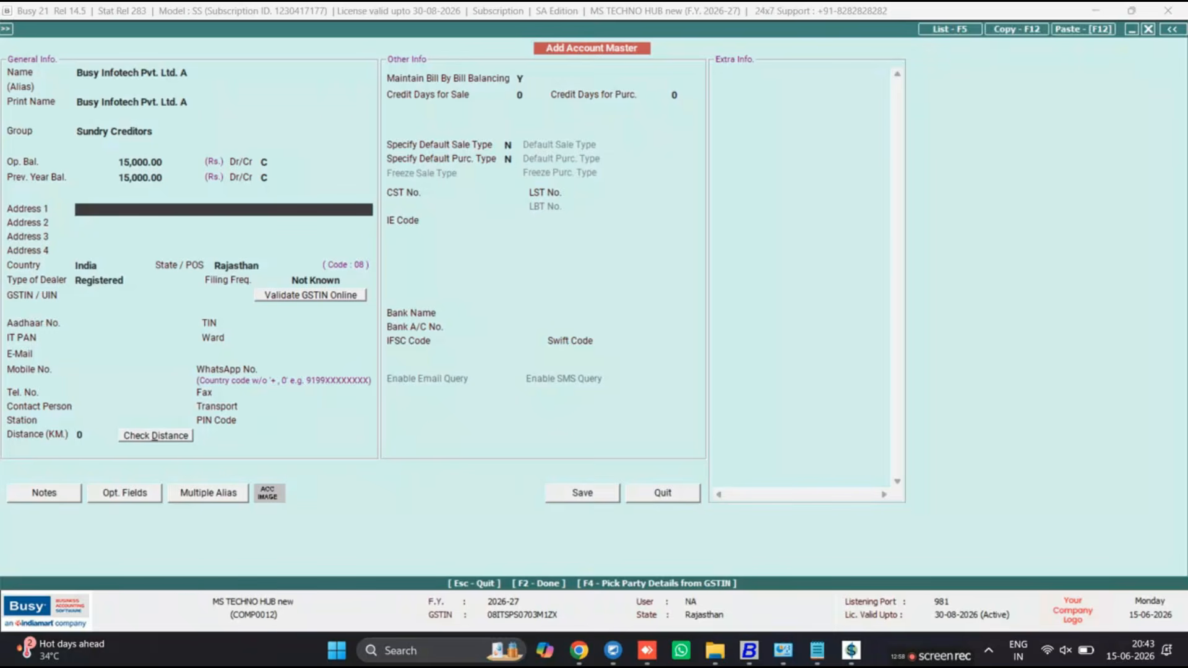
Leave the GSTIN empty and enter the account's WhatsApp number.
left_click(112, 296)
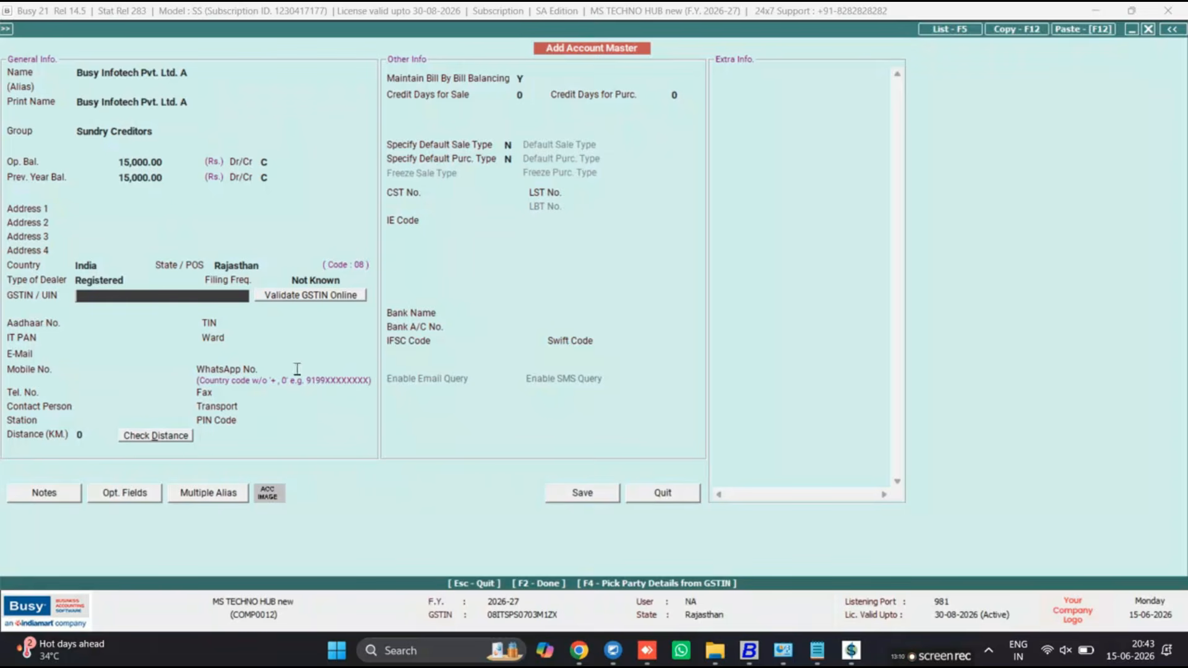
left_click(321, 370)
type("9999999999")
key("Return")
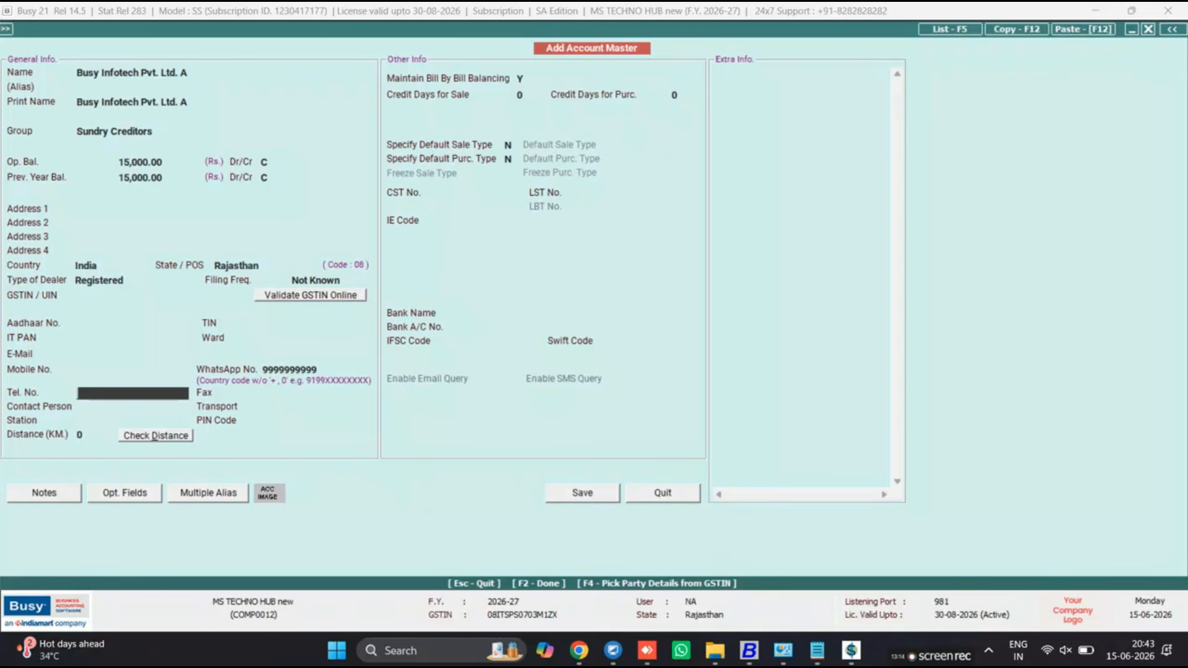
Save the account with its type of dealer set to Un-Registered, and quit the account form.
key("F2")
left_click(599, 369)
left_click(599, 369)
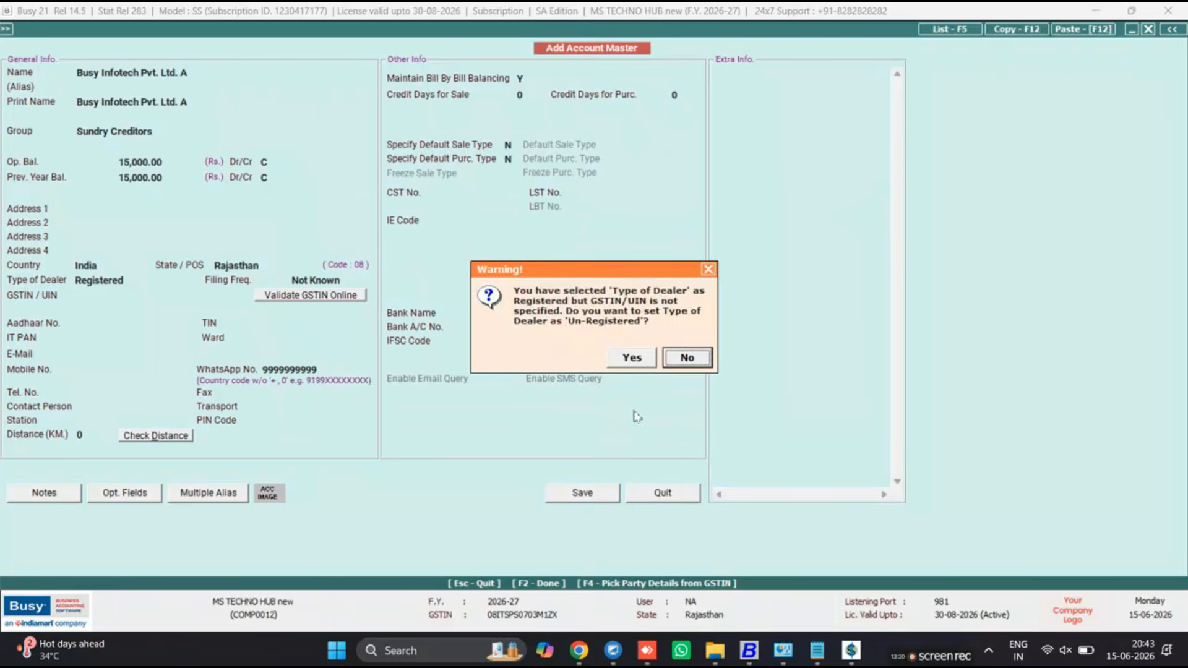
left_click(637, 365)
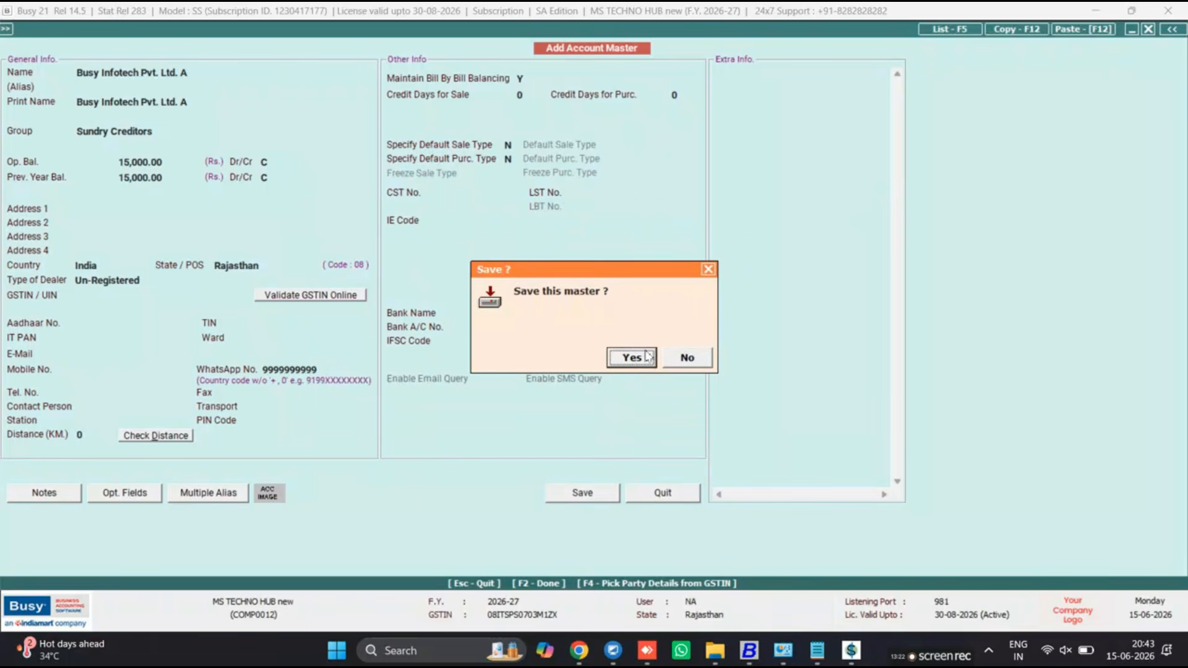
key("Return")
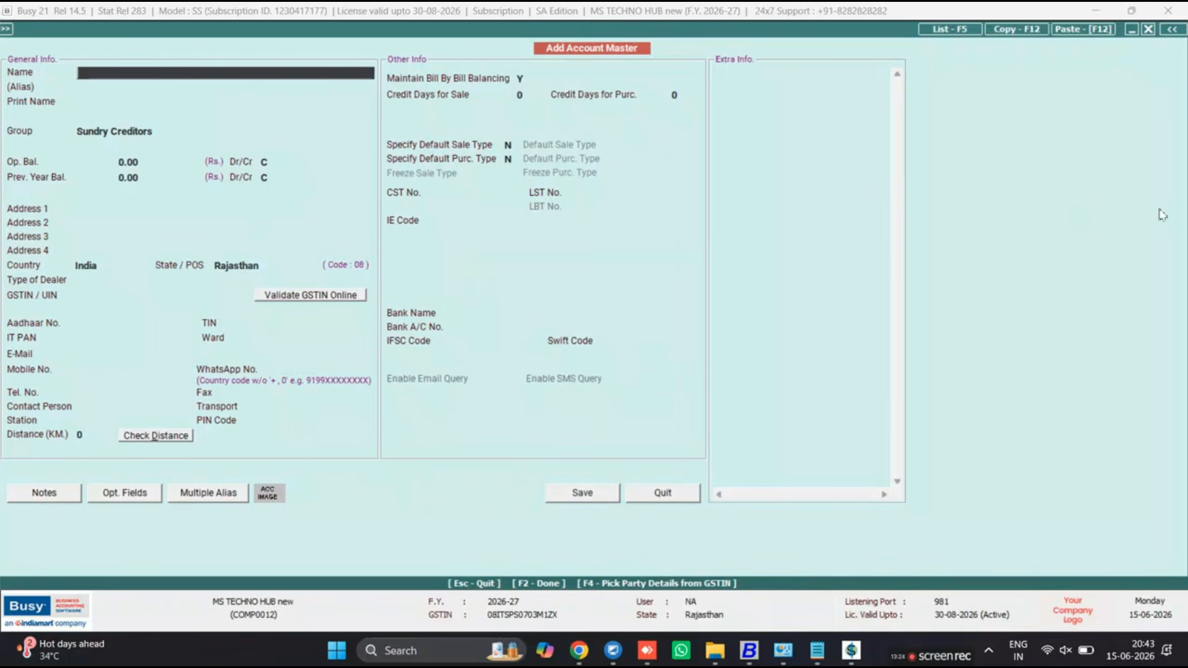
key("Escape")
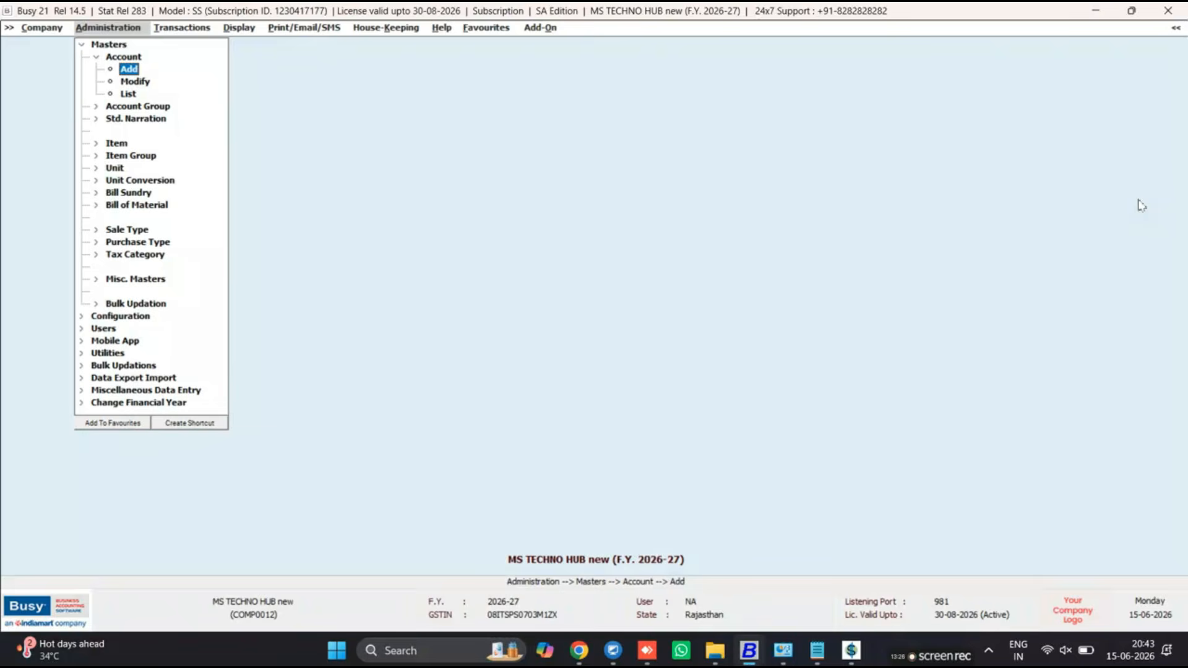
Open the existing account Busy Infotech Pvt. Ltd. for modification to check its details, and quit without saving.
key("Down")
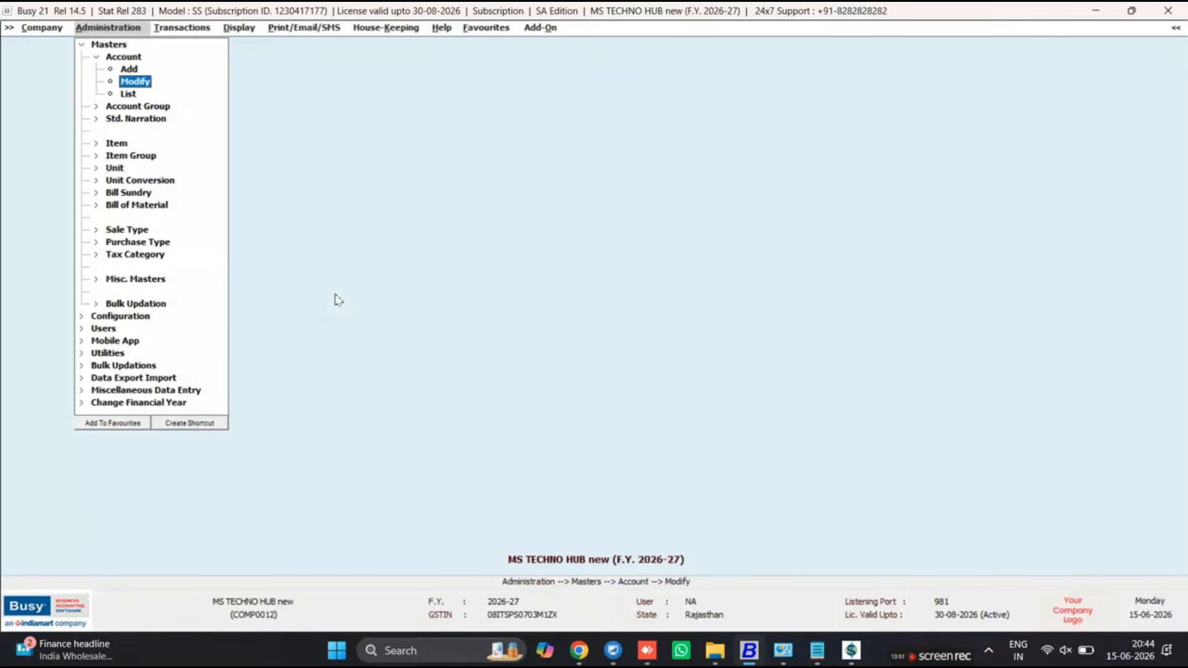
key("Return")
type("B")
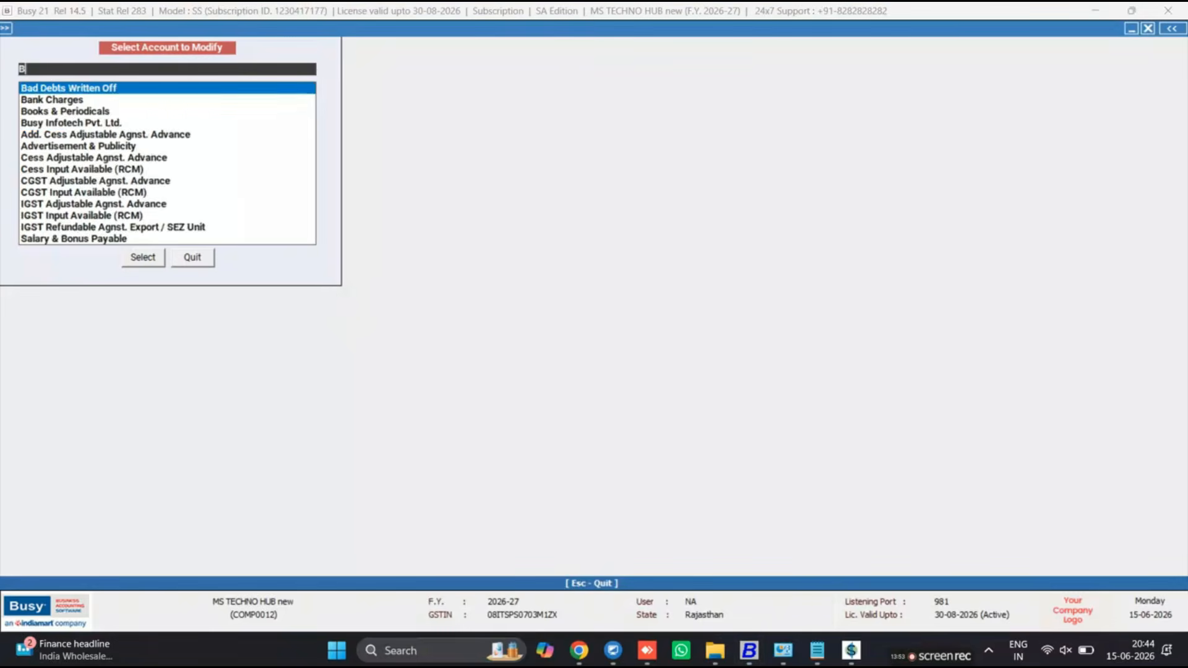
type("usy")
key("Return")
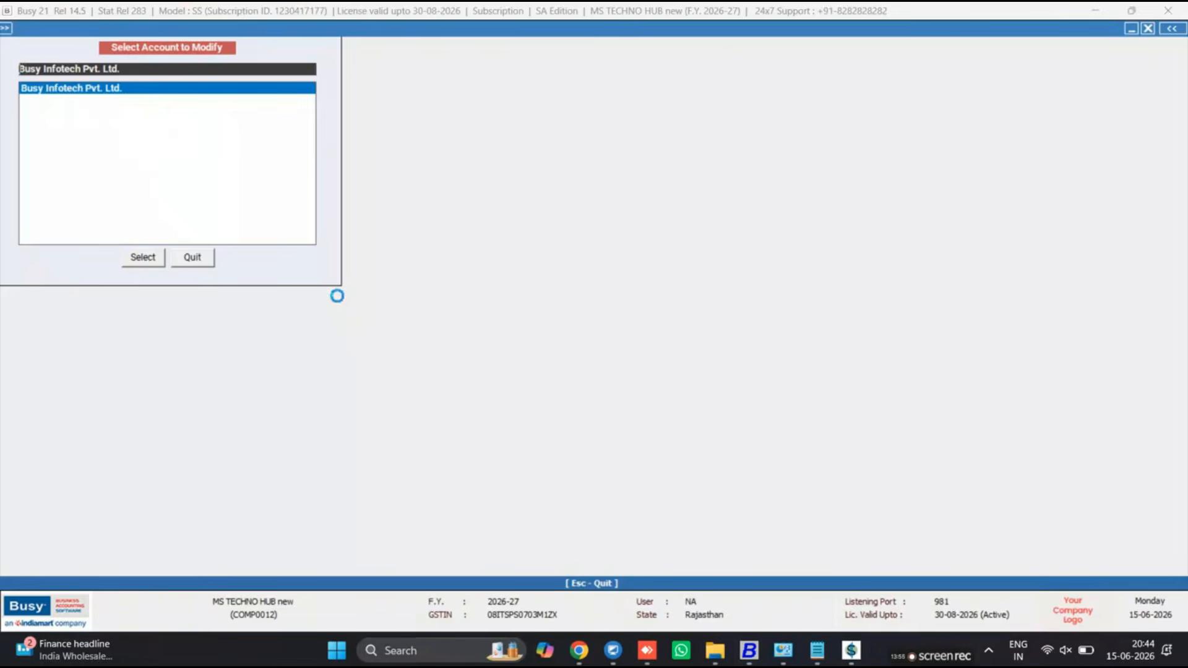
key("Return")
key("Return")
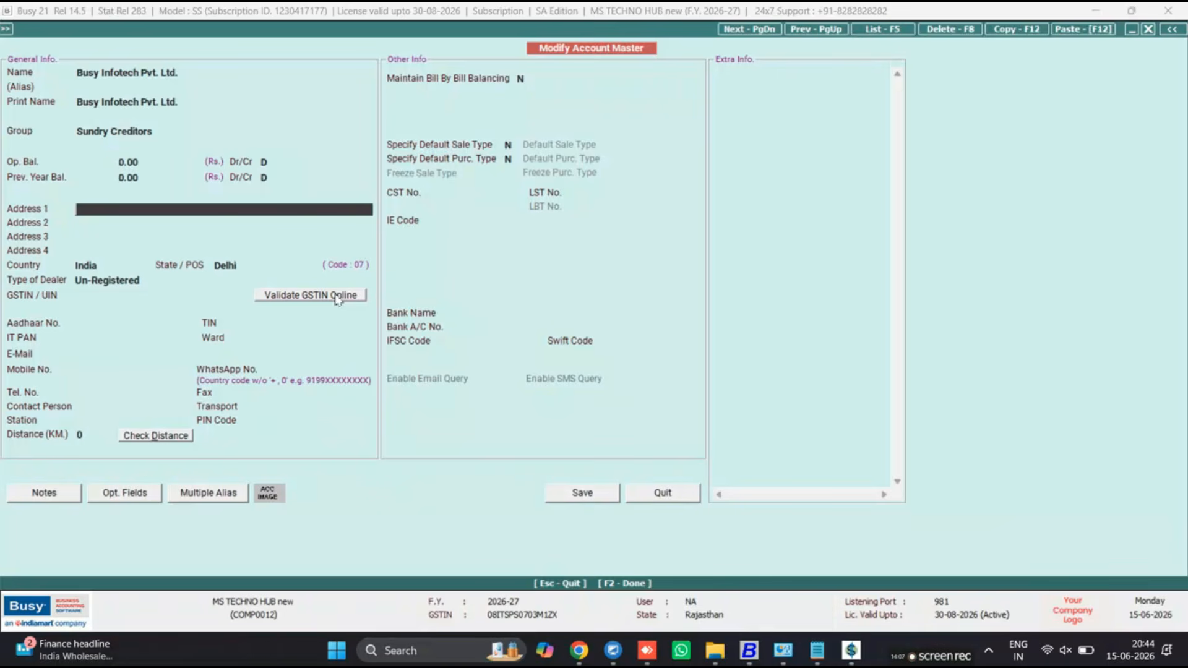
key("Escape")
key("y")
key("Escape")
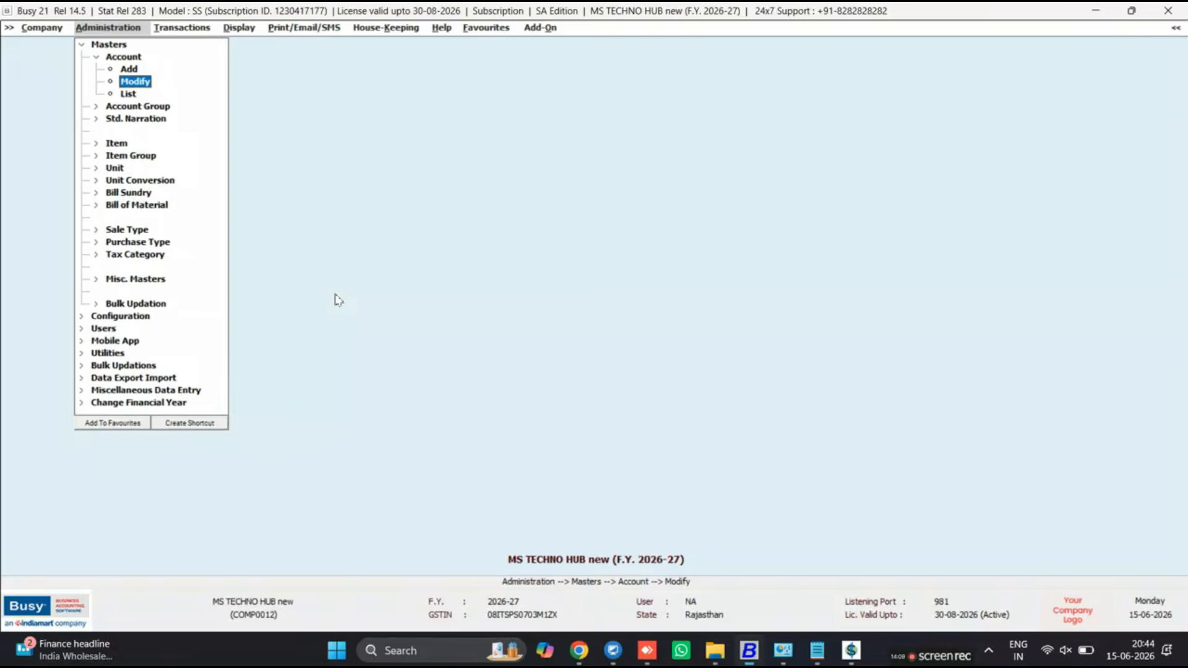
Leave the administration masters for the transactions and look through the voucher types from Sales to Cr. Note (w/o Items).
key("Escape")
key("Right")
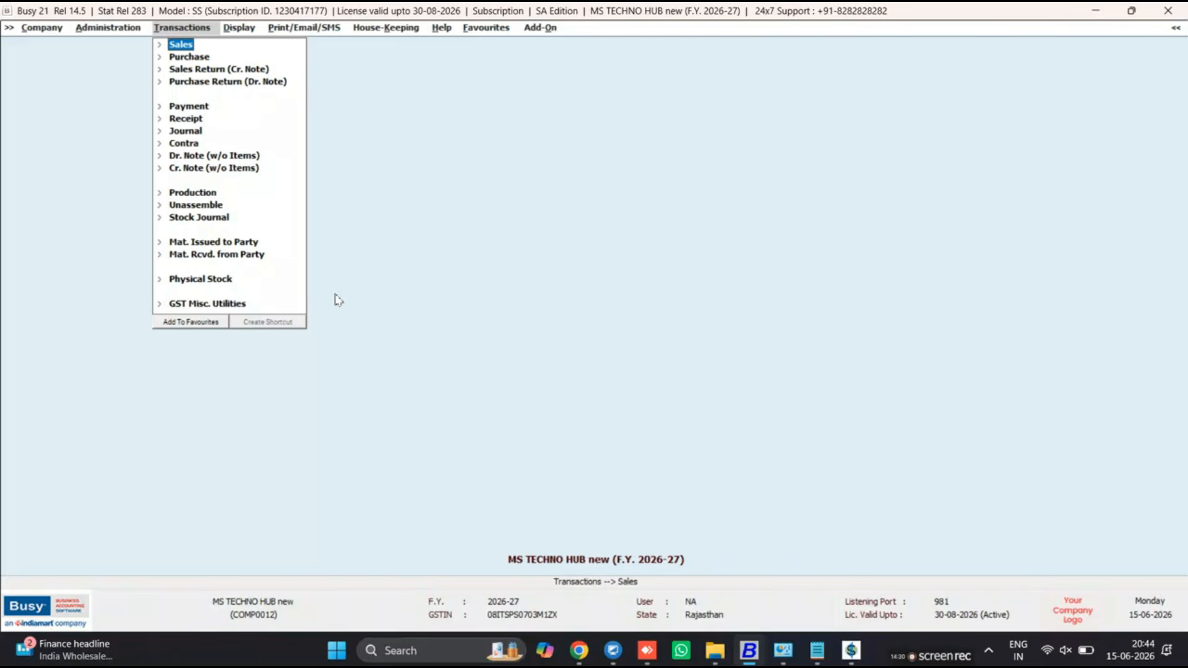
key("Down")
key("Up")
key("Down")
key("Down")
key("Down")
key("Down")
key("Up")
key("Up")
key("Up")
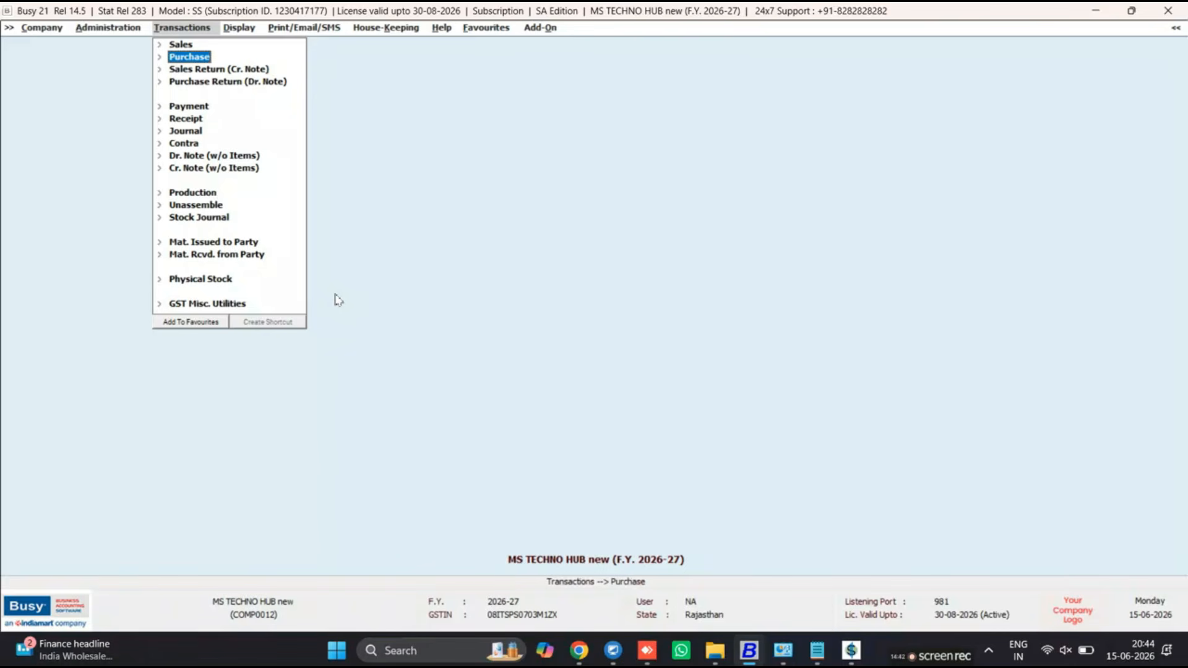
key("Down")
key("Up")
key("Up")
key("Down")
key("Down")
key("Down")
key("Down")
key("Down")
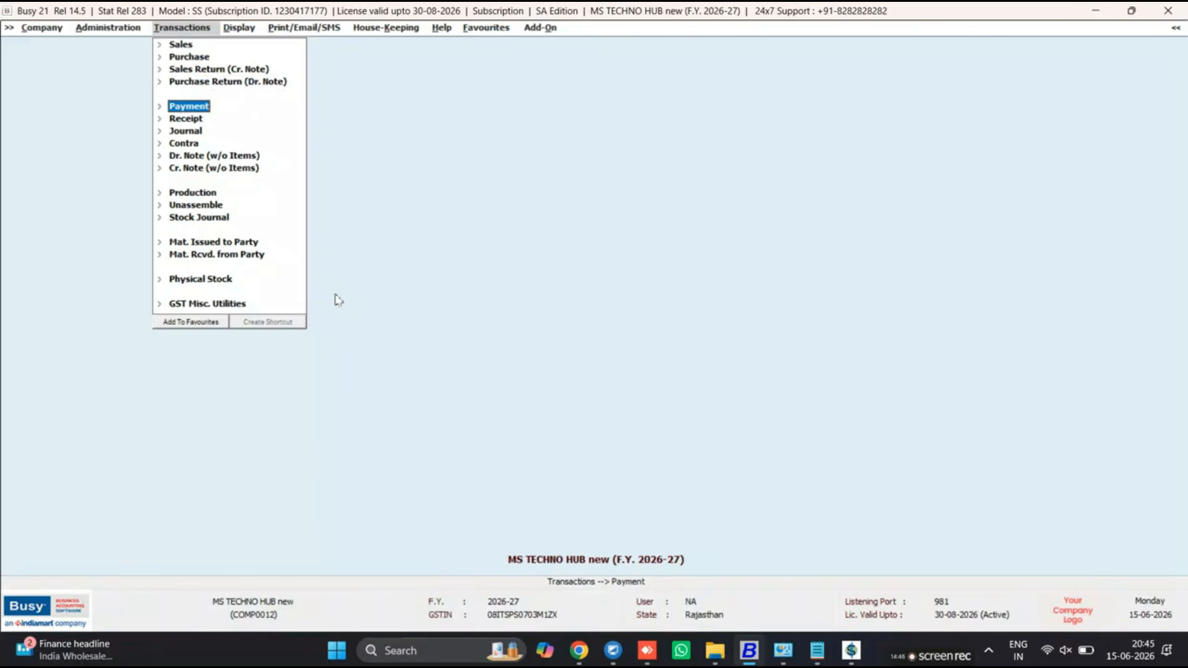
key("Up")
key("Down")
key("Up")
key("Down")
key("Up")
key("Down")
key("Up")
key("Up")
key("Up")
key("Up")
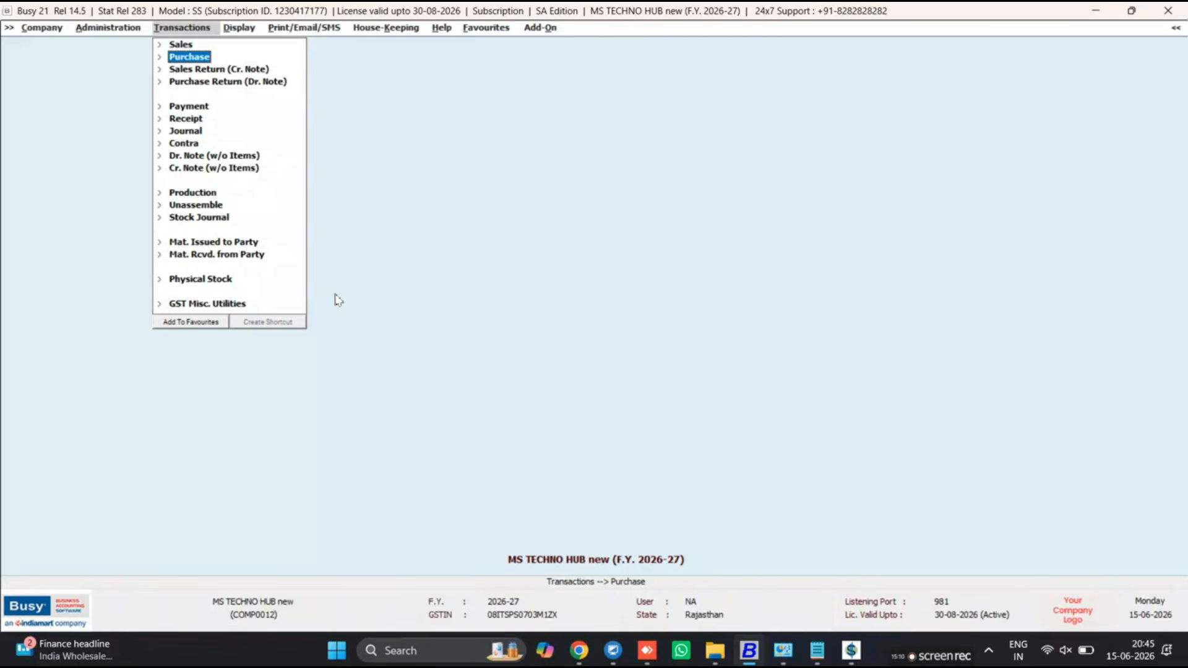
key("Up")
key("Down")
key("Up")
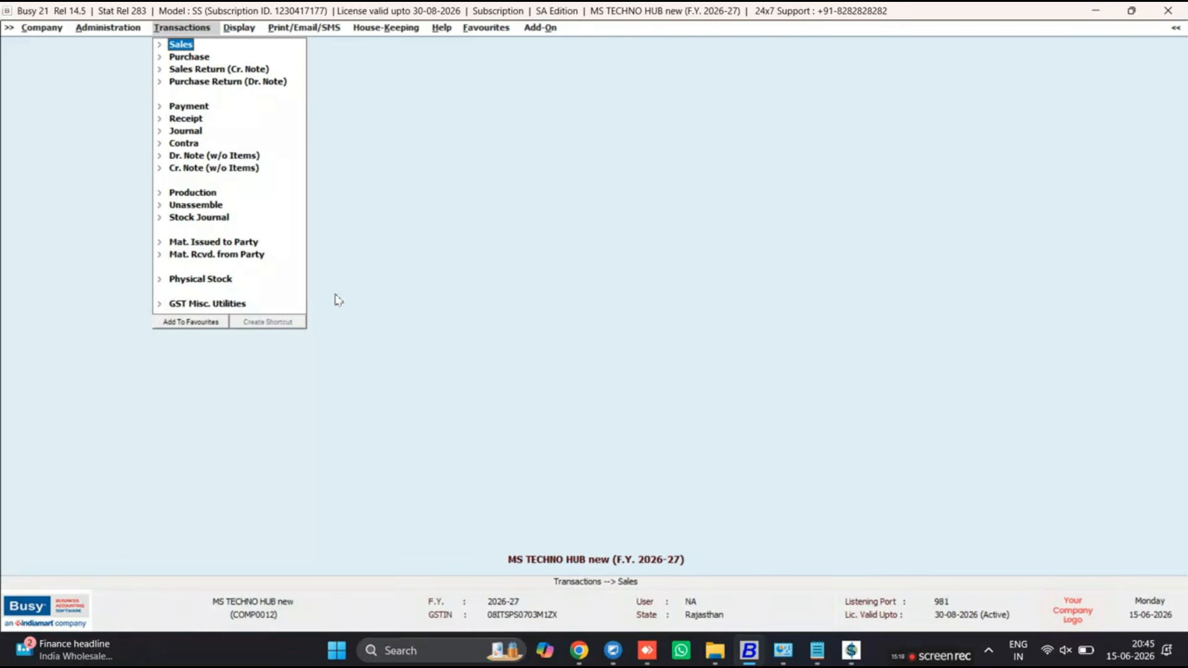
key("Down")
key("Down")
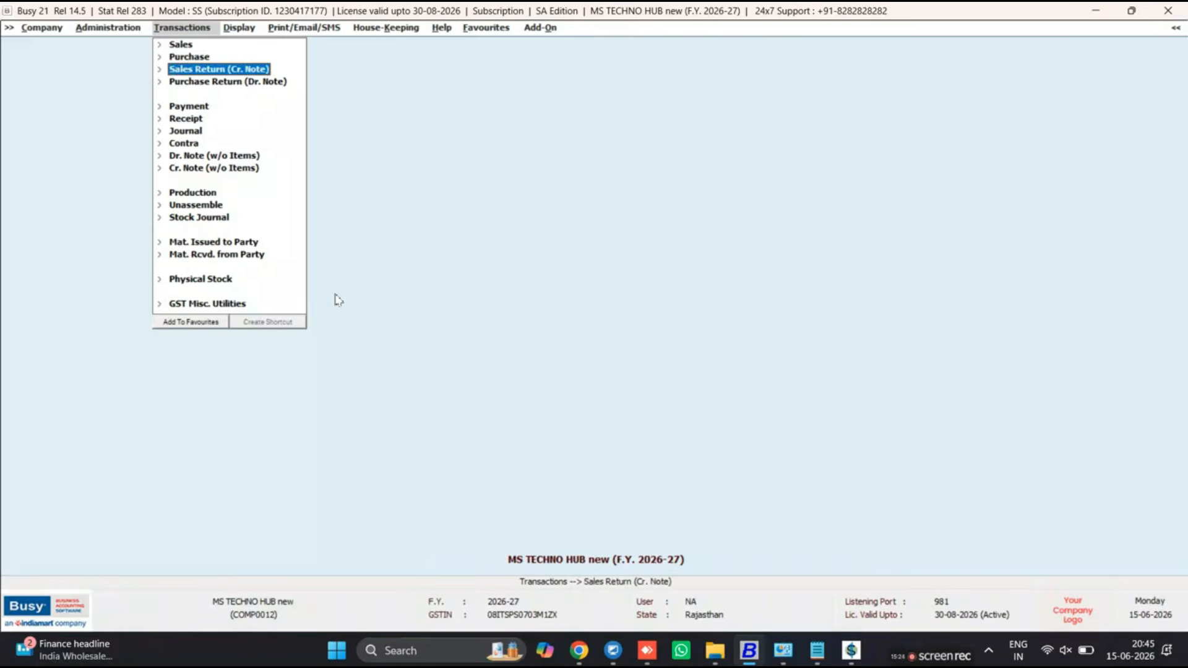
key("Up")
key("Up")
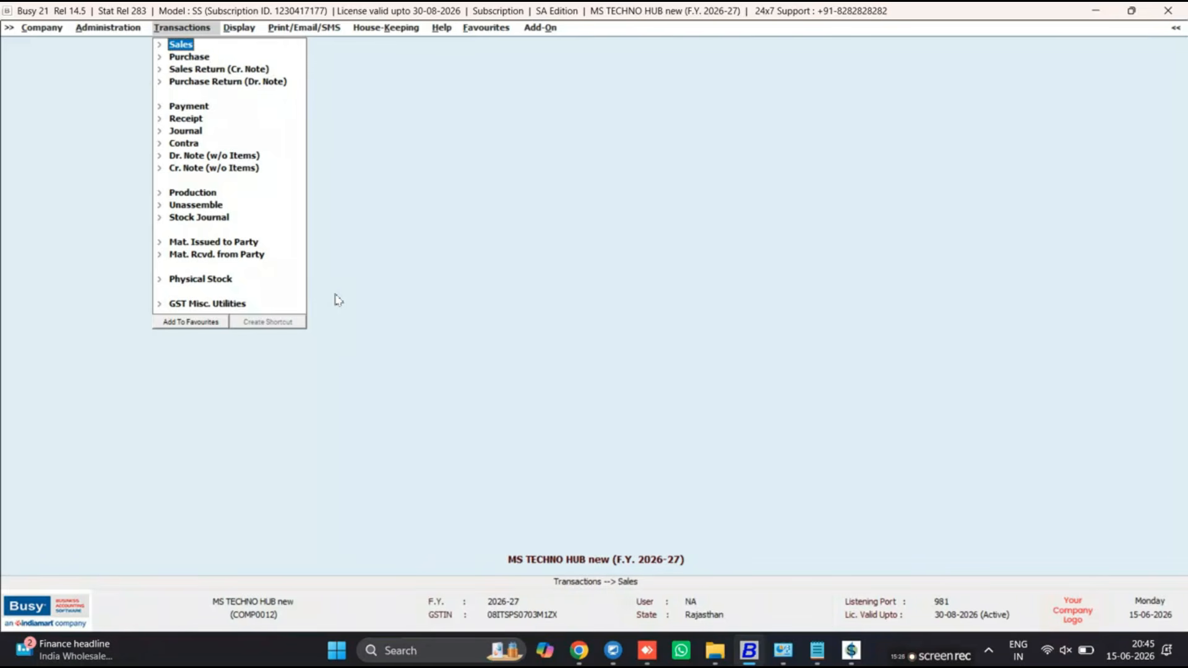
key("Down")
key("Up")
key("Down")
key("Down")
key("Down")
key("Down")
key("Down")
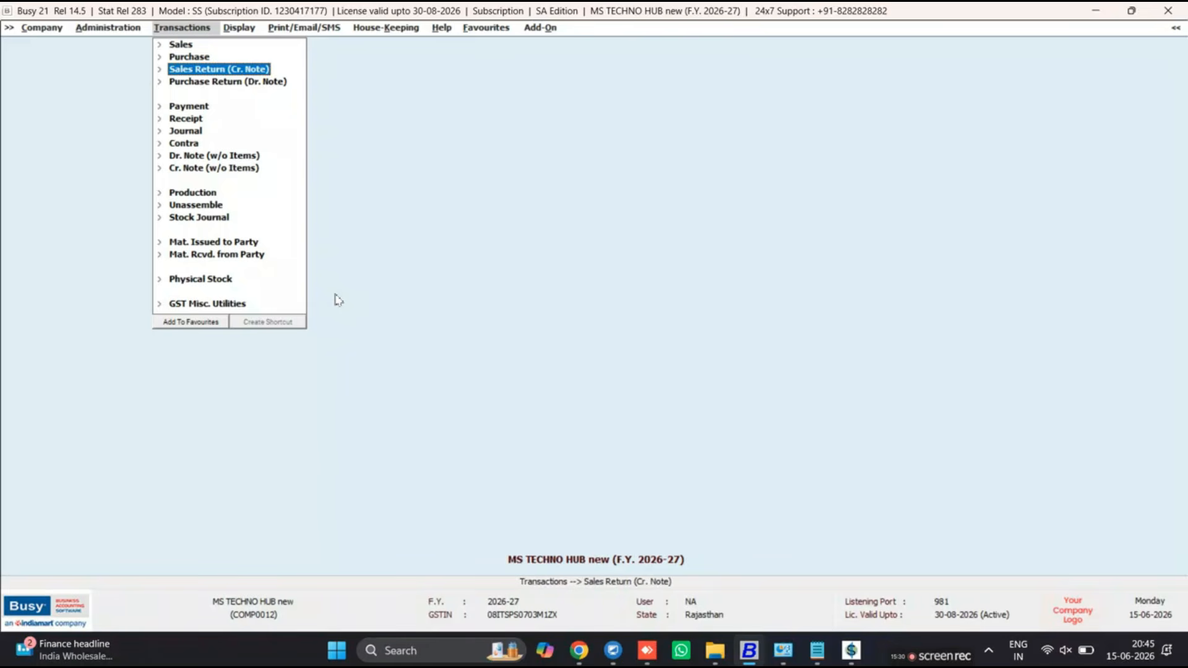
key("Down")
key("Down")
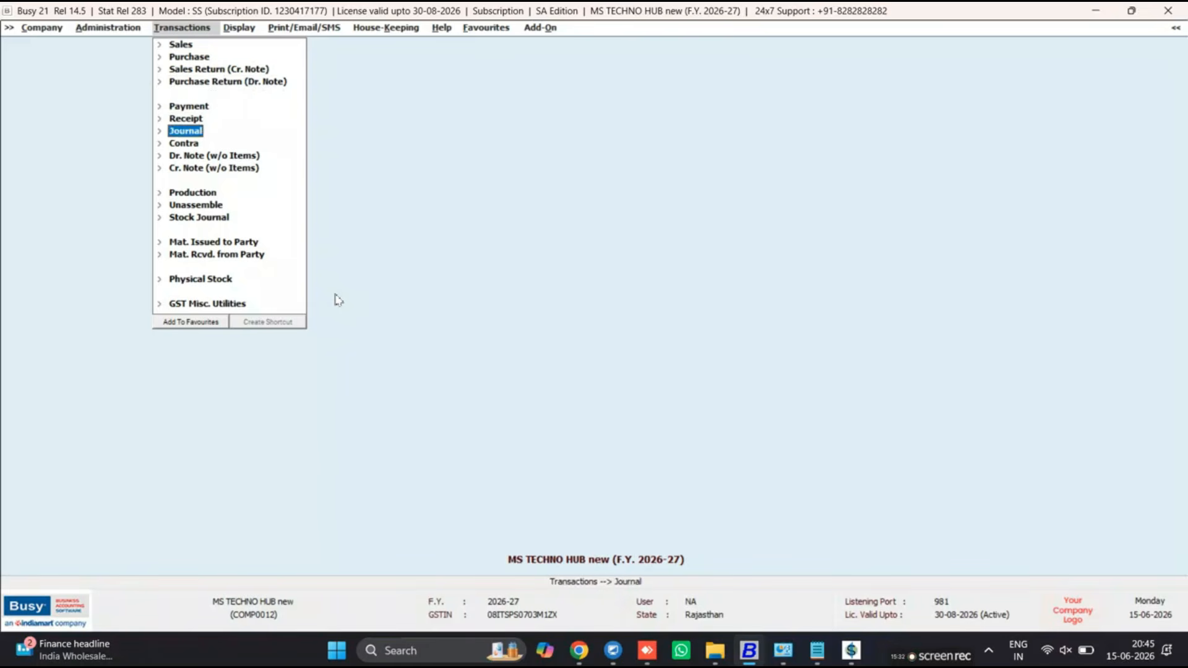
key("Down")
key("Down")
key("Down")
key("Down")
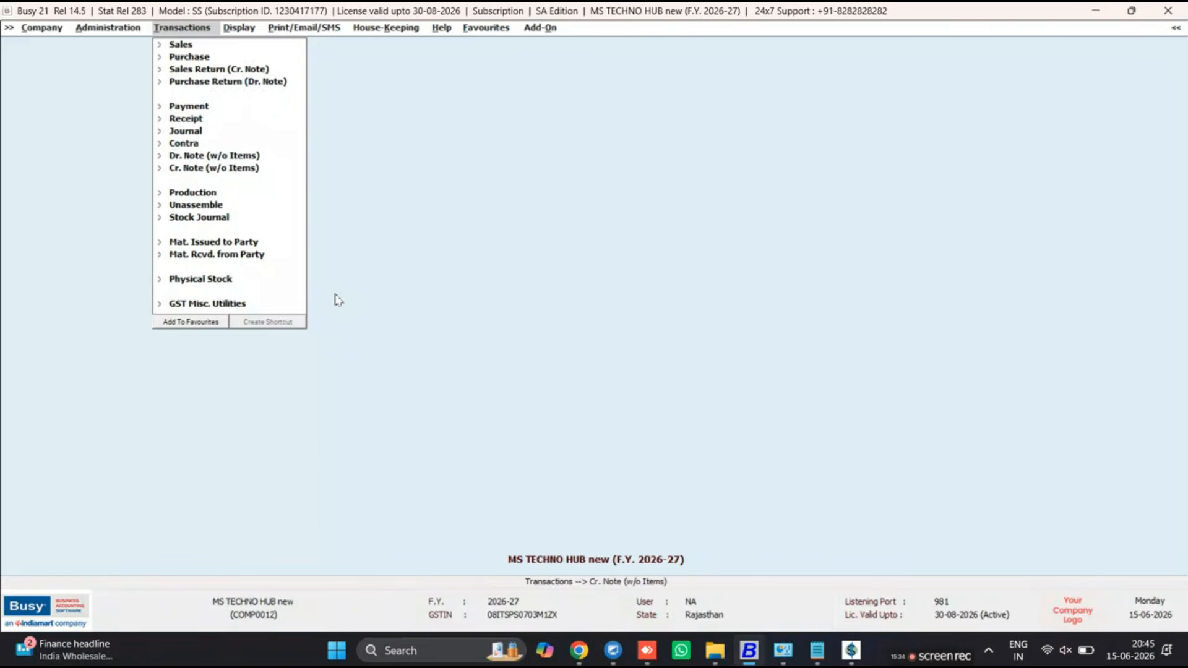
key("Up")
key("Up")
key("Up")
key("Up")
key("Up")
key("Up")
key("Up")
key("Up")
key("Up")
key("Up")
key("Up")
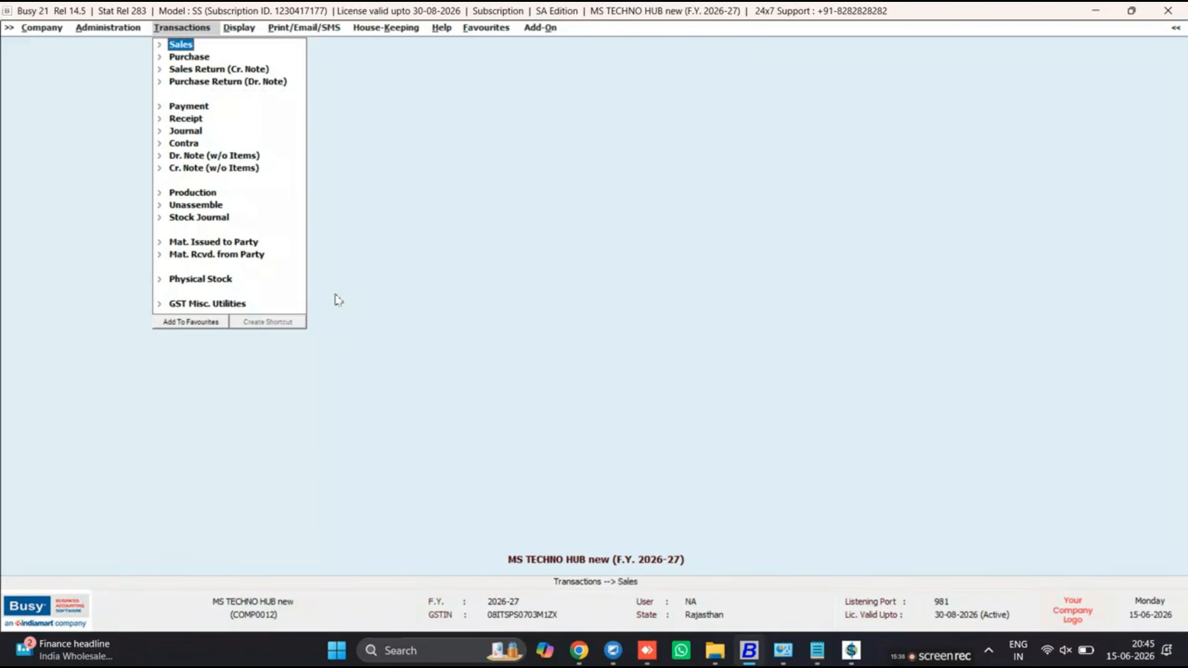
Expand the Purchase and Sales voucher types to show their Add, Modify and List entries.
key("Down")
key("Down")
key("Up")
key("Return")
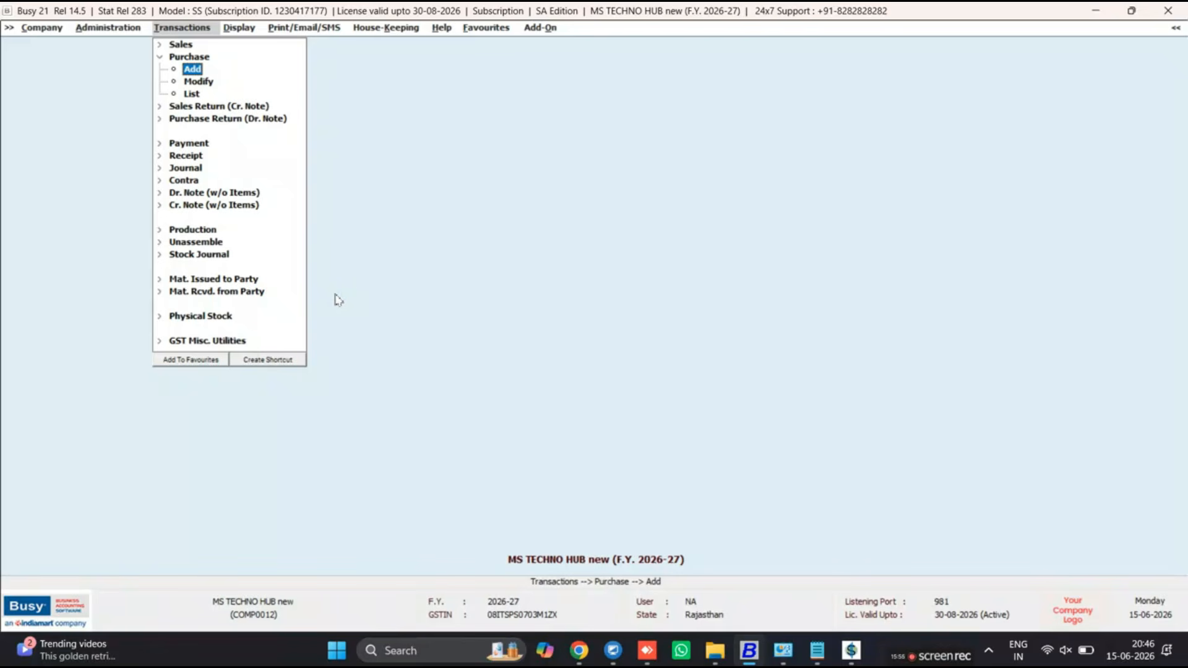
key("Up")
key("Up")
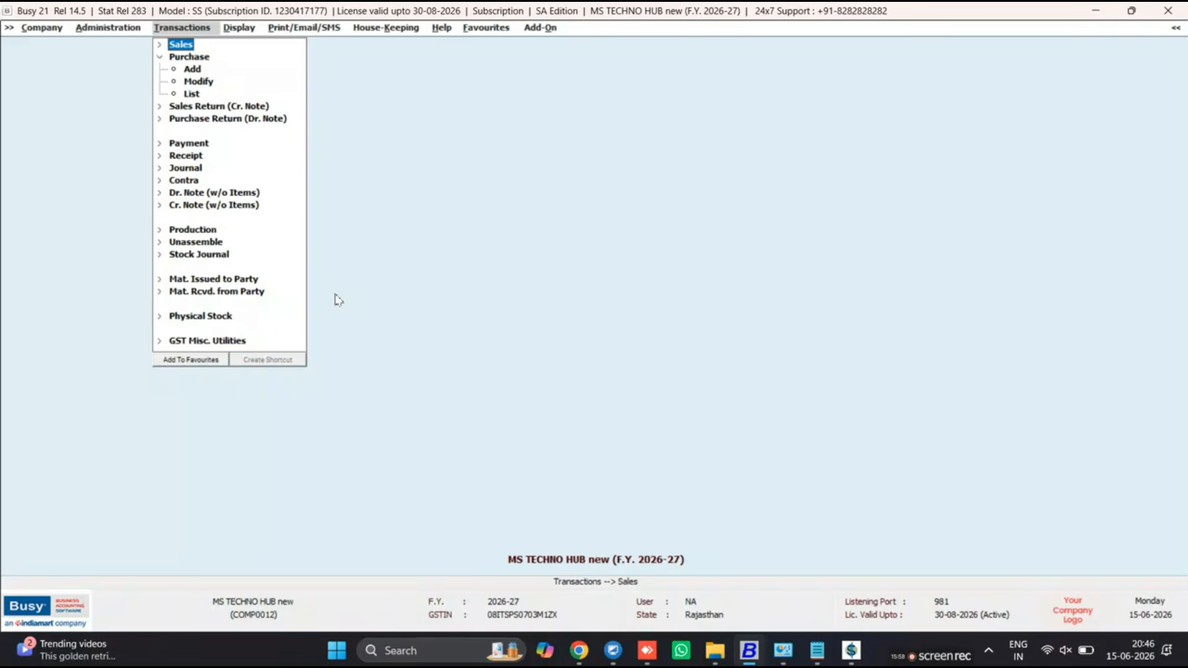
key("Return")
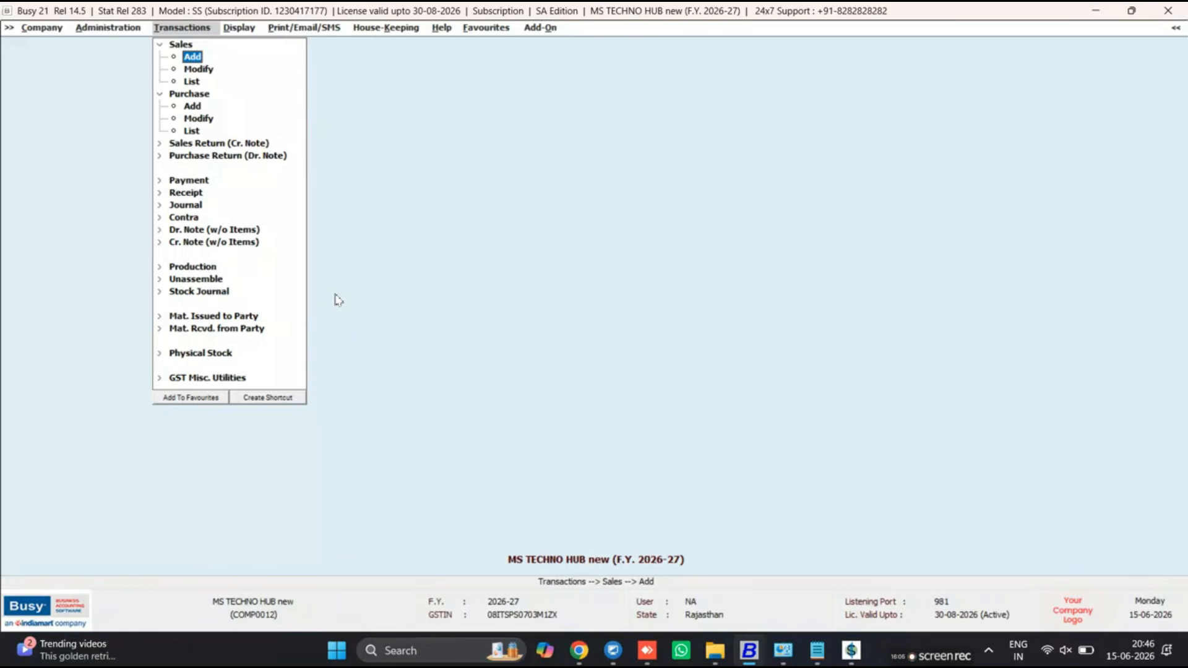
Look over the Sales and Purchase entries and return to the Add entry of Sales.
key("Down")
key("Down")
key("Down")
key("Down")
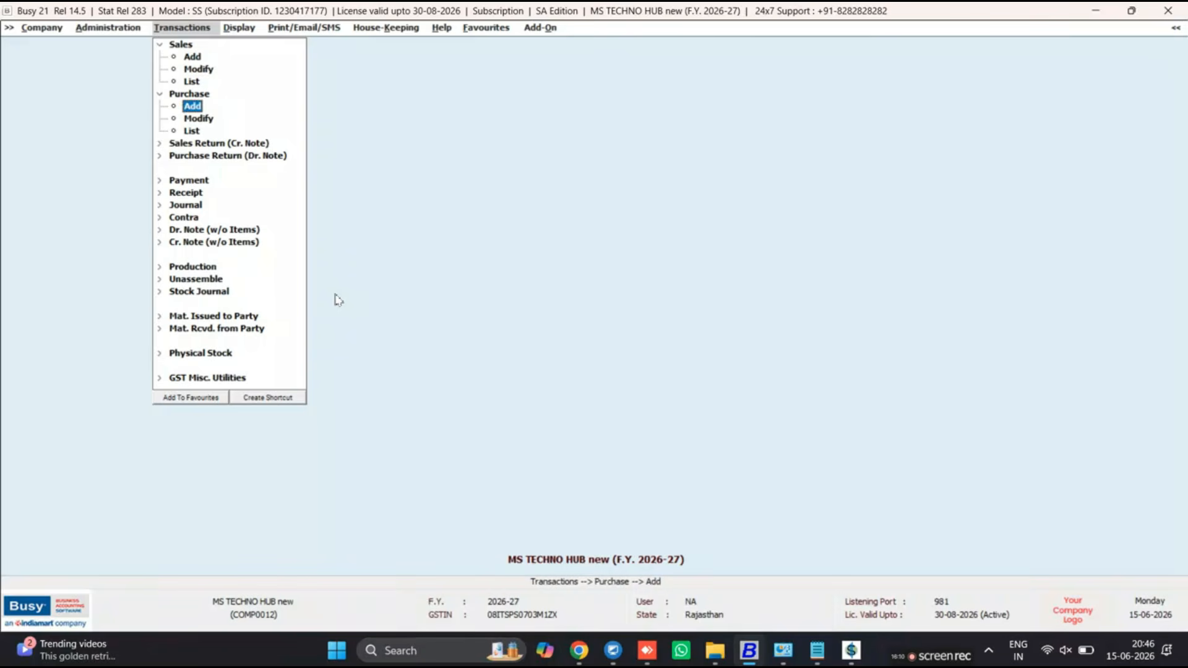
key("Up")
key("Up")
key("Up")
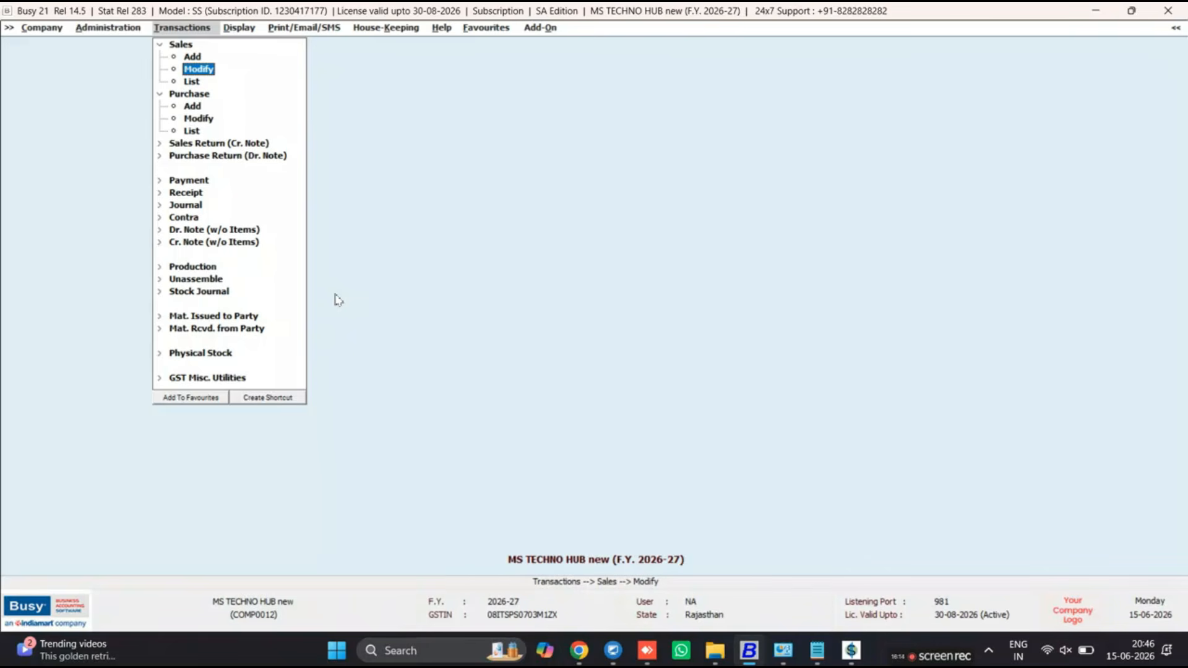
key("Up")
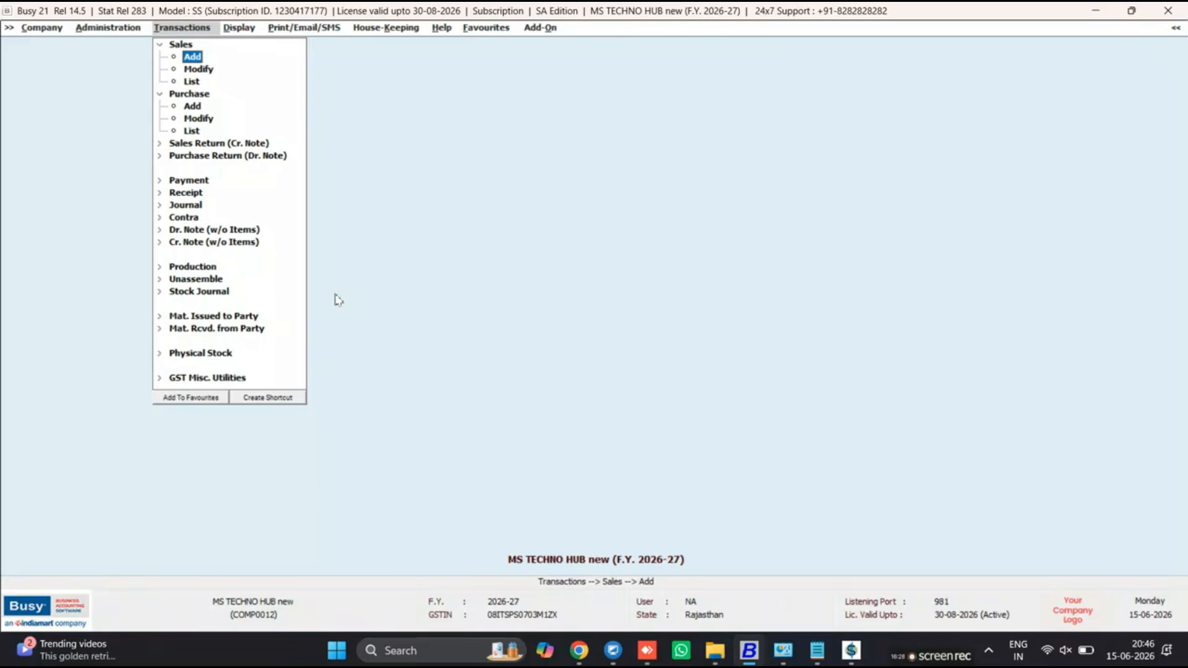
Look over the collapsed Sales Return (Cr. Note) and Purchase Return (Dr. Note) voucher types.
key("Down")
key("Down")
key("Down")
key("Down")
key("Down")
key("Down")
key("Down")
key("Down")
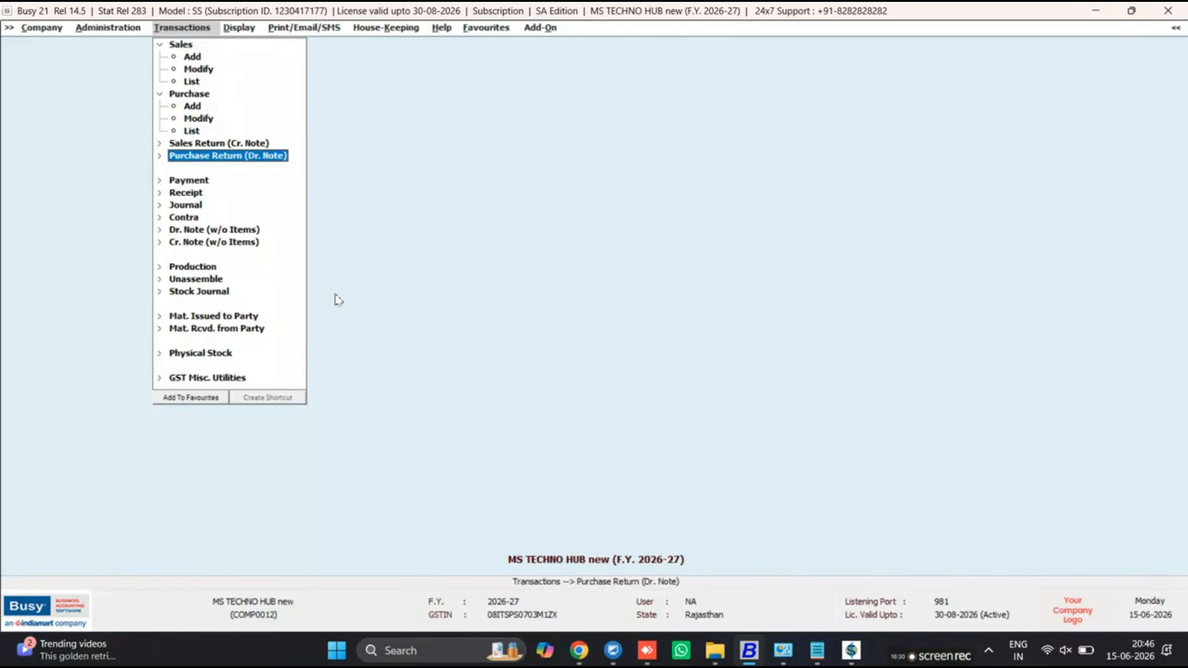
key("Up")
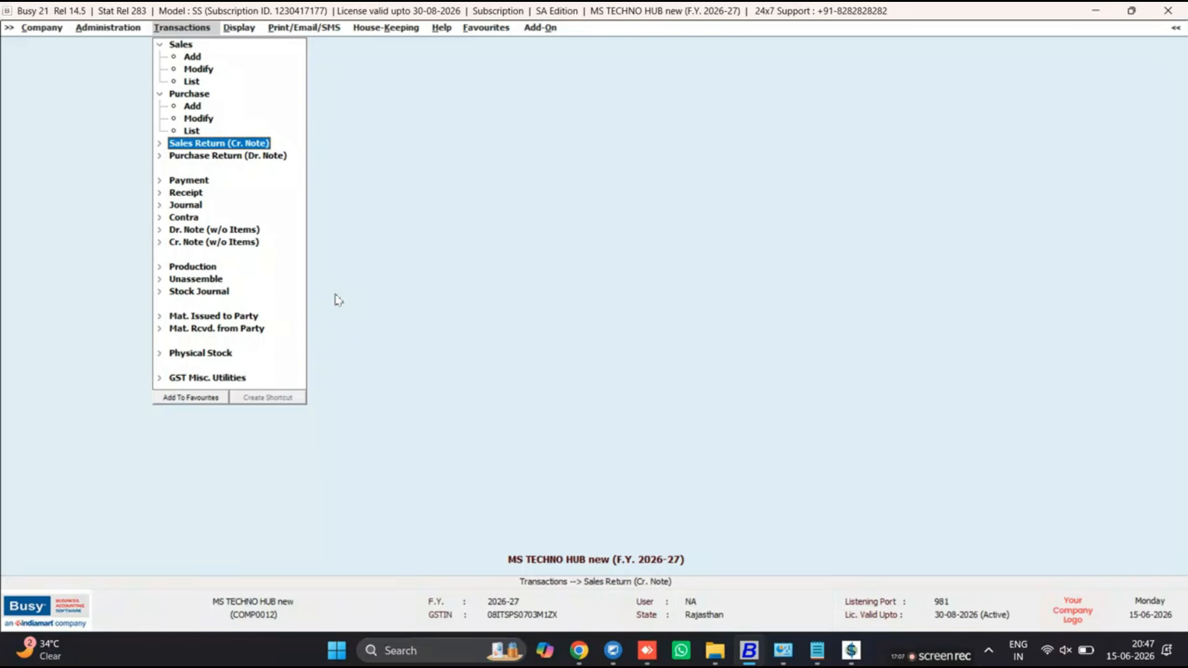
key("Down")
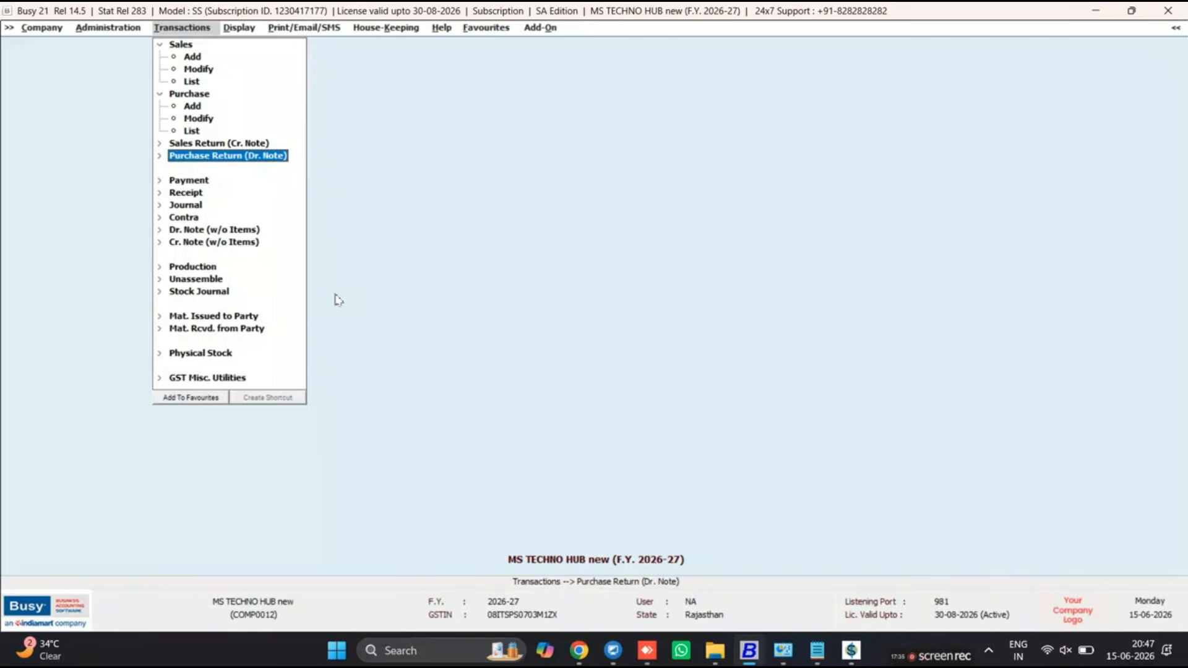
Expand the Payment voucher type and look over its Add and Modify entries.
key("Down")
key("Return")
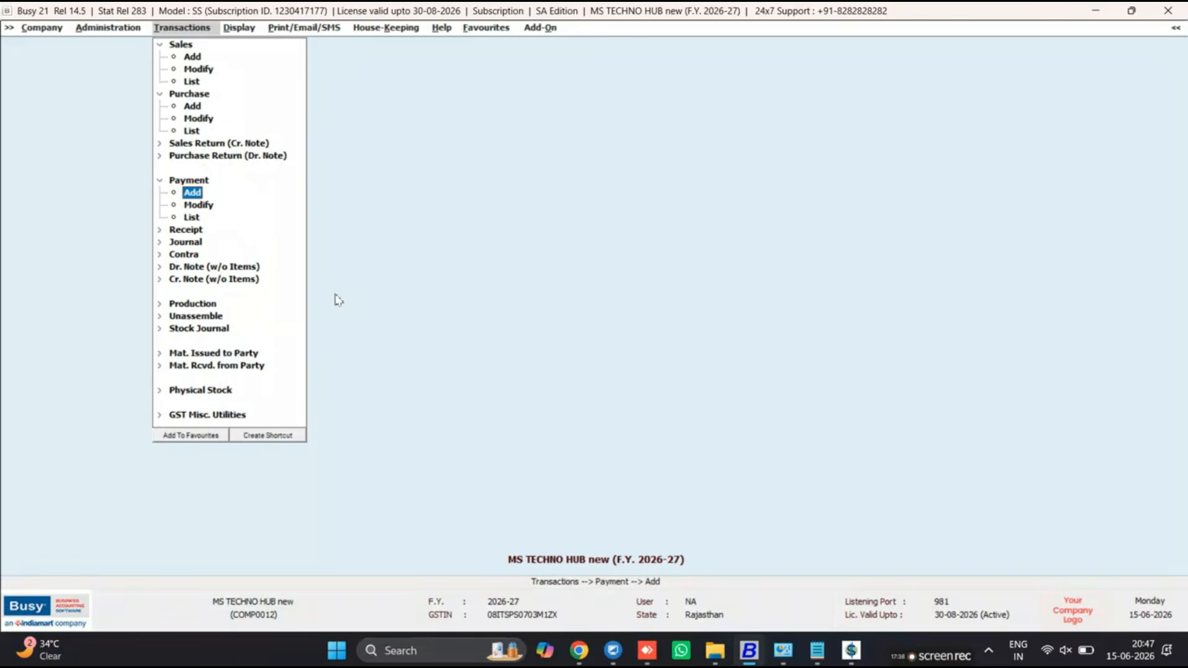
key("Up")
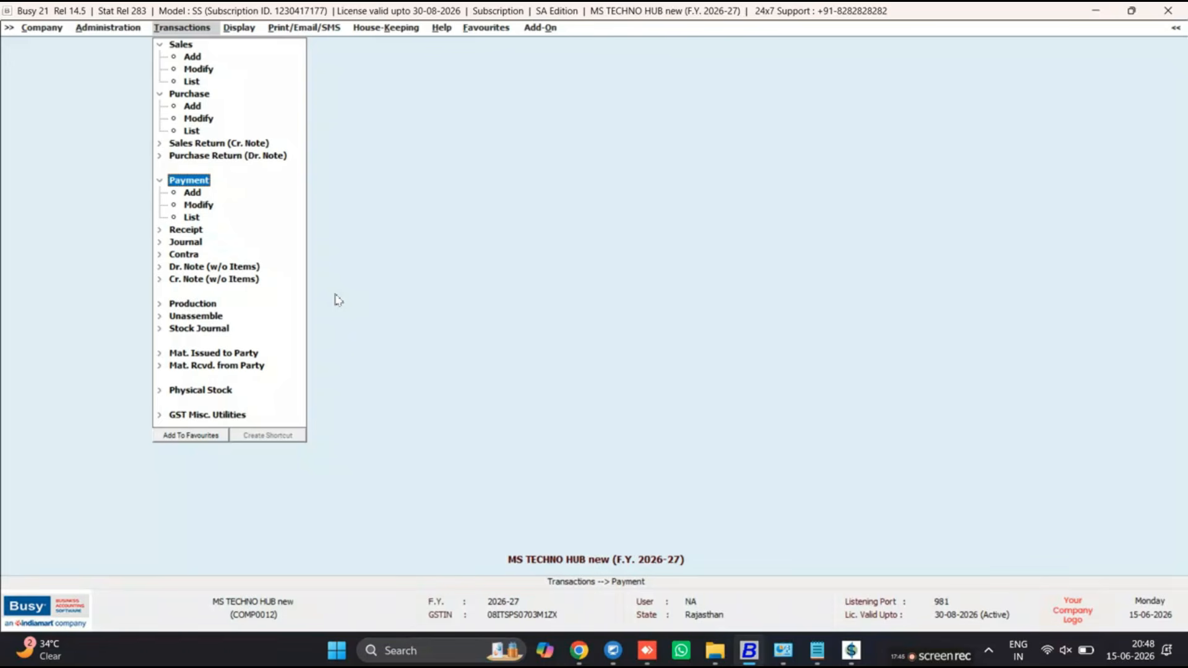
key("Down")
key("Down")
key("Up")
key("Down")
key("Up")
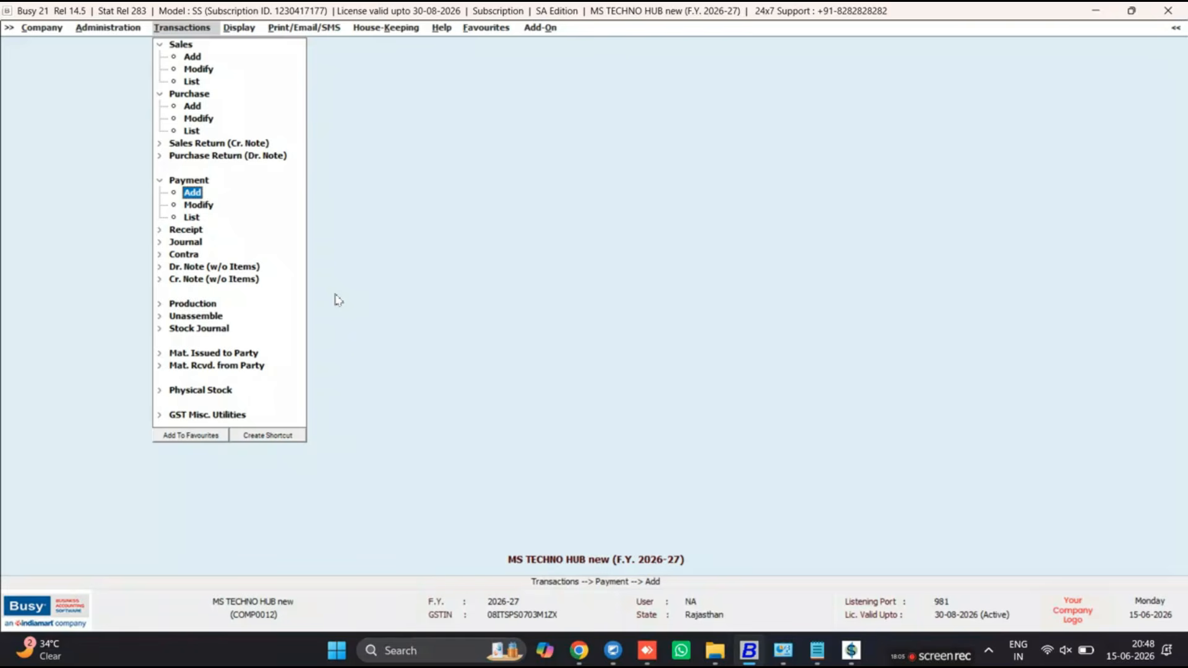
Expand the Receipt voucher type and look through its Add, Modify and List entries down to Journal.
key("Down")
key("Down")
key("Down")
key("Down")
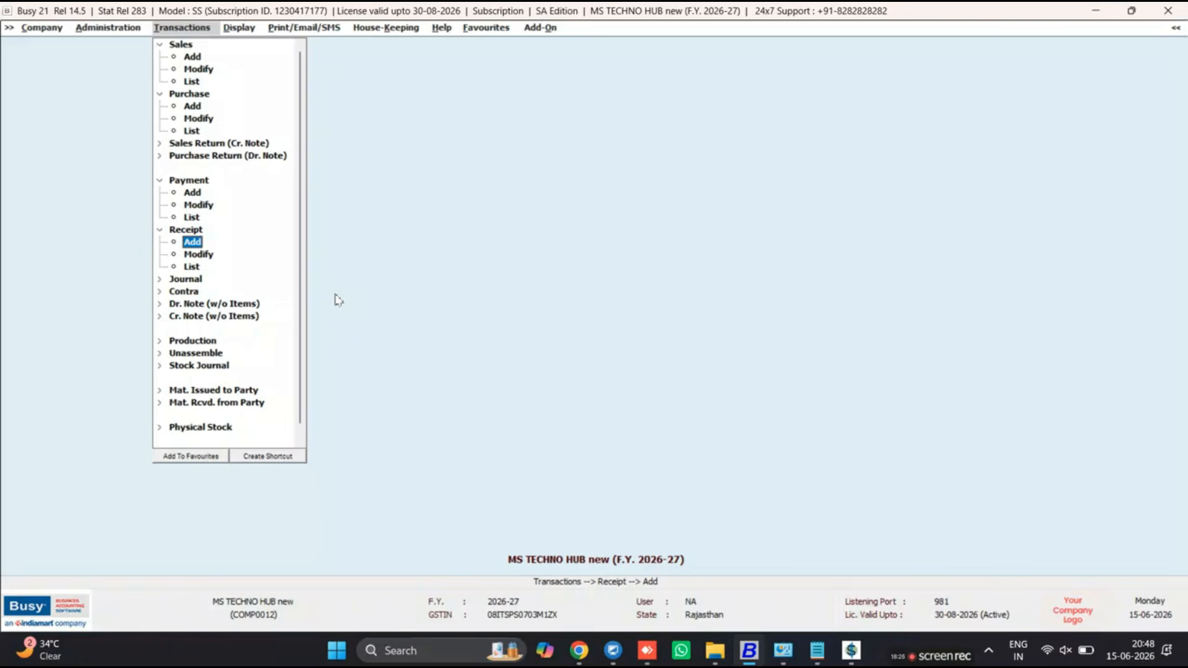
key("Down")
key("Down")
key("Down")
key("Down")
key("Up")
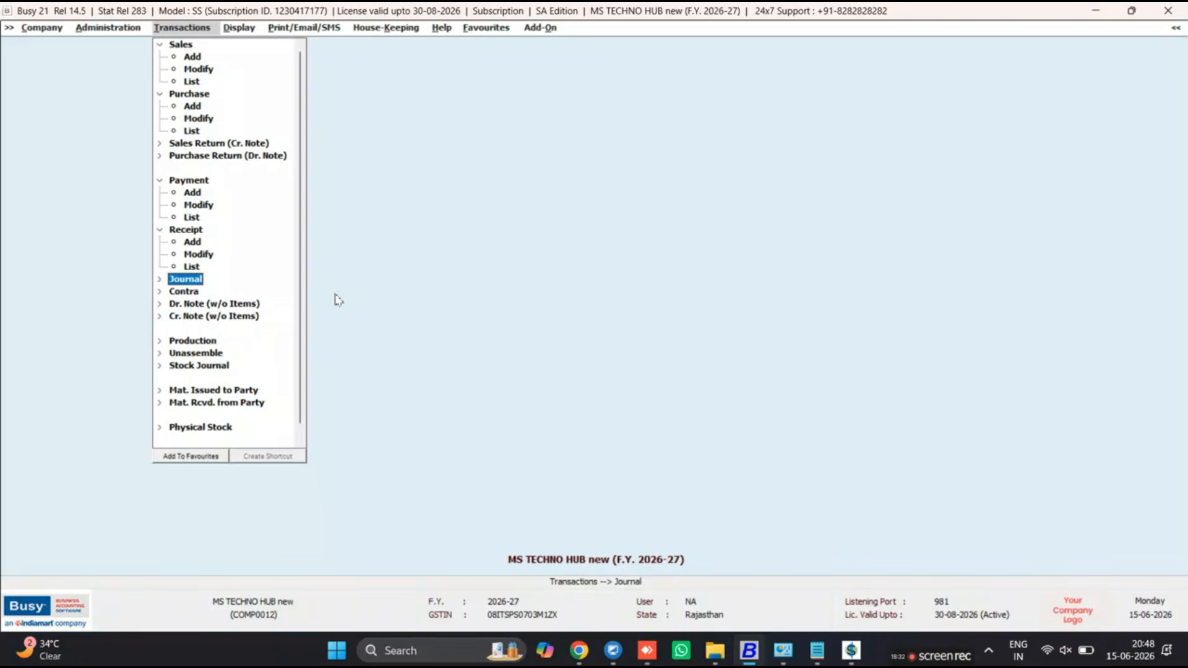
Expand the Journal voucher type and compare its entries with those of Receipt, ending on Journal's Add entry.
key("Right")
key("Down")
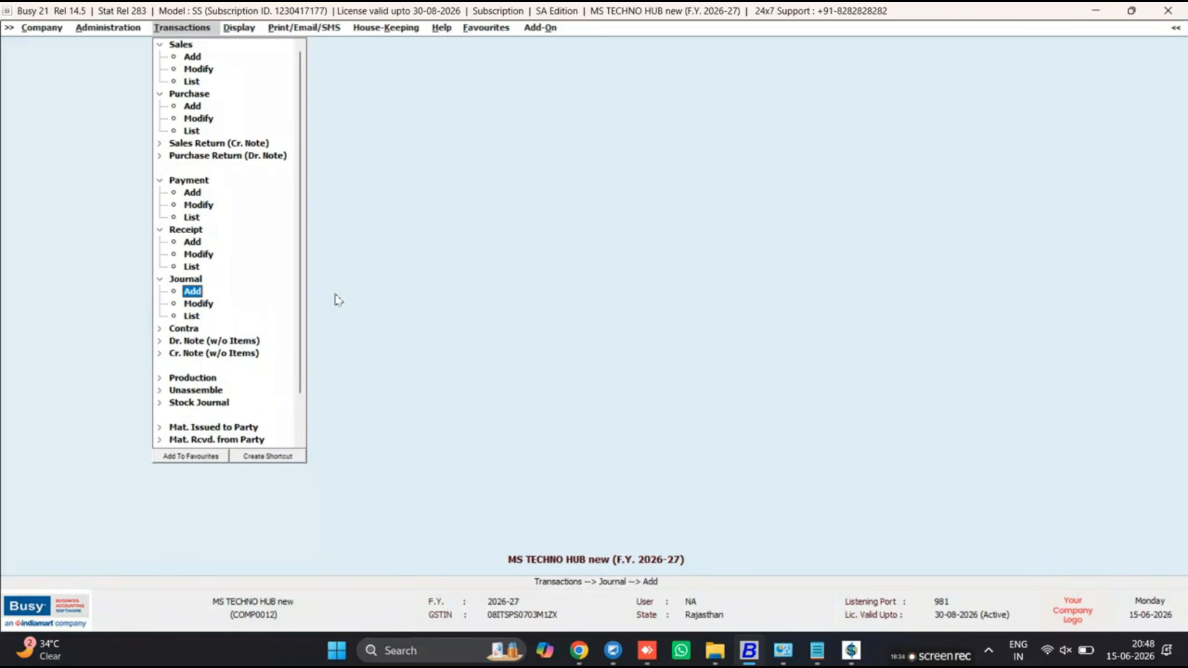
key("Up")
key("Down")
key("Down")
key("Up")
key("Up")
key("Up")
key("Up")
key("Up")
key("Up")
key("Up")
key("Up")
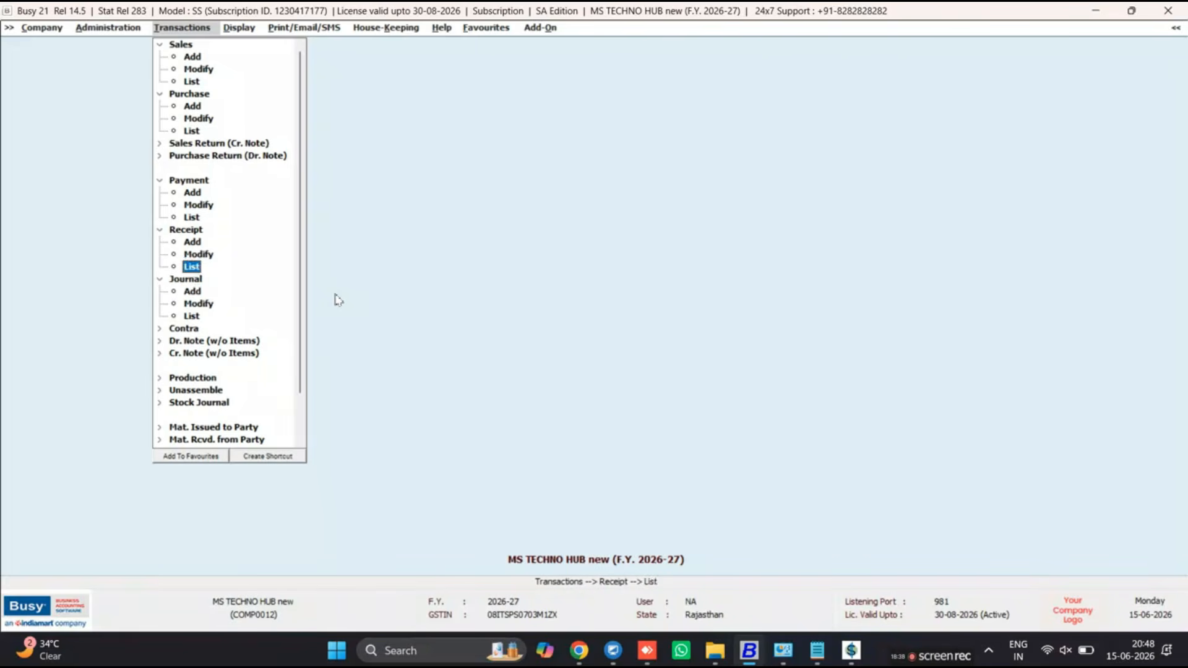
key("Down")
key("Down")
key("Down")
key("Down")
key("Down")
key("Down")
key("Down")
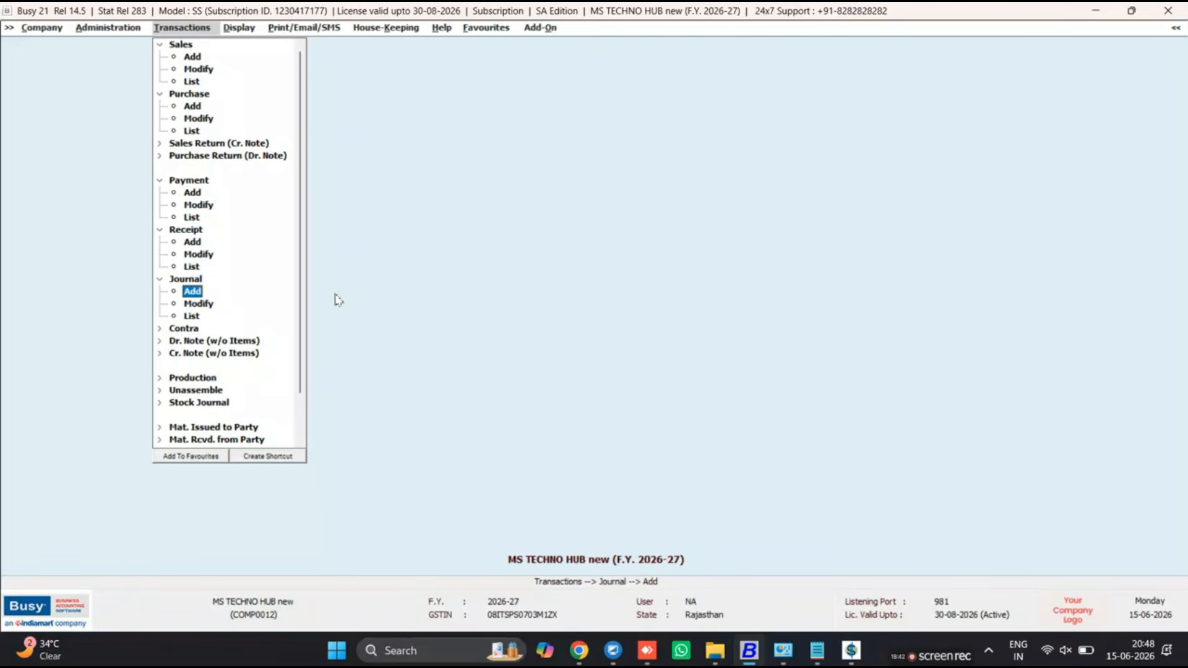
Expand the Contra voucher type and look through its entries down to List.
key("Down")
key("Down")
key("Down")
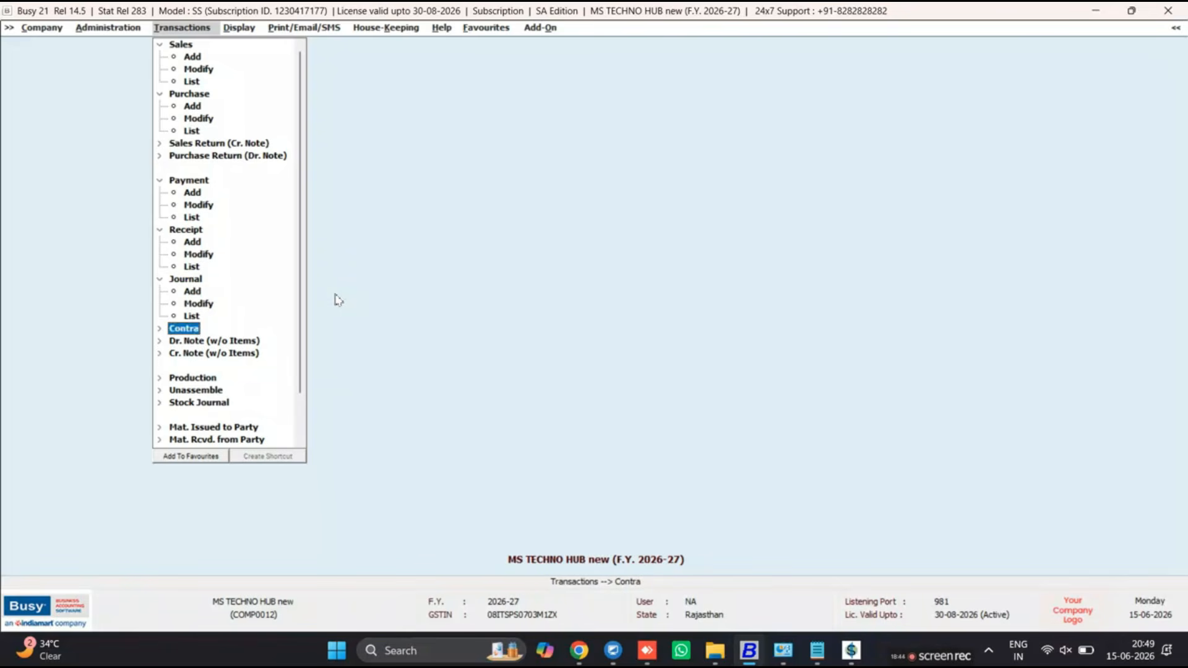
key("Right")
key("Right")
key("Down")
key("Up")
key("Down")
key("Up")
key("Down")
key("Down")
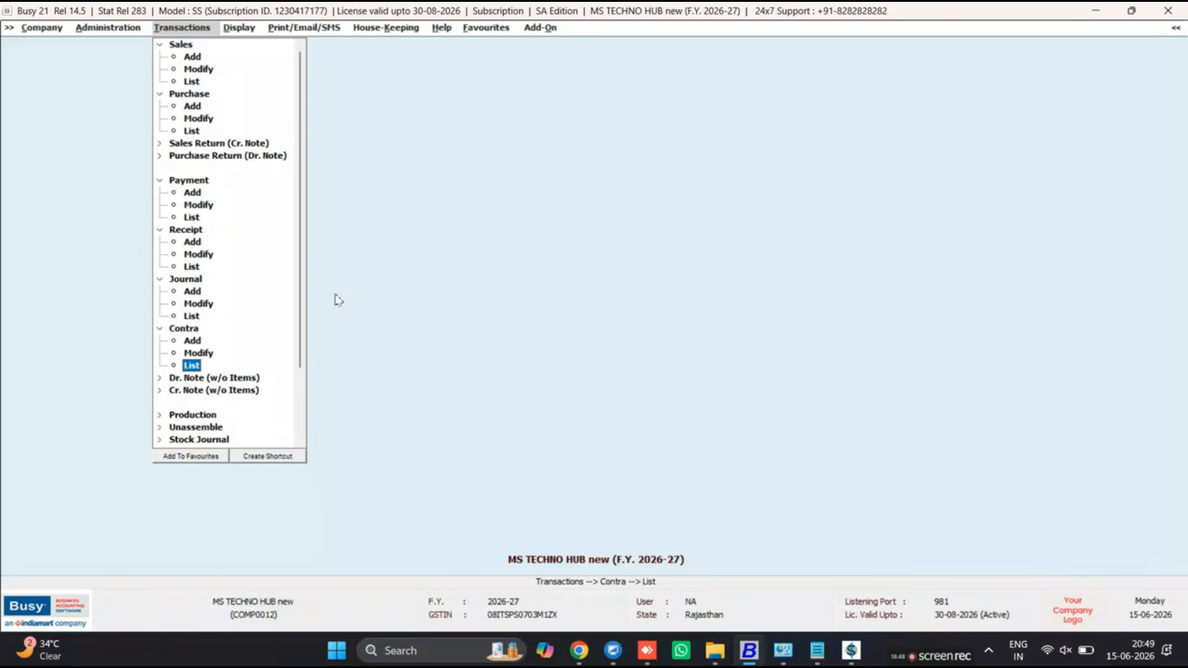
Review the Contra entries again and return to its Add entry.
key("Return")
key("Up")
key("Up")
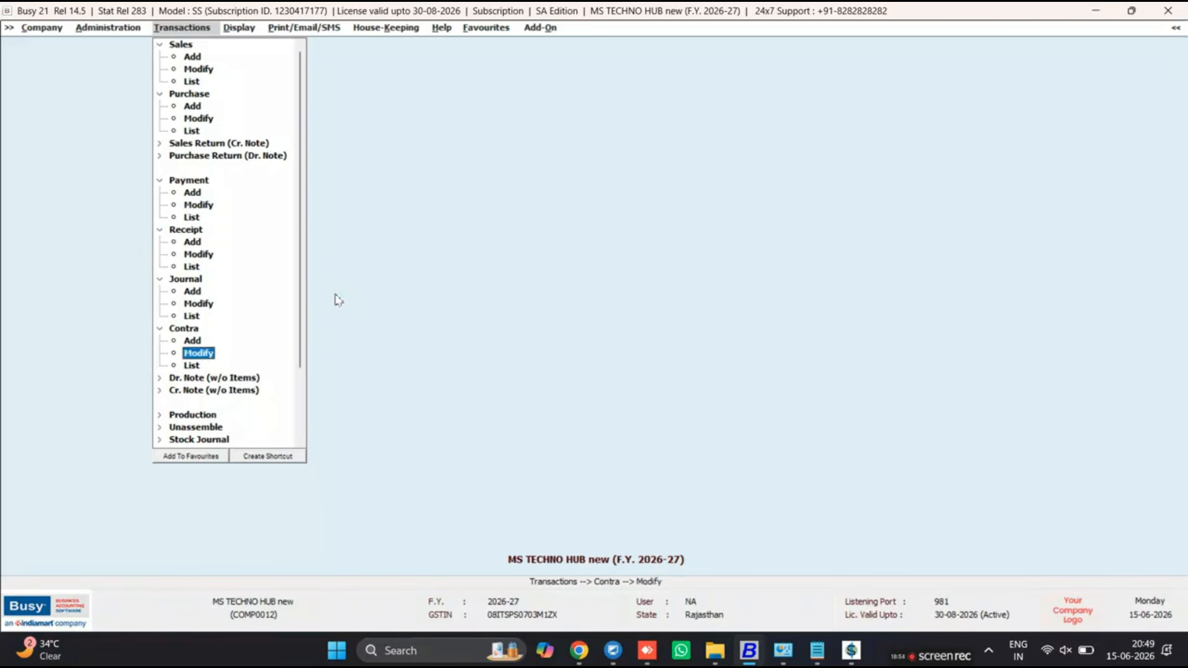
key("Down")
key("Down")
key("Up")
key("Up")
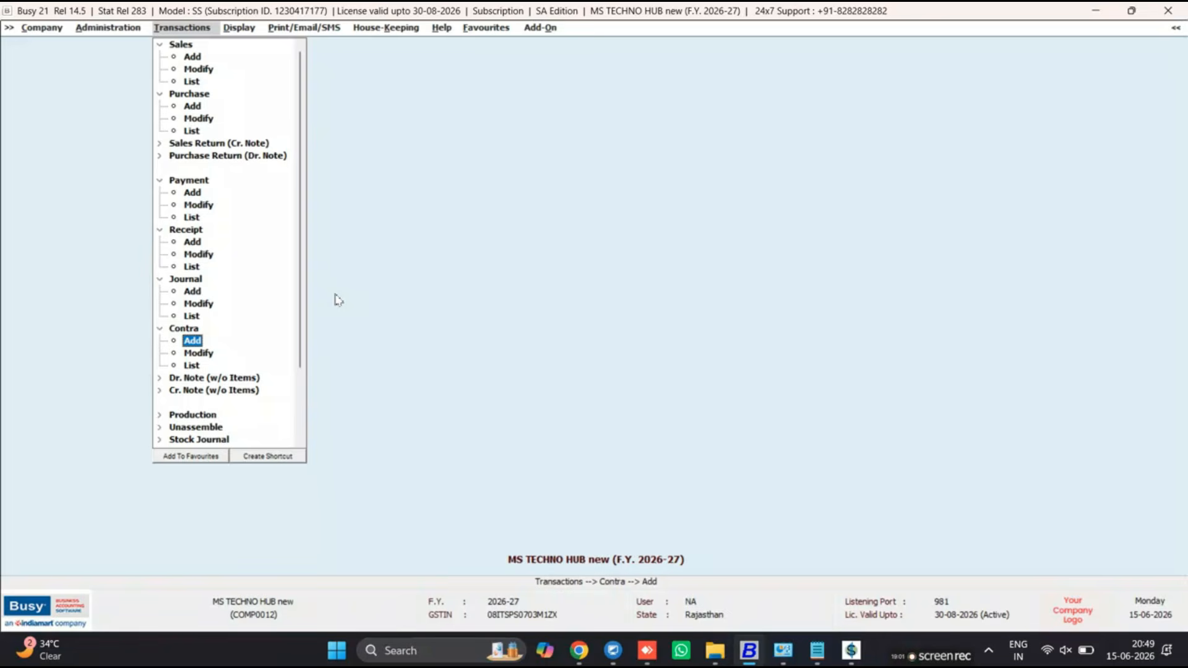
Expand the Dr. Note (w/o Items) voucher type and look over its Add, Modify and List entries.
key("Down")
key("Down")
key("Down")
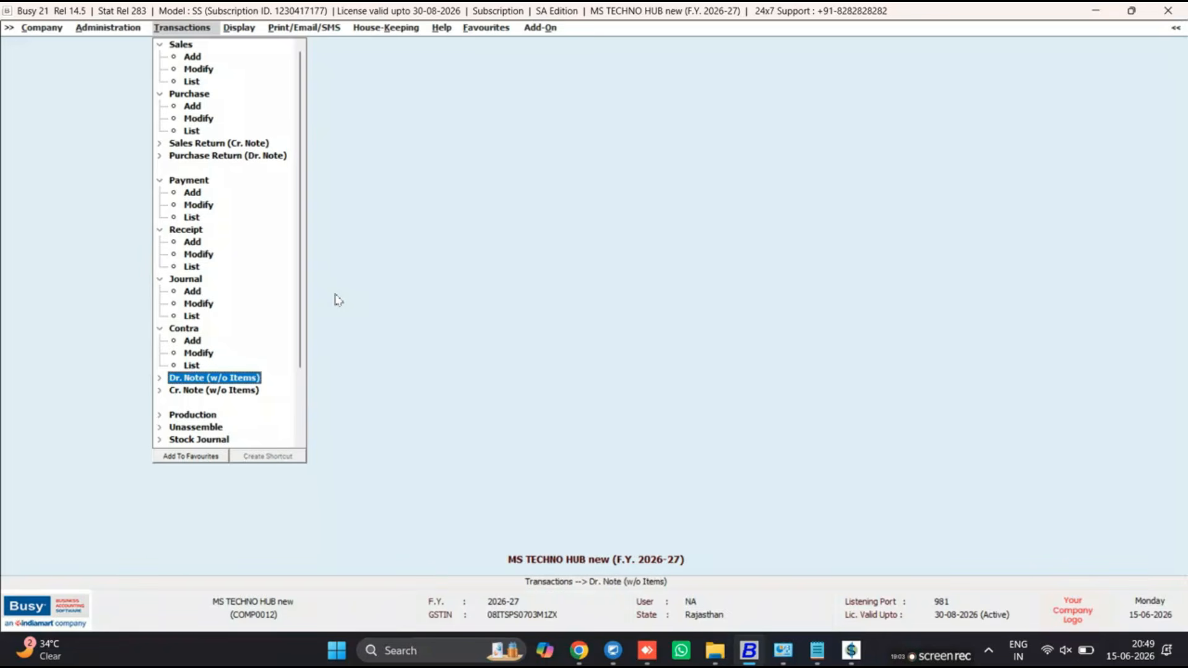
key("Down")
key("Up")
key("Down")
key("Up")
key("Right")
key("Down")
key("Down")
key("Up")
key("Down")
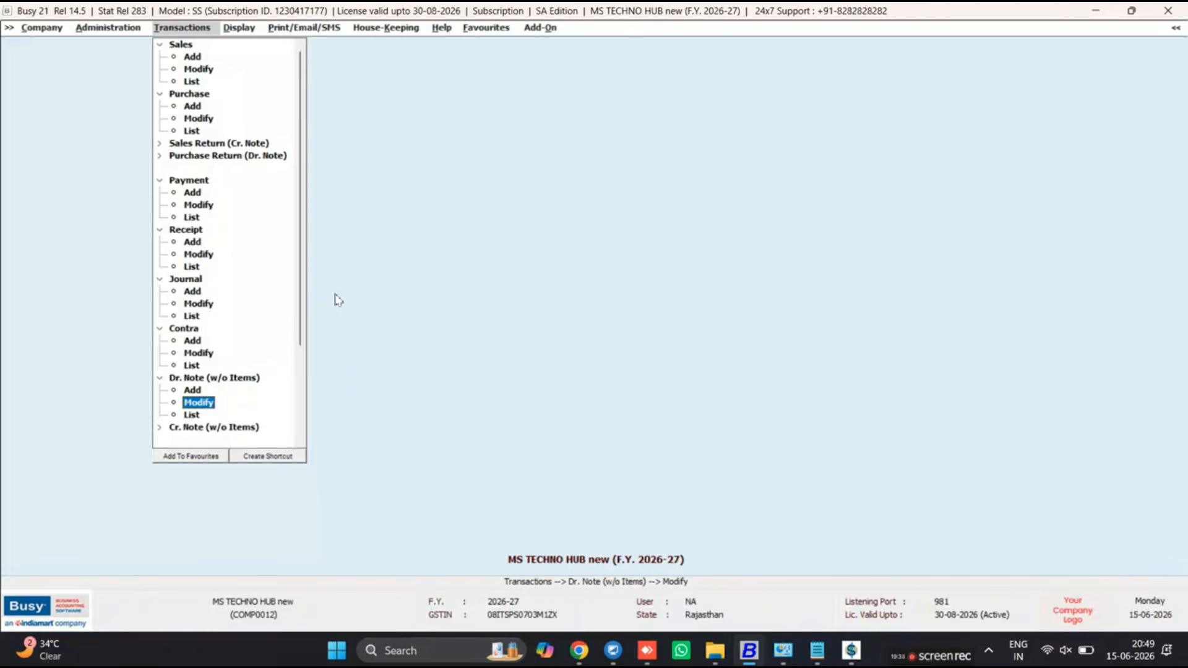
key("Up")
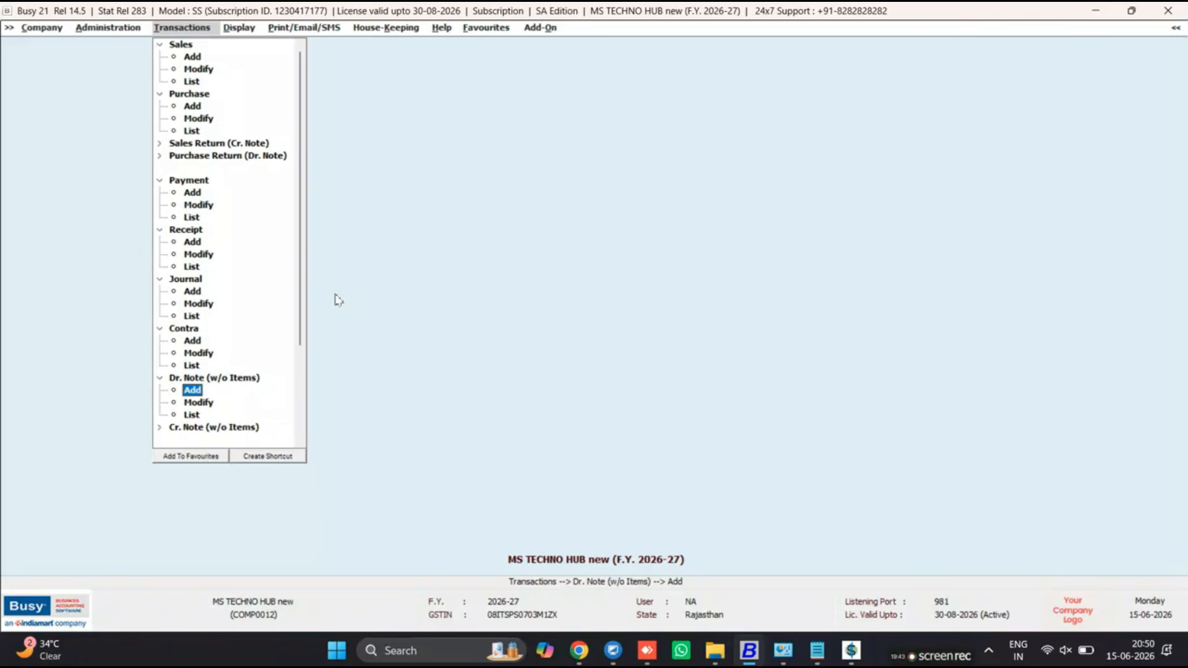
key("Down")
key("Down")
key("Up")
key("Up")
key("Down")
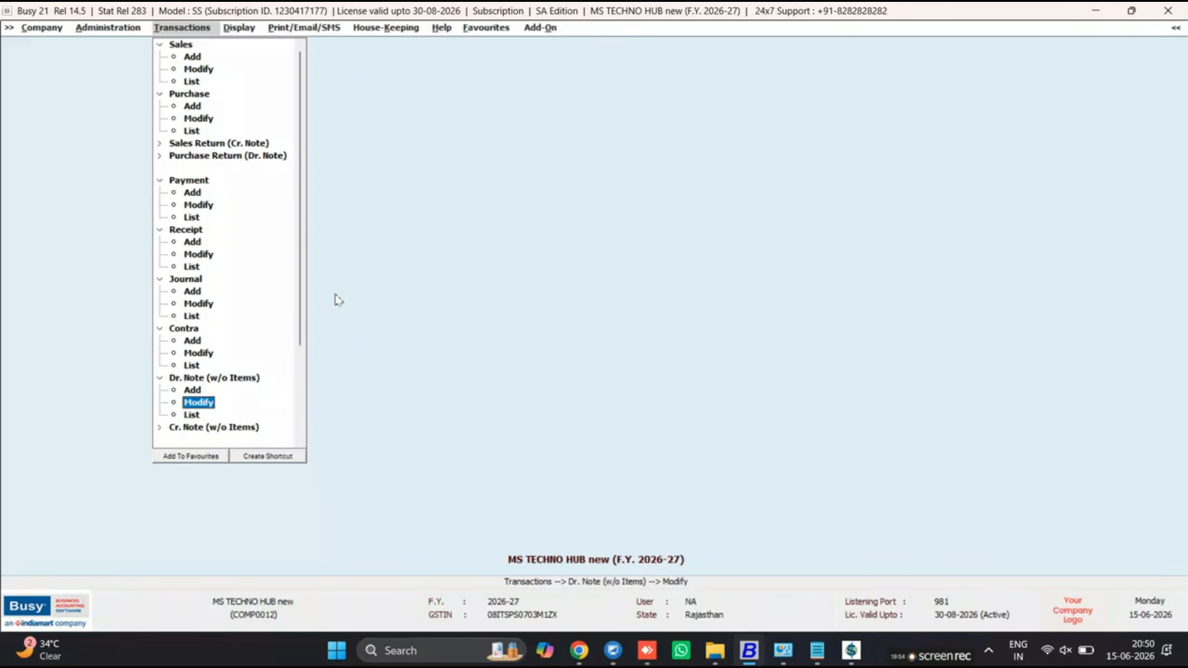
Expand the Cr. Note (w/o Items) voucher type and look over its Add, Modify and List entries.
key("Down")
key("Down")
key("Down")
key("Up")
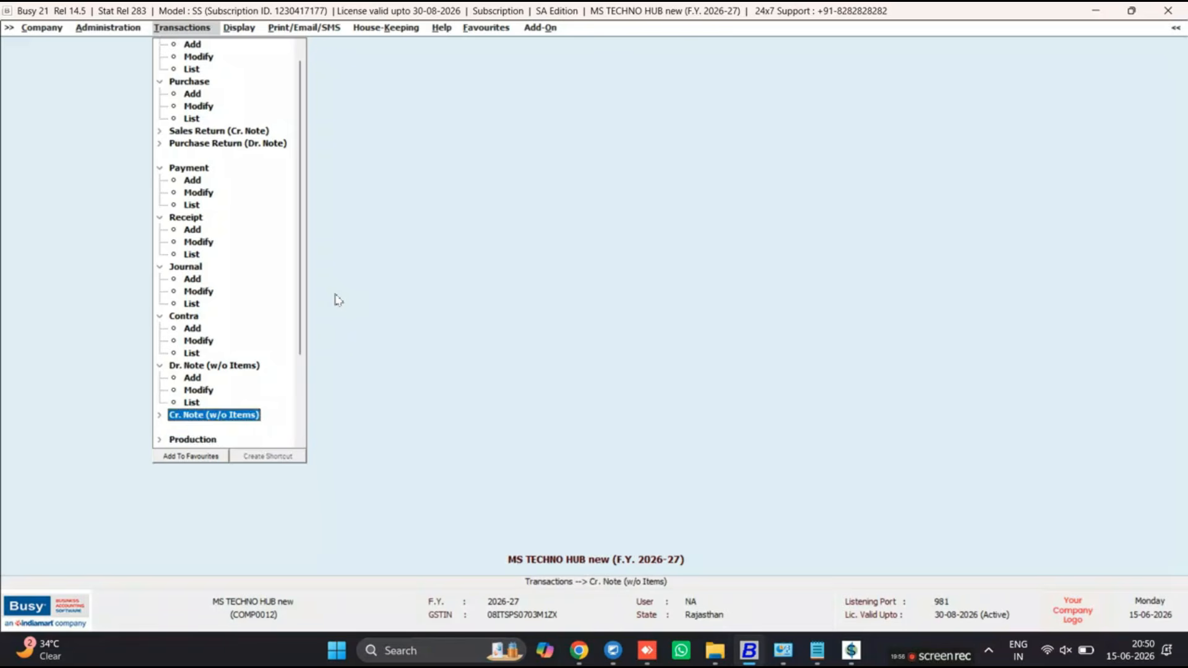
key("Right")
key("Down")
key("Down")
key("Down")
key("Up")
key("Up")
key("Down")
key("Up")
key("Down")
key("Down")
key("Up")
key("Up")
key("Up")
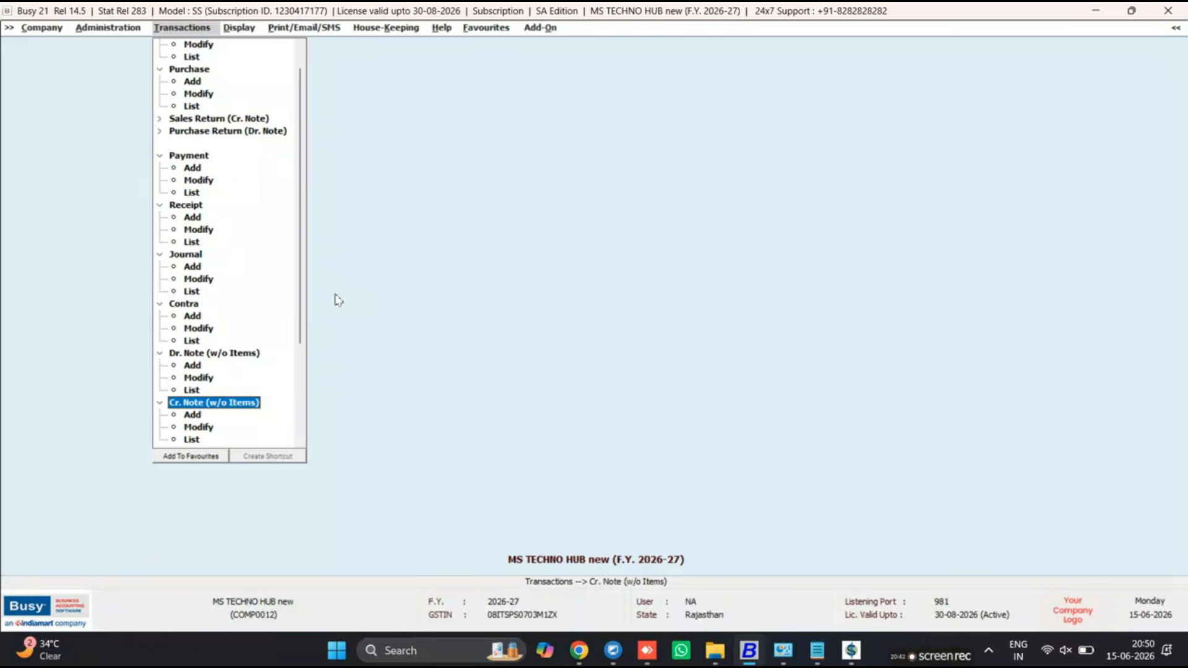
Look through the voucher types from Cr. Note (w/o Items) past Production, Unassemble and Stock Journal to Mat. Rcvd. from Party.
key("Down")
key("Down")
key("Up")
key("Down")
key("Down")
key("Down")
key("Up")
key("Up")
key("Up")
key("Up")
key("Down")
key("Down")
key("Down")
key("Down")
key("Down")
key("Down")
key("Down")
key("Down")
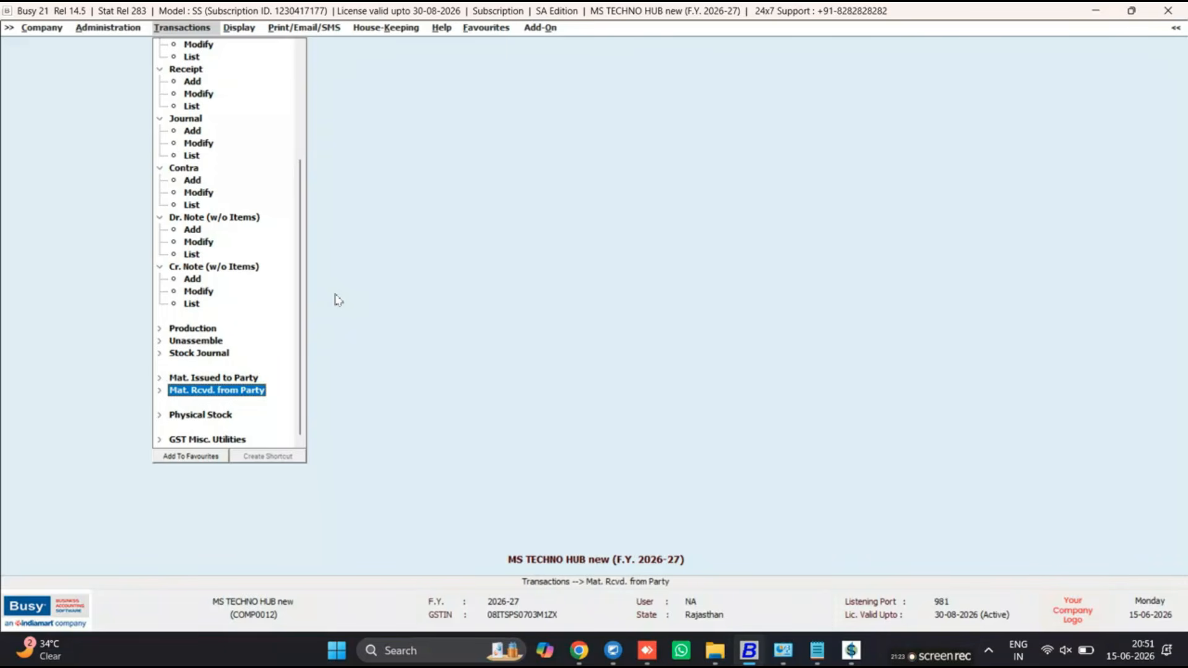
Look back and forth between the Mat. Issued to Party and Mat. Rcvd. from Party voucher types.
key("Up")
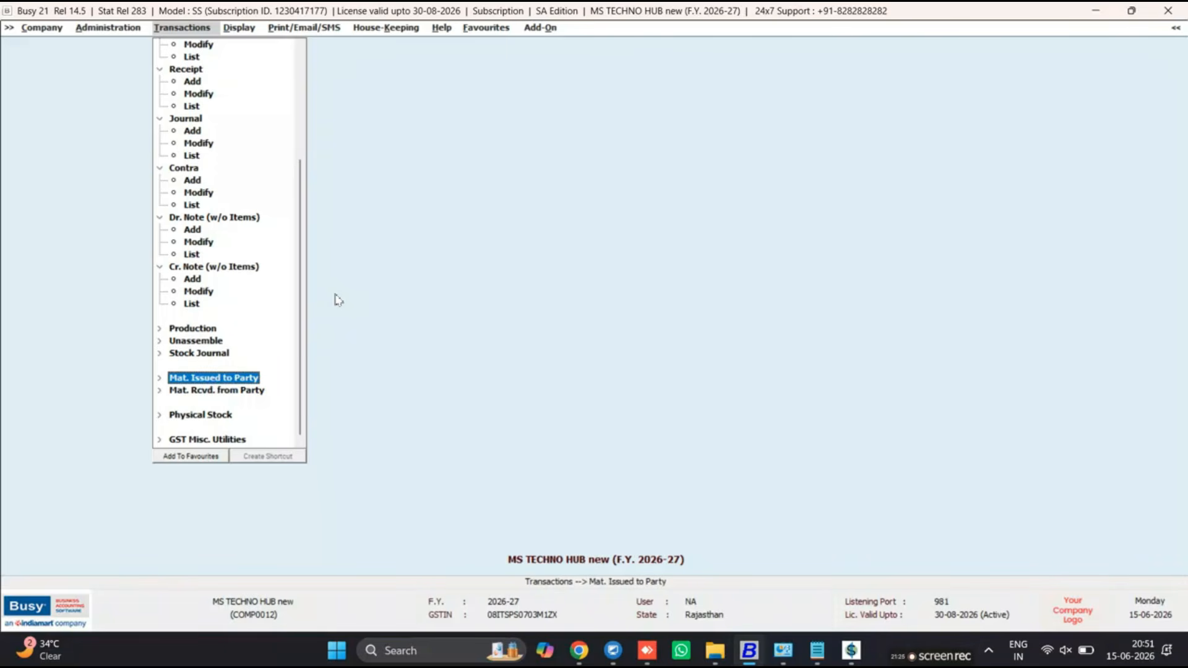
key("Down")
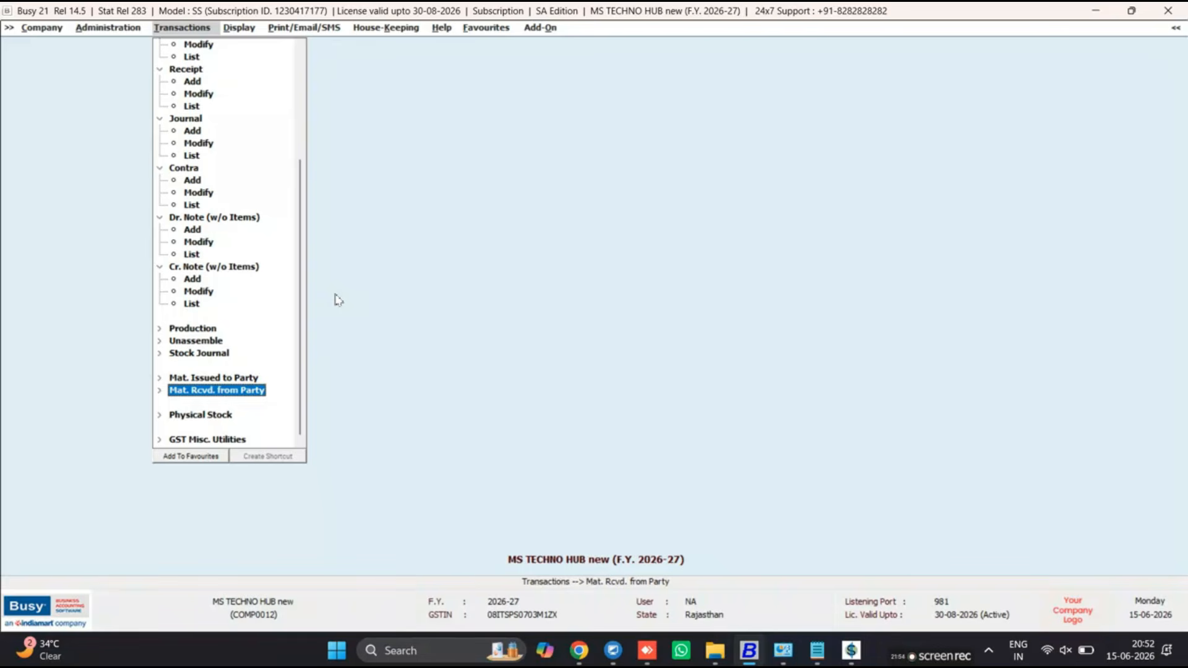
key("Up")
key("Down")
key("Up")
key("Down")
key("Up")
key("Down")
key("Up")
key("Down")
Look over the remaining transaction types, Physical Stock and GST Misc. Utilities, and settle on Physical Stock.
key("Down")
key("Down")
key("Down")
key("Down")
key("Up")
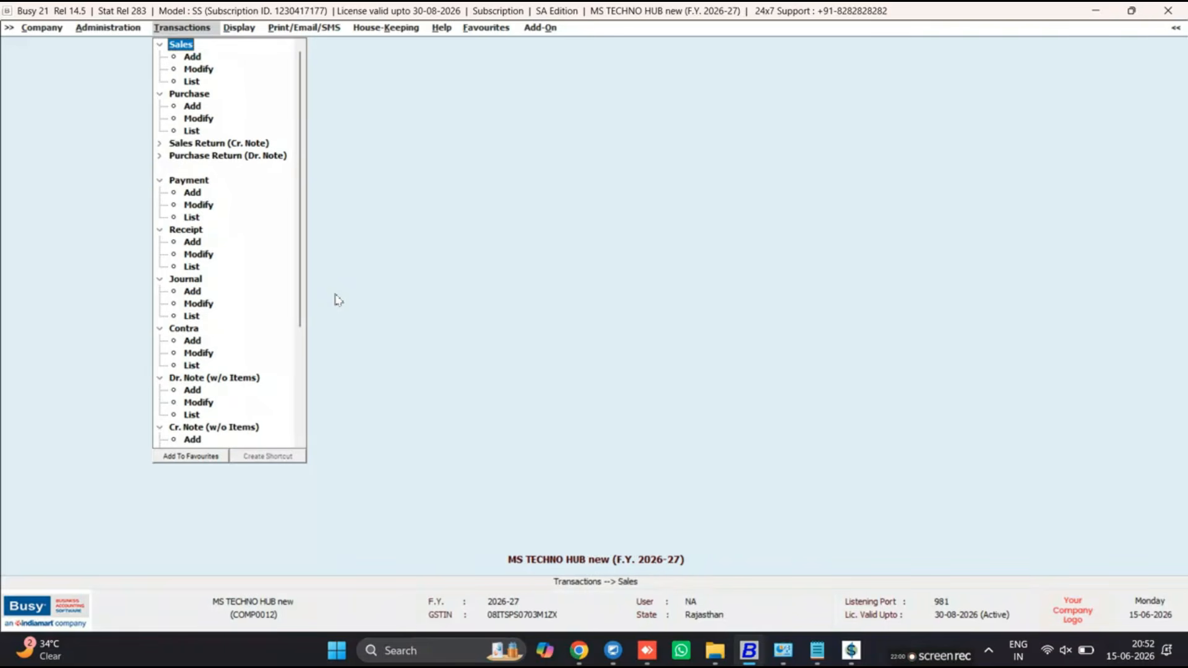
key("Up")
key("Up")
key("Down")
key("Up")
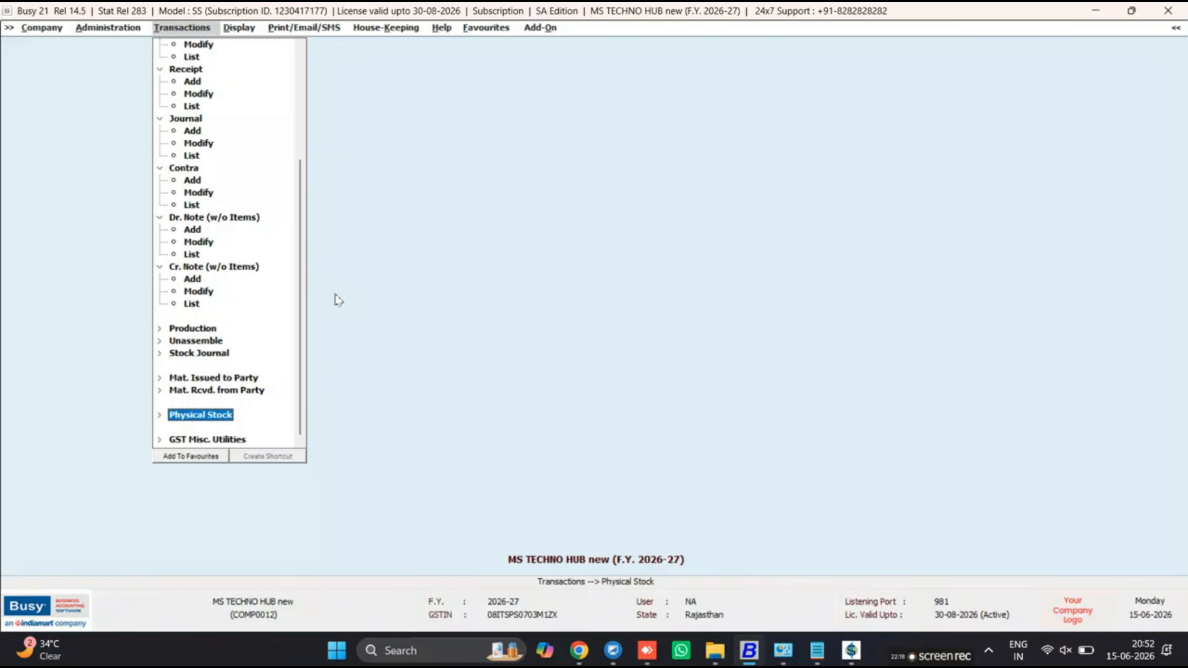
Expand the Physical Stock voucher type, look over its Add, Modify and List entries, and return to its heading.
key("Return")
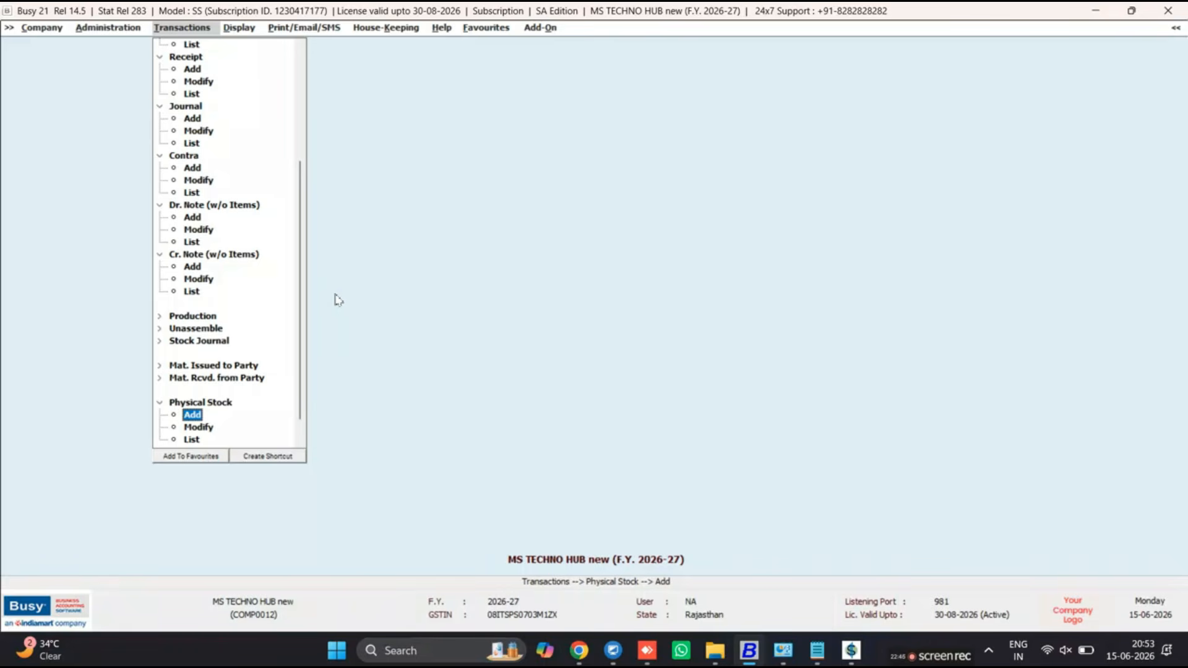
key("Down")
key("Down")
key("Down")
key("Up")
key("Up")
key("Up")
key("Down")
key("Down")
key("Up")
key("Up")
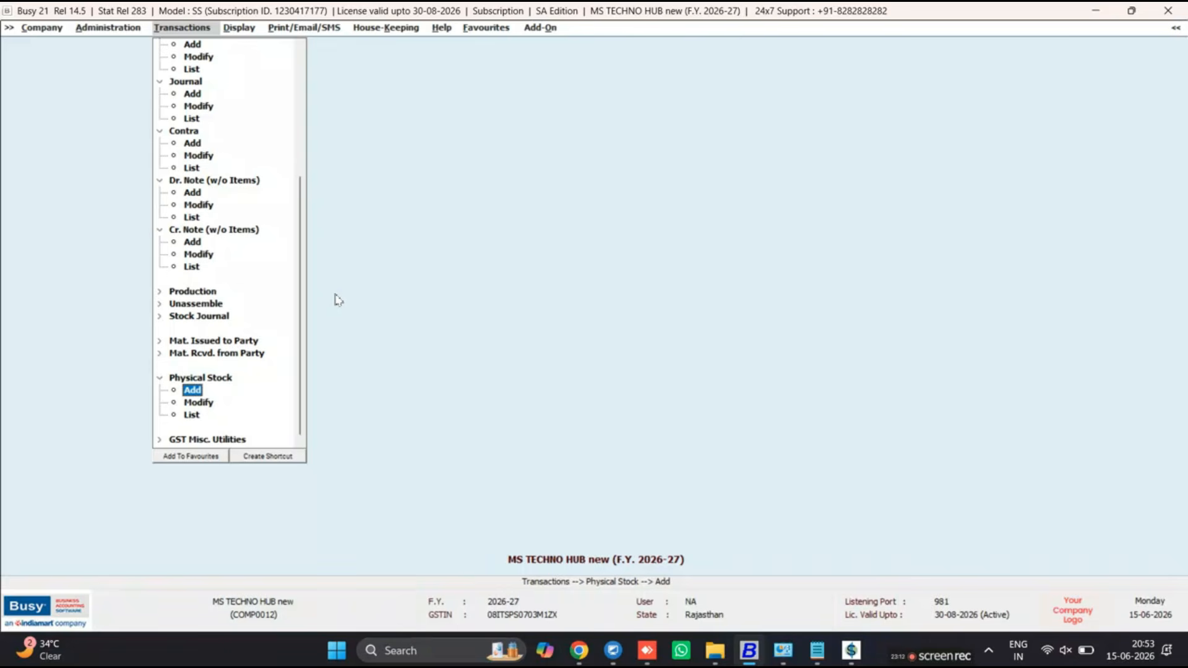
key("Up")
key("Up")
key("Up")
key("Up")
key("Up")
key("Up")
key("Up")
key("Up")
key("Up")
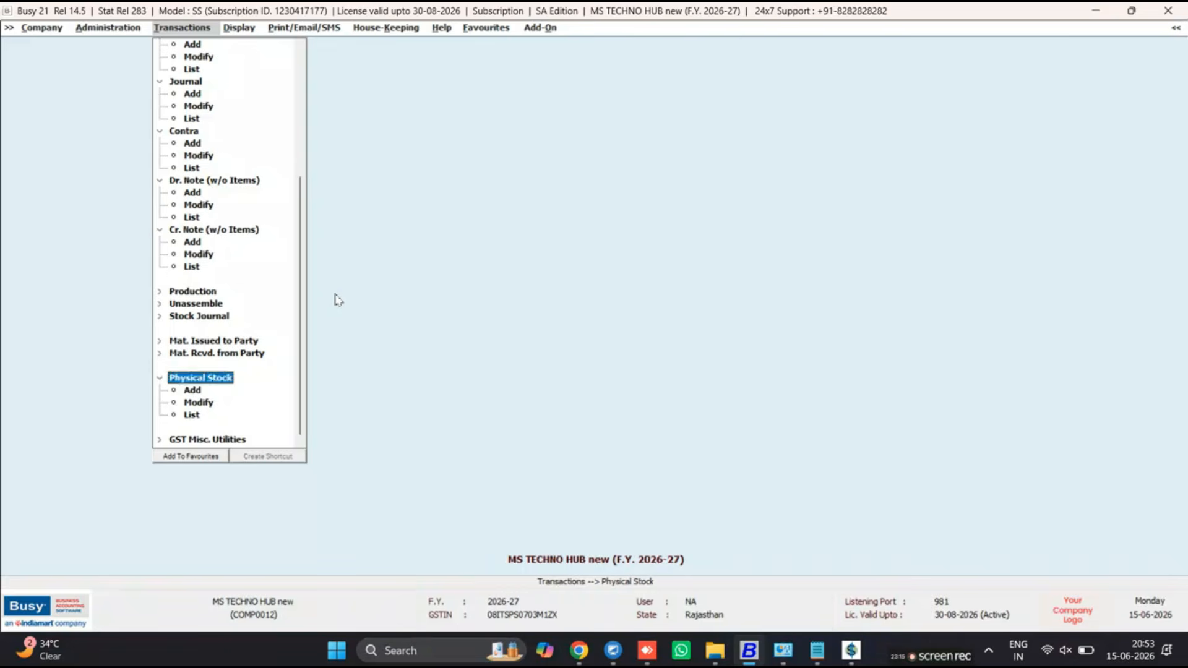
Look back up through the voucher types from Physical Stock past Dr. Note, Contra, Journal, Receipt and Payment to Purchase Return (Dr. Note).
key("Up")
key("Up")
key("Up")
key("Up")
key("Up")
key("Up")
key("Up")
key("Up")
key("Up")
key("Up")
key("Up")
key("Up")
key("Up")
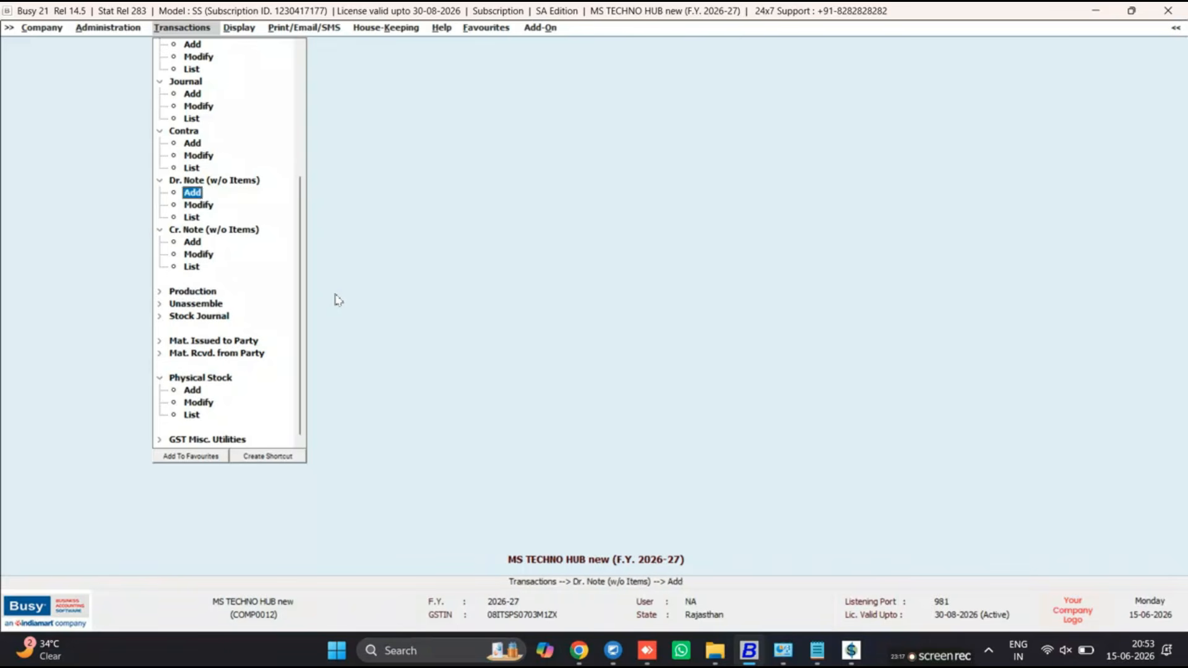
key("Up")
key("Up")
key("Up")
key("Up")
key("Up")
key("Up")
key("Up")
key("Up")
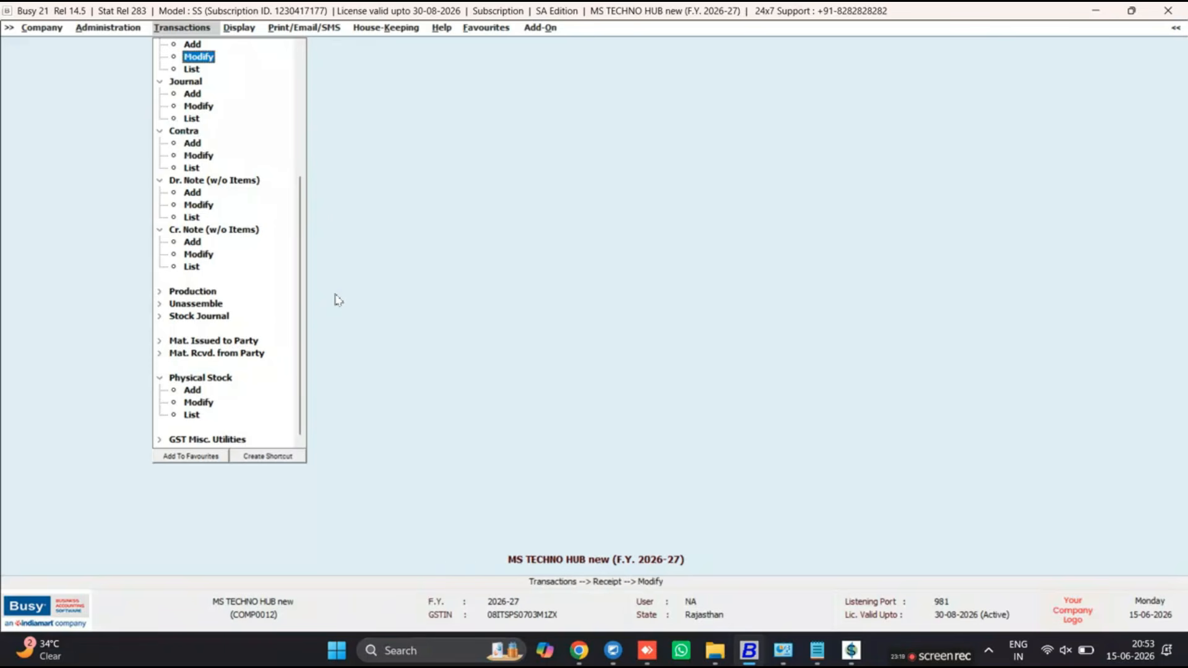
key("Up")
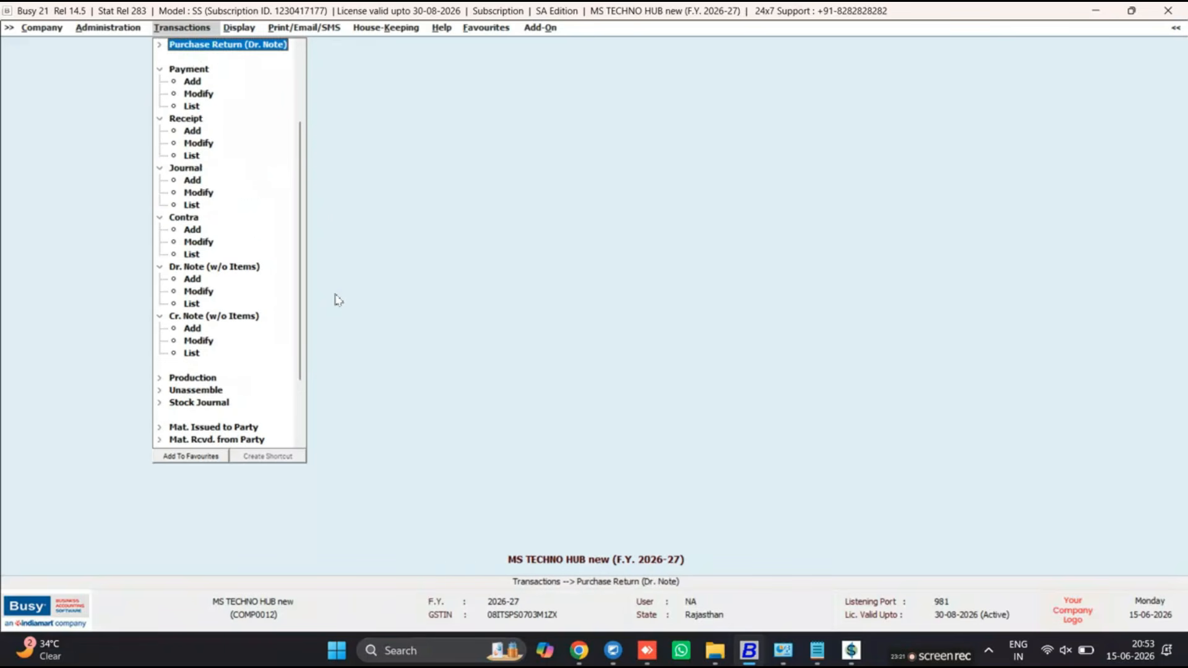
Return to the Purchase voucher type and start a new purchase voucher in the Main series.
key("Up")
key("Up")
key("Up")
key("Up")
key("Up")
key("Up")
key("Up")
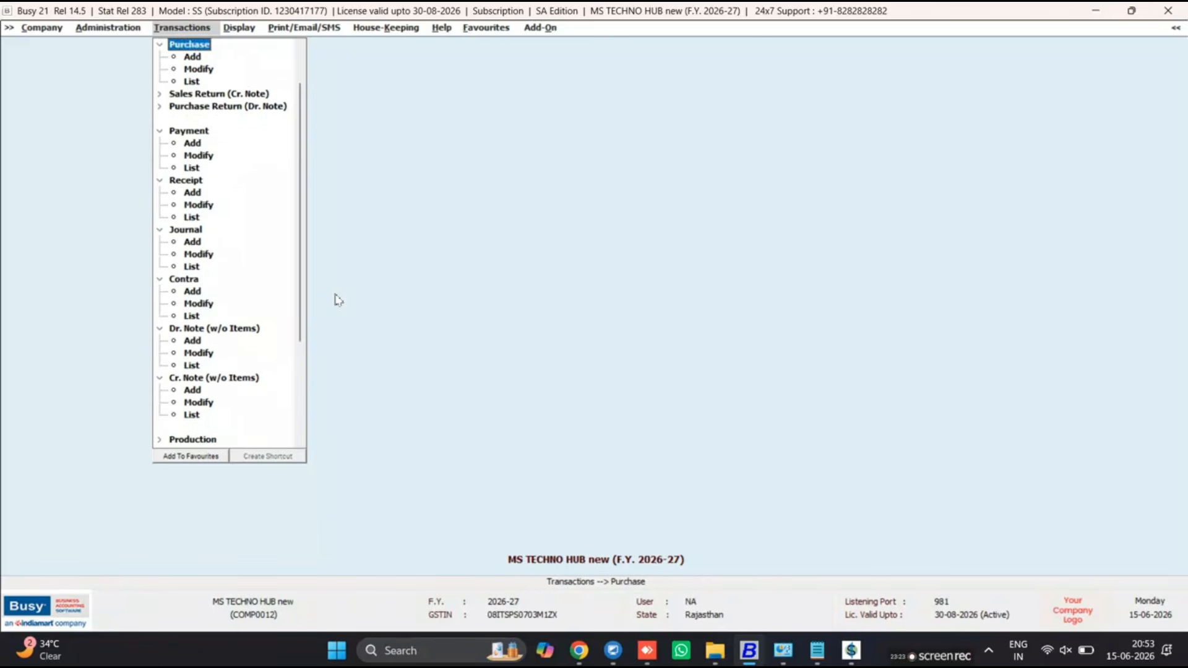
key("Up")
key("Up")
key("Up")
key("Down")
key("Down")
key("Down")
key("Down")
key("Down")
key("Down")
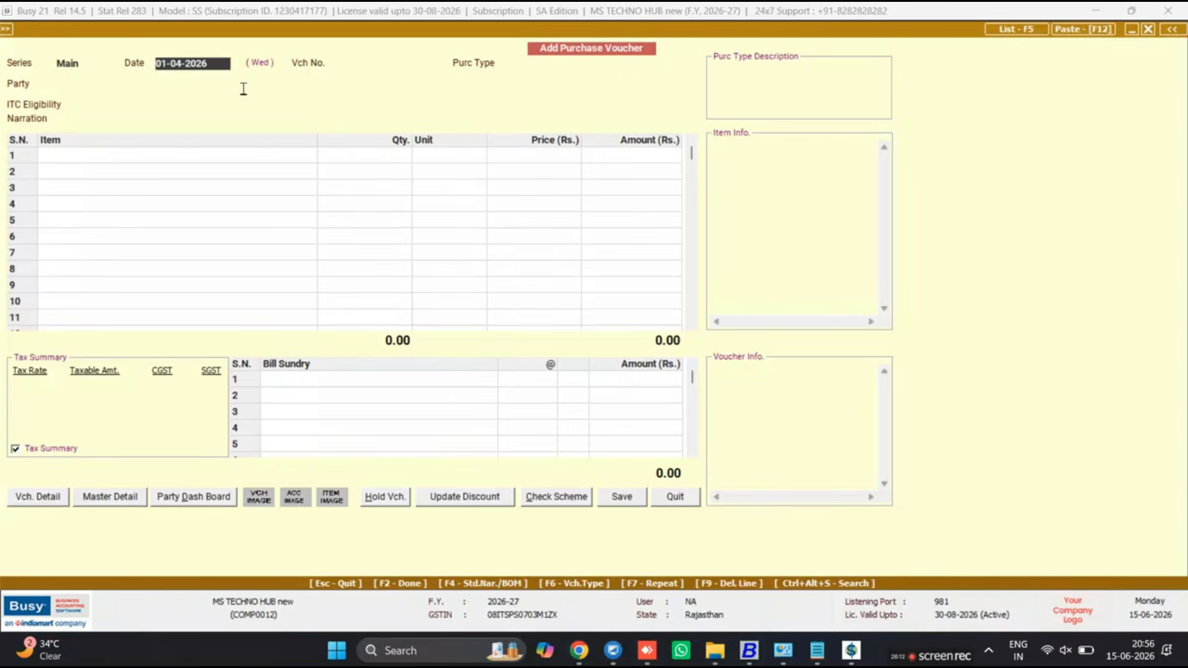
Enter 1.4.26 as the purchase voucher's date, confirm it and return to the date.
type("1.4.26")
key("Return")
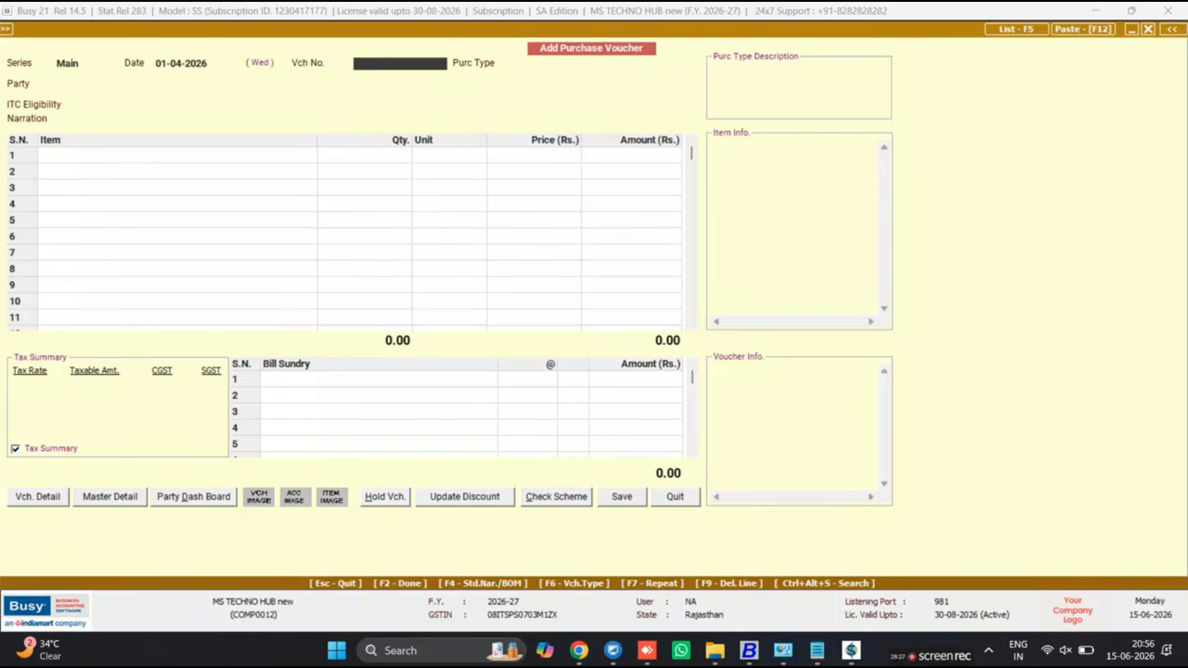
key("Up")
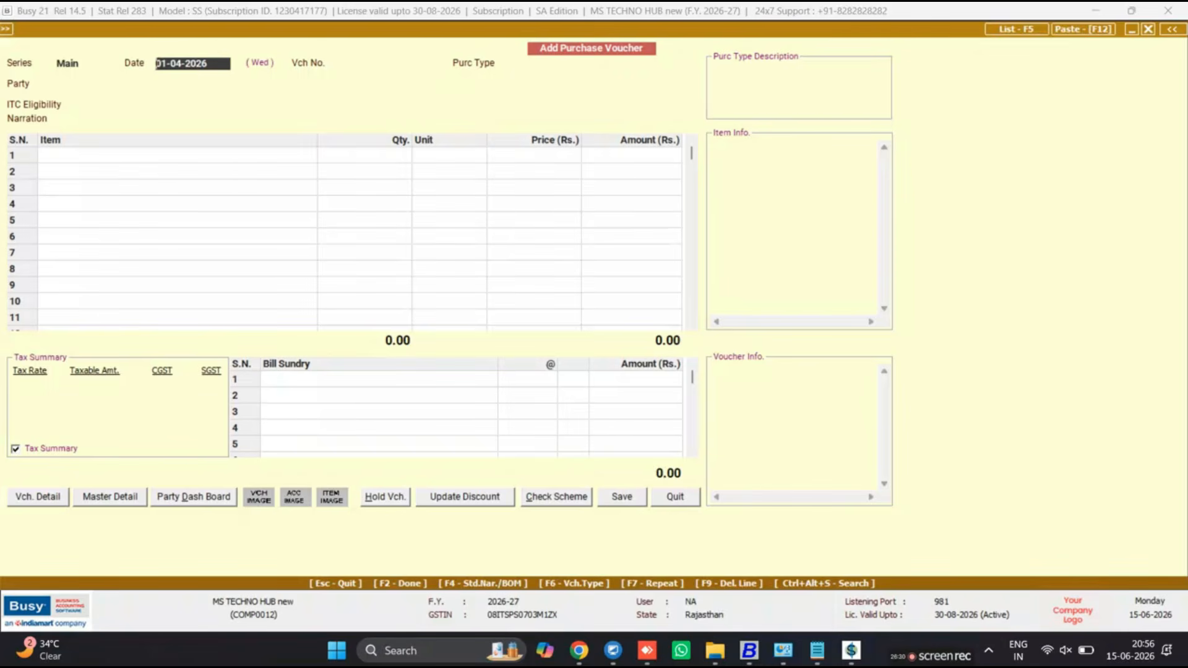
key("Return")
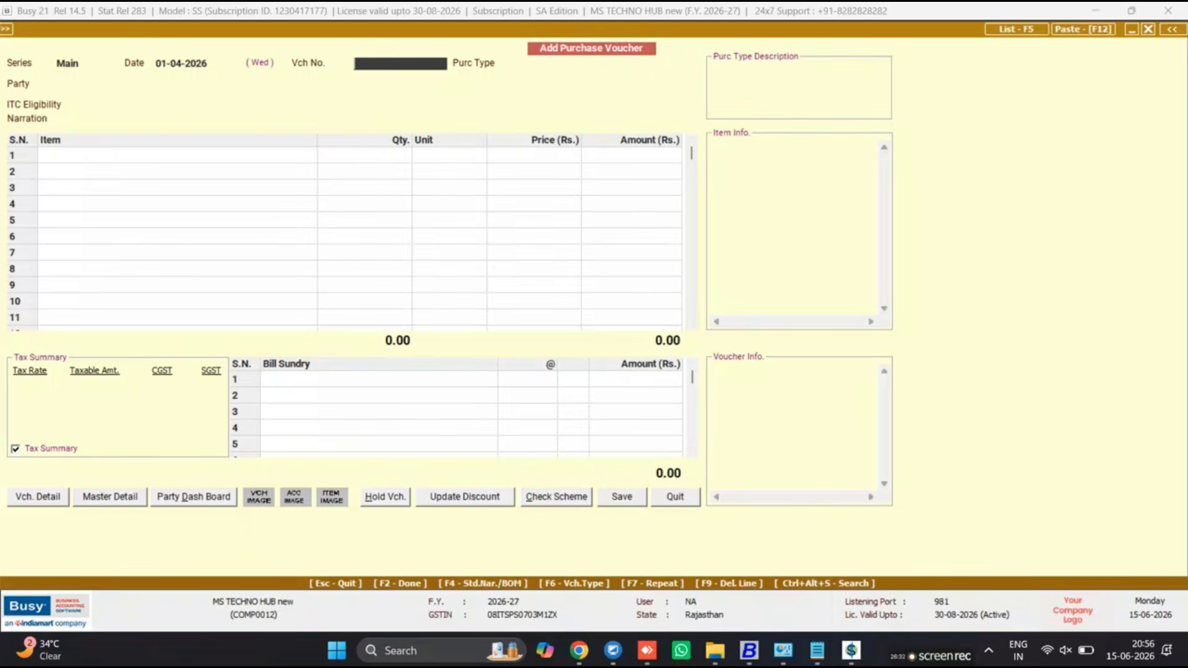
key("Up")
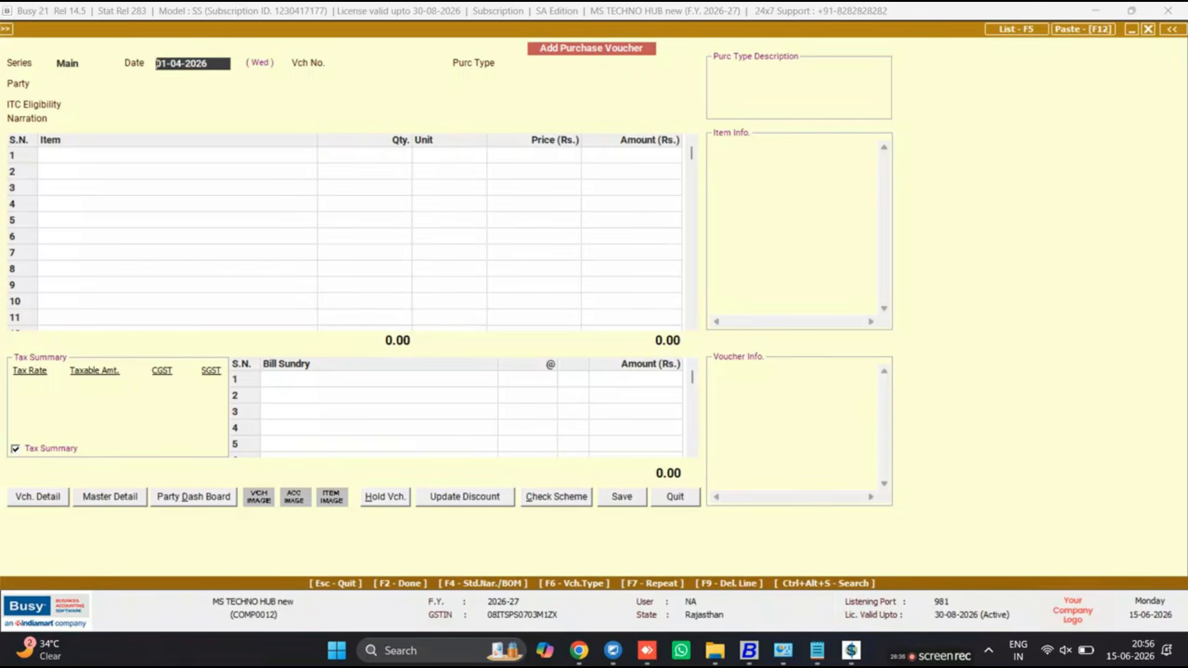
Set the purchase voucher's date to 05-04-2026 and its voucher number to 4556.
type("5.4")
key("Return")
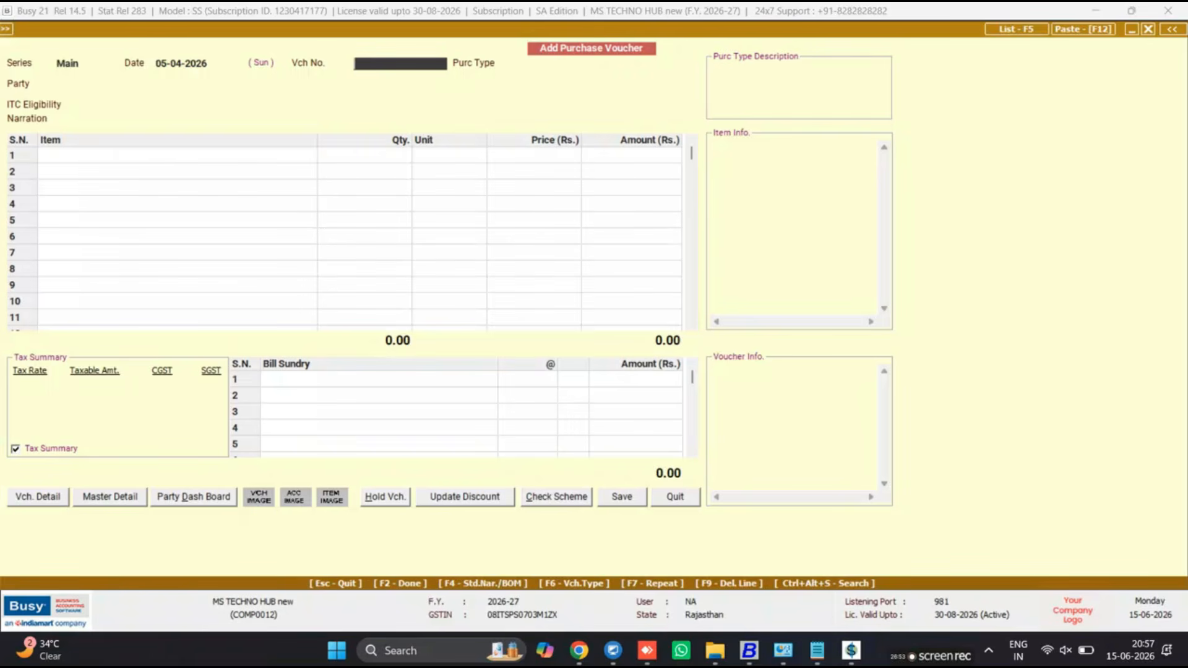
type("4556")
key("Return")
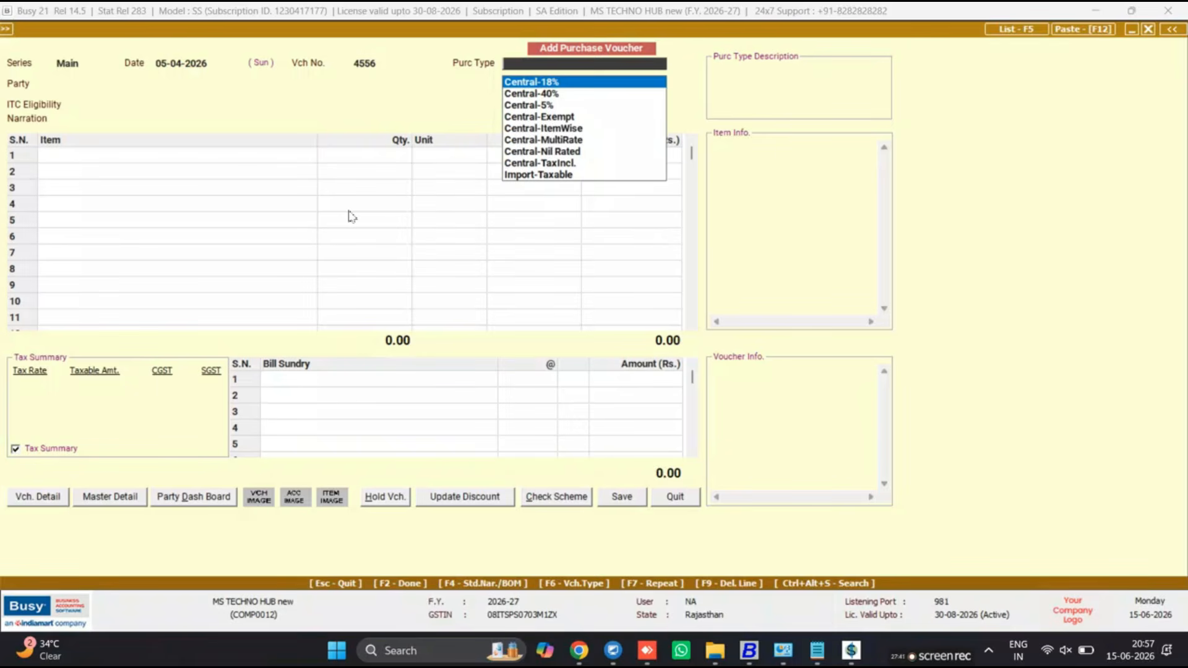
Compare the Central-MultiRate and Local-MultiRate purchase types and set the voucher to Central-MultiRate.
type("MUL")
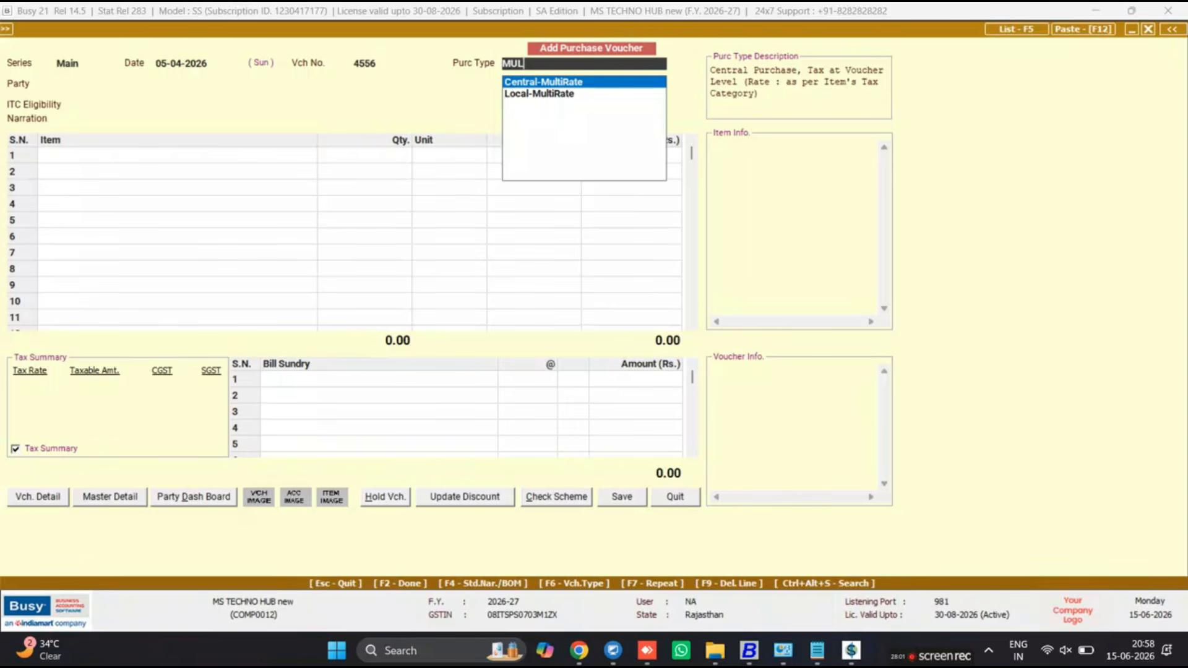
key("Down")
key("Up")
key("Down")
key("Up")
key("Down")
key("Up")
key("Down")
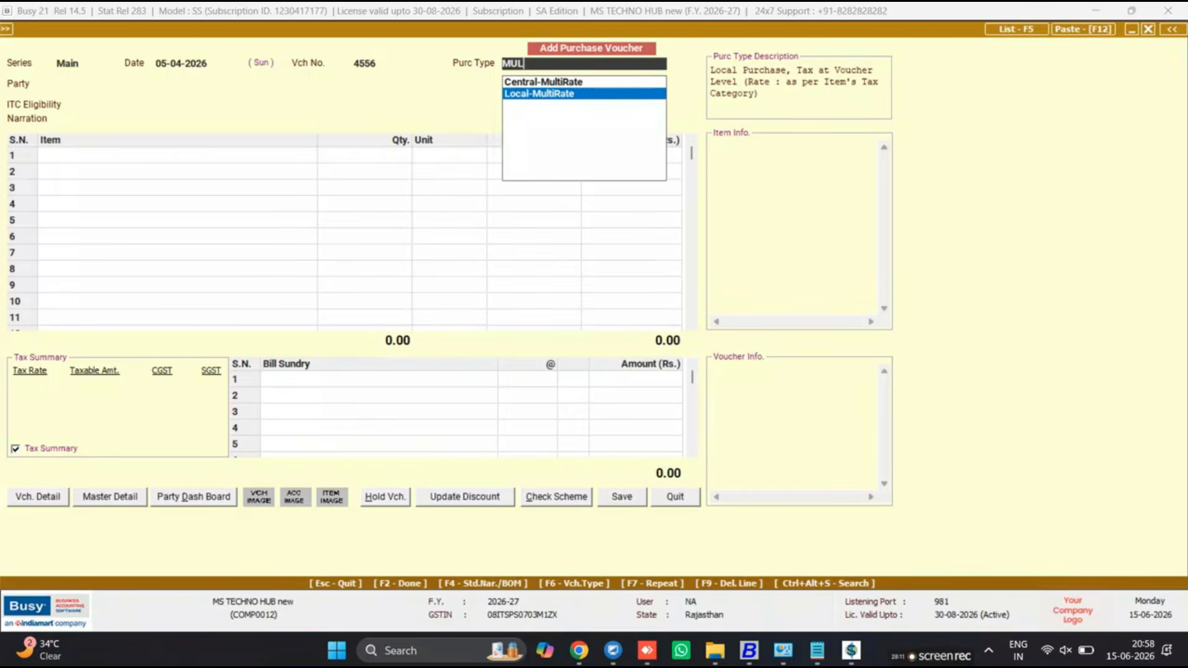
key("Up")
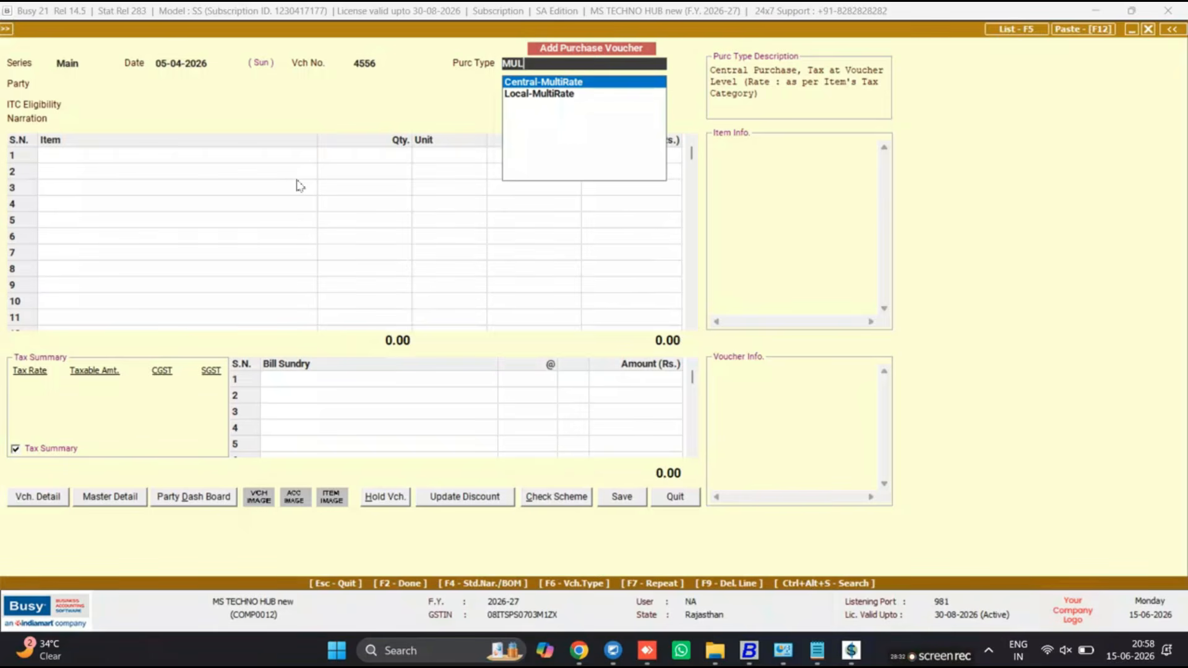
key("Return")
Choose Busy Infotech Pvt. Ltd. as the party, accept the unregistered-party tax invoice and return to the party.
type("BU")
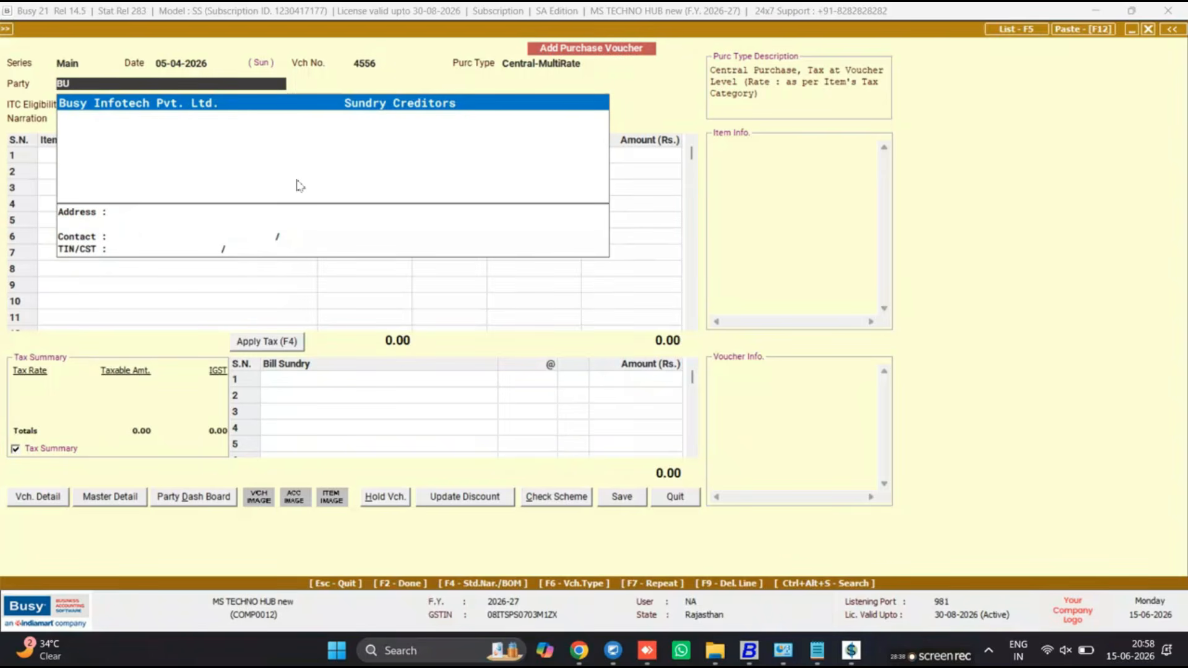
key("Return")
key("Left")
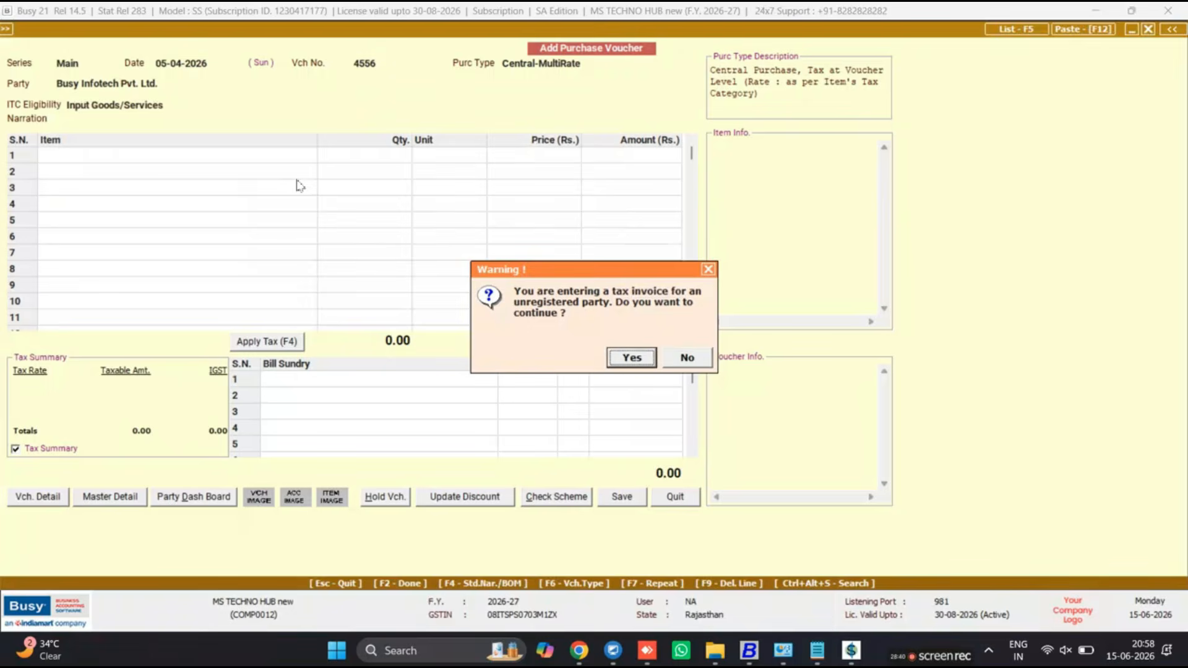
key("Return")
key("Escape")
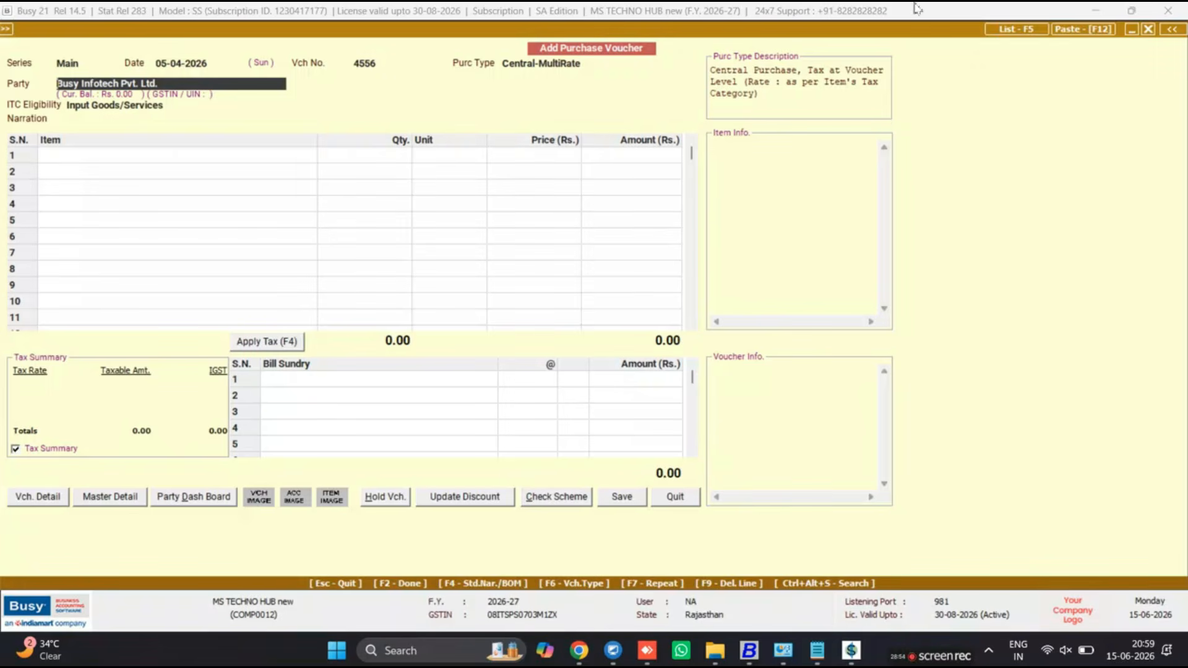
Show the shortcut list, try a new account master named B under Sundry Creditors, quit it unsaved, and reopen and quit a blank one.
left_click(1180, 30)
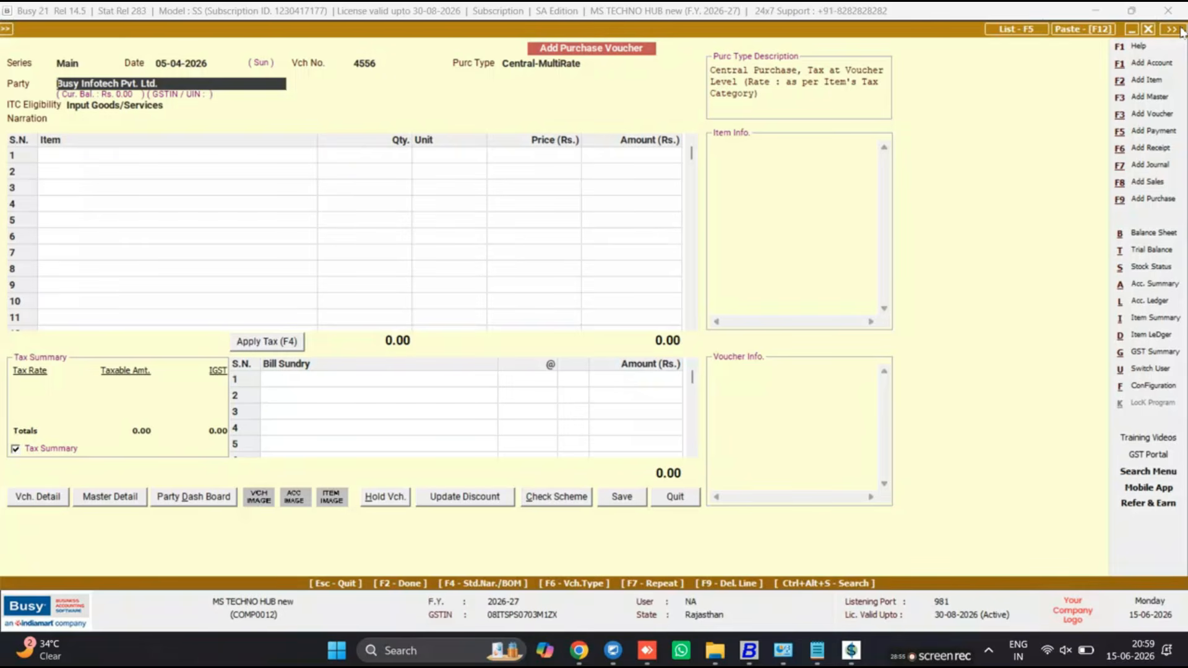
left_click(1152, 63)
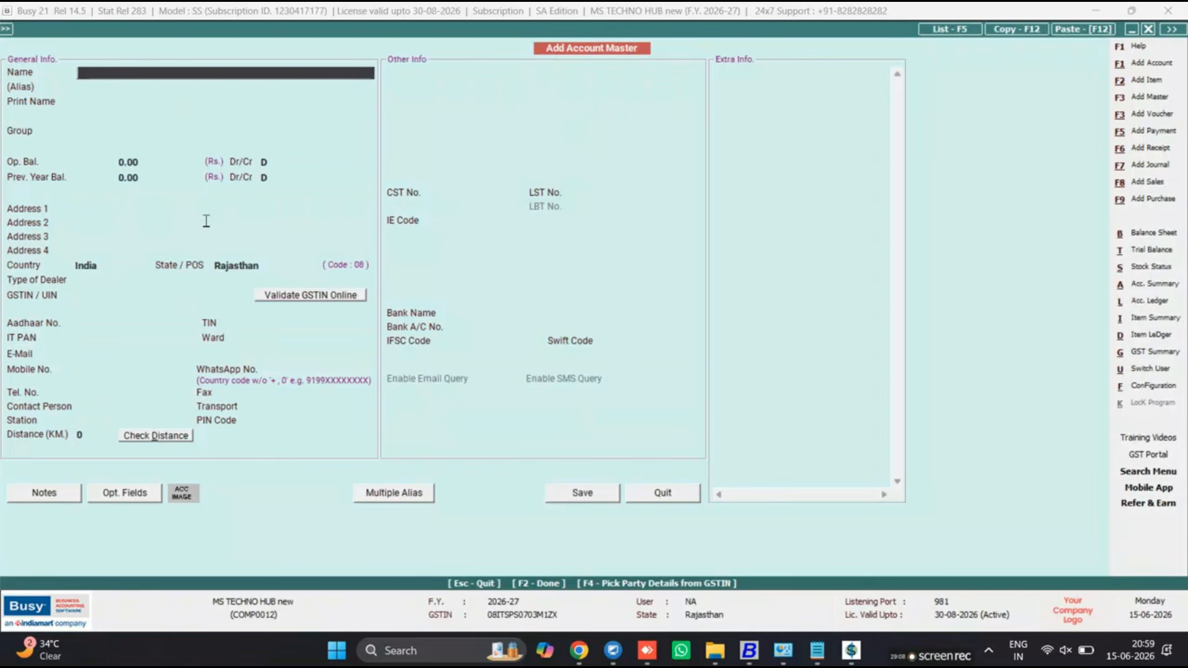
type("B")
key("Return")
key("Return")
key("Return")
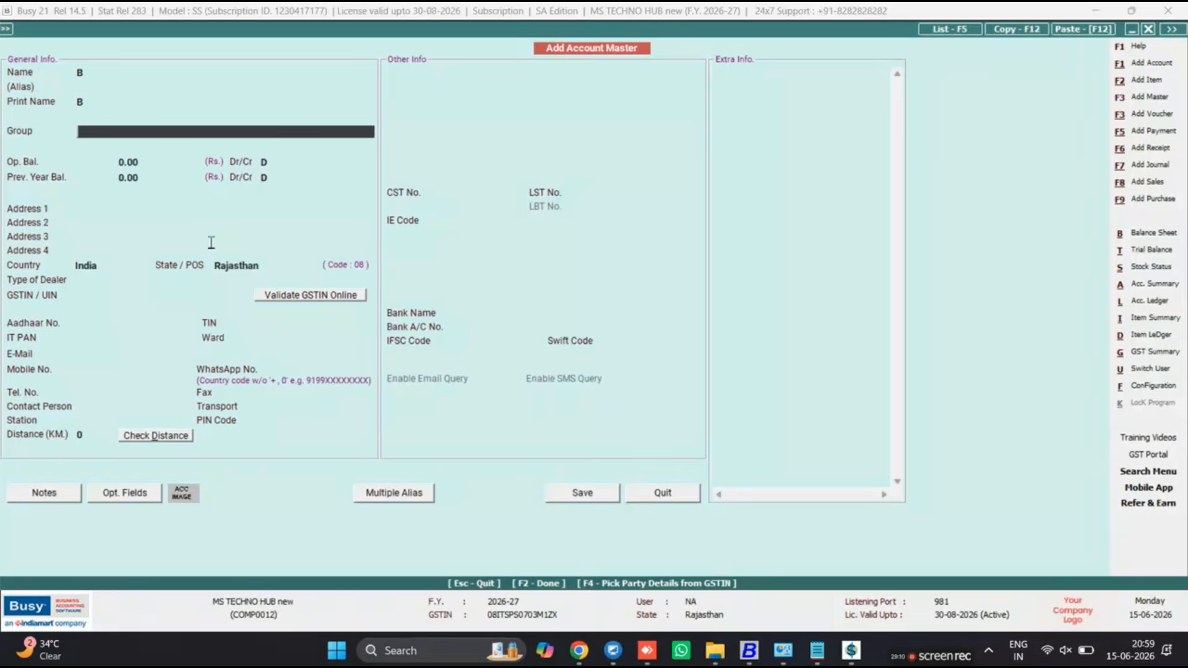
type("SU")
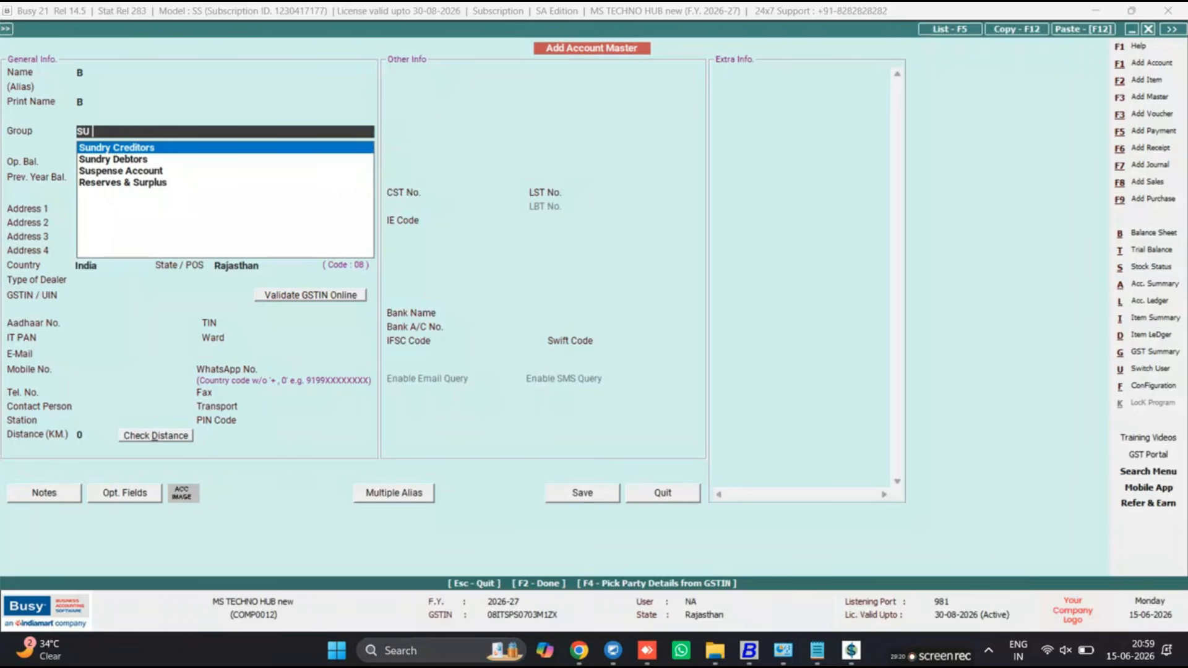
key("Return")
key("Escape")
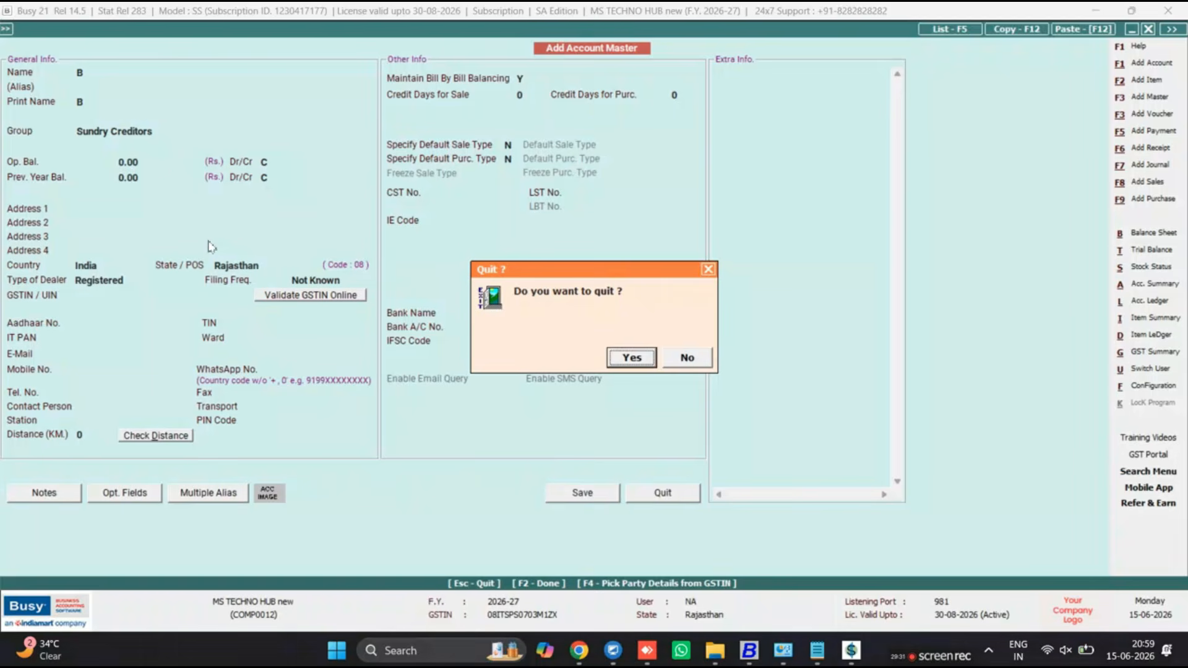
key("Return")
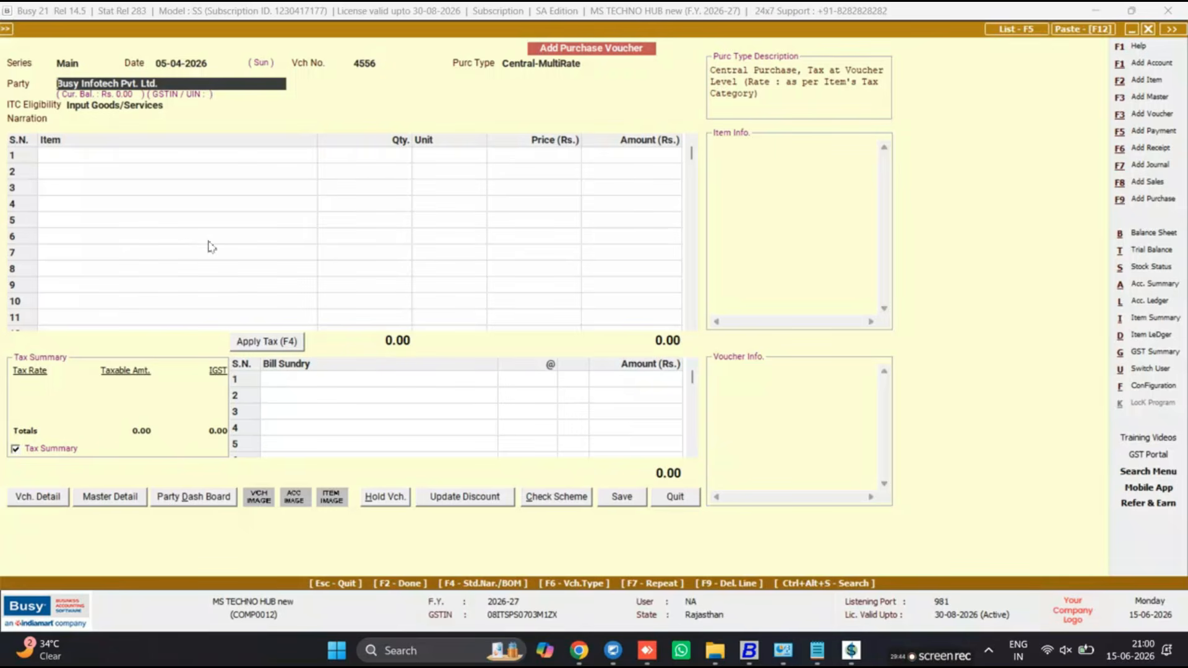
key("alt+F1")
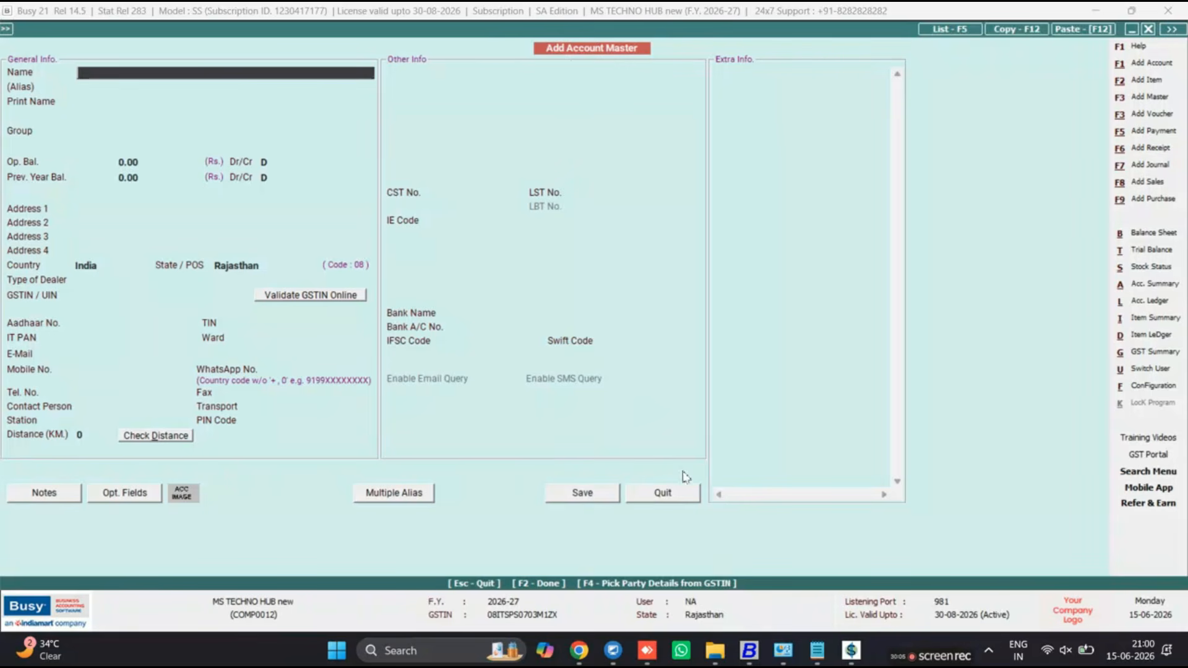
left_click(687, 496)
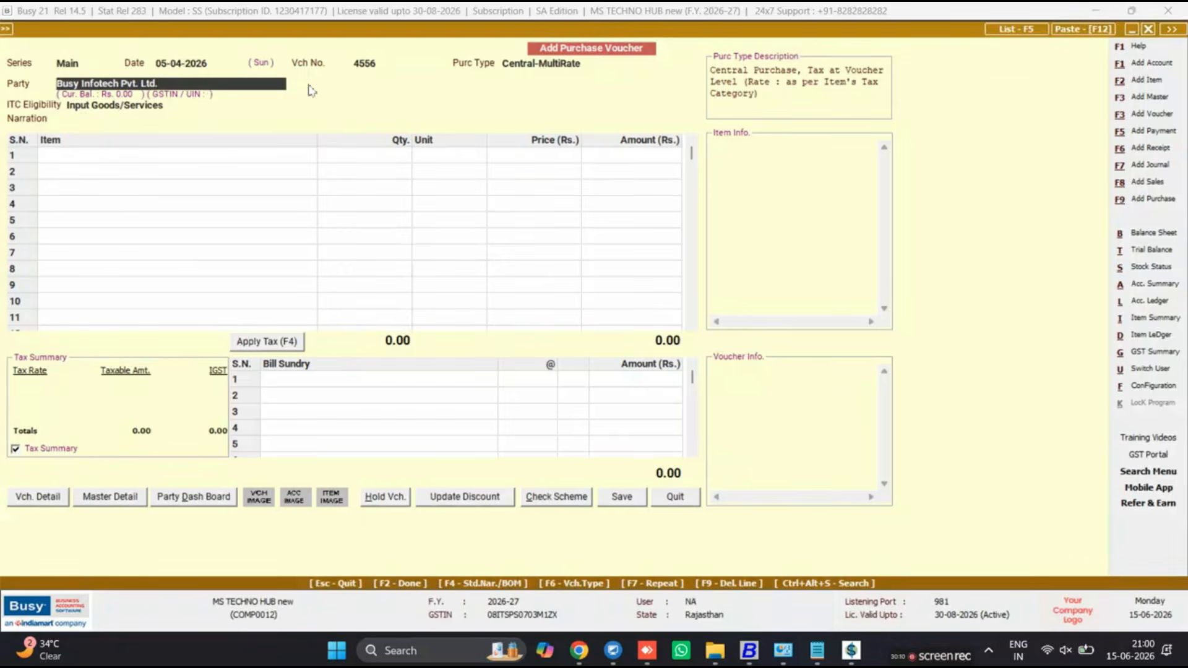
Confirm the party, accept the unregistered-party tax invoice, keep ITC eligibility as Input Goods/Services and leave the narration blank.
key("Return")
key("Left")
key("Return")
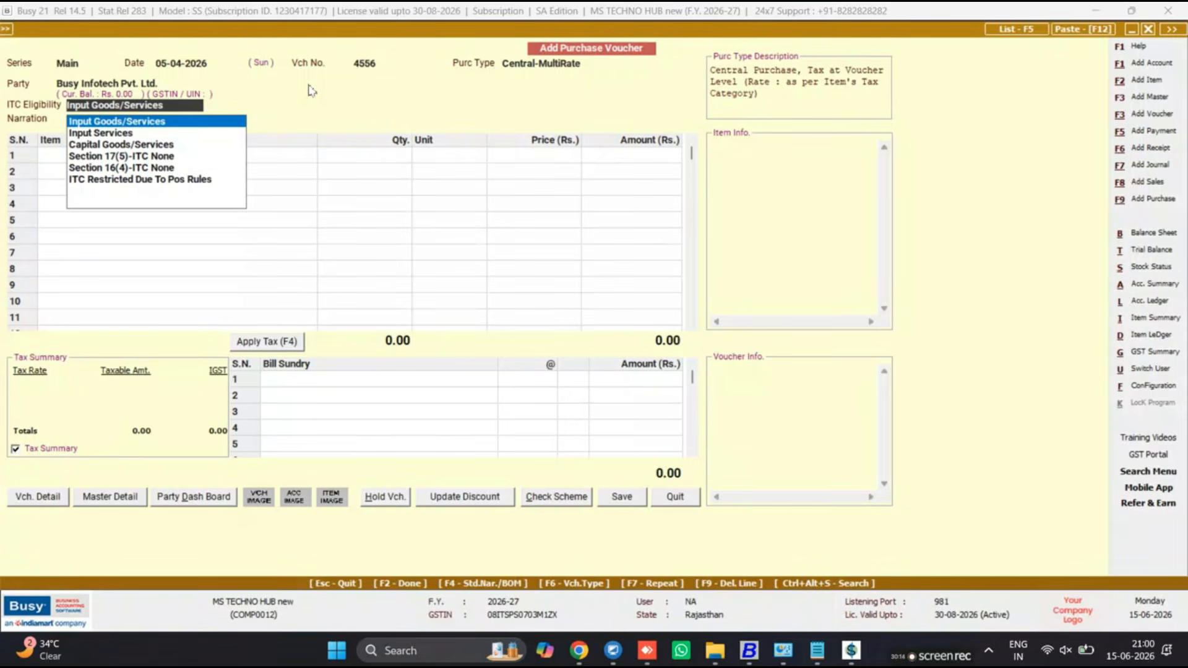
key("Return")
key("Return")
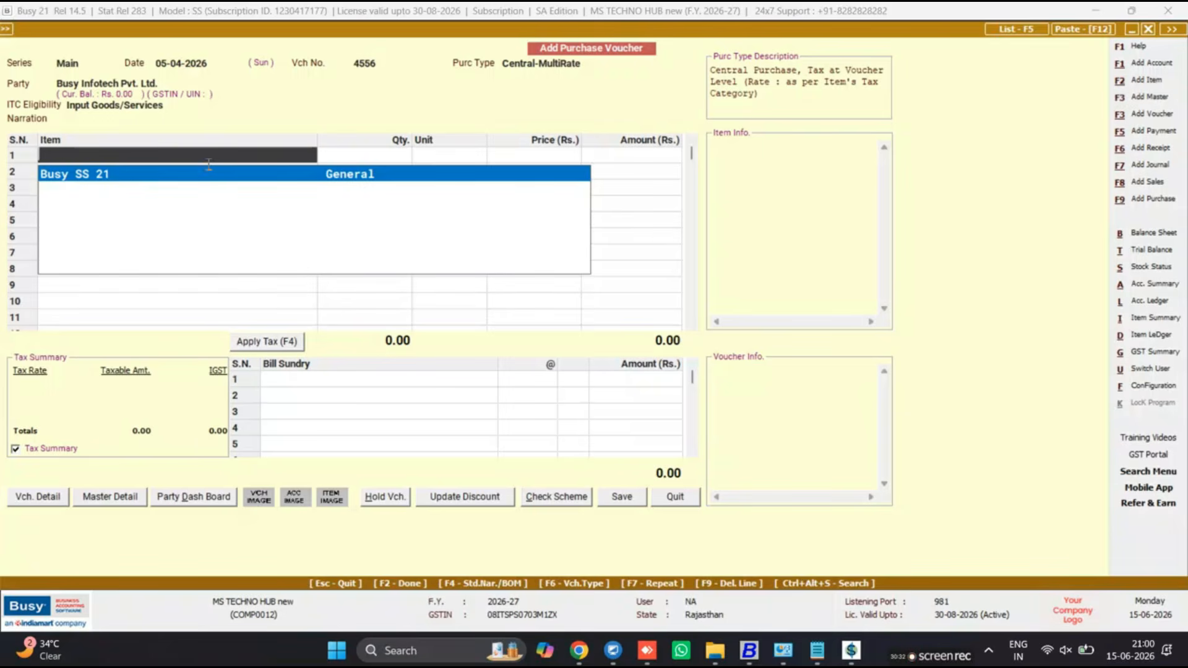
Open a blank item master from the item line and a blank account master from the party, quitting each unsaved.
key("F3")
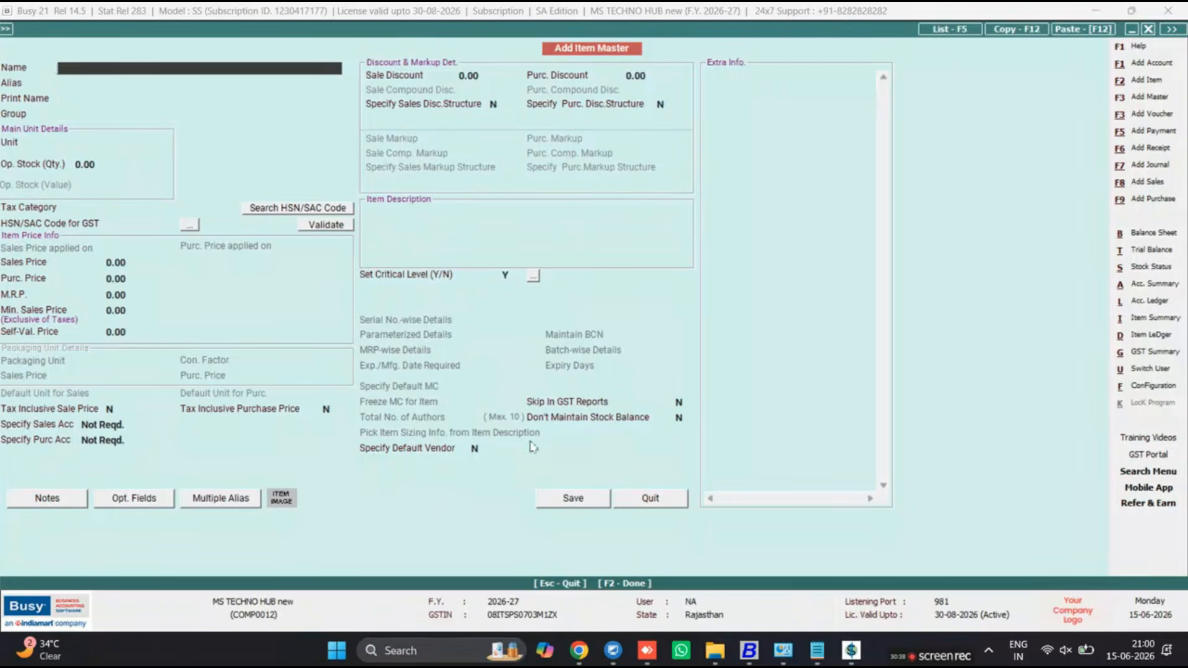
left_click(648, 498)
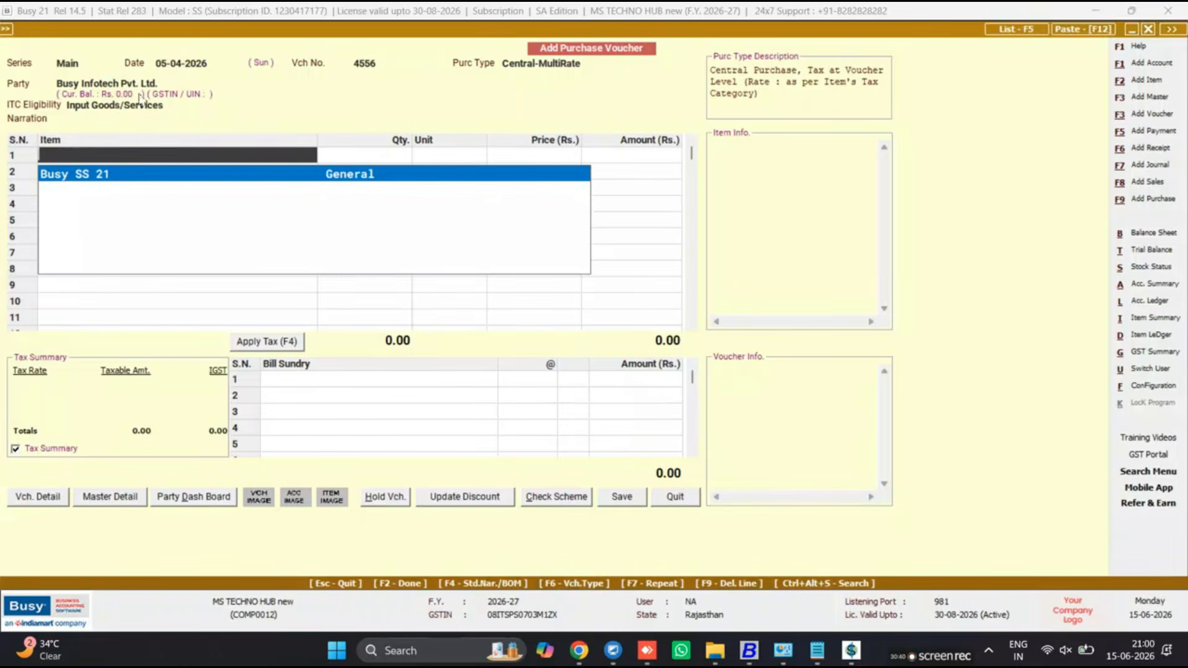
left_click(165, 85)
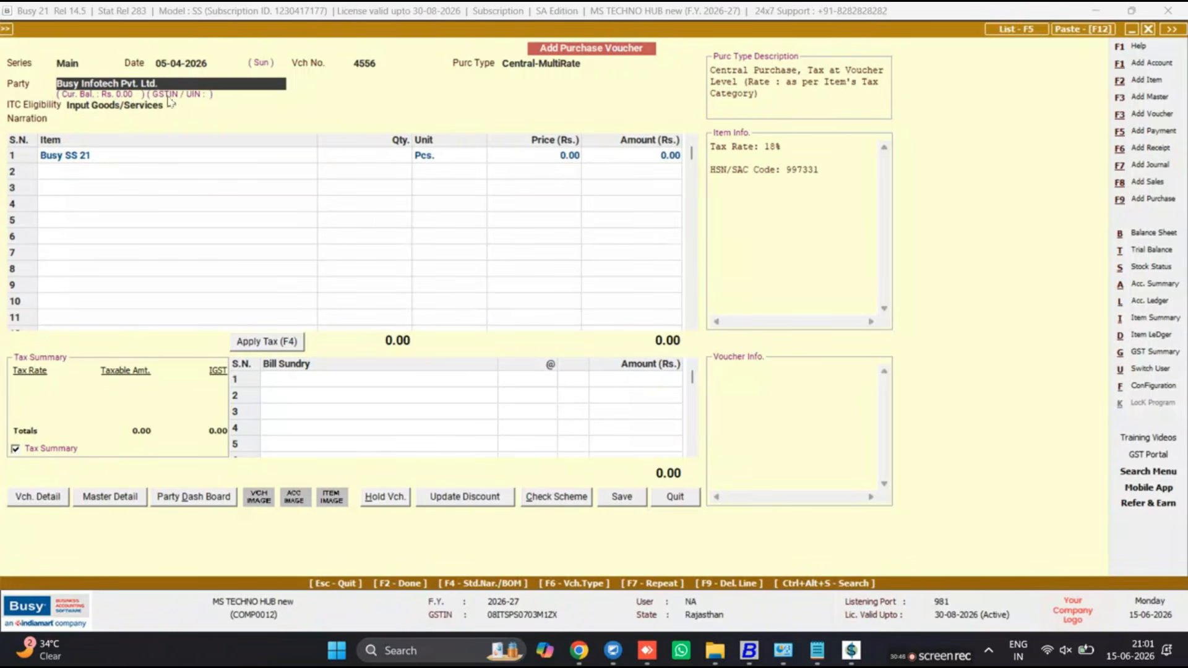
key("alt+m")
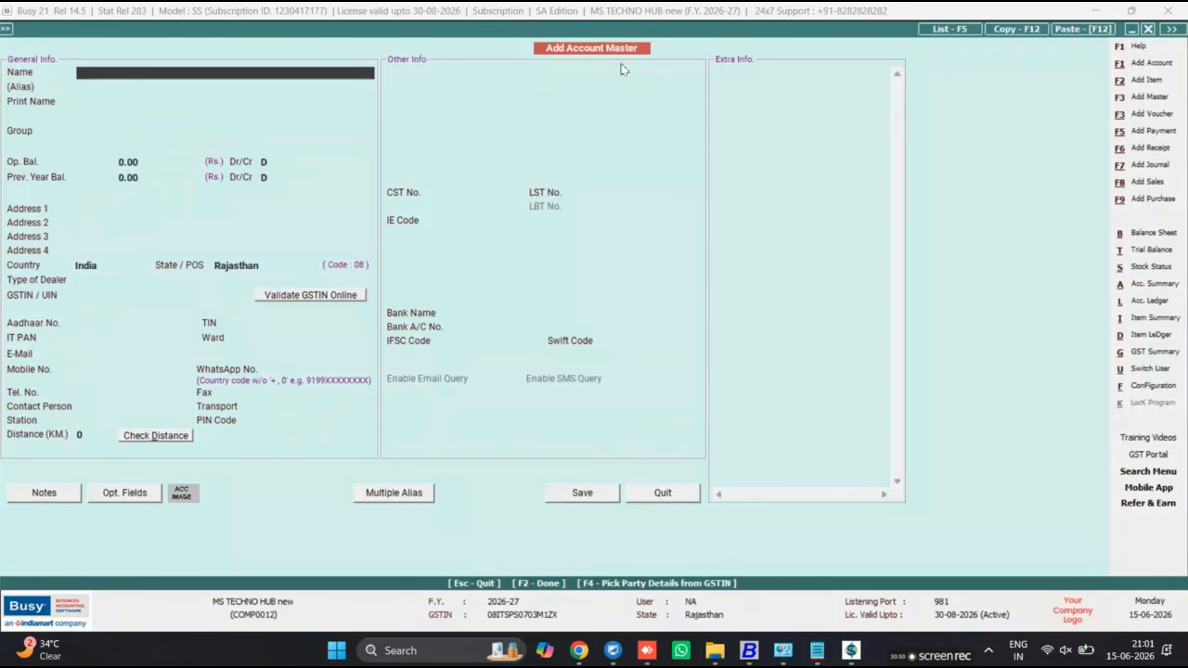
left_click(683, 498)
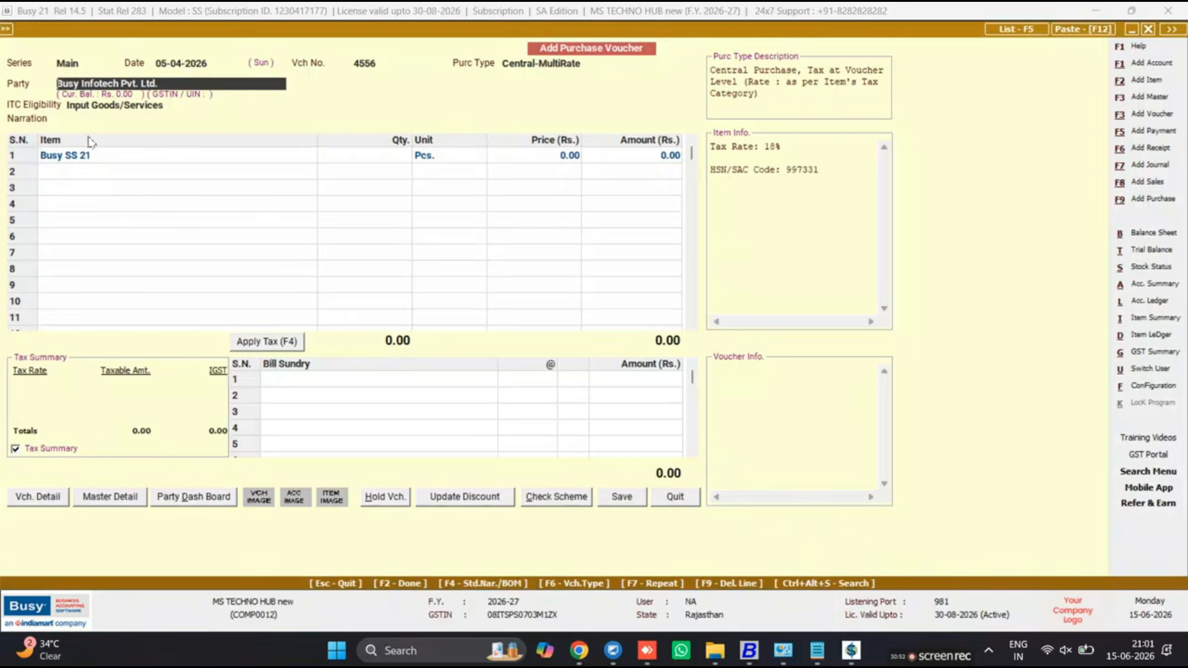
Return to the first item line, open and quit a blank item master, and confirm Busy SS 21 as the item.
left_click(101, 158)
left_click(632, 359)
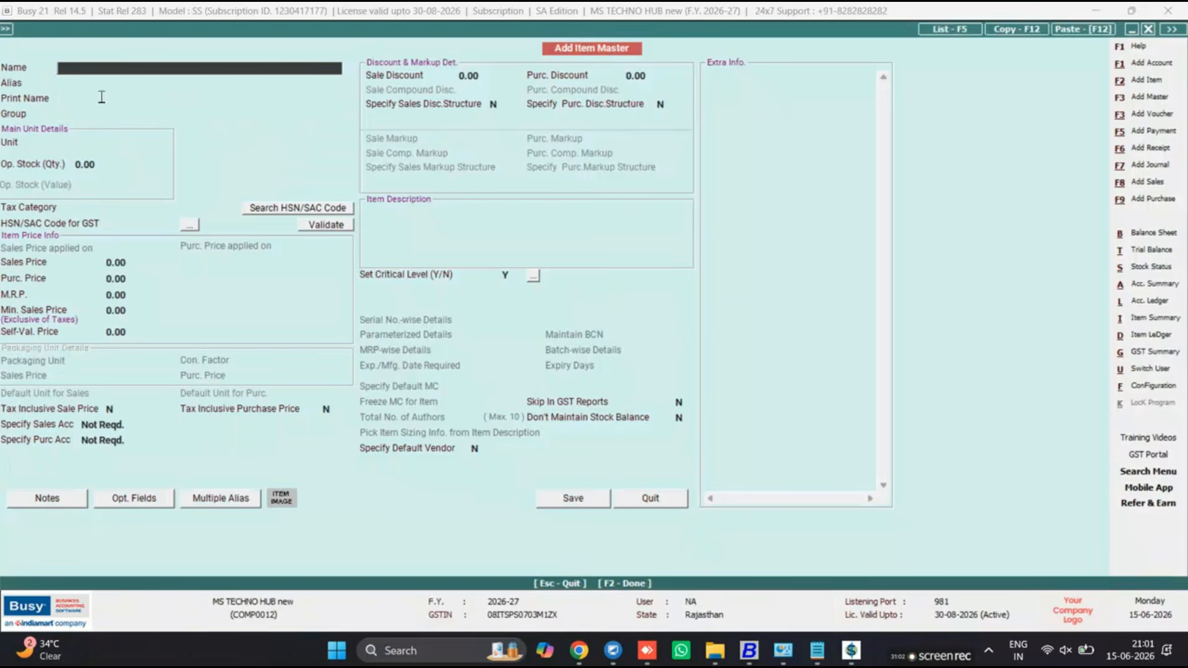
left_click(653, 497)
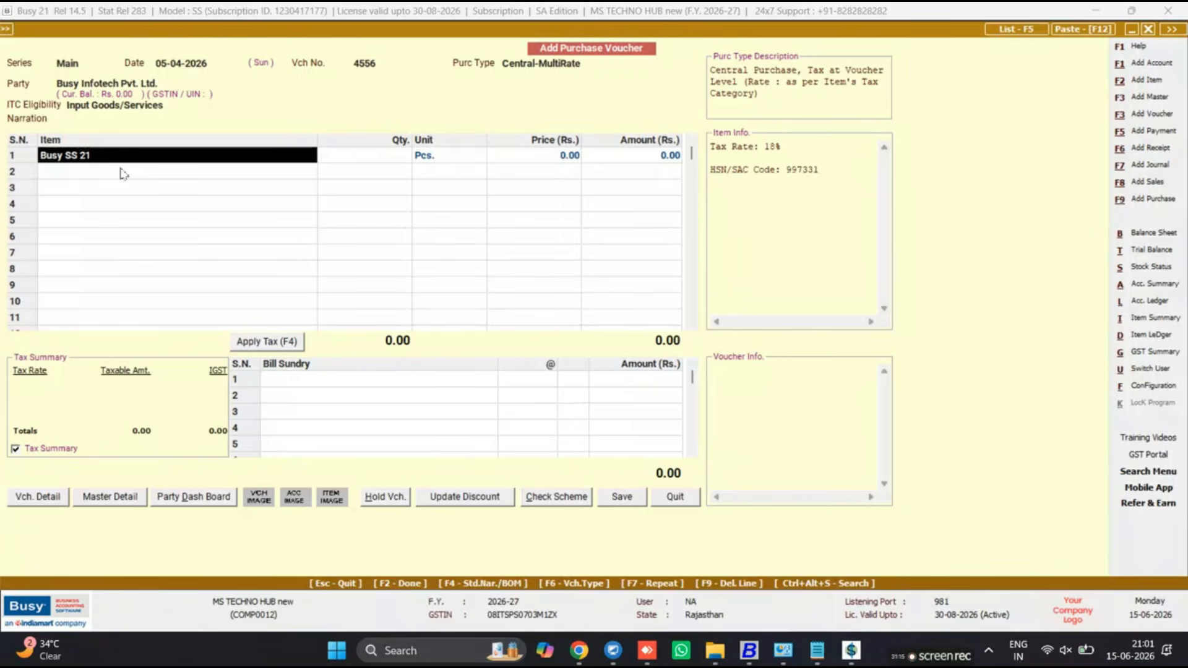
key("Return")
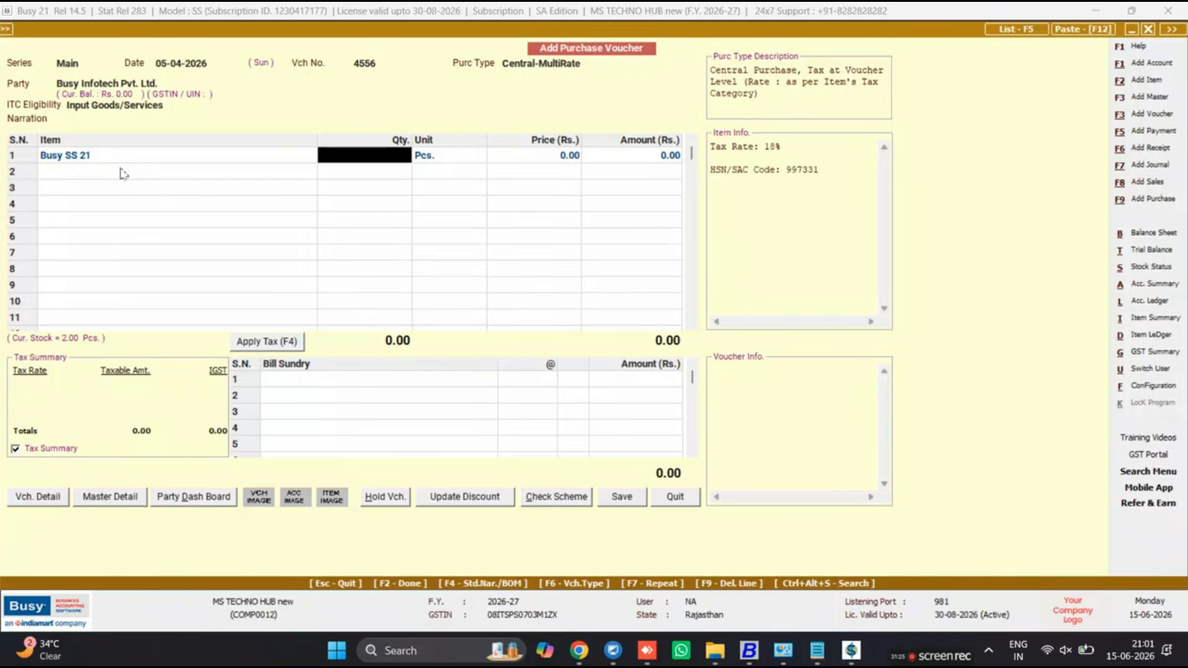
Enter quantity 1 and a price of 16,499 per piece for Busy SS 21, leaving both discounts at zero.
type("1")
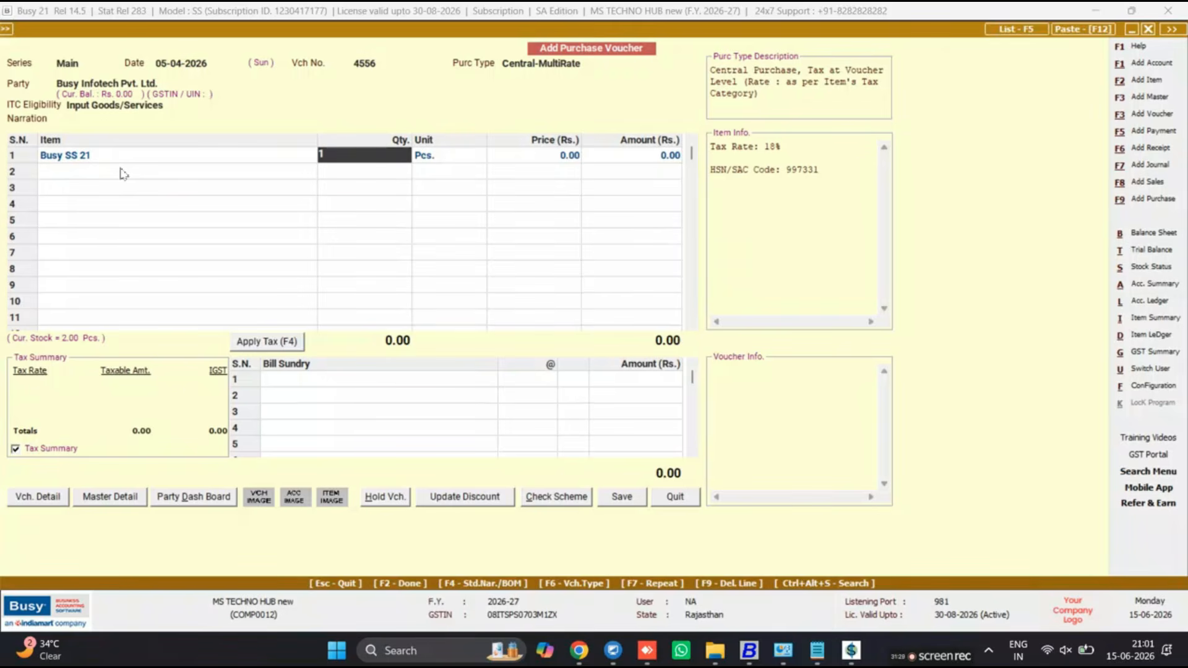
key("Return")
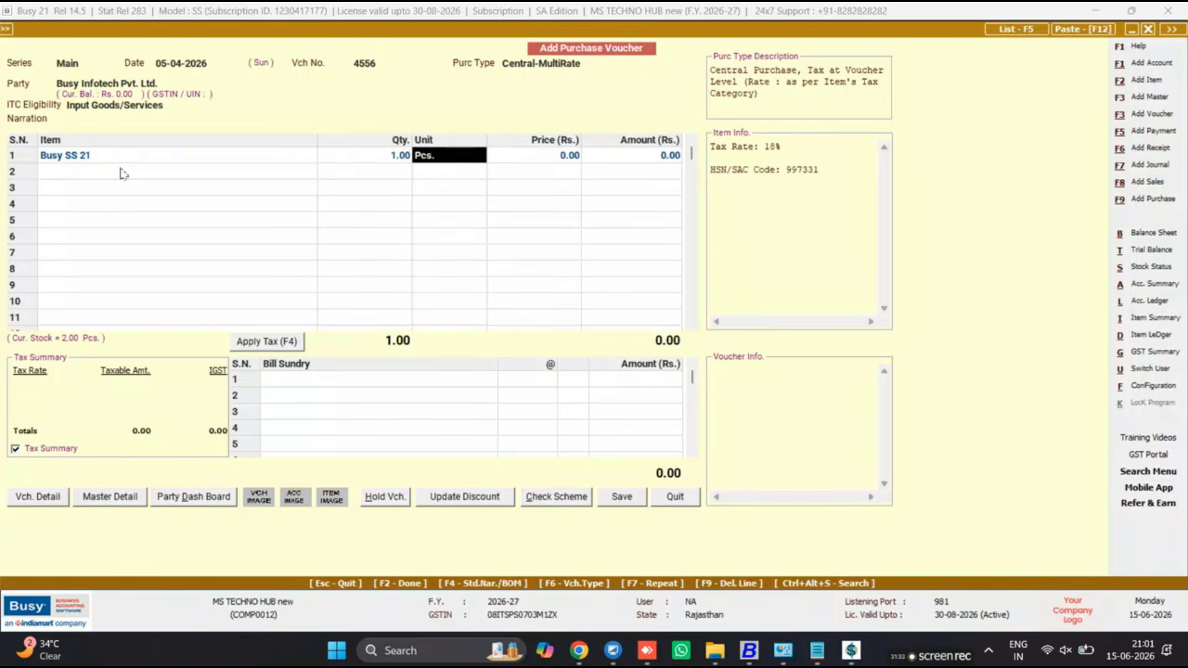
key("Return")
type("1649")
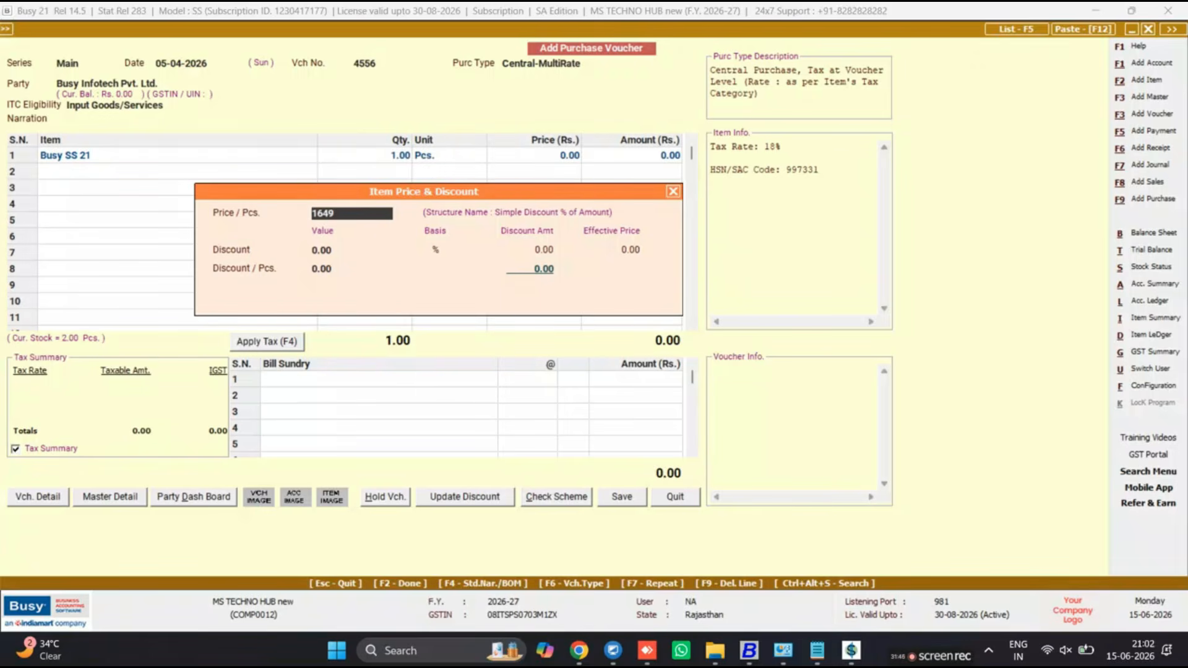
key("BackSpace")
key("BackSpace")
type("499")
key("Return")
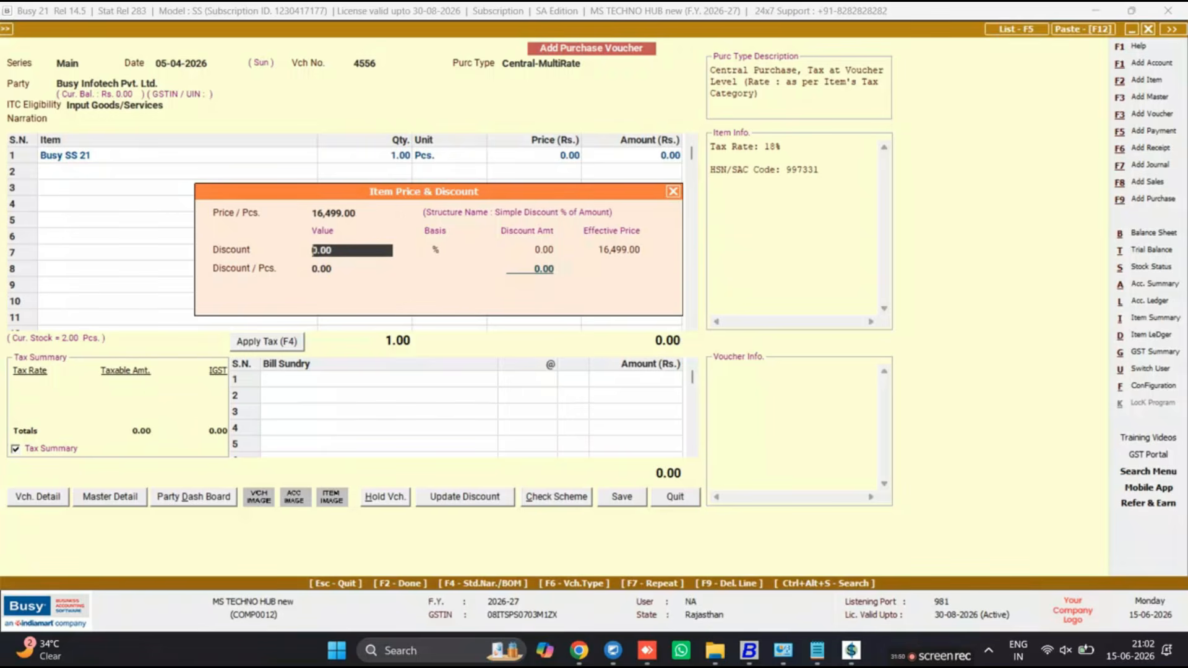
key("Return")
key("Return")
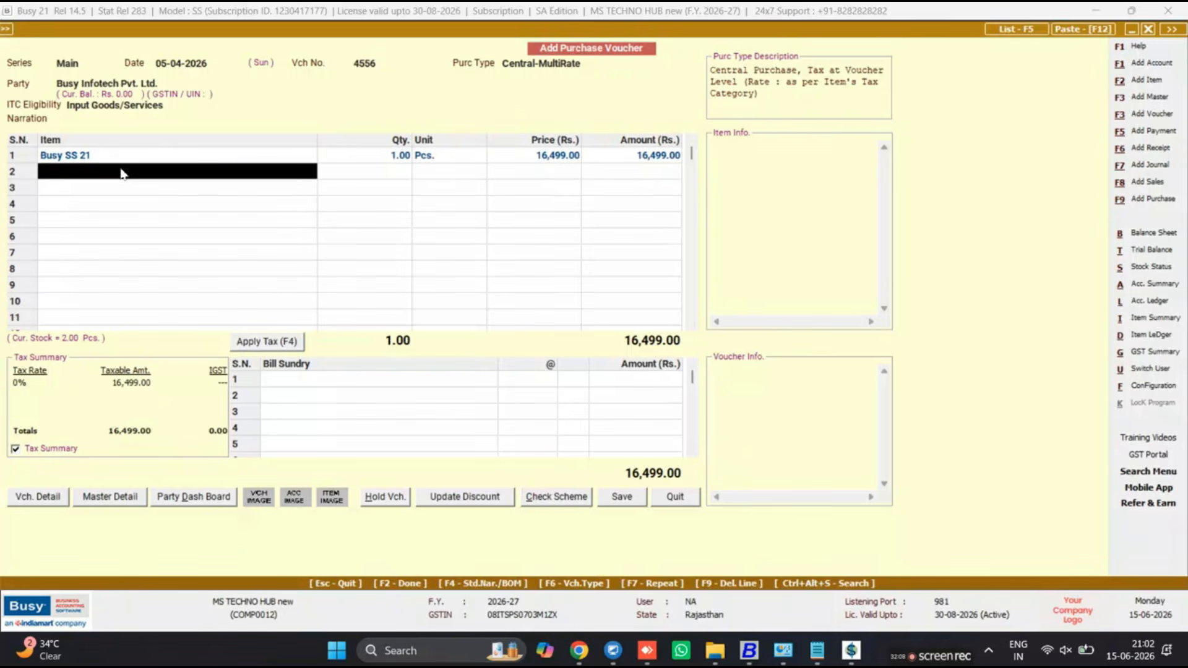
Add SERVICES CARE on the second item line with quantity 1 at 2,520 per piece.
type("1")
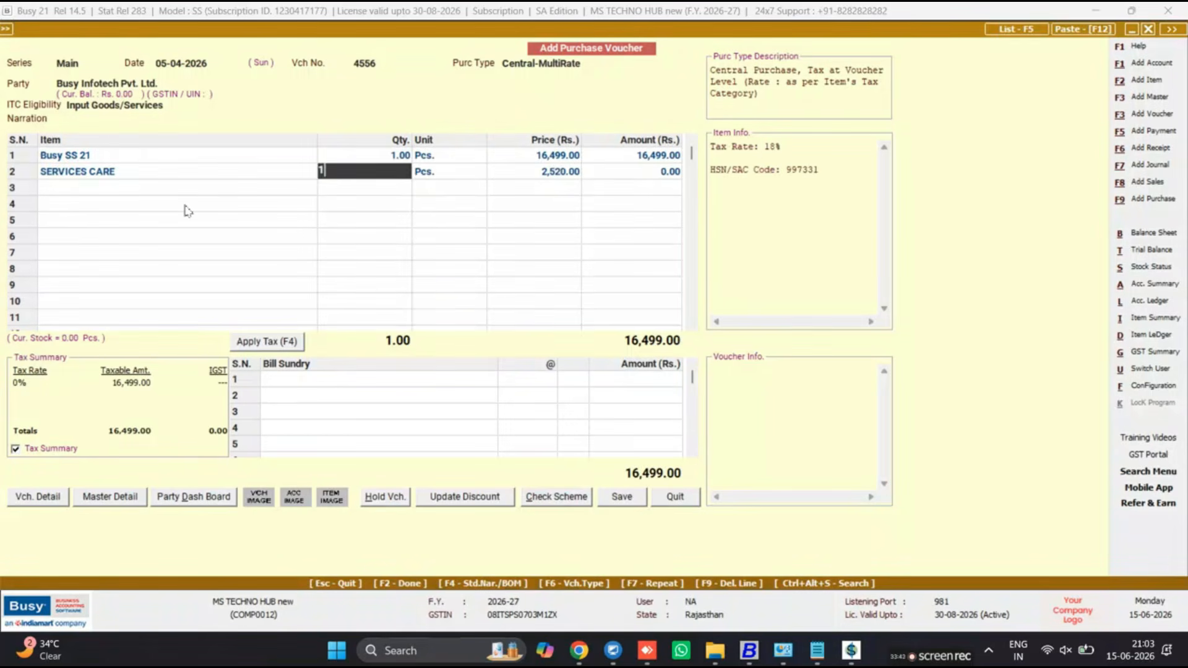
key("Return")
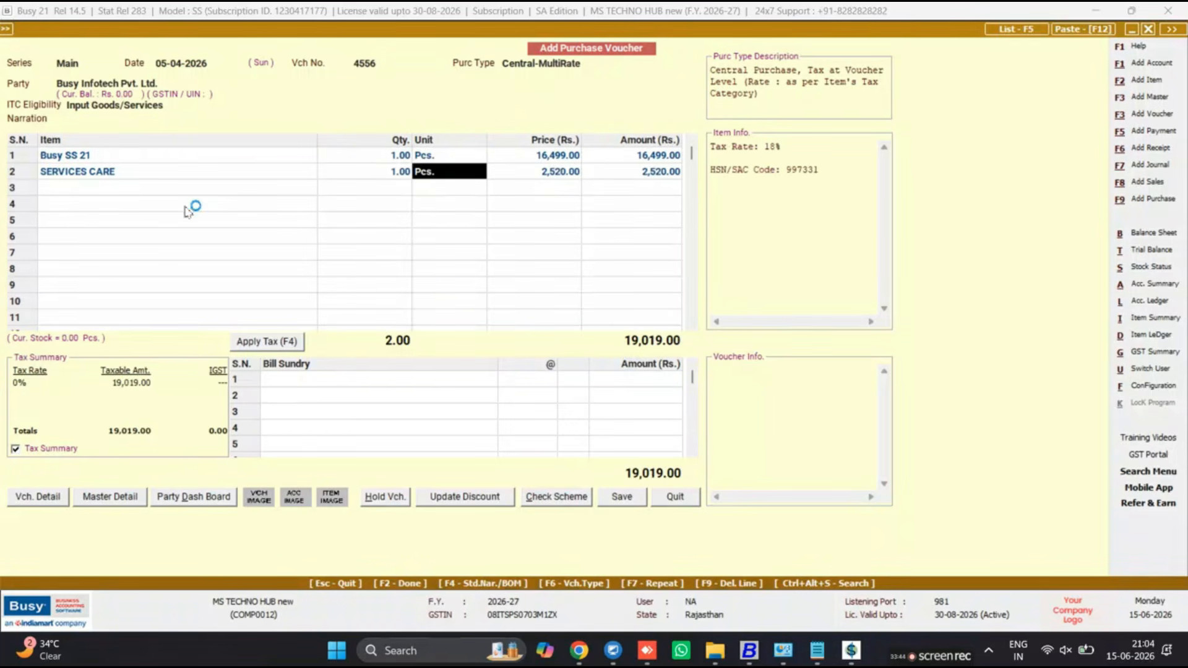
key("shift+Tab")
key("shift+Tab")
key("Return")
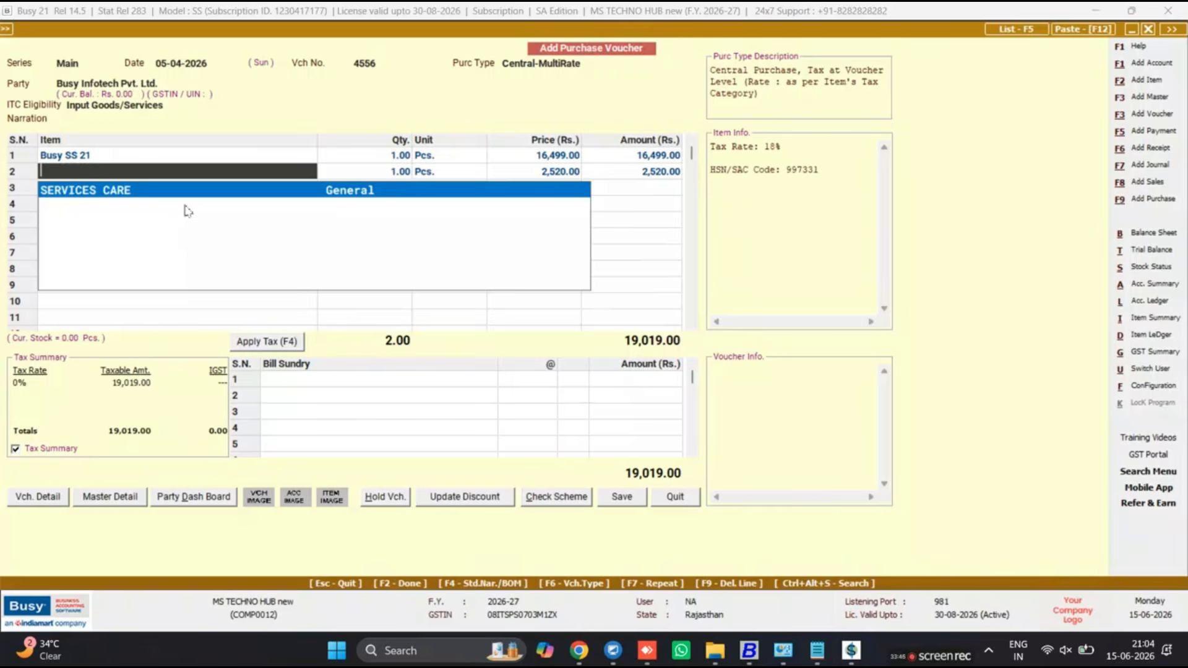
key("Return")
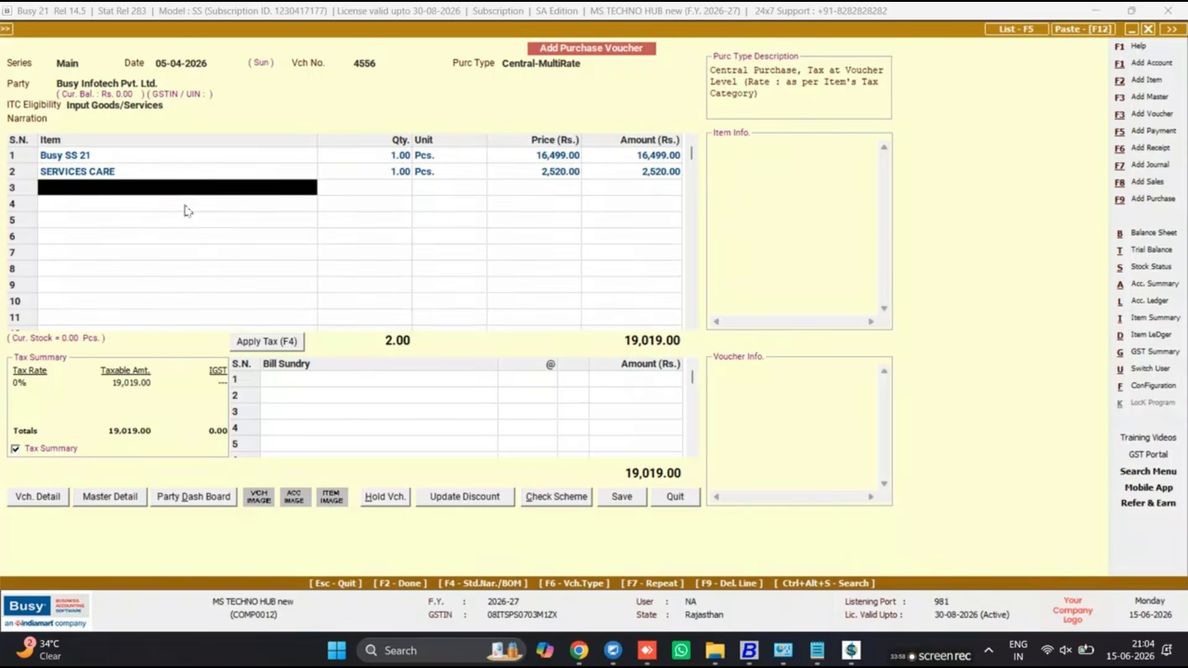
Reconfirm the SERVICES CARE line, add the same item again on the third line, and delete that third line.
key("Return")
key("Escape")
key("Up")
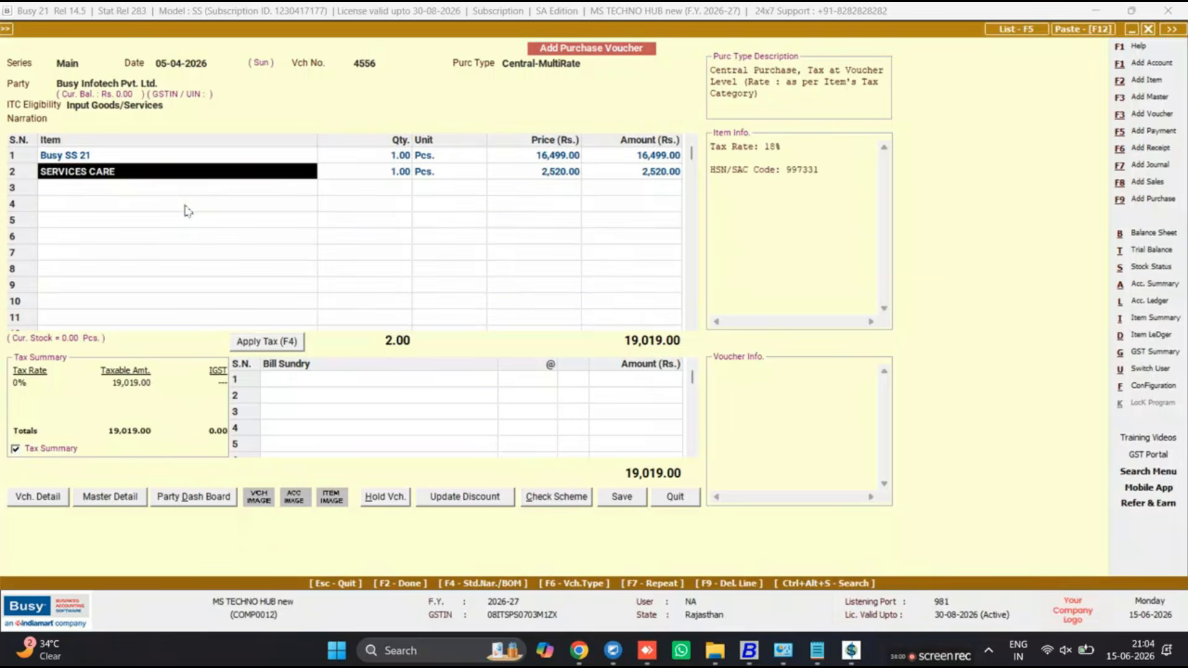
key("Right")
key("Return")
key("Return")
key("Return")
key("Return")
key("Return")
key("Return")
key("Return")
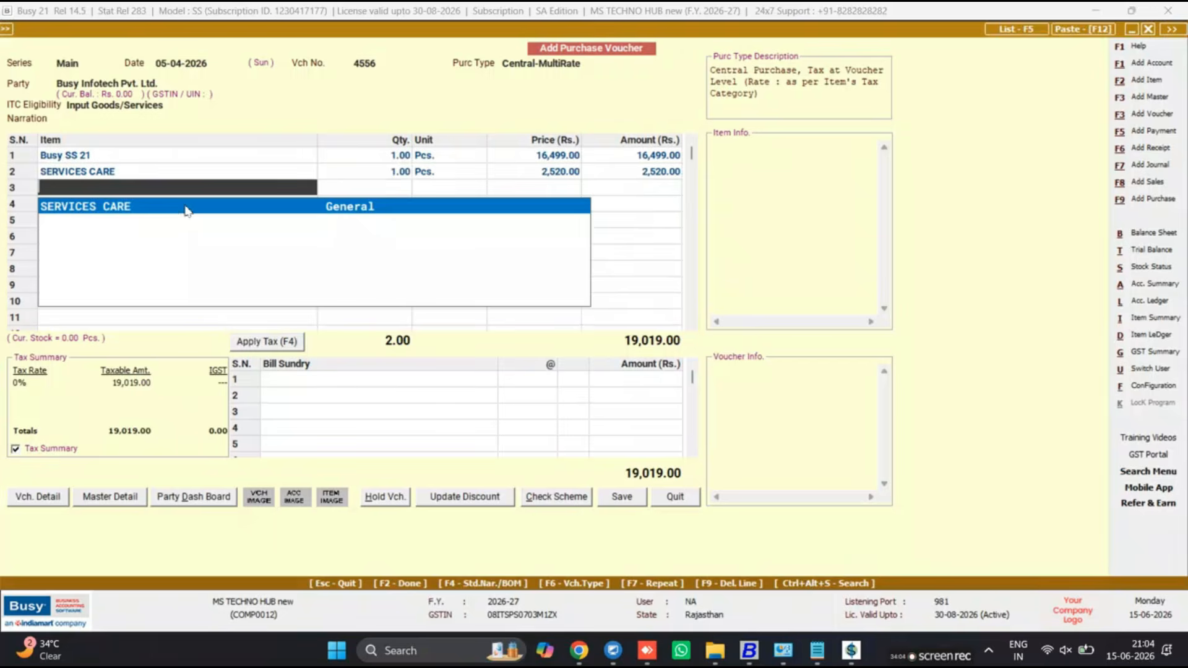
key("Return")
key("Left")
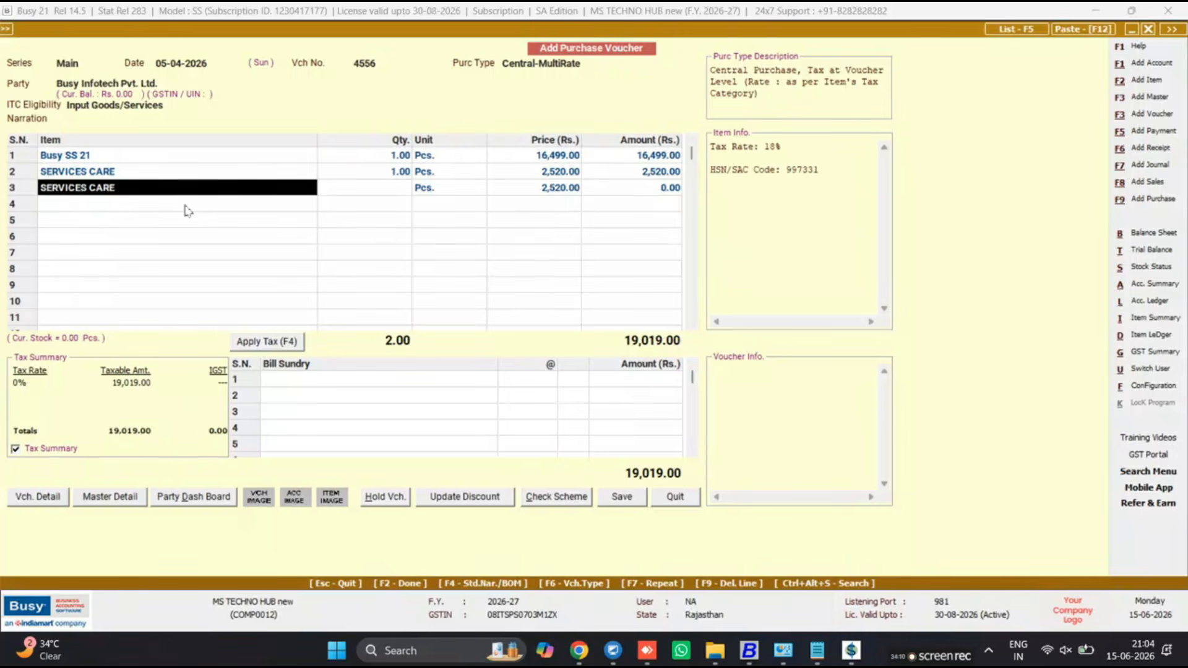
key("F9")
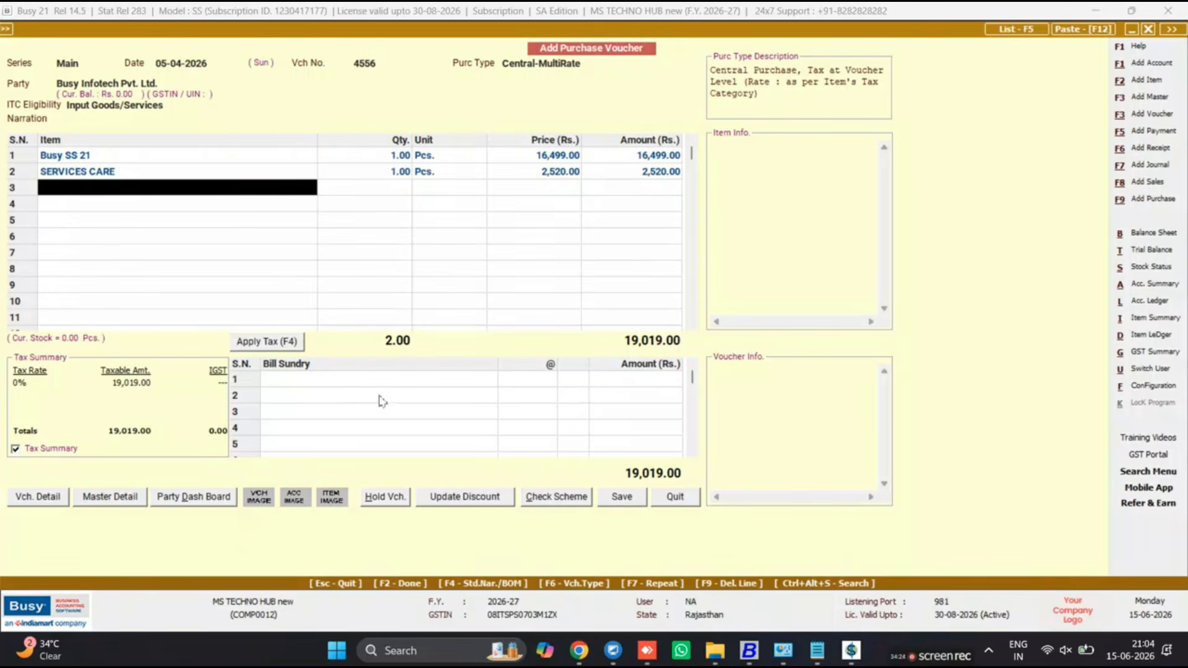
Finish the item list, add a 15% Discount bill sundry, and apply the tax to the voucher.
key("Return")
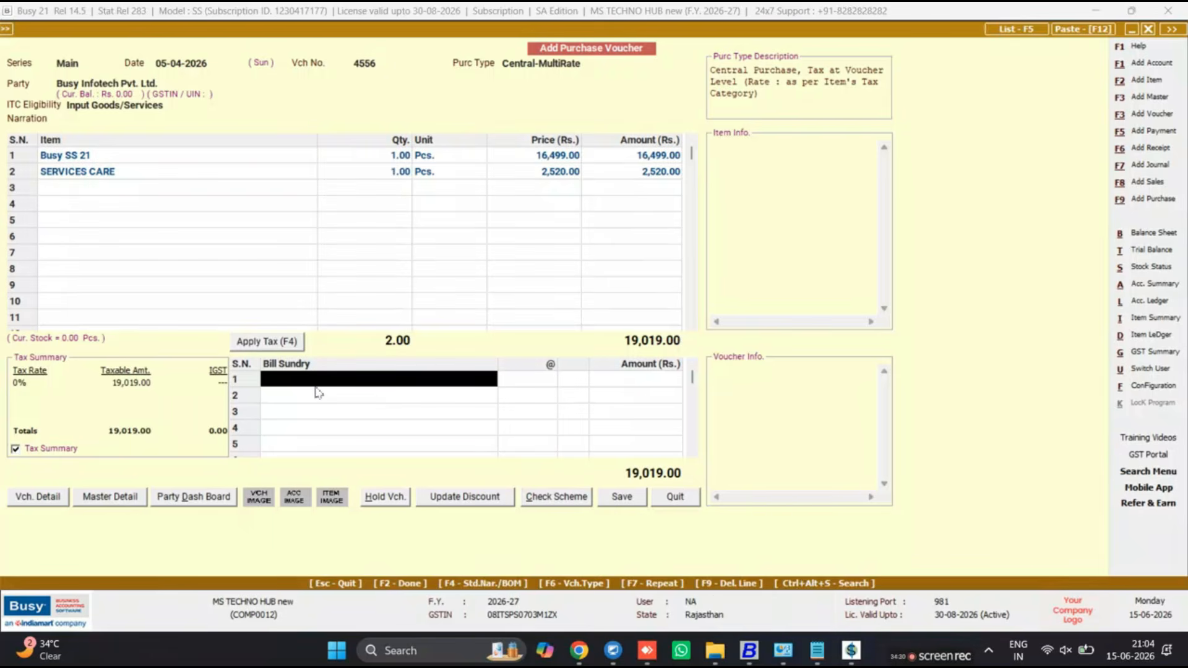
type("d")
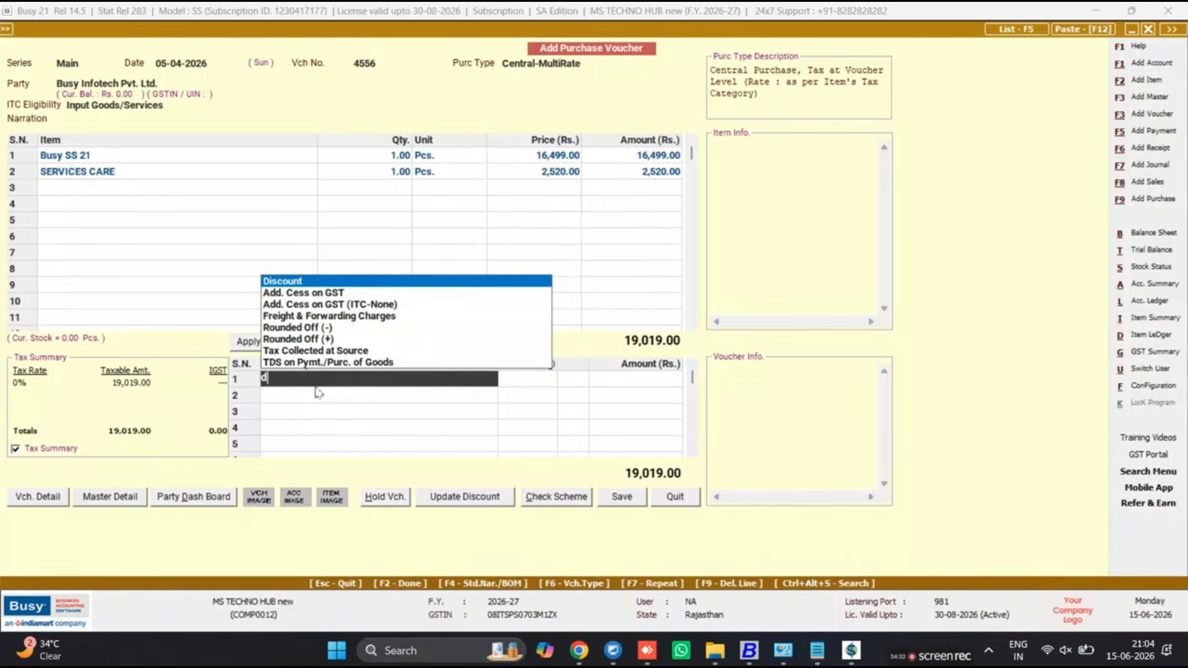
key("Return")
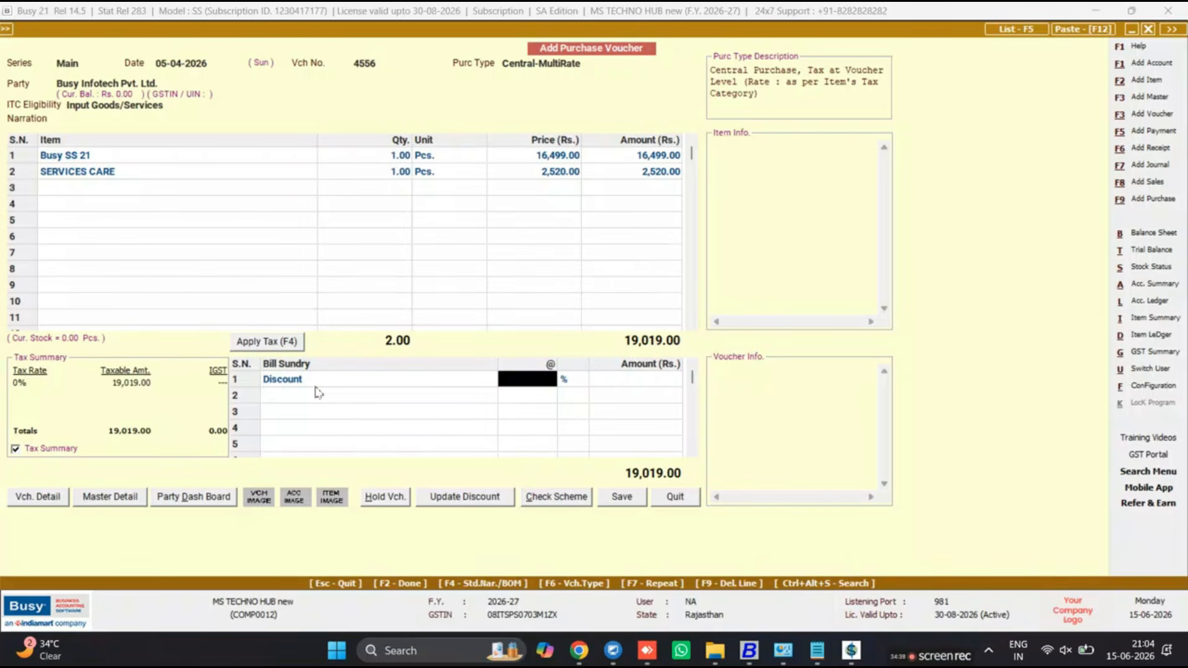
type("15")
key("Return")
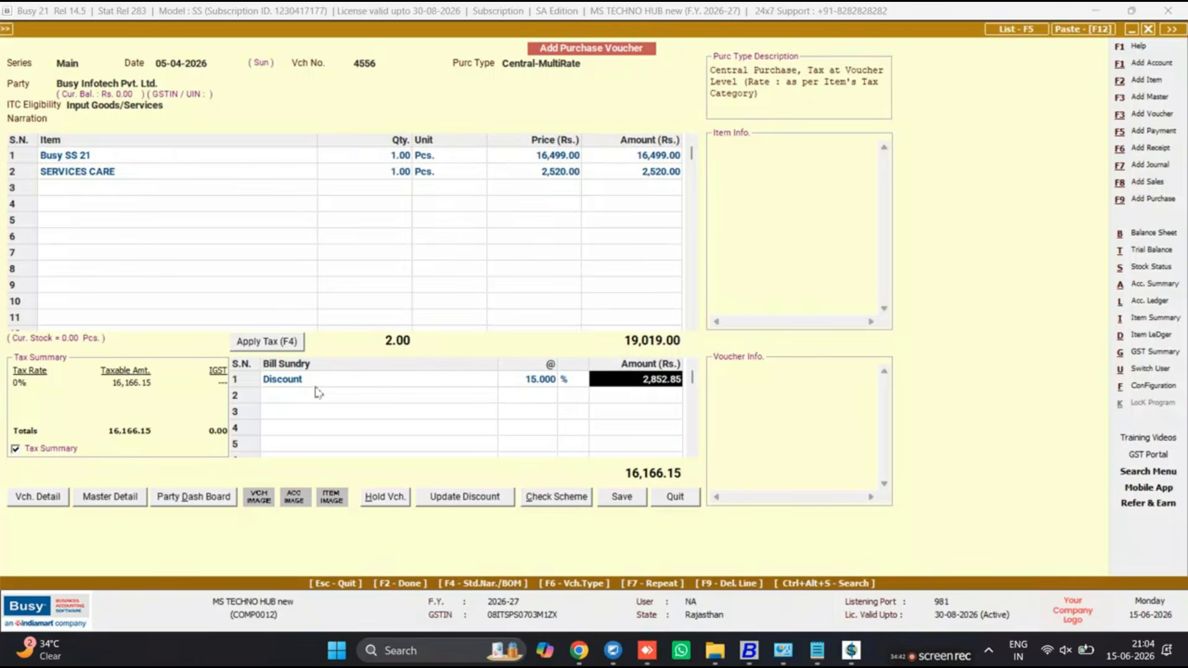
key("Return")
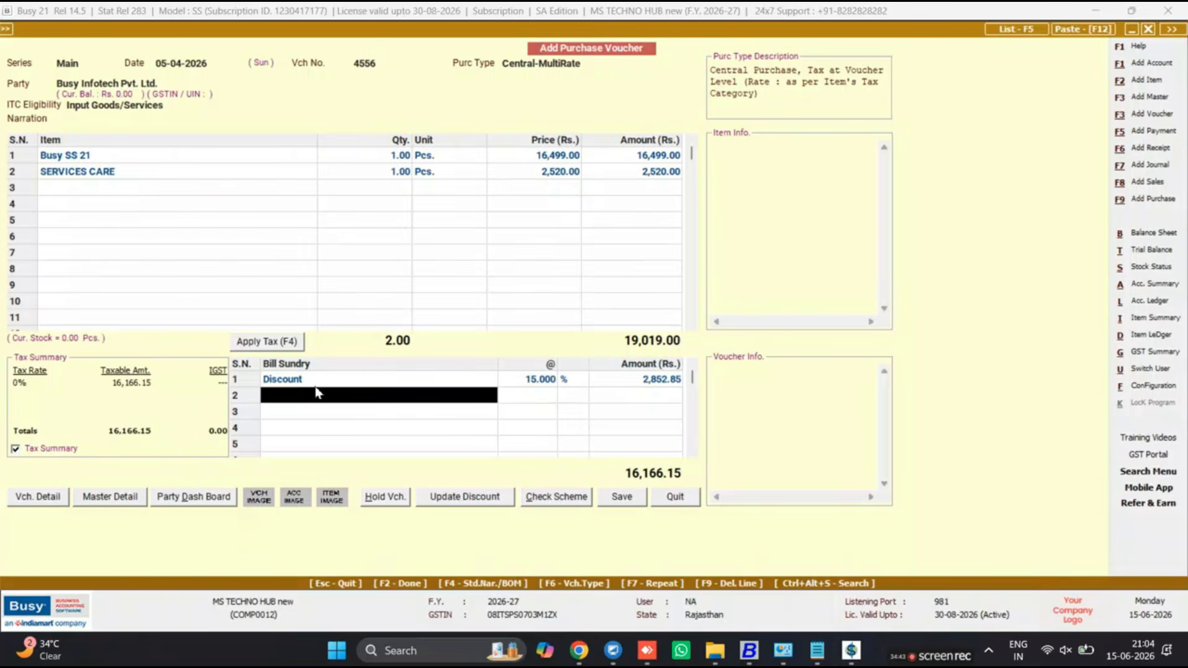
left_click(296, 346)
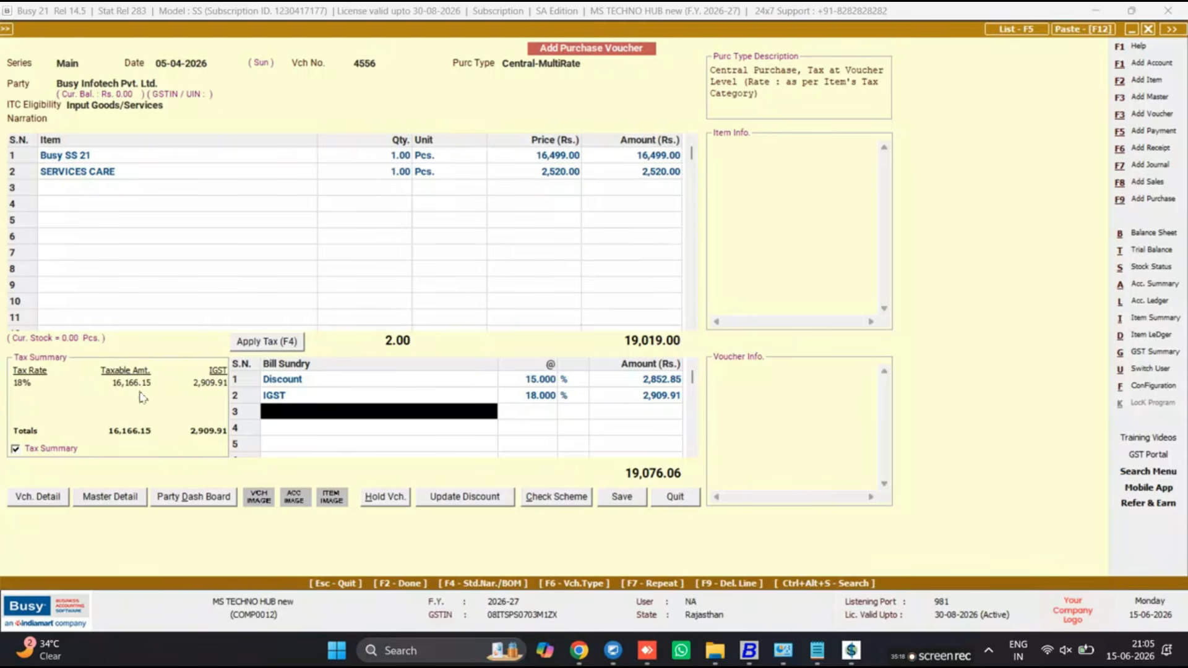
Save the purchase voucher, accepting the unregistered-party tax invoice and leaving the transport details blank, and quit the blank entry form.
left_click(621, 498)
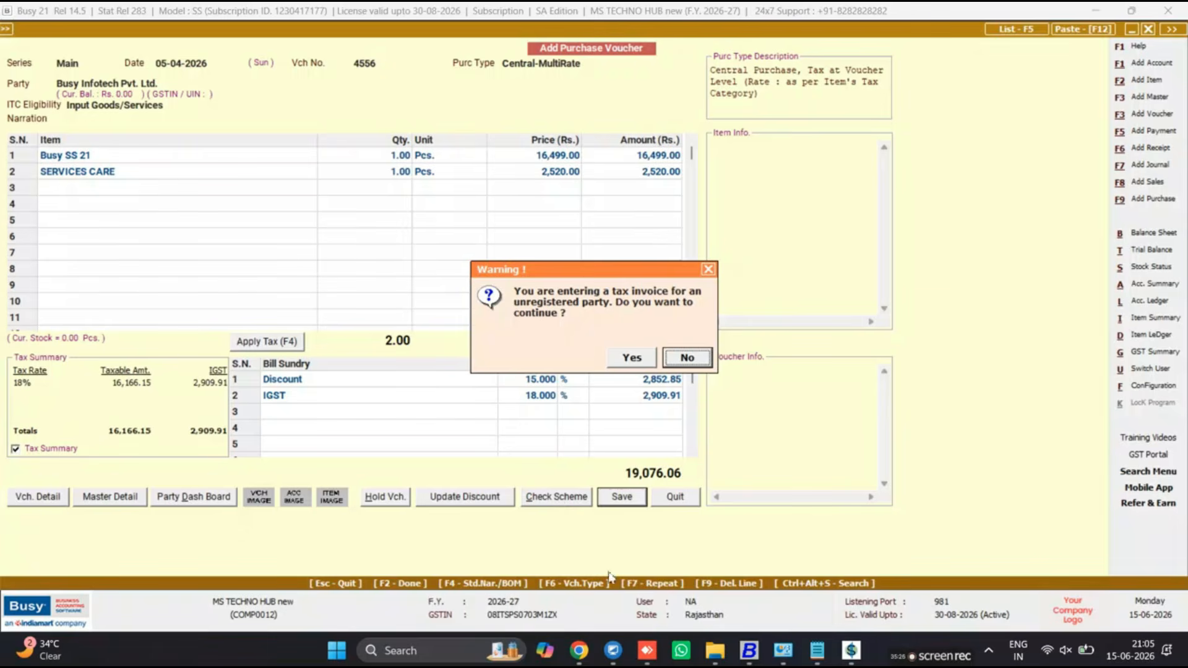
left_click(627, 359)
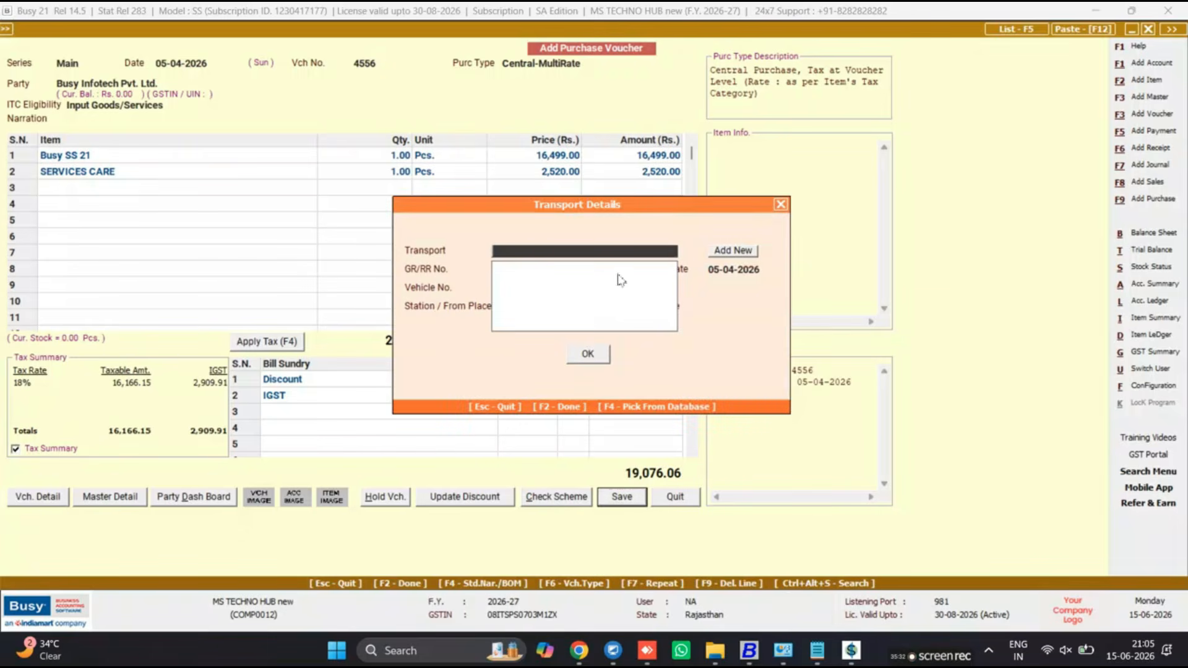
left_click(586, 354)
left_click(588, 353)
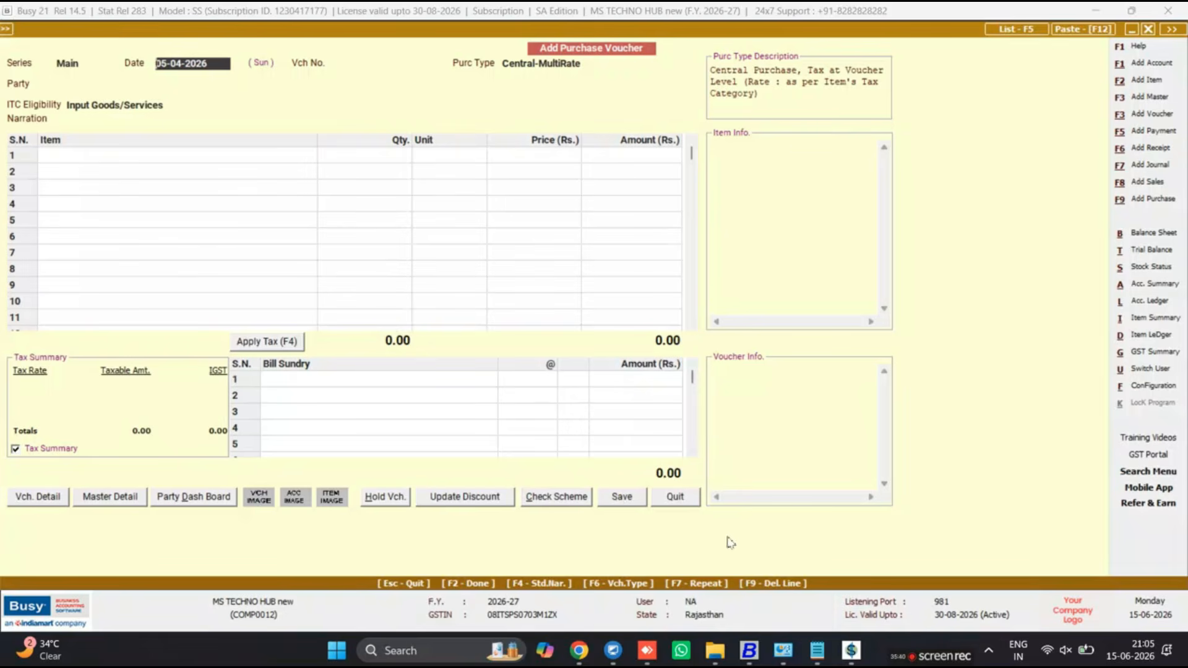
left_click(676, 498)
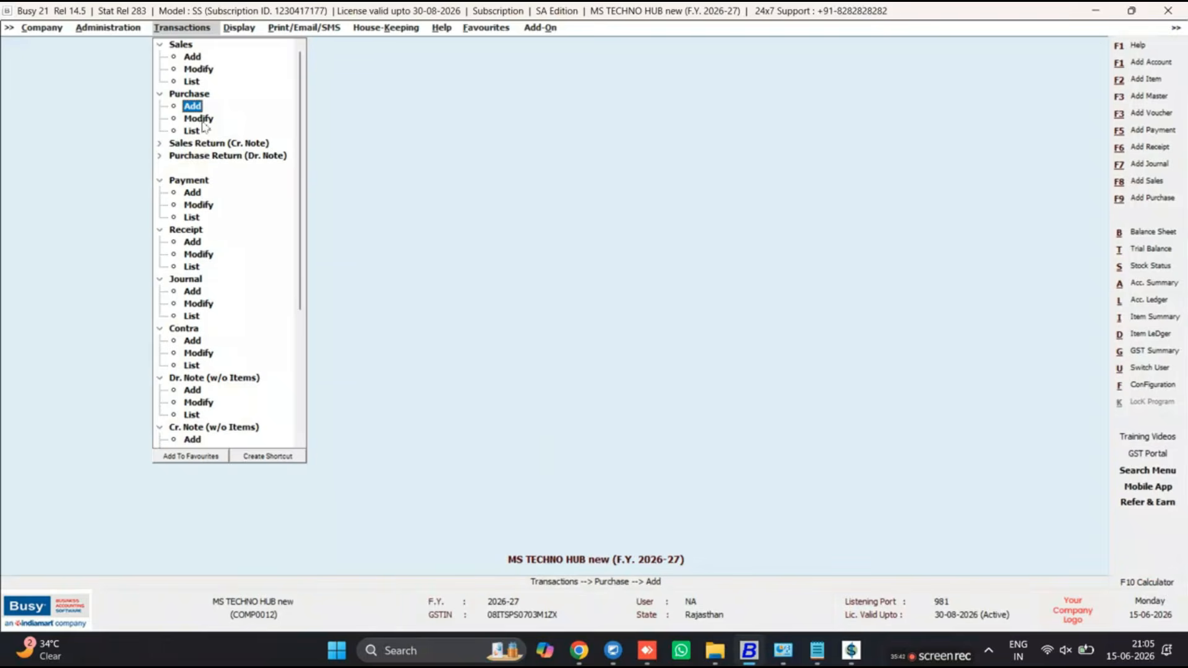
Open the saved Main-series purchase voucher dated 05-04-2026 for modification, keeping its series, date and voucher number.
left_click(250, 119)
key("Return")
key("Return")
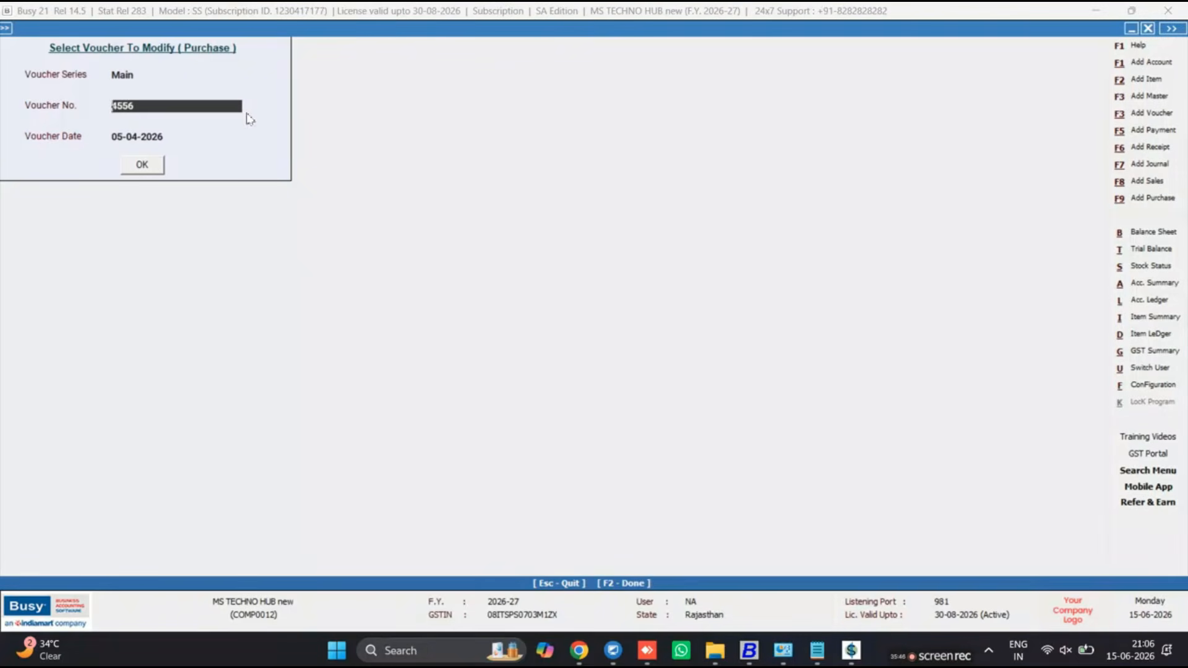
key("Return")
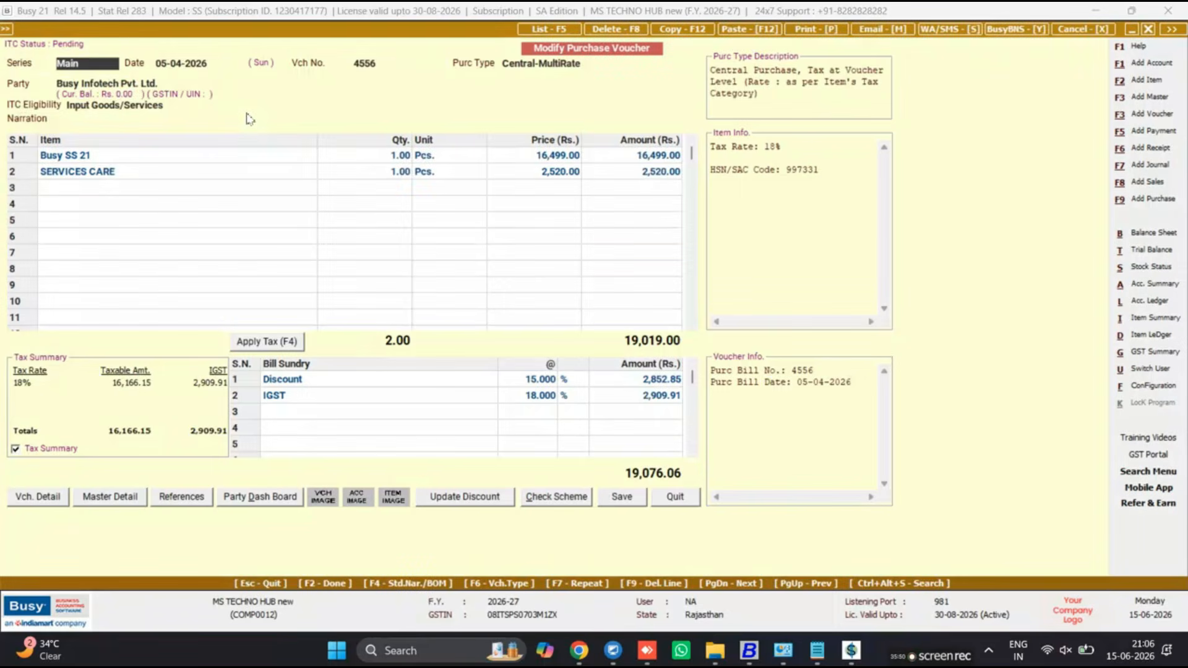
key("Return")
key("Return")
key("Return")
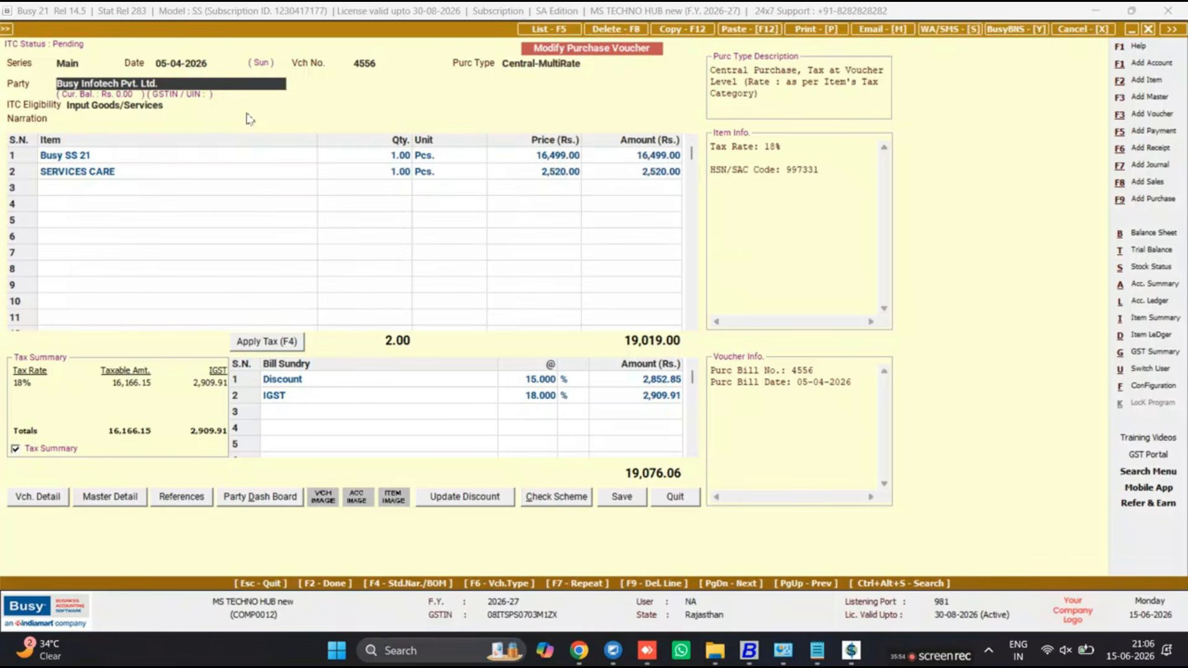
Change the voucher's purchase type to Central-TaxIncl.
left_click(589, 63)
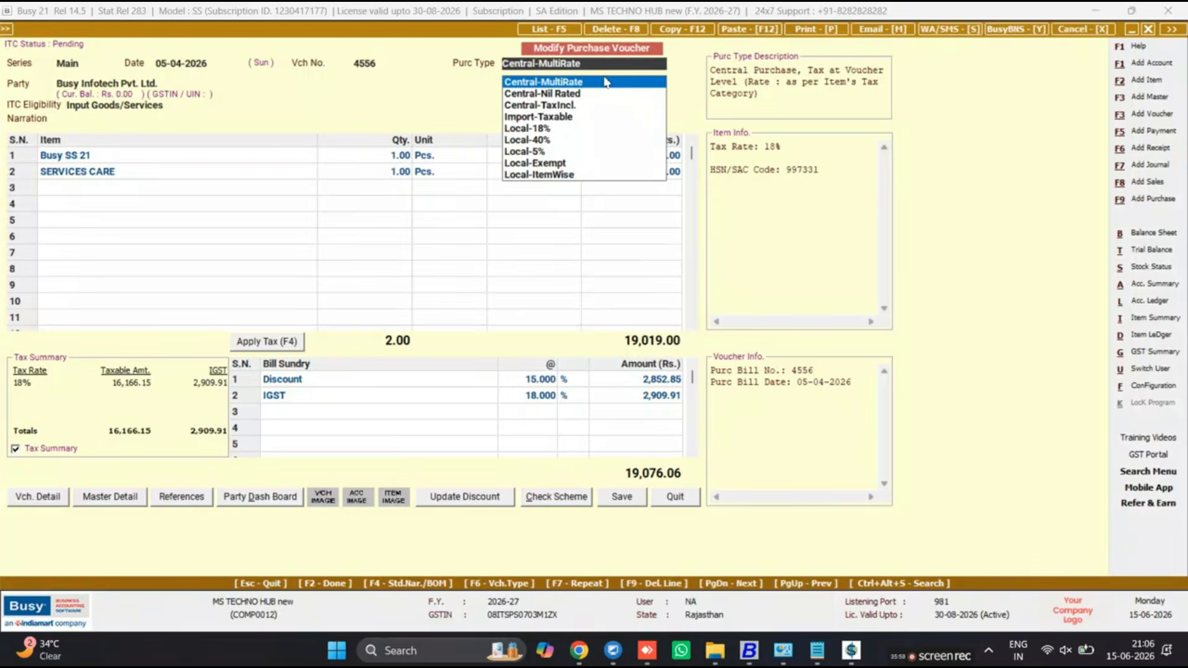
left_click(384, 396)
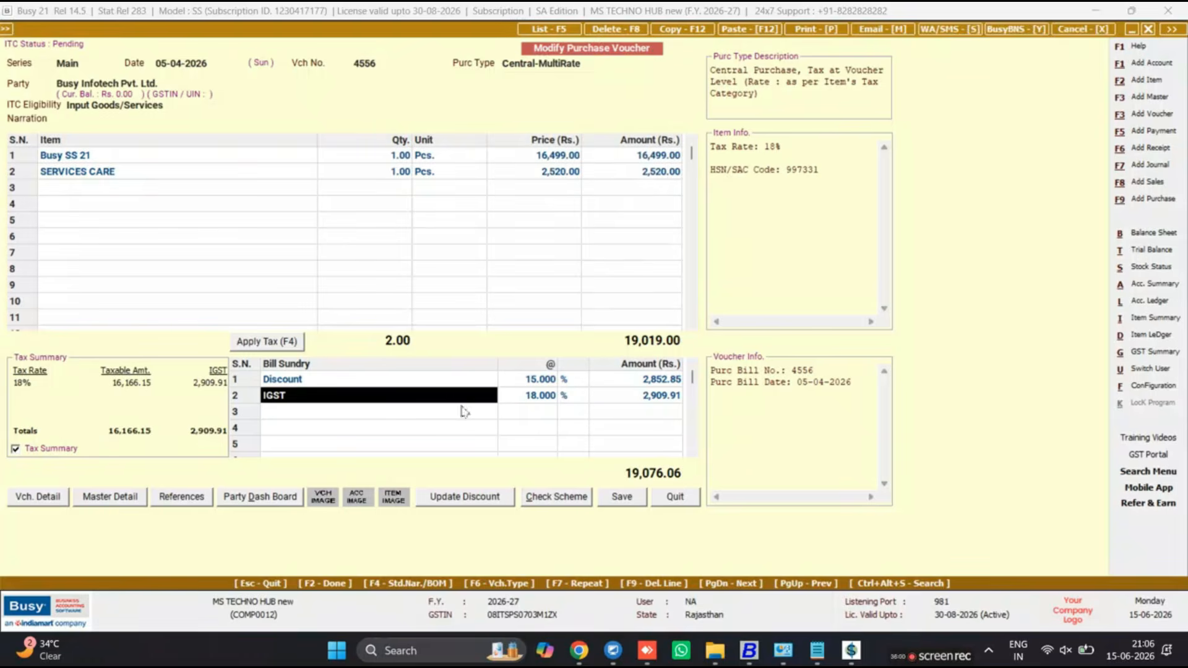
left_click(609, 65)
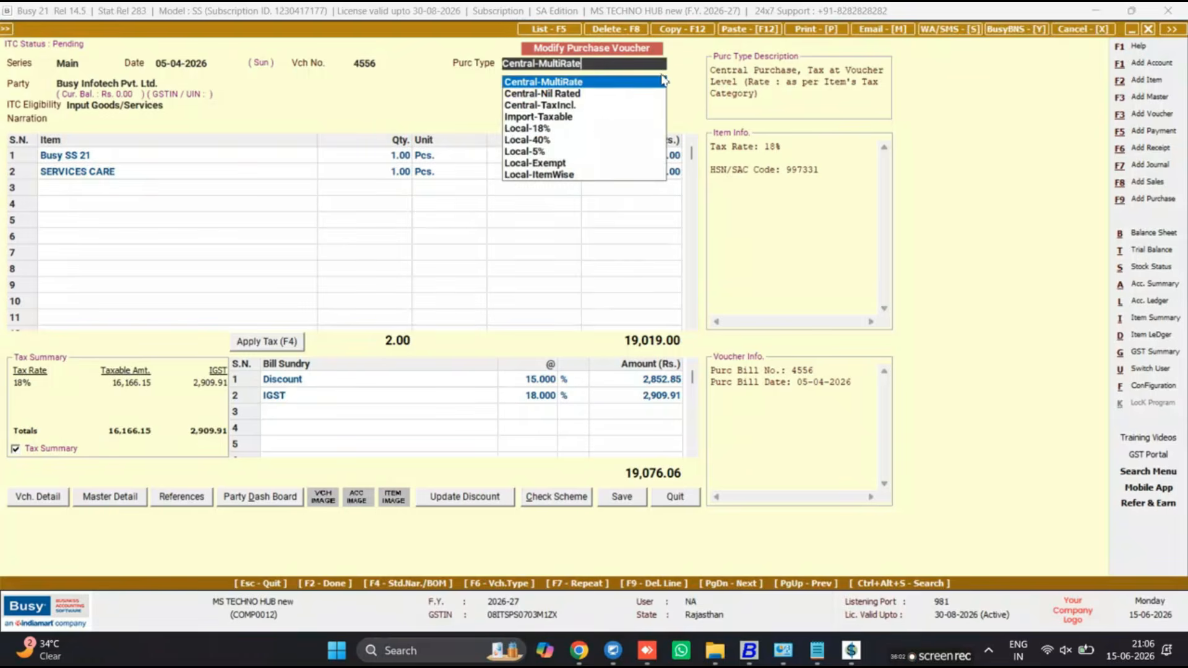
left_click(556, 105)
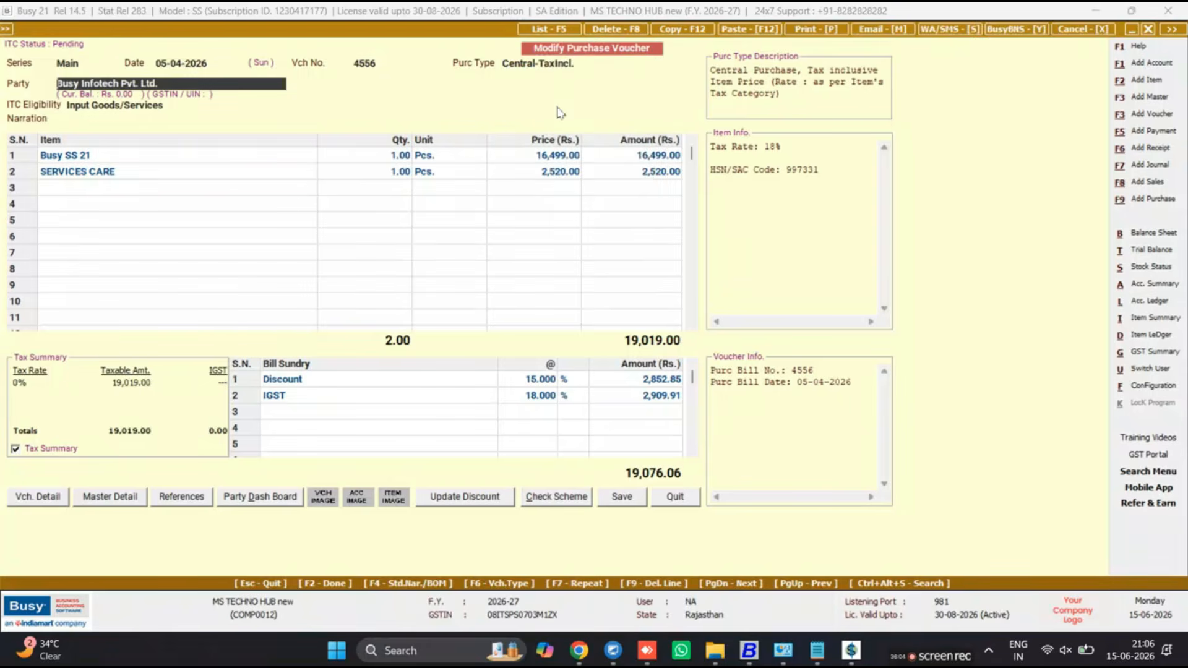
Confirm the item-wise tax at 18% IGST for both the Busy SS 21 and SERVICES CARE lines.
left_click(660, 156)
left_click(643, 358)
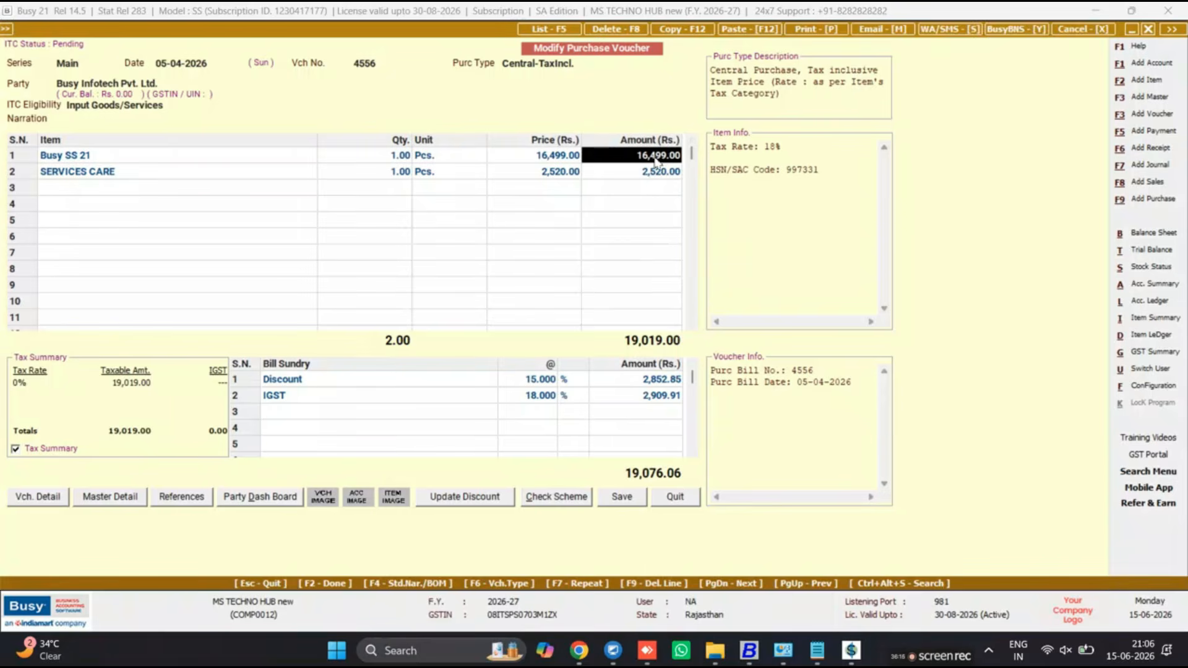
key("Return")
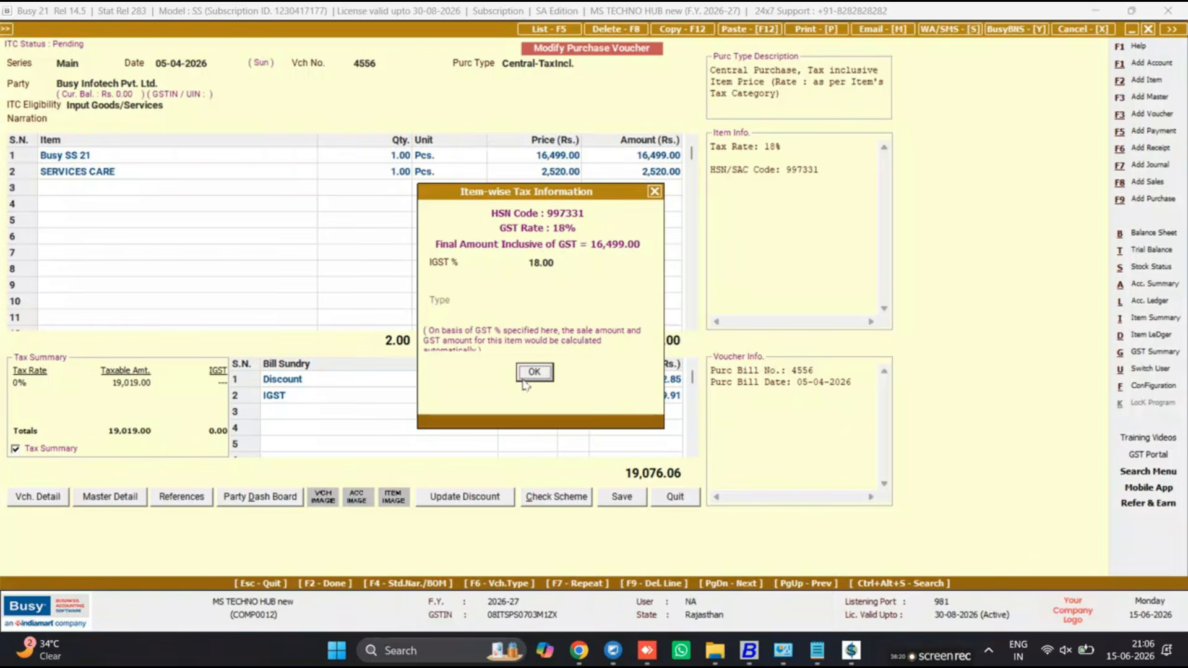
left_click(531, 374)
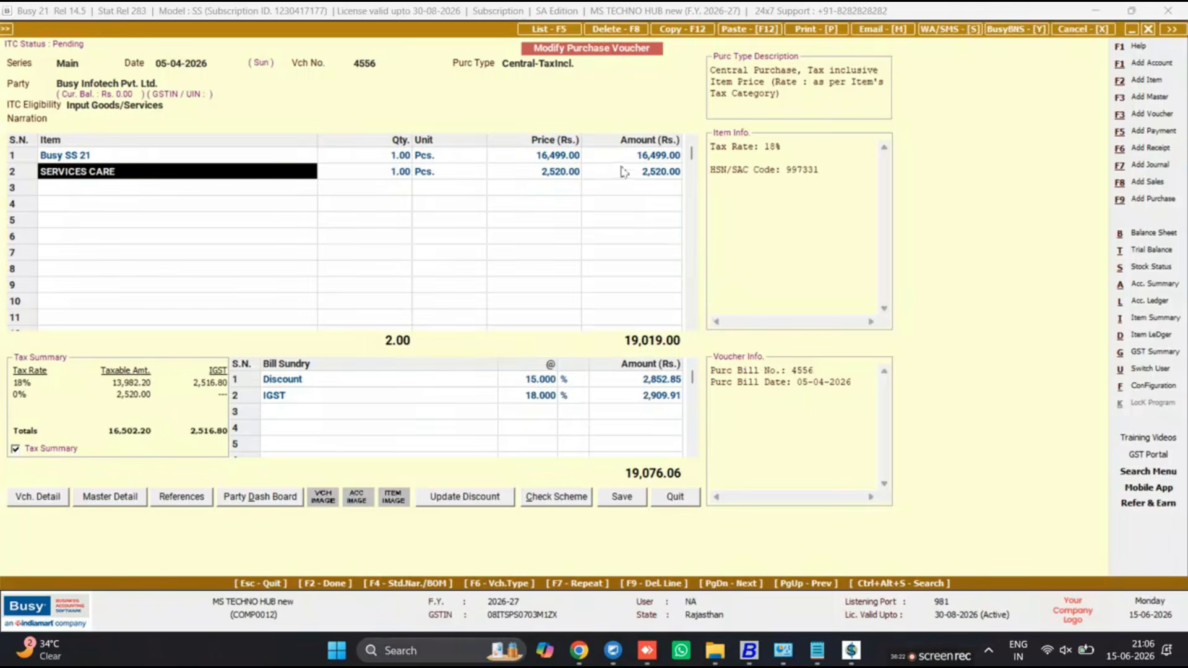
left_click(658, 177)
key("Return")
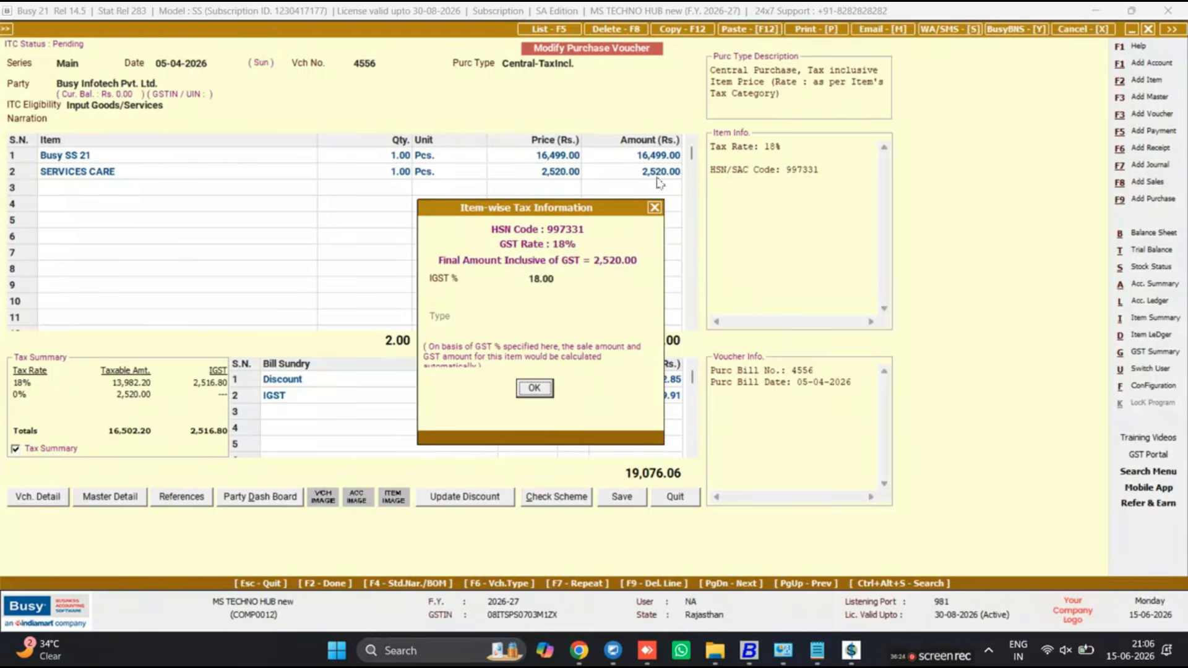
left_click(535, 388)
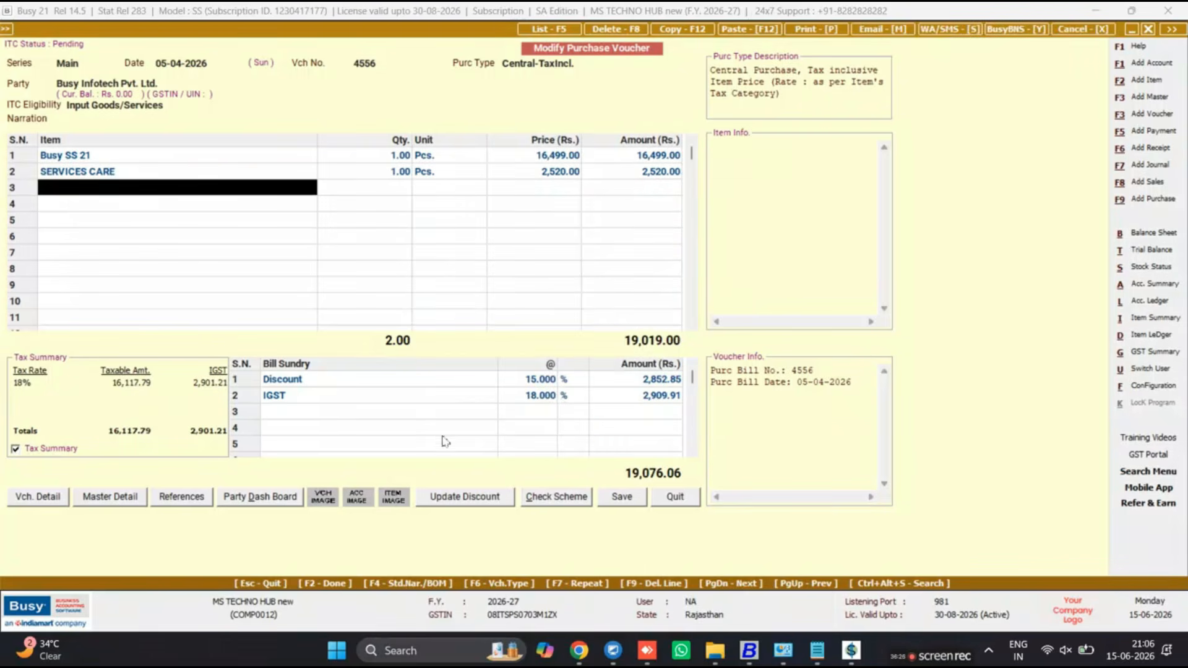
Change the purchase voucher's purchase type to Central-MultiRate.
left_click(359, 396)
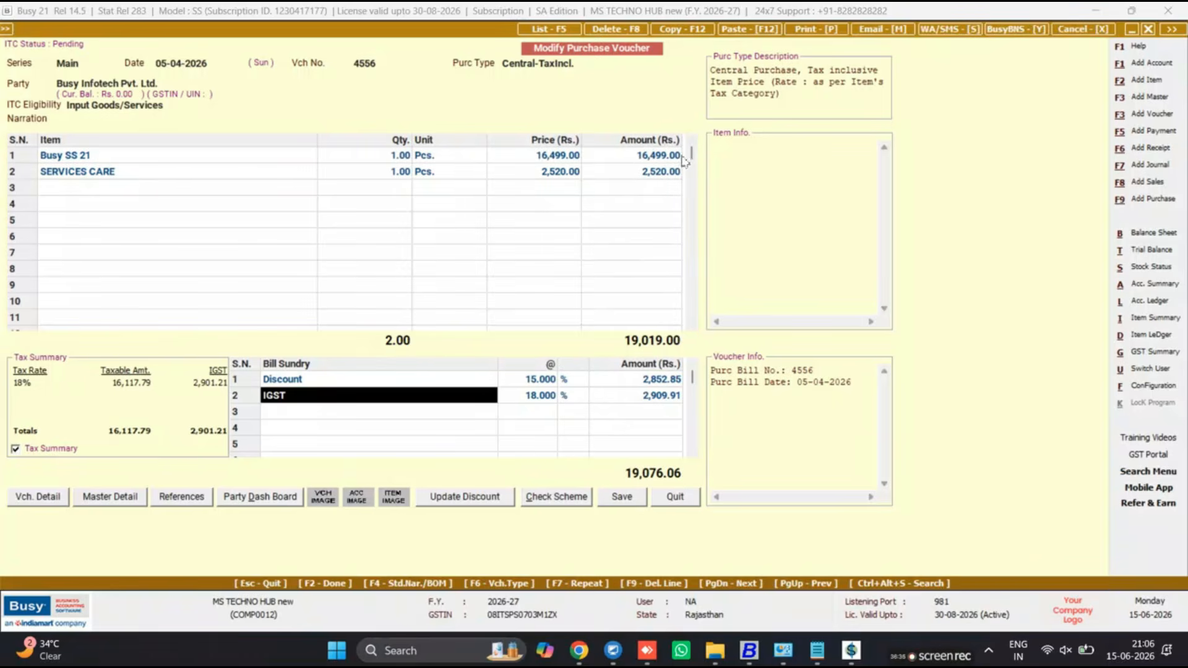
left_click(643, 158)
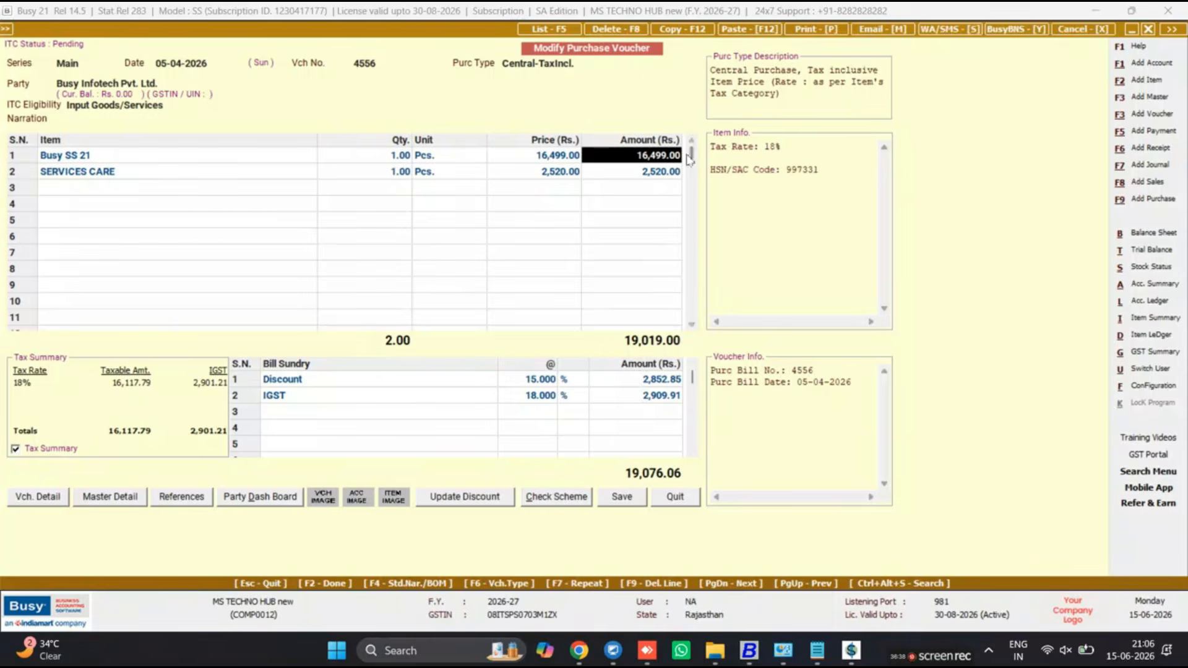
left_click(614, 65)
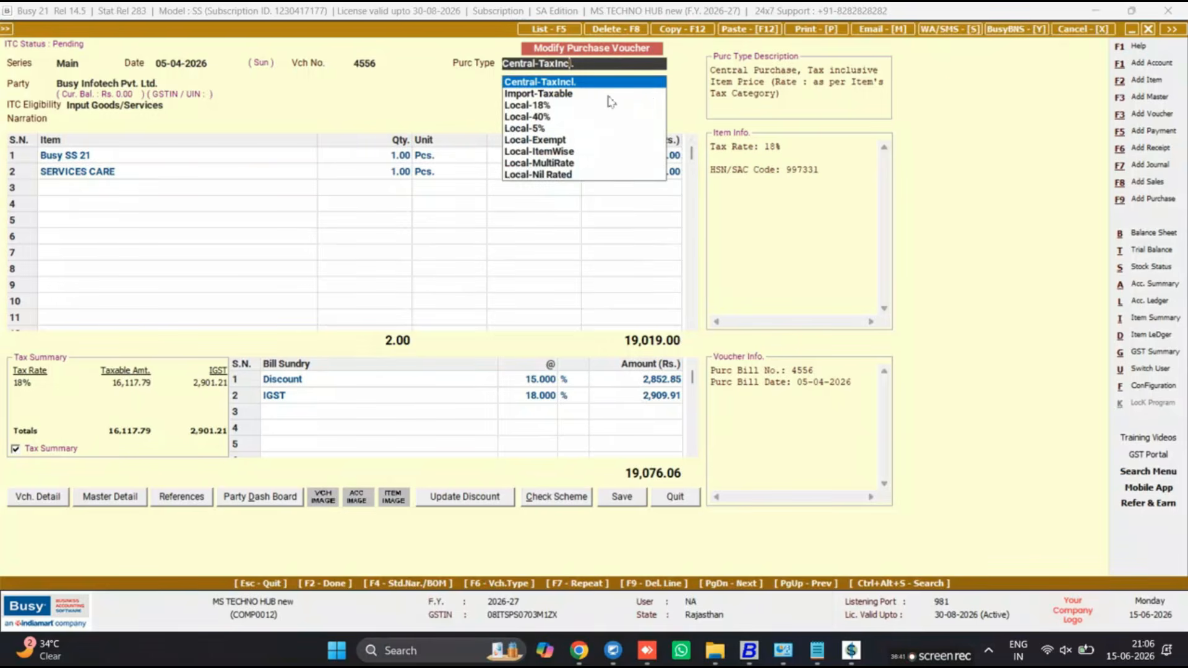
key("Up")
key("Up")
key("Up")
key("Down")
key("Return")
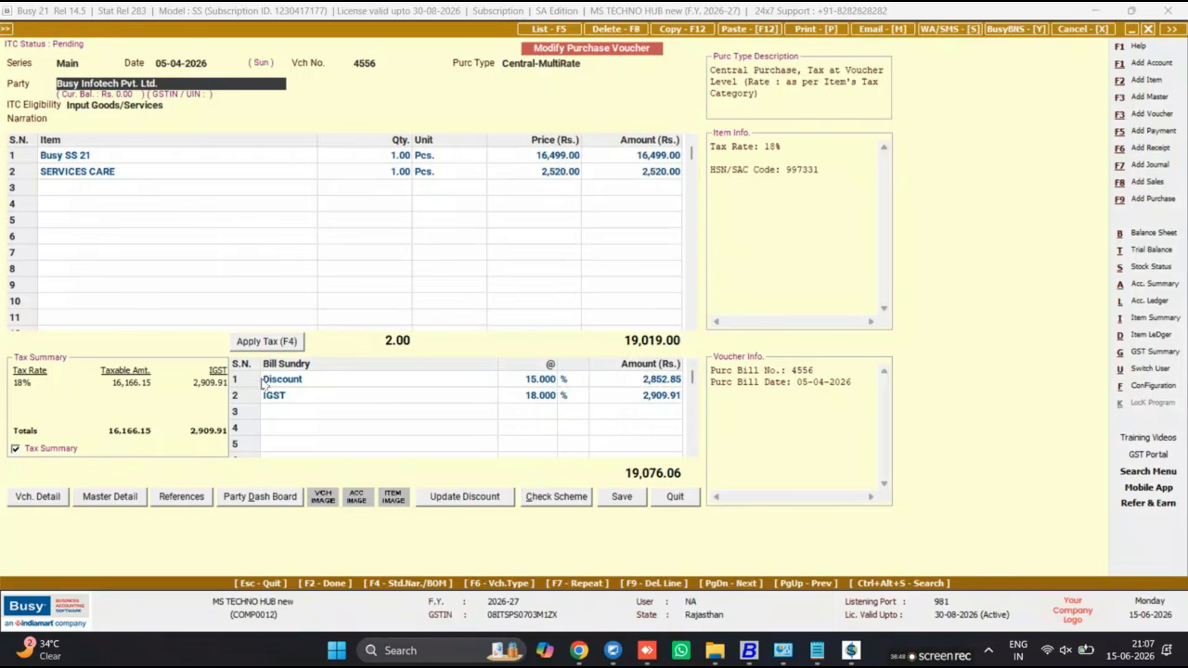
Apply the tax to the voucher's bill sundries and keep Central-MultiRate as the purchase type.
left_click(274, 345)
left_click(643, 359)
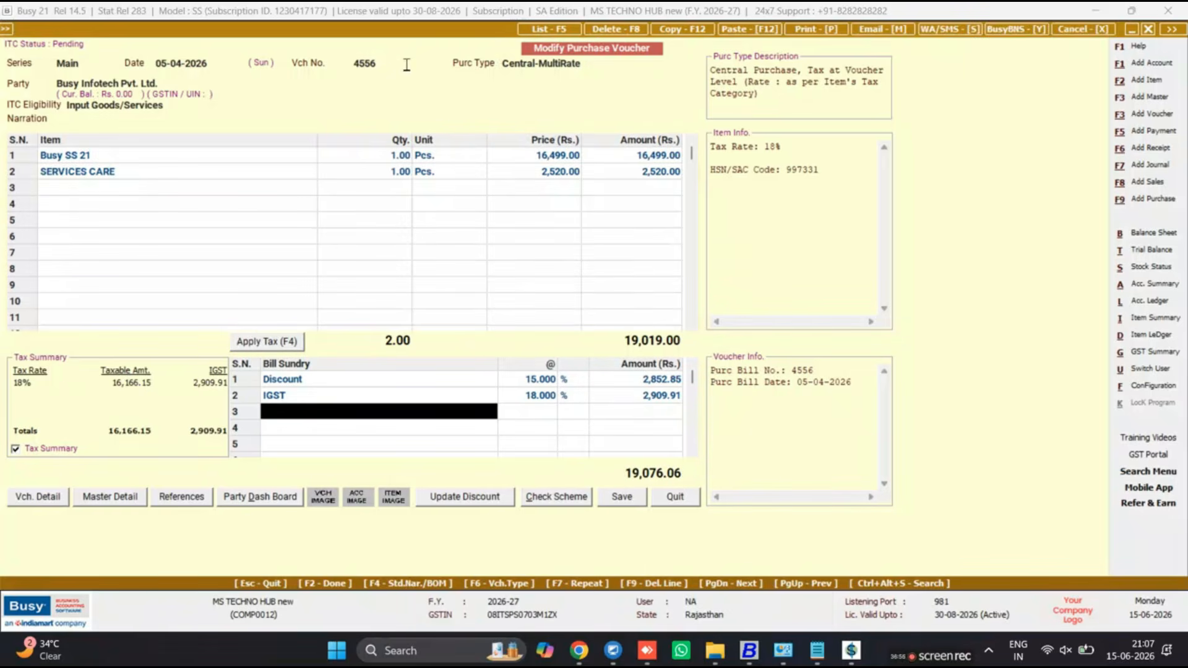
left_click(577, 70)
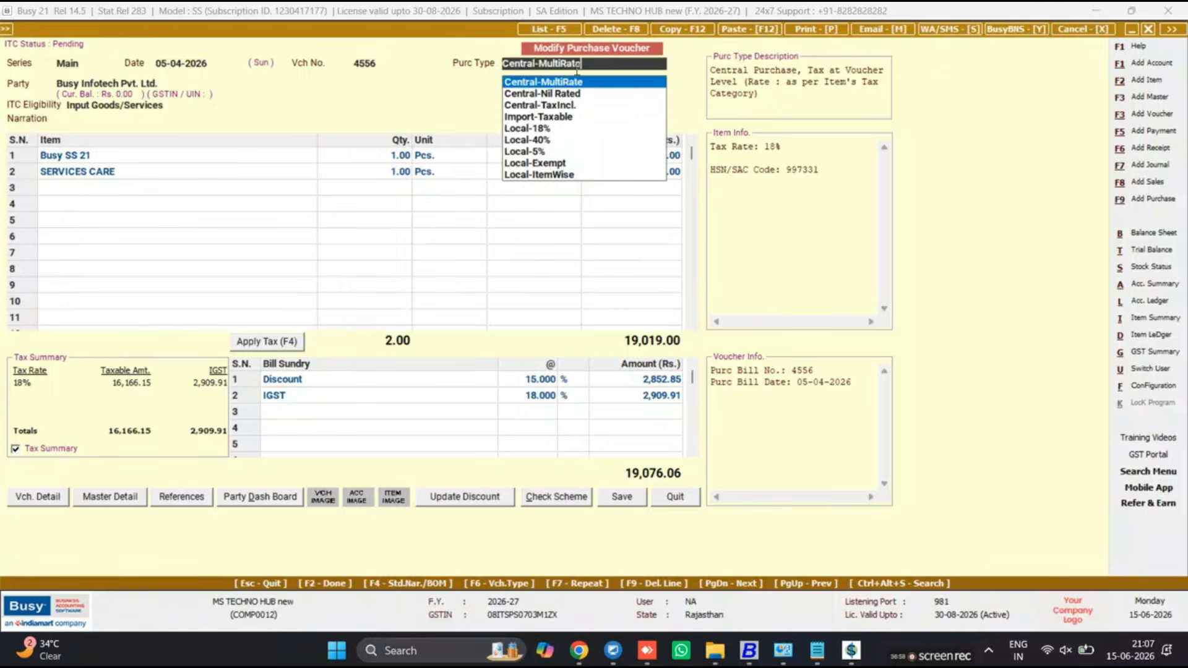
key("Return")
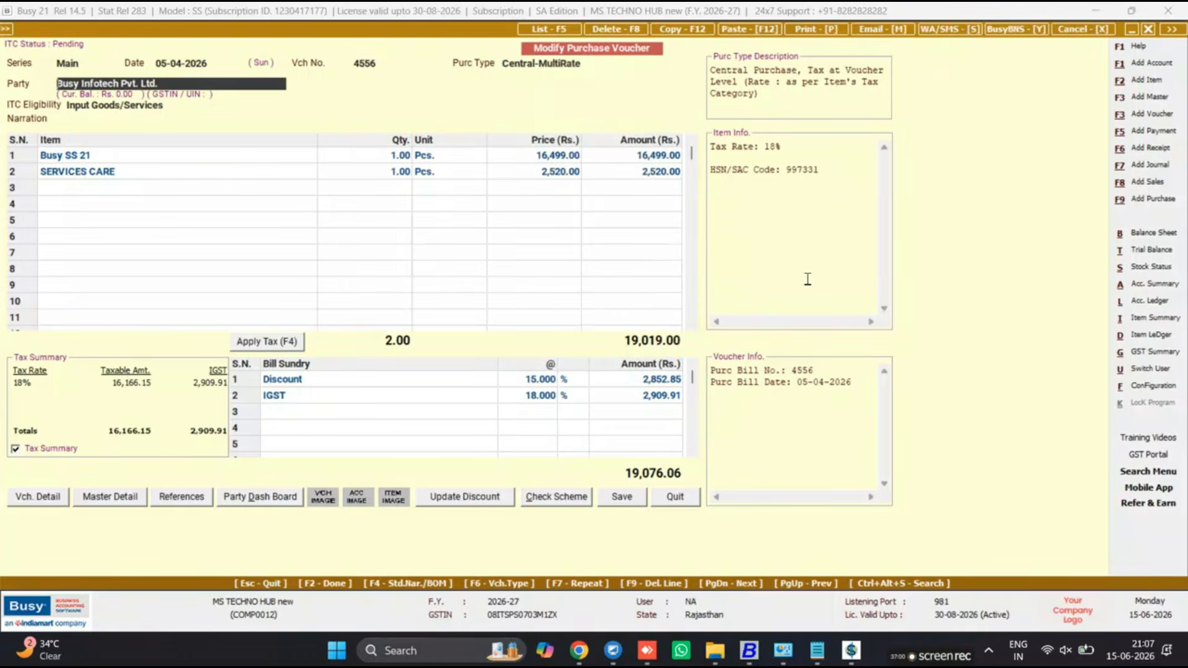
Save the modified purchase voucher, keeping its purchase bill details and leaving the transport details blank, and quit the voucher selection.
left_click(620, 496)
left_click(630, 358)
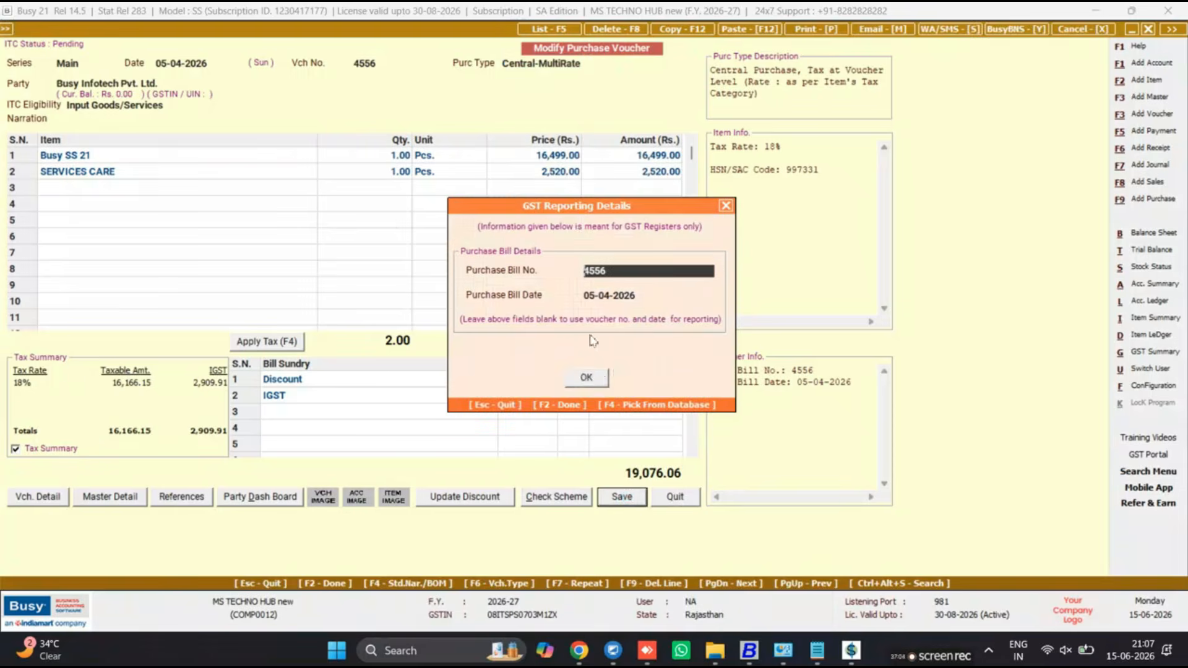
left_click(602, 381)
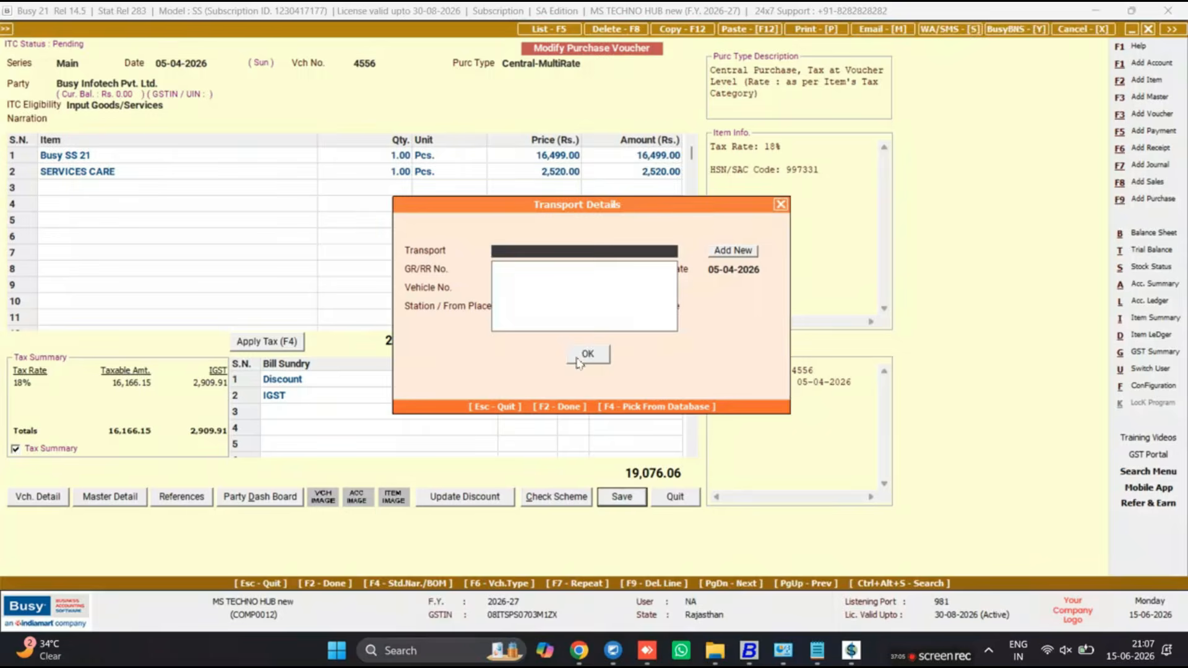
left_click(581, 364)
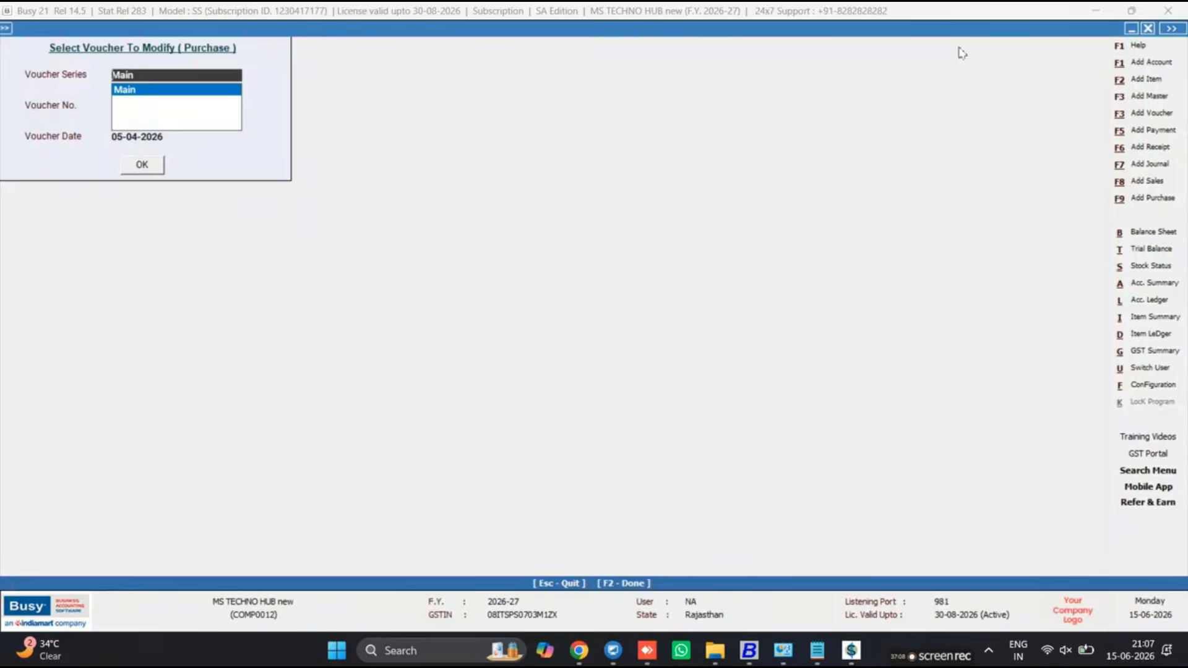
key("Escape")
key("Escape")
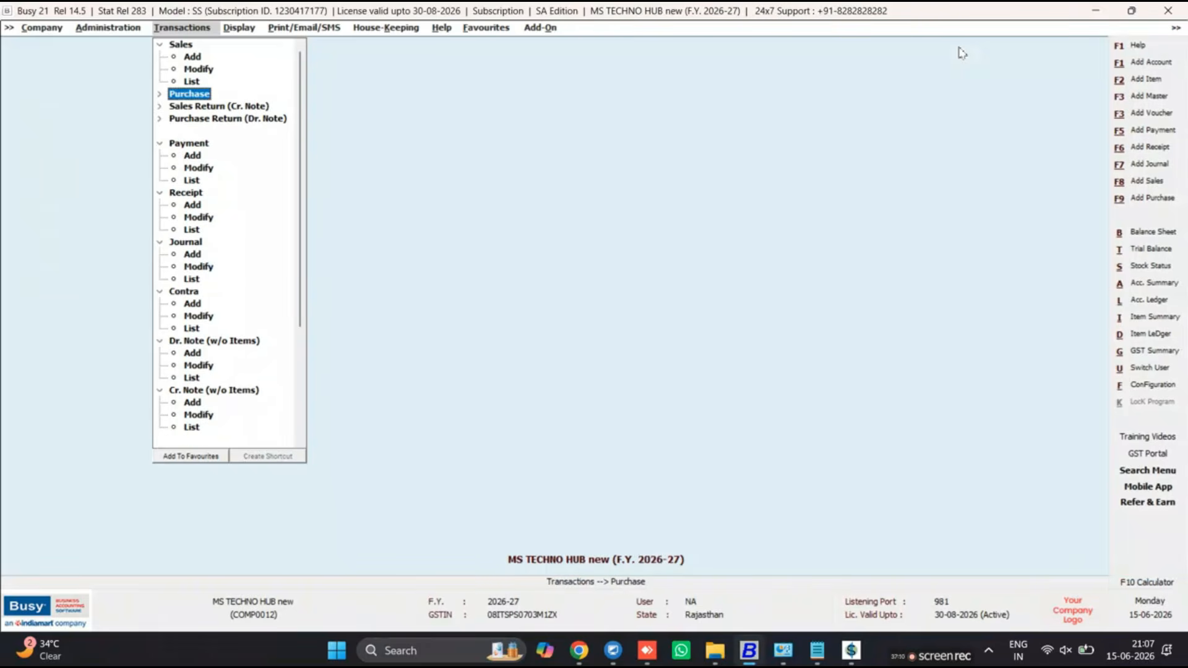
Start a new sales voucher in the Main series dated 05-04-2026.
key("Down")
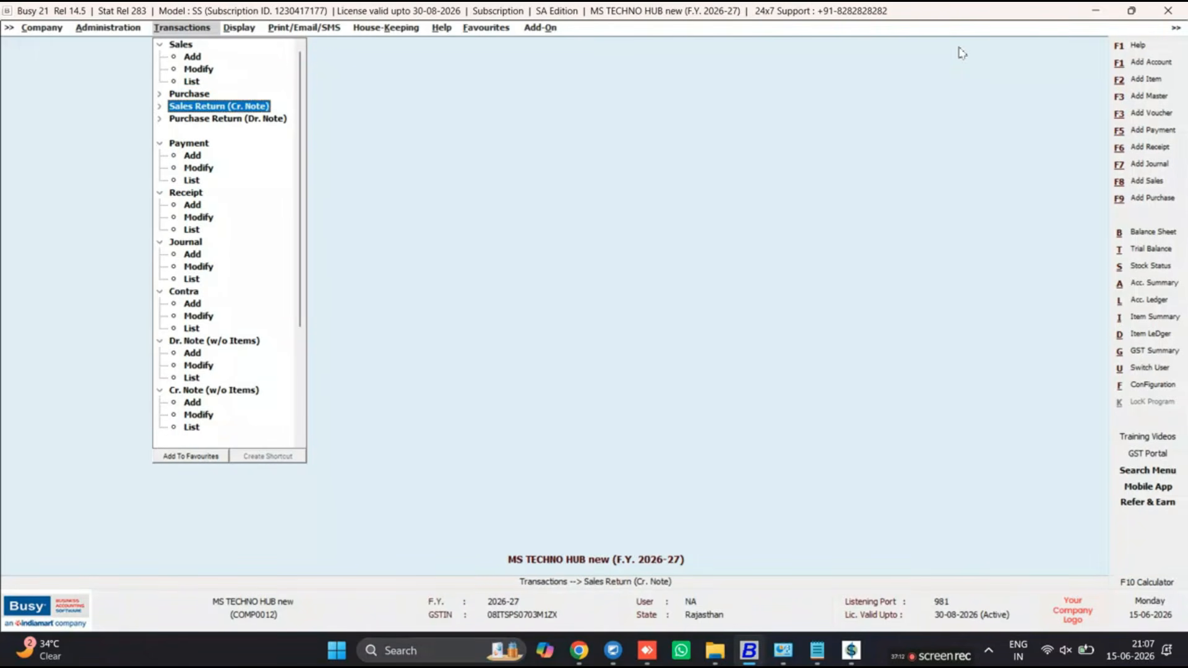
key("Down")
key("Up")
key("Up")
key("Up")
key("Up")
key("Up")
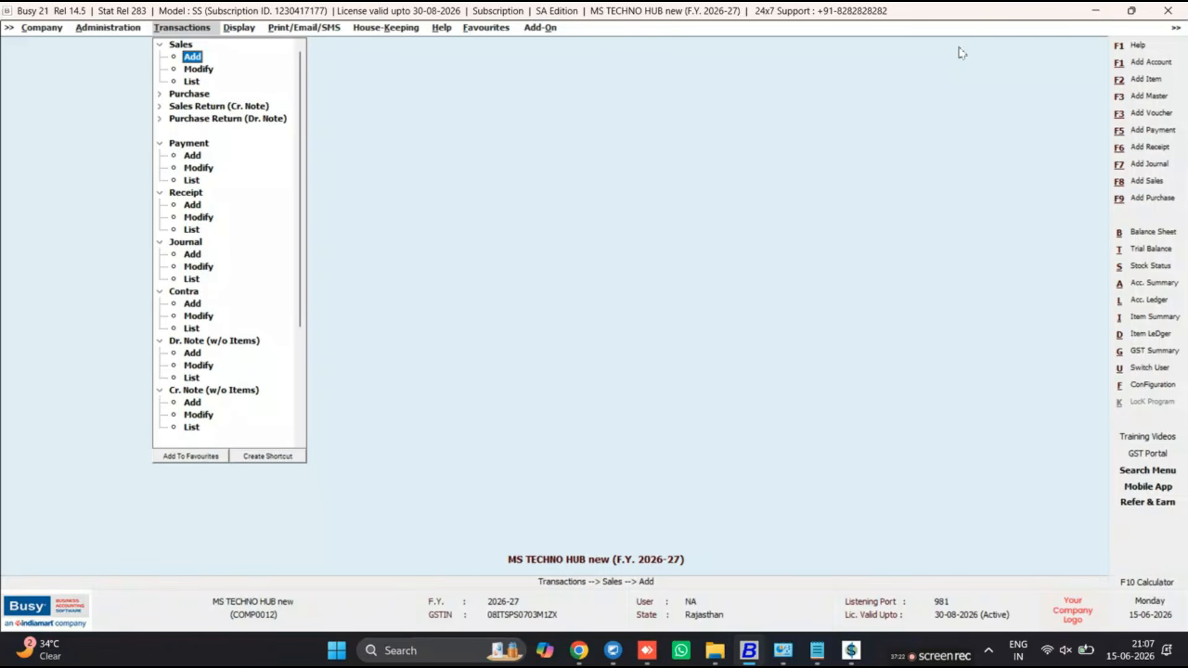
key("Return")
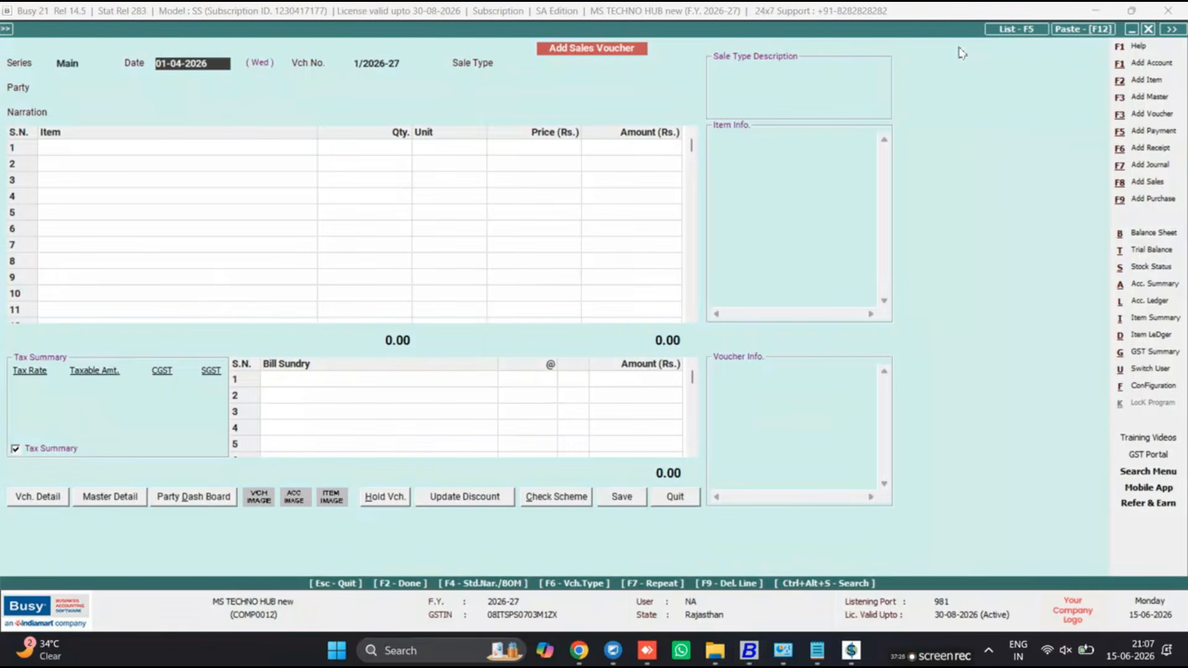
type("5")
key("Return")
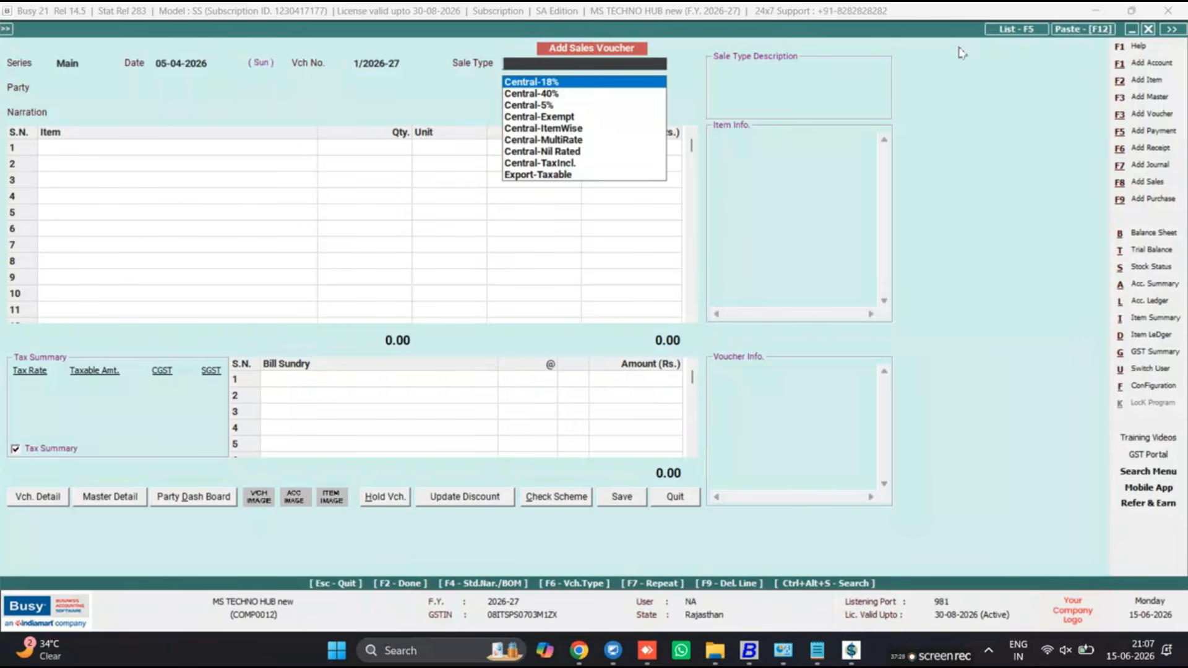
Set the sales voucher's sale type to Local-TaxIncl.
type("TAX")
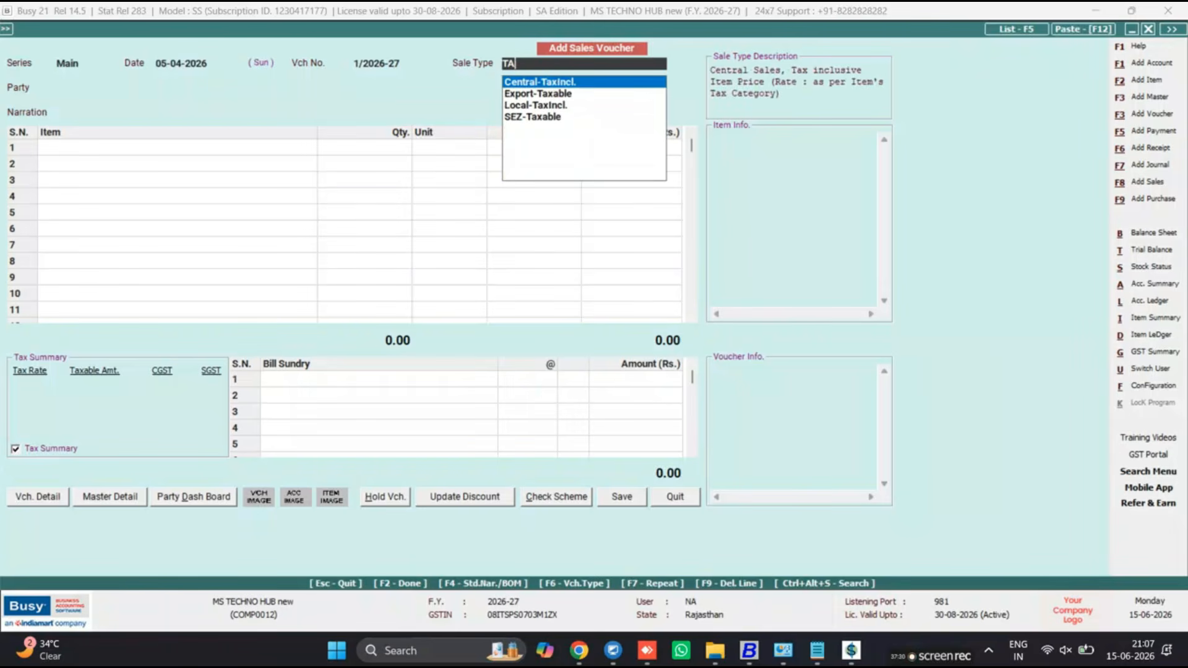
key("Down")
key("Down")
key("Up")
key("Down")
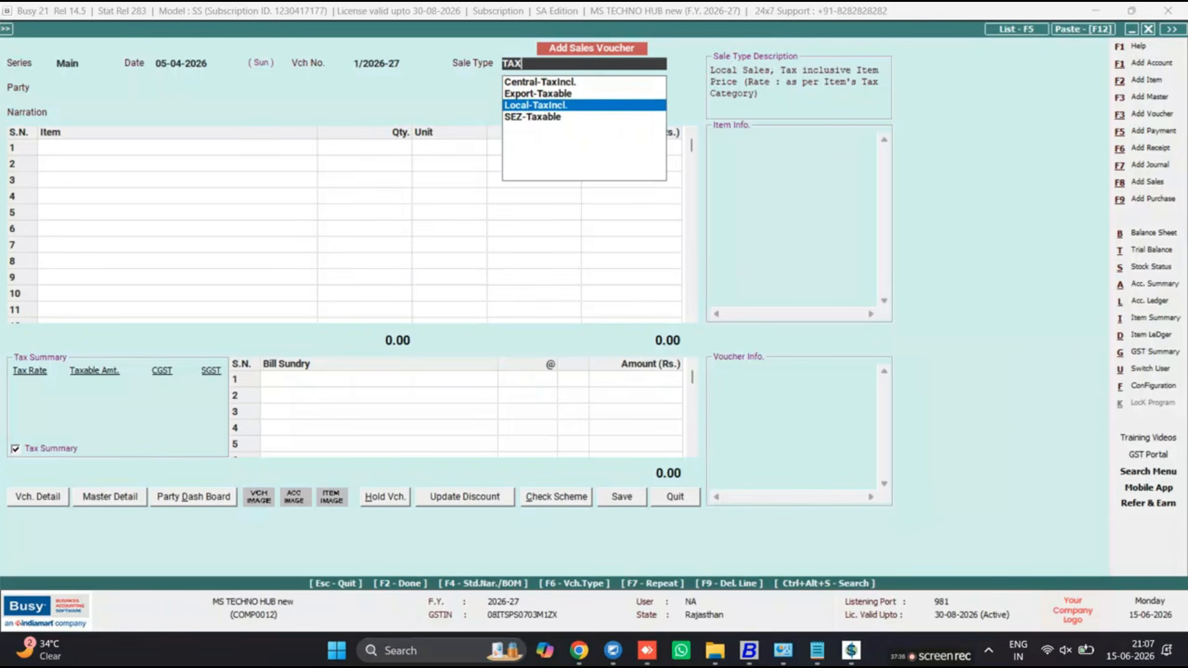
key("Up")
key("Up")
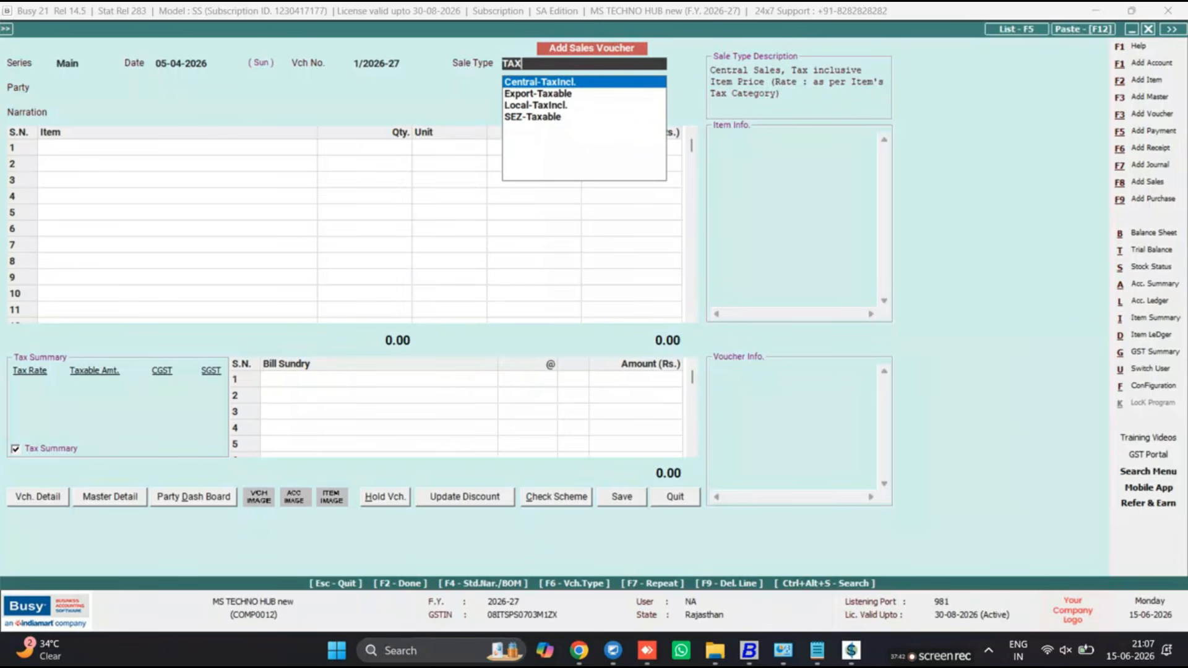
key("Down")
key("Down")
key("Down")
key("Up")
key("Up")
key("Down")
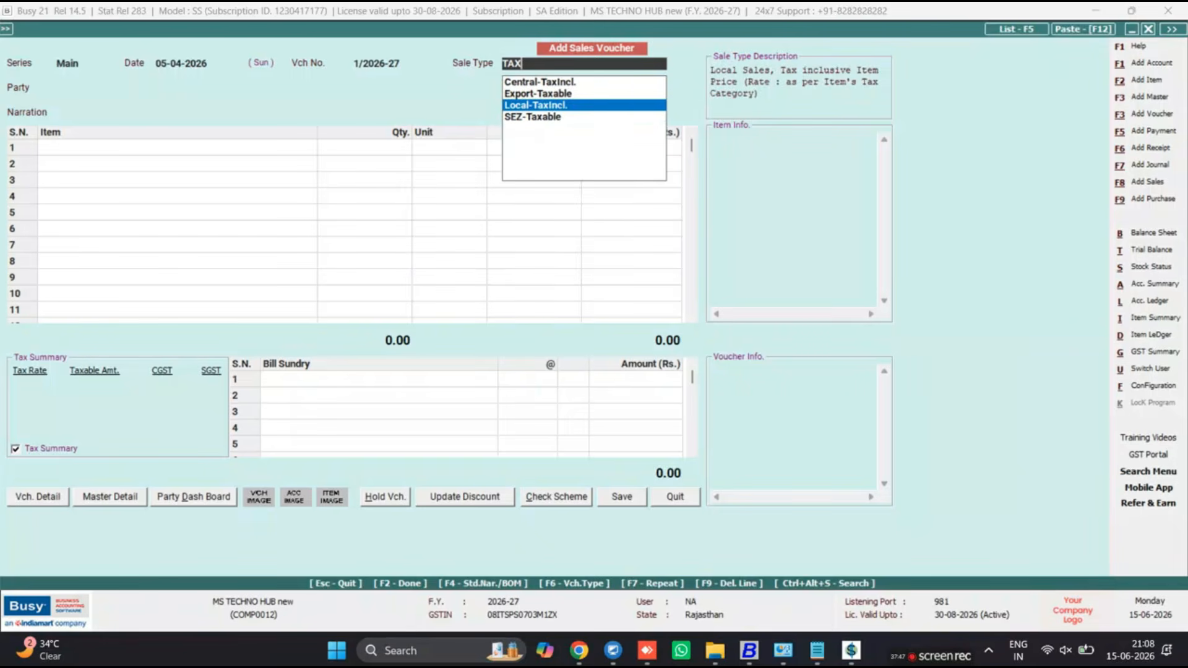
key("Return")
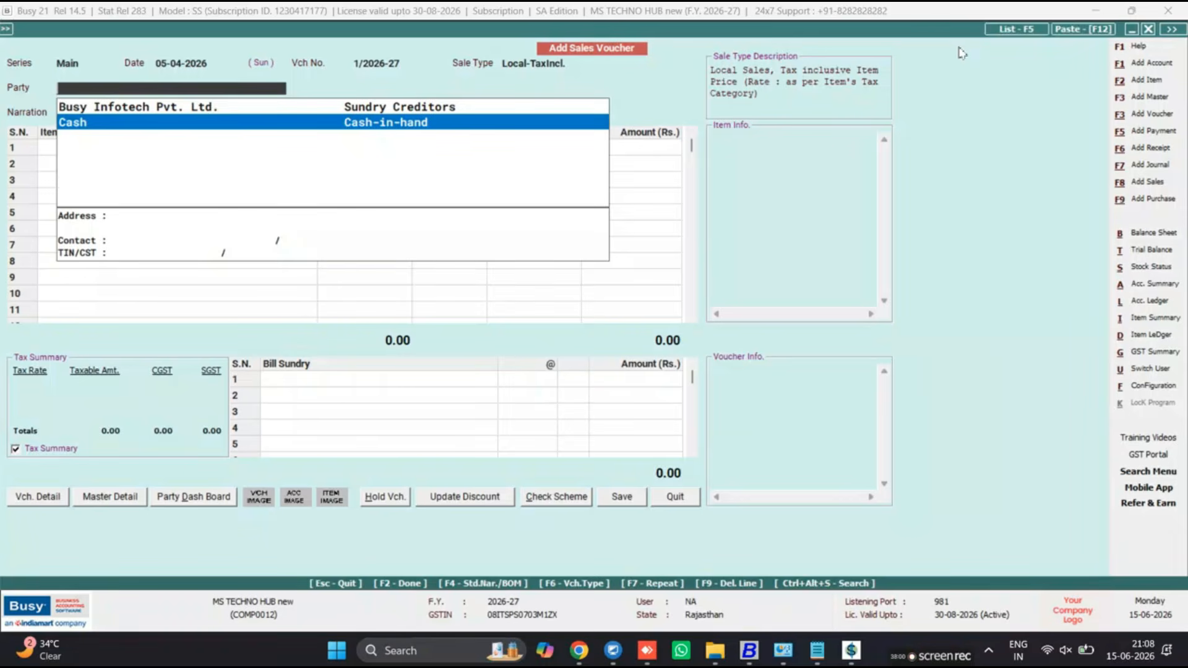
Add a new party account named SHREE SHYAM TRADERS with the same print name, and filter its account group by SU.
key("Return")
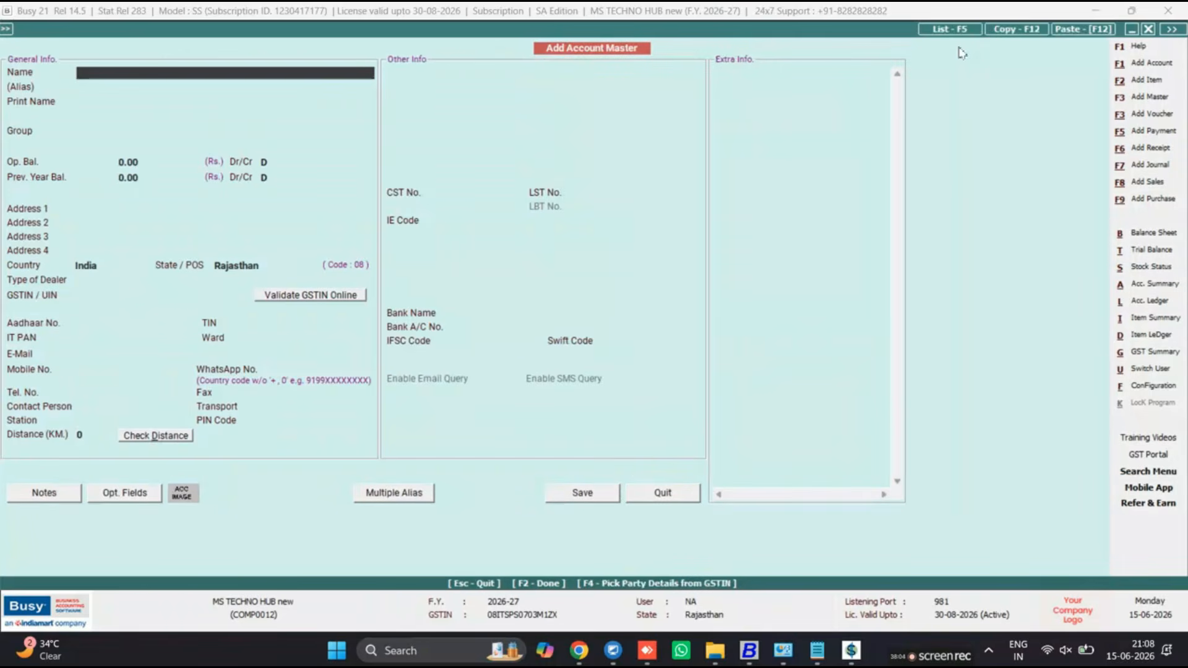
type("SHREE SHYAM TRADERS")
key("Return")
key("Return")
key("Return")
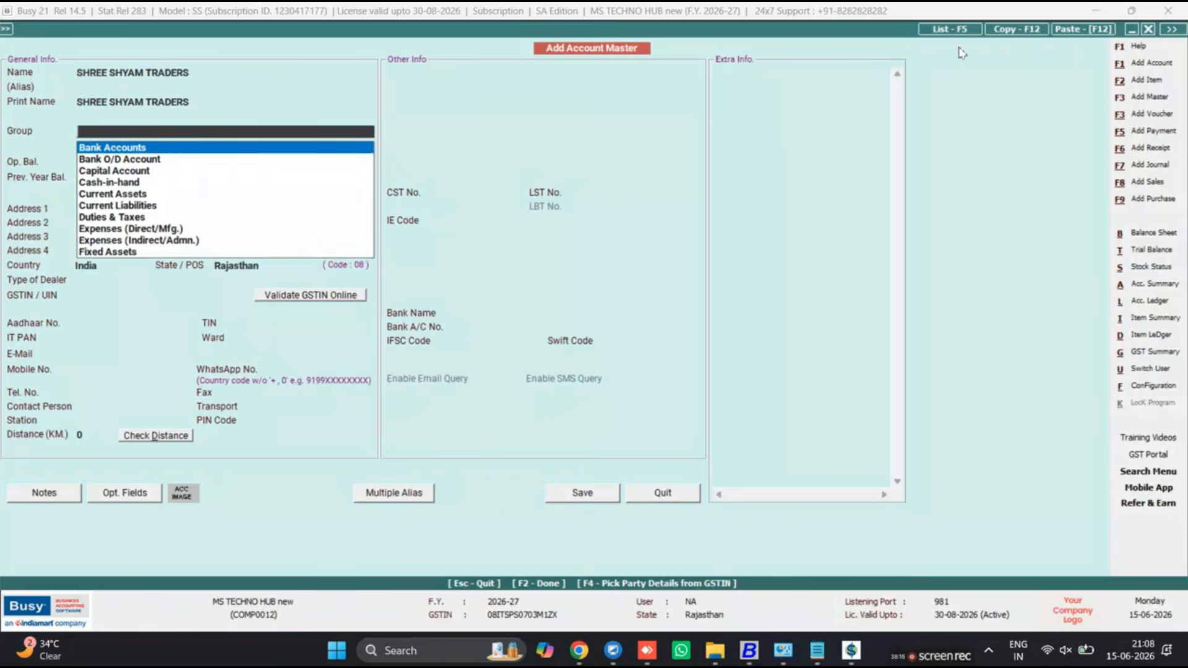
type("S")
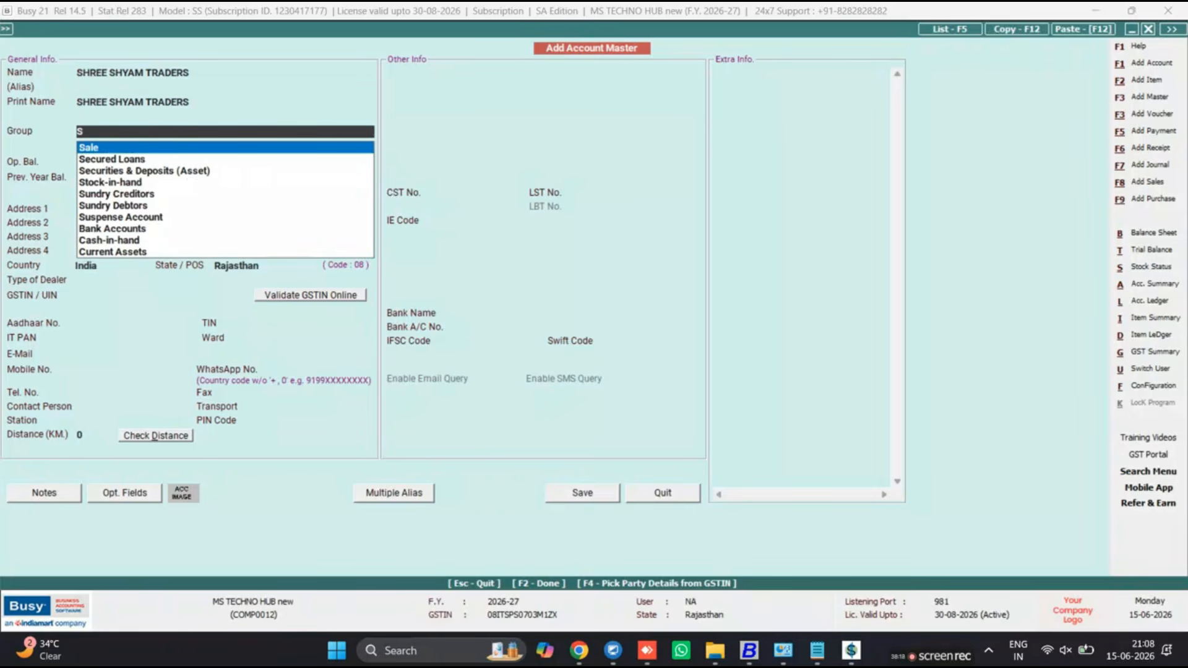
type("U")
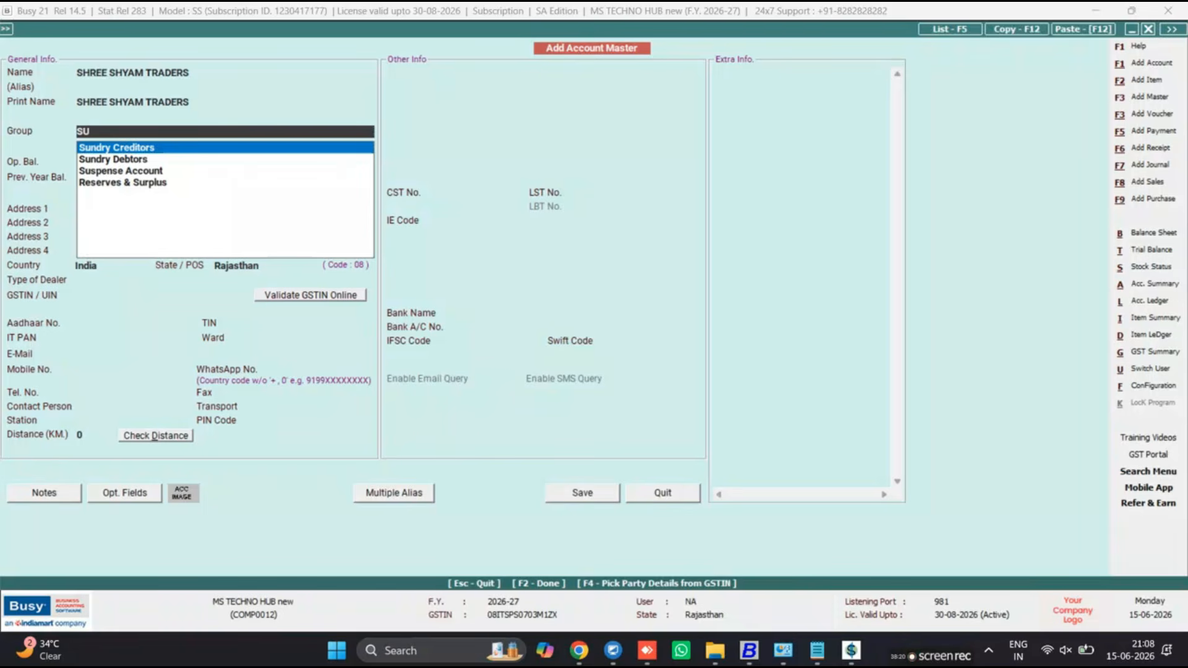
Assign the SHREE SHYAM TRADERS account to the Sundry Debtors group.
key("Down")
key("Up")
key("Down")
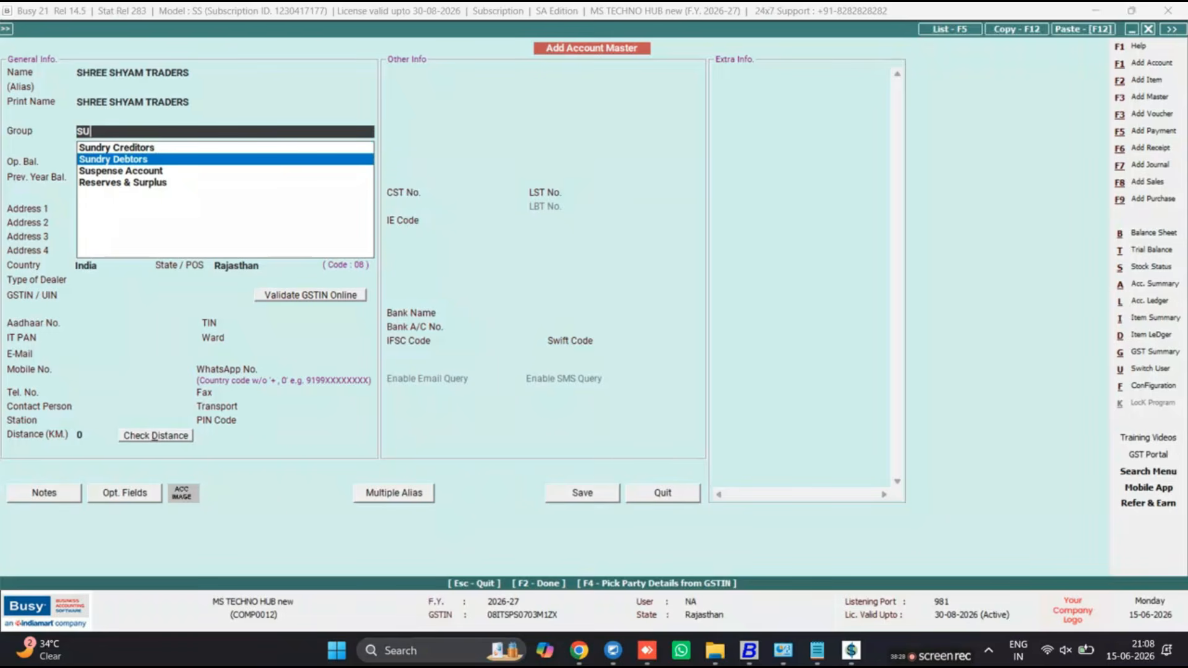
key("Return")
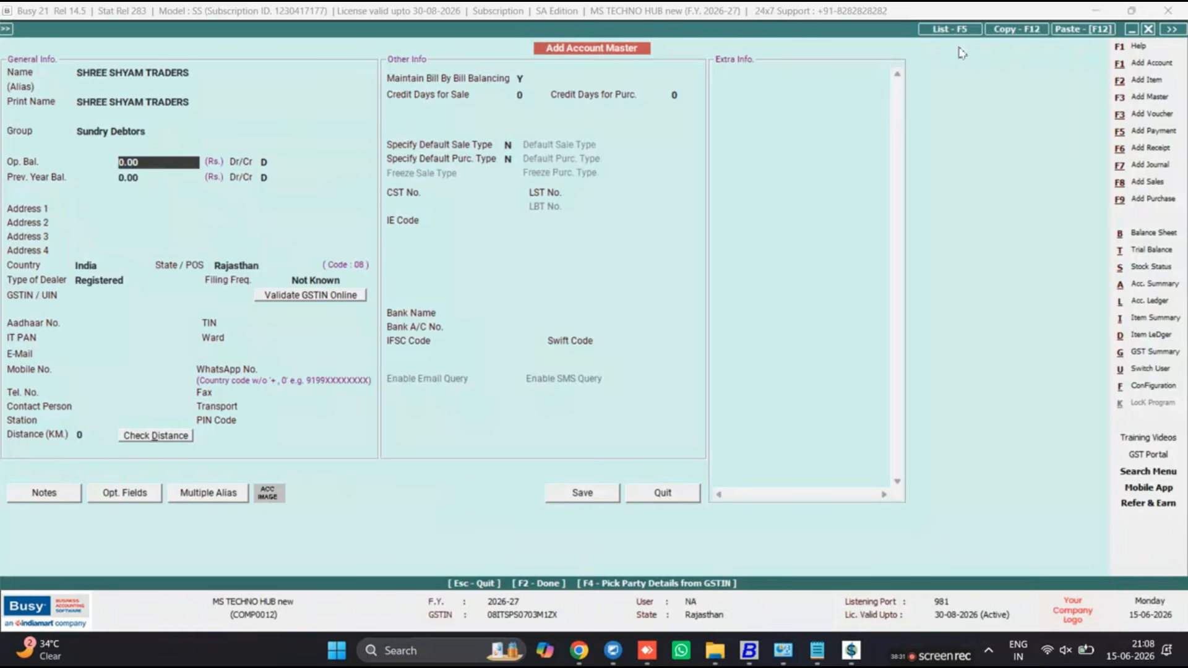
Set the account's type of dealer to Un-Registered, keeping the balance, address and country fields at their defaults.
key("Return")
key("Return")
key("Return")
key("Return")
key("Return")
key("Return")
key("Return")
key("Return")
key("Return")
key("Return")
key("Down")
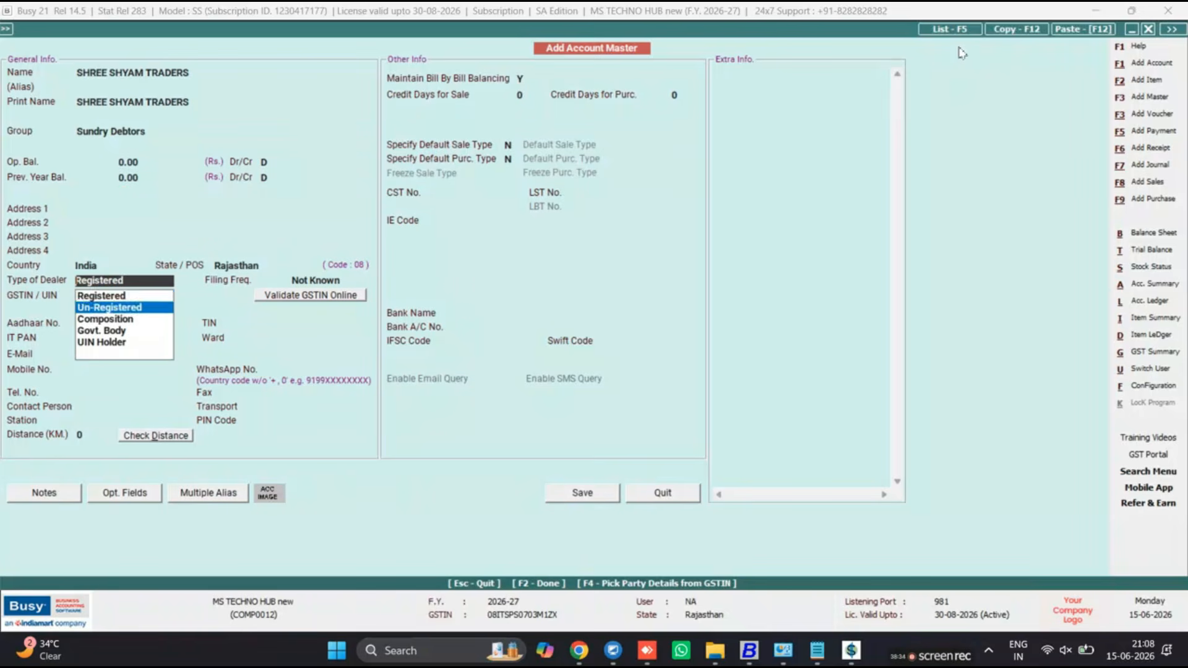
key("Return")
key("Return")
key("Return")
key("Return")
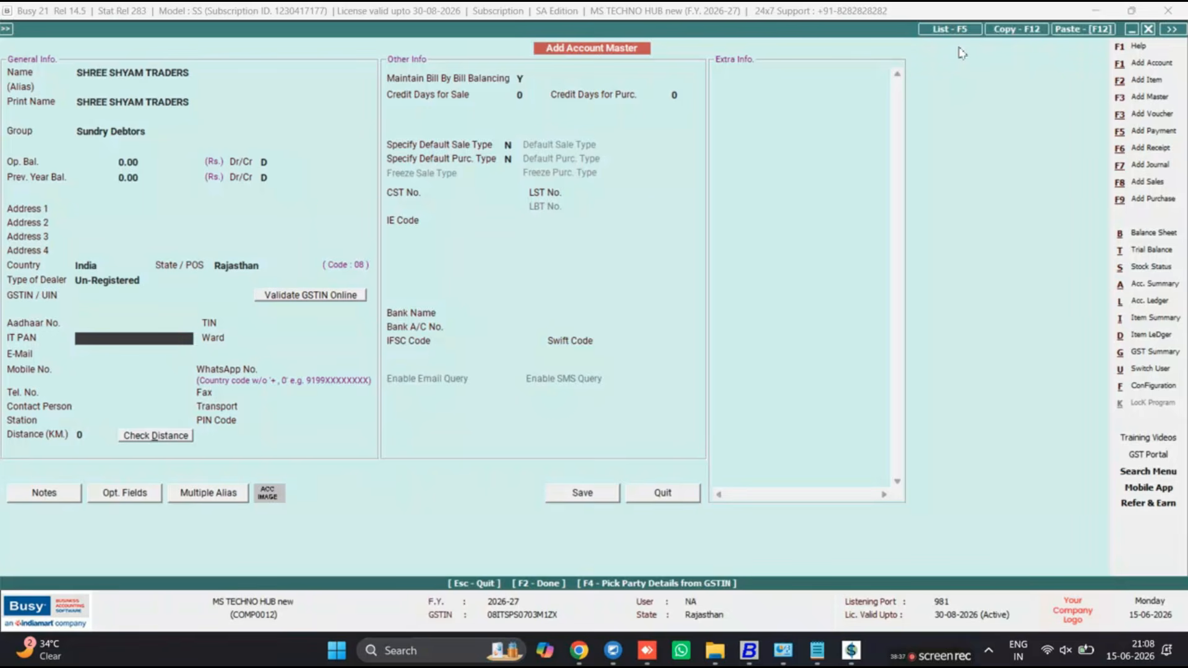
Save the new account as the party of the sales voucher and leave the narration blank.
key("F2")
key("F2")
key("Return")
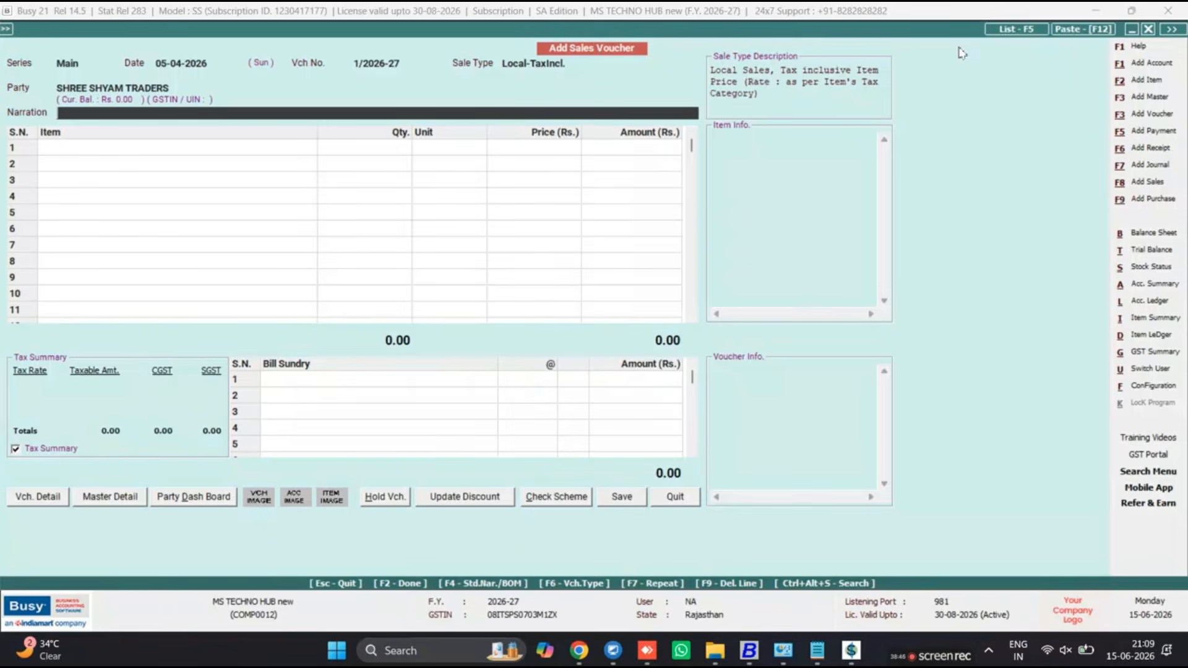
key("Return")
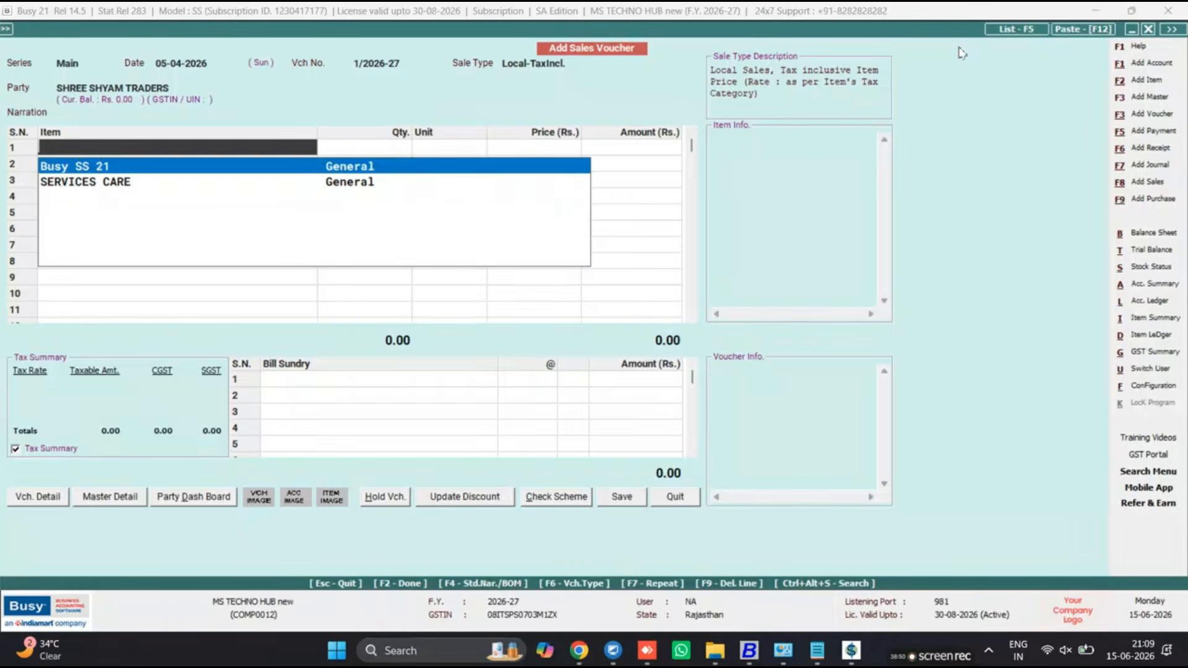
Enter Busy SS 21 as the first item of the sales voucher with a quantity of 1.
key("Down")
key("Up")
key("Return")
key("Left")
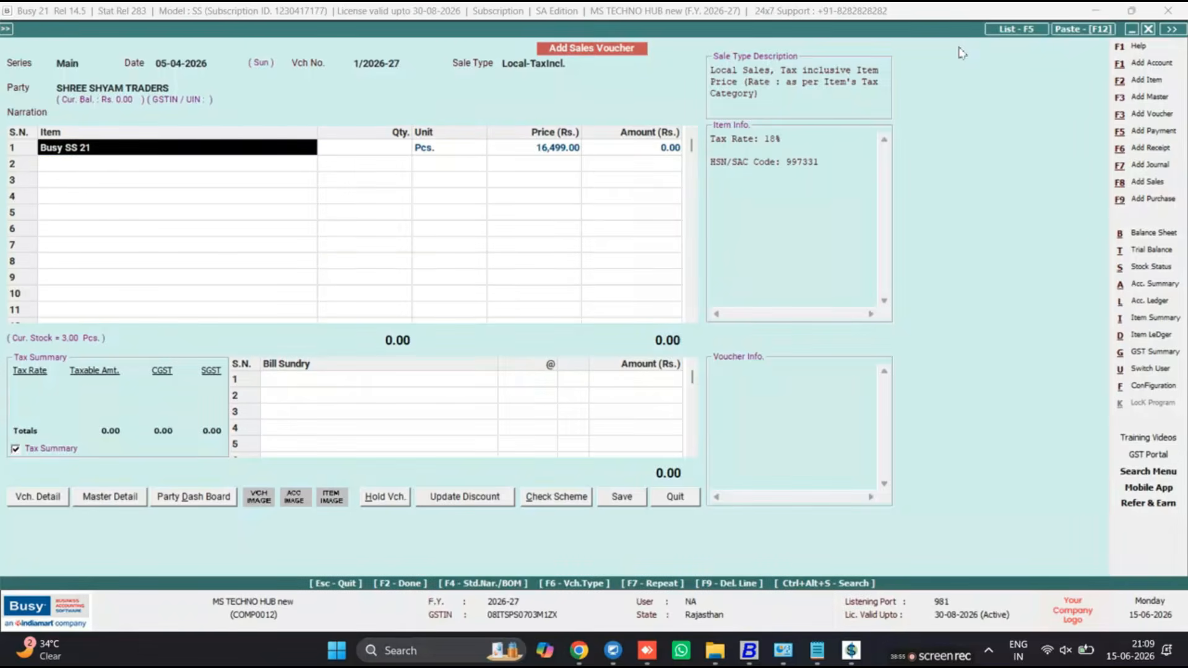
key("space")
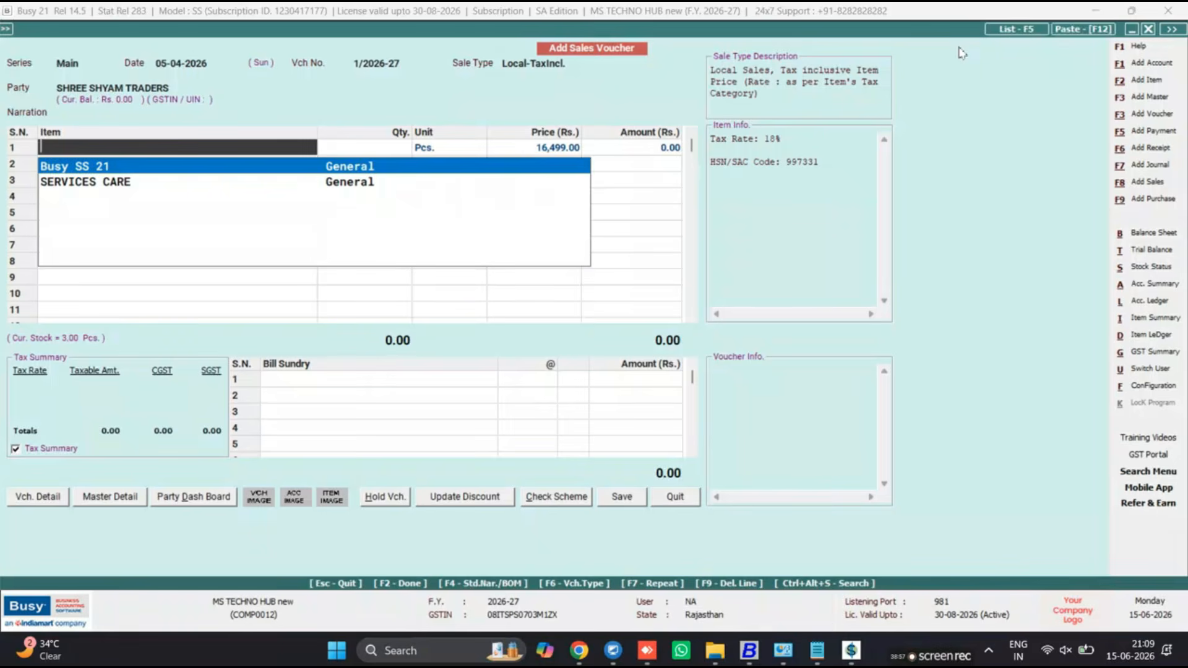
key("Return")
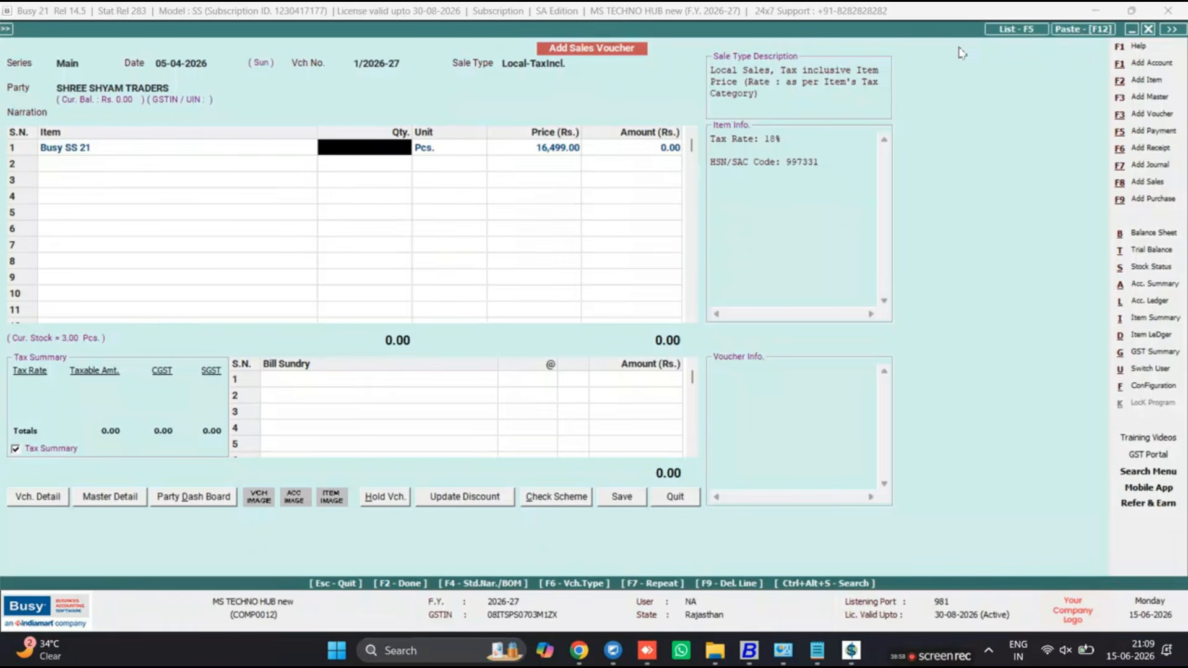
type("1")
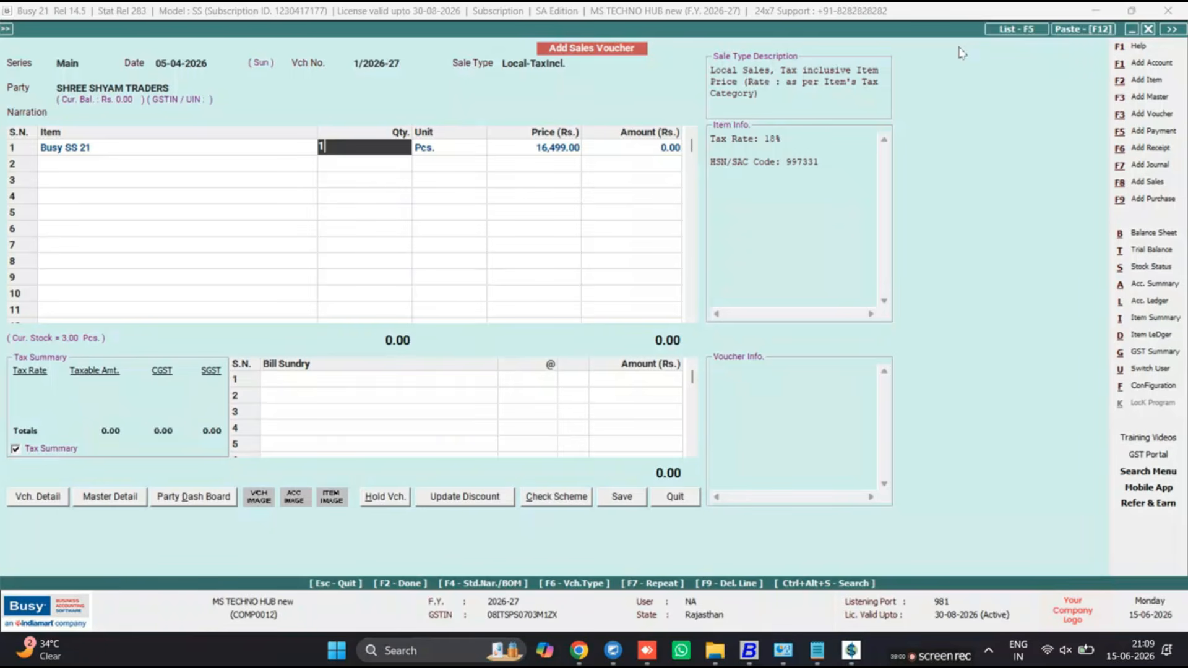
key("Return")
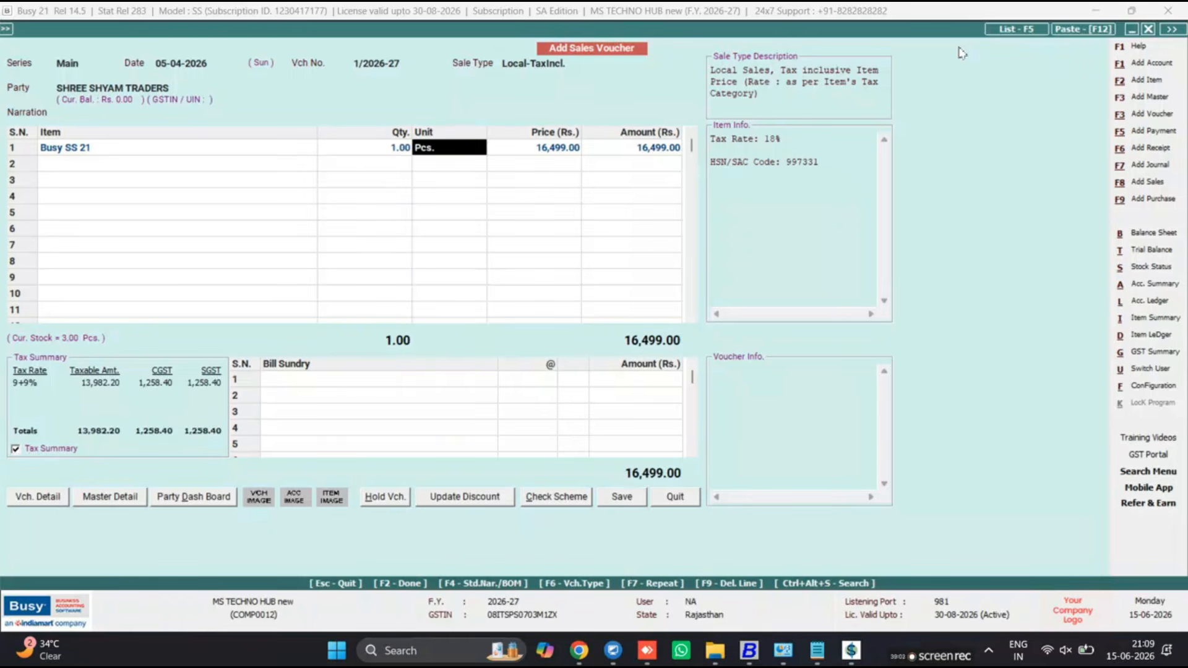
Accept the Busy SS 21 price of 16,499.00 without discount and its default GST rates to complete the item line.
key("Return")
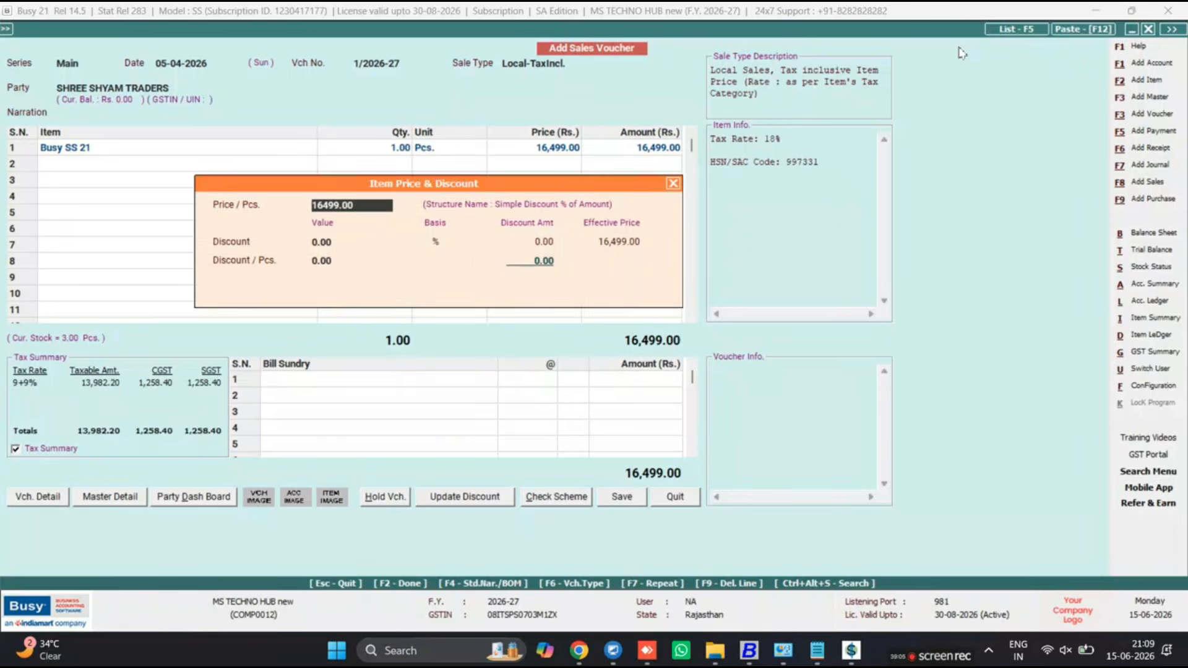
key("Return")
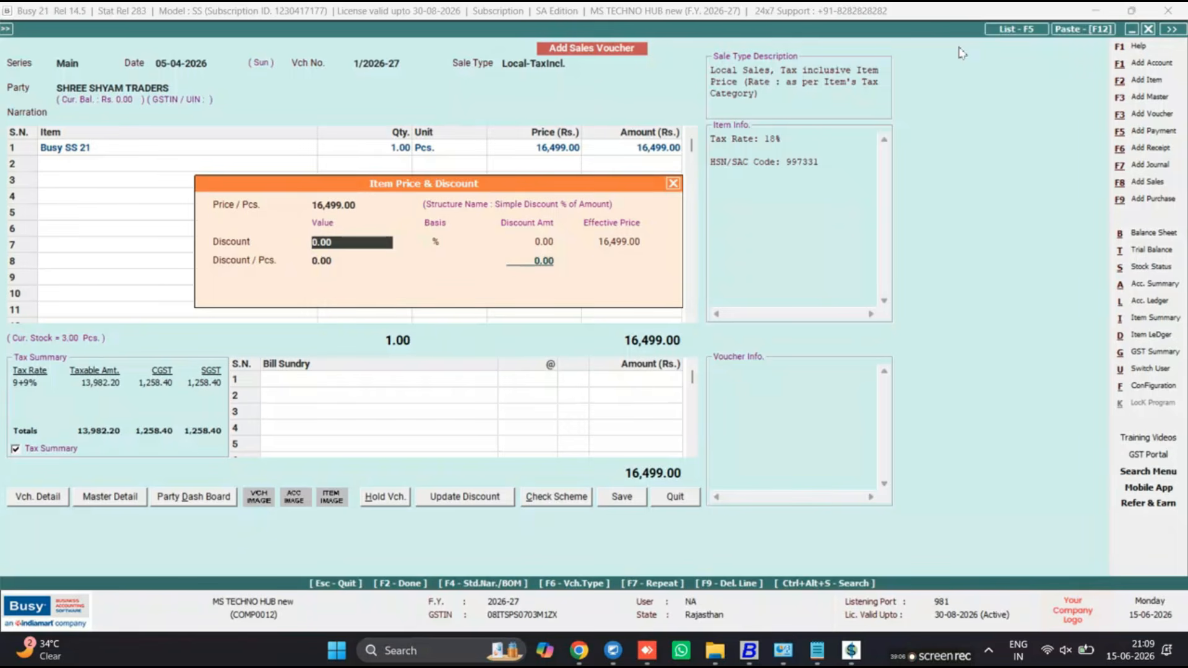
key("Return")
key("Return")
key("Return")
key("Return")
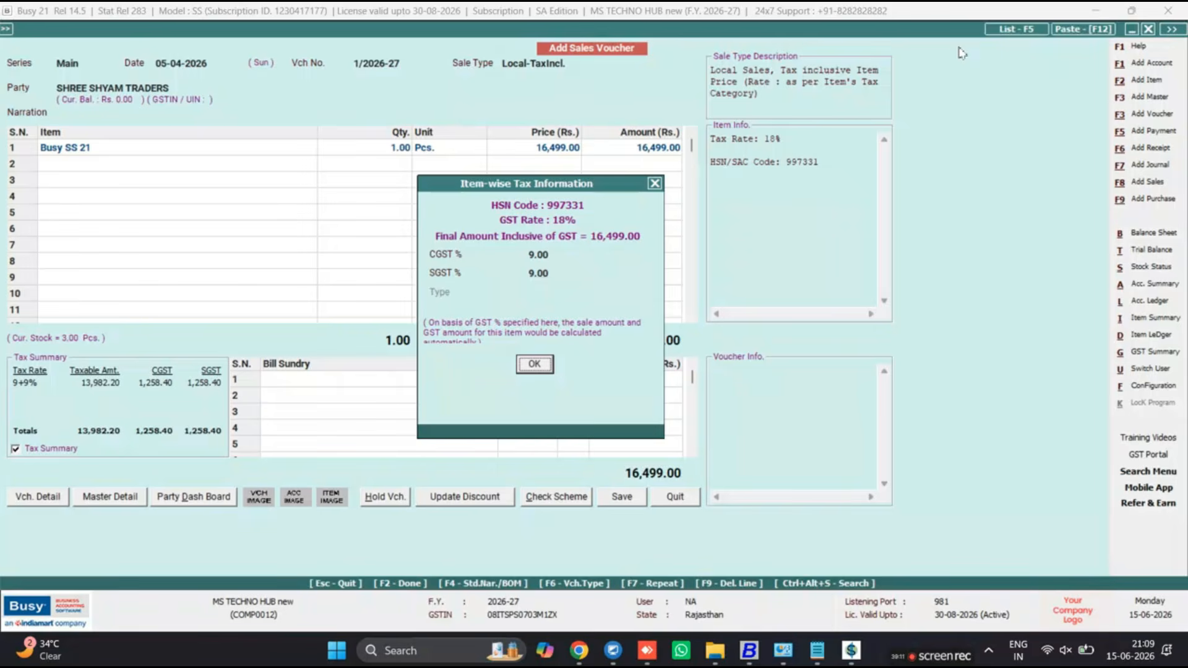
key("Escape")
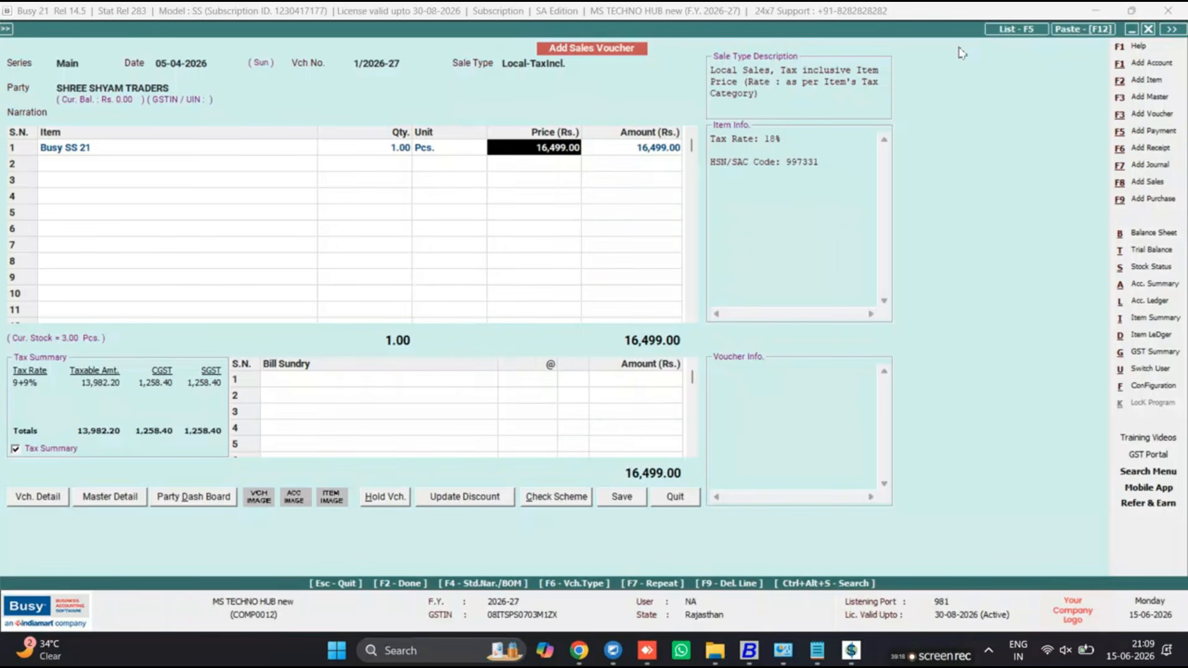
key("Return")
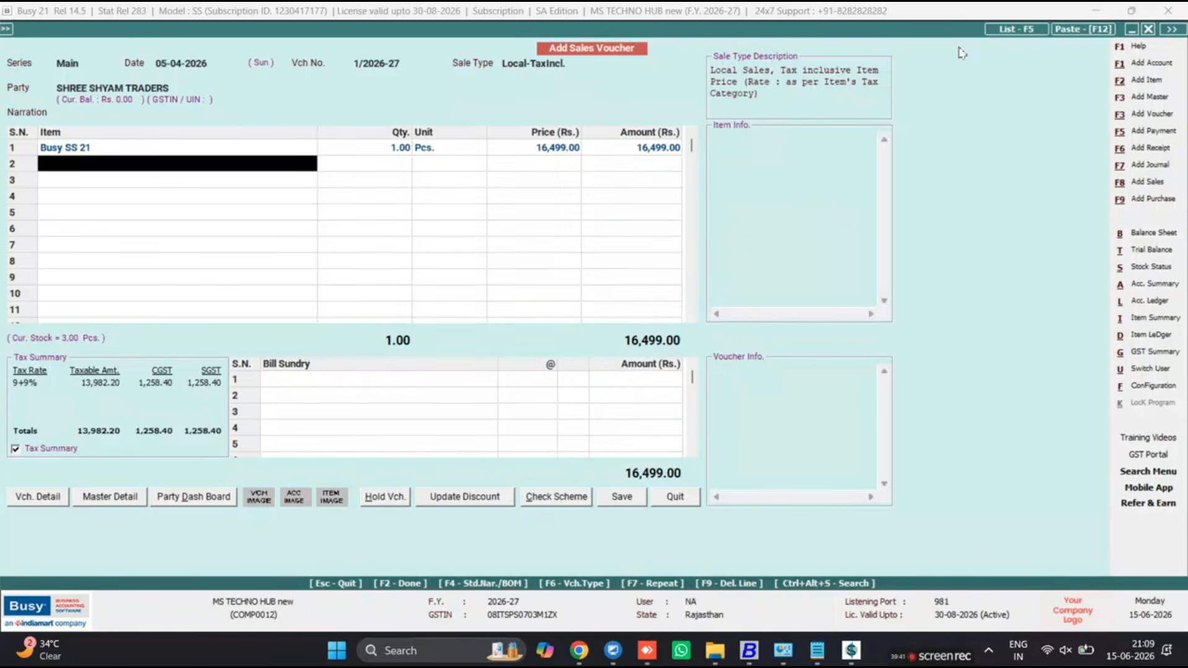
Add SERVICES CARE as the second item with quantity 1, price 3,000.00 and no discount.
key("Down")
key("Return")
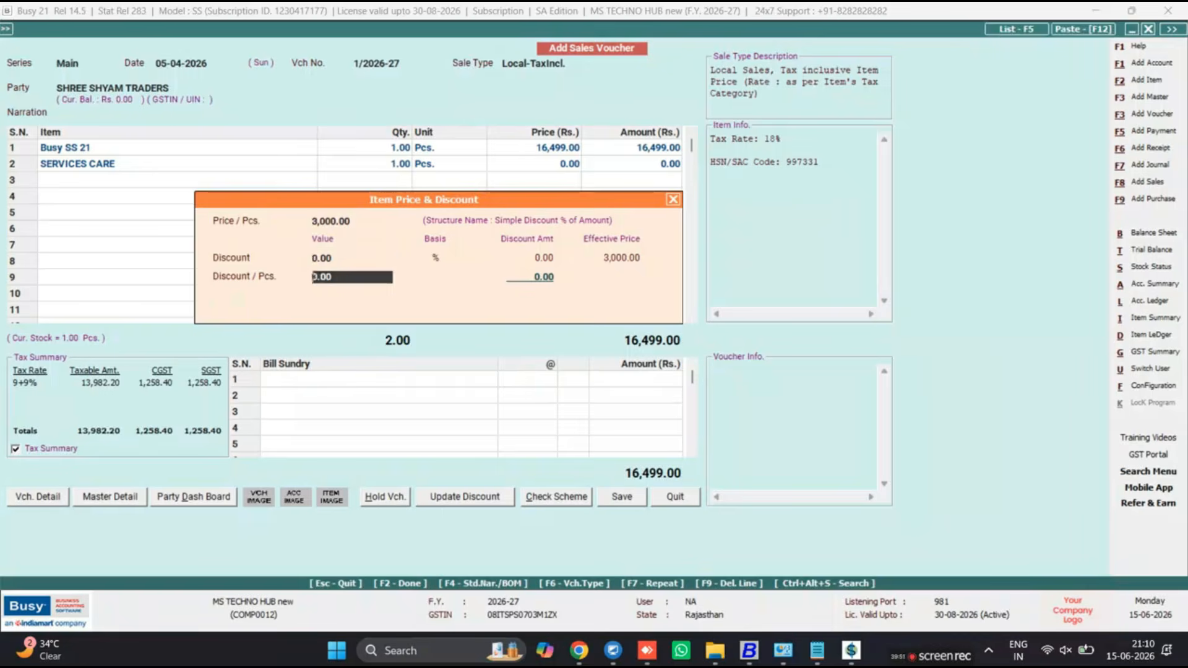
key("Return")
key("Return")
key("Return")
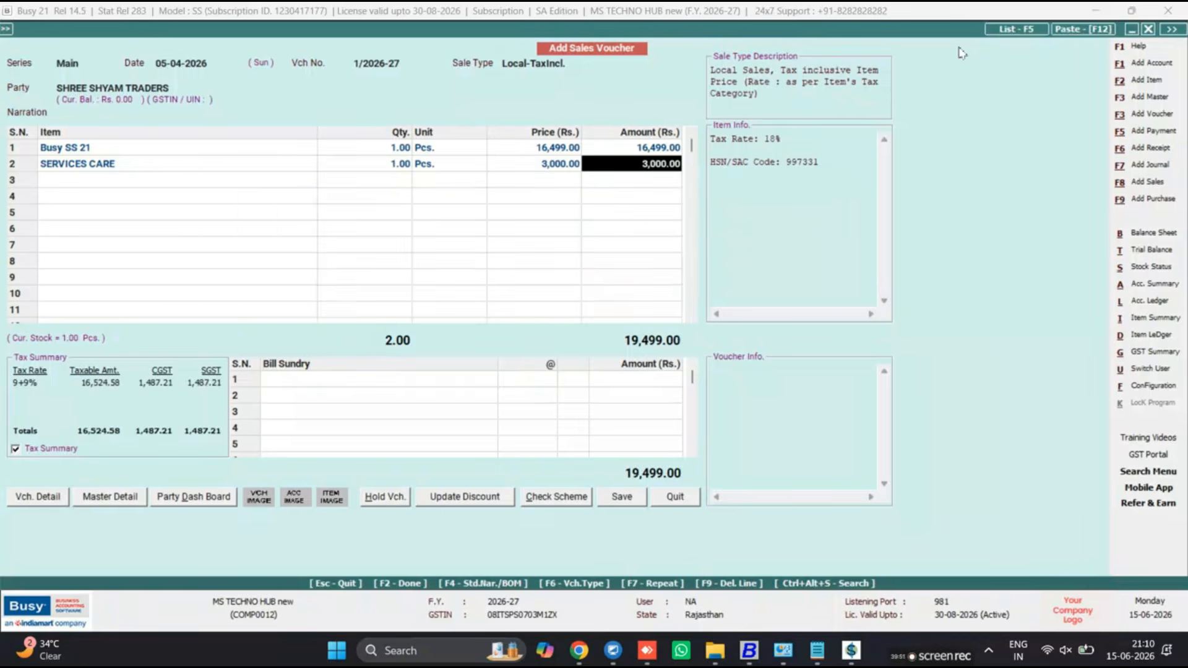
key("Return")
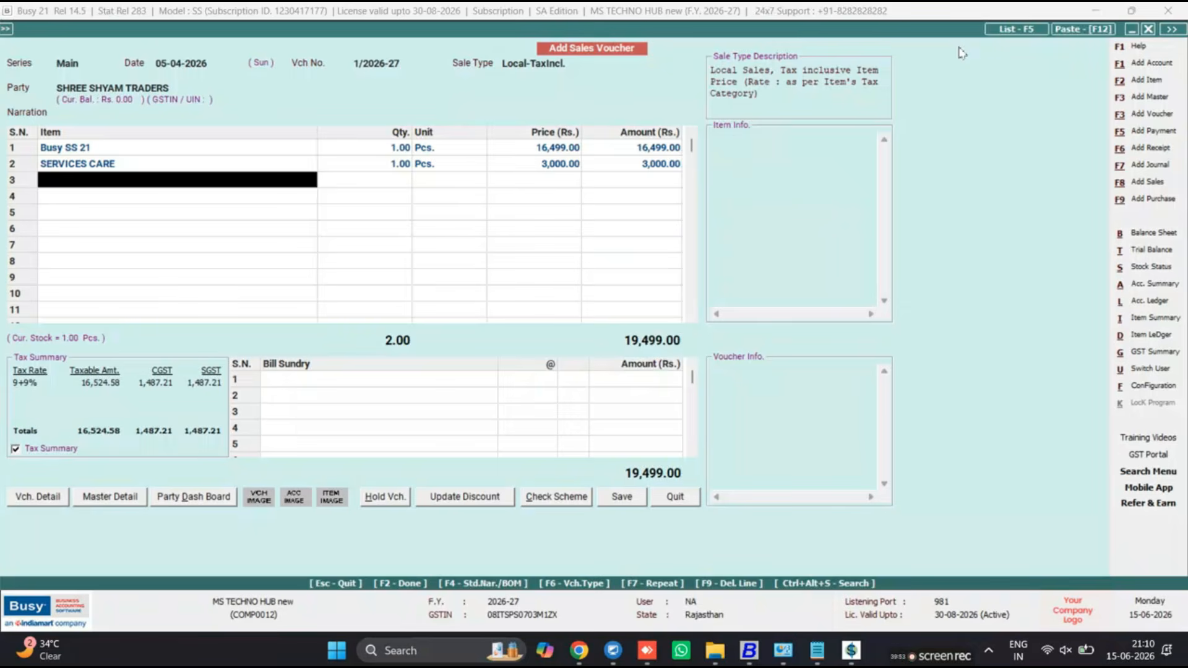
Save the sales voucher and review the items, taxes and total of its standard invoice in print preview.
key("F2")
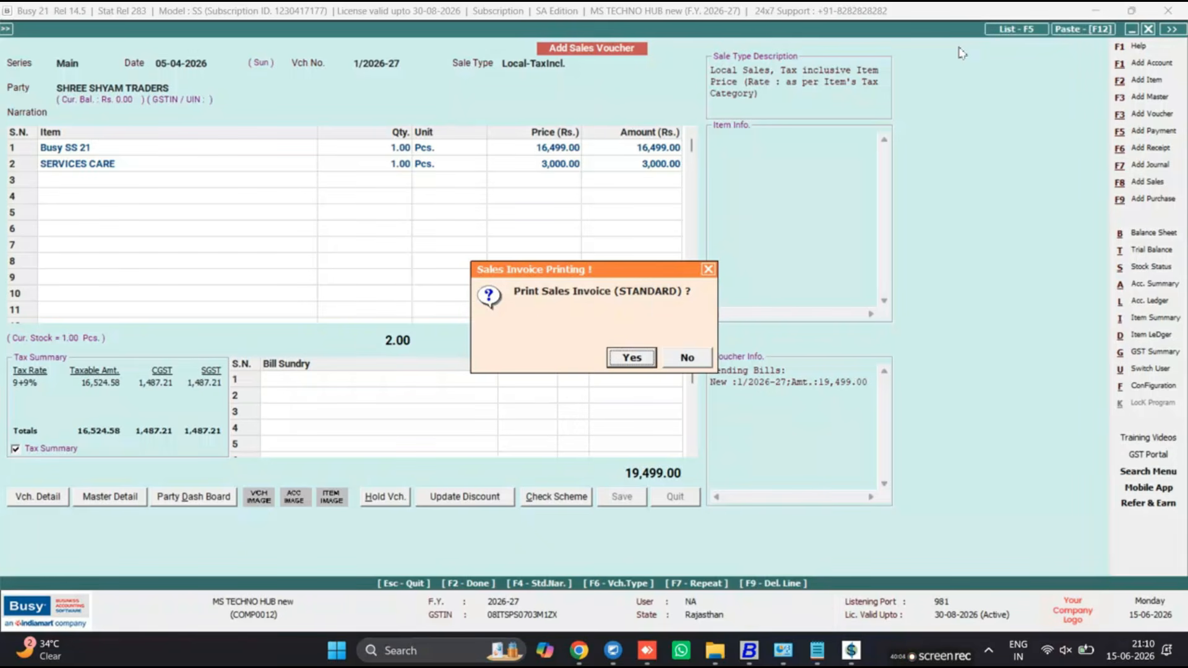
key("Return")
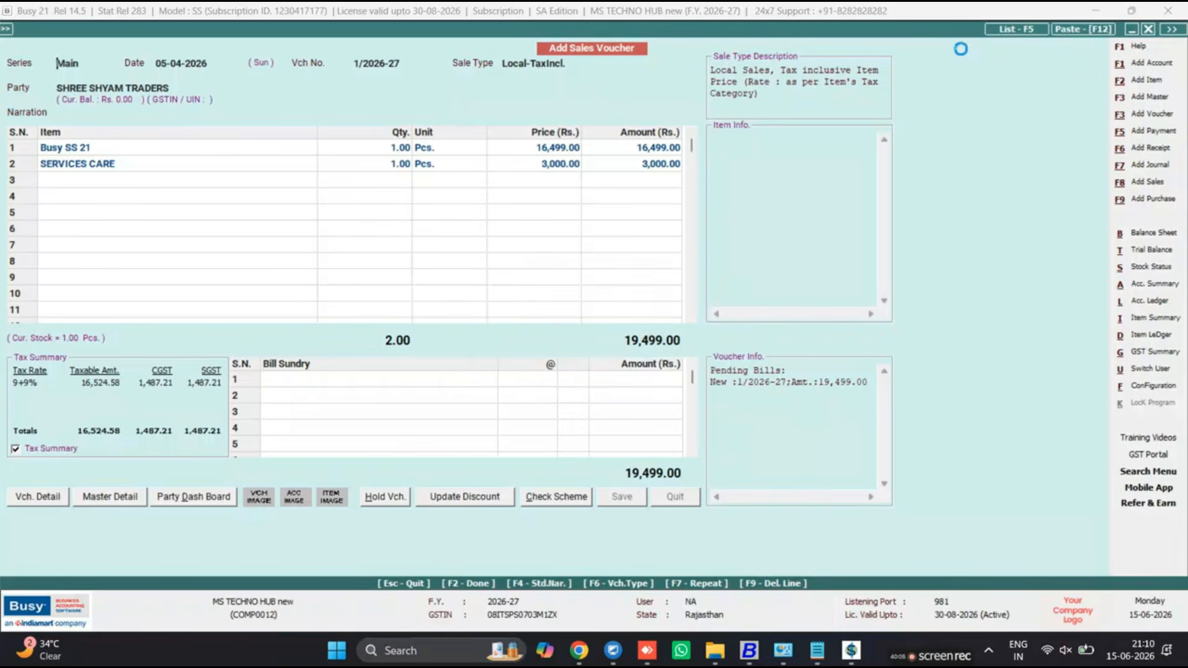
scroll(1180, 228, "down", 5)
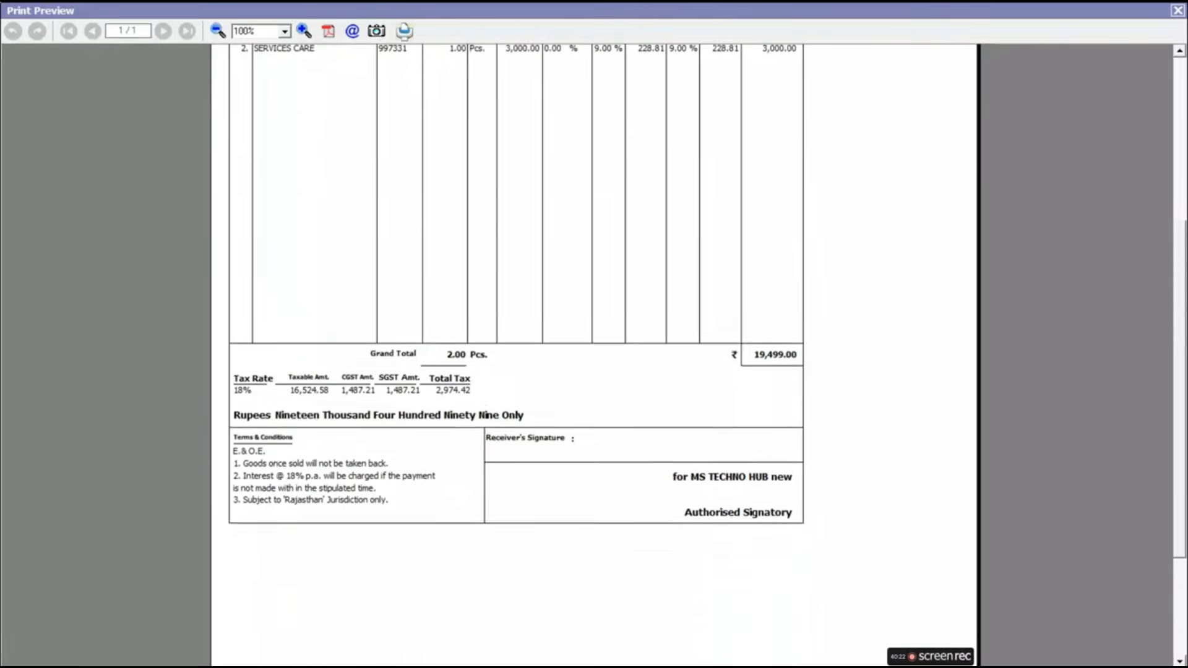
scroll(407, 119, "up", 5)
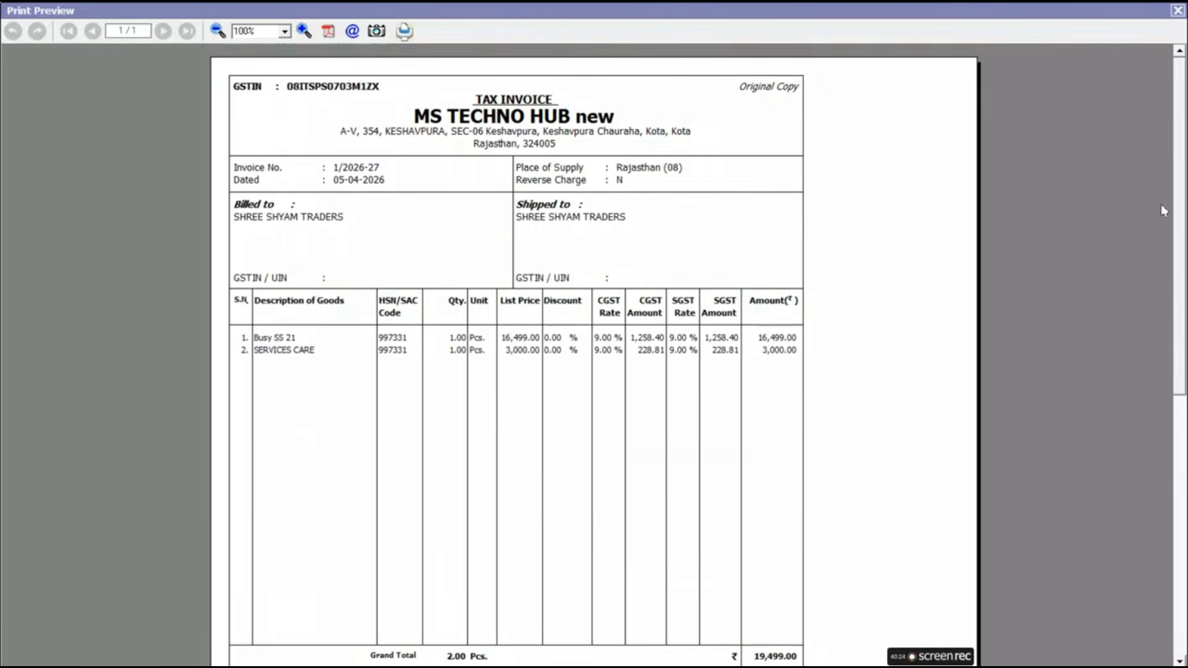
left_click(304, 31)
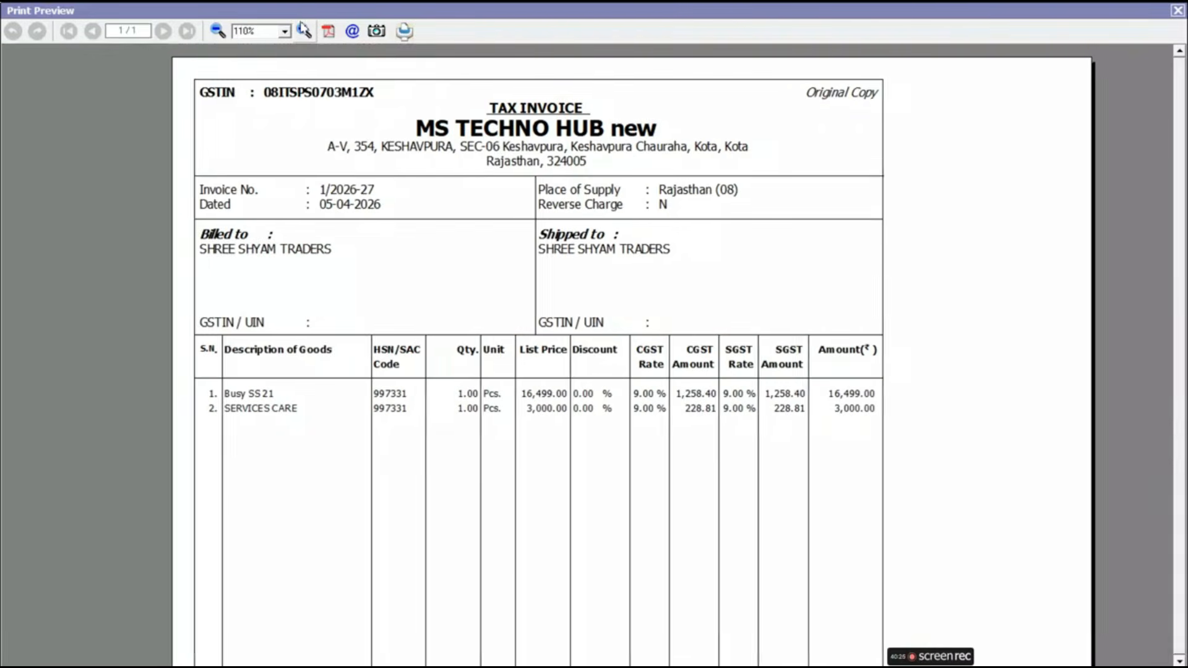
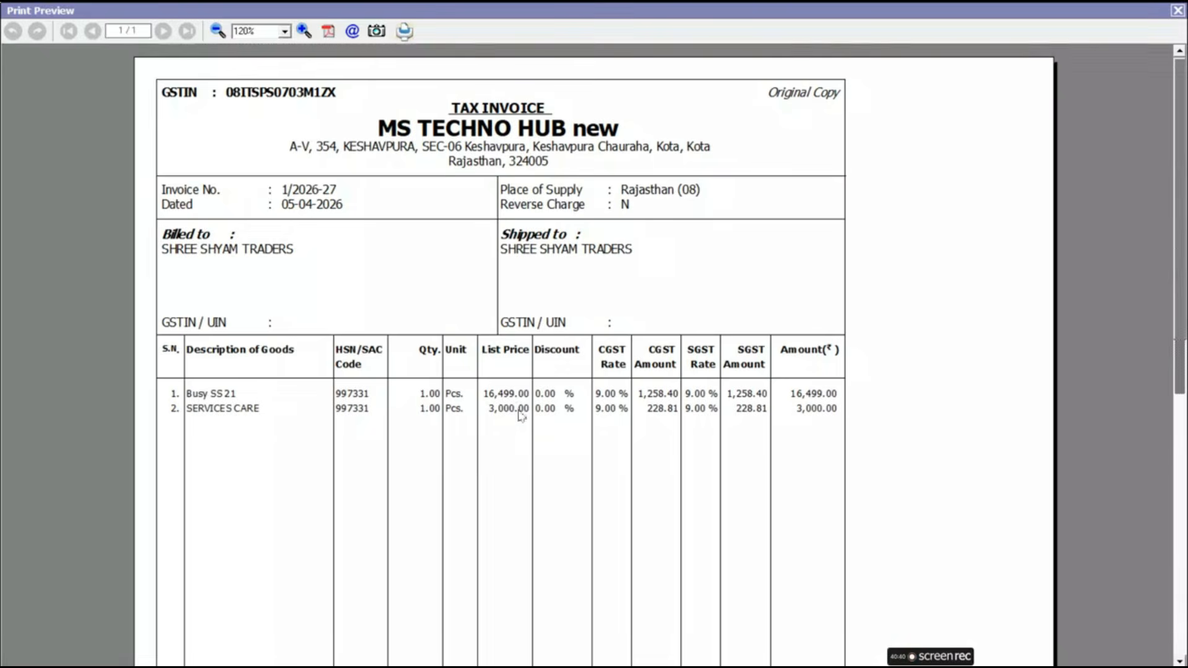
scroll(1182, 371, "down", 10)
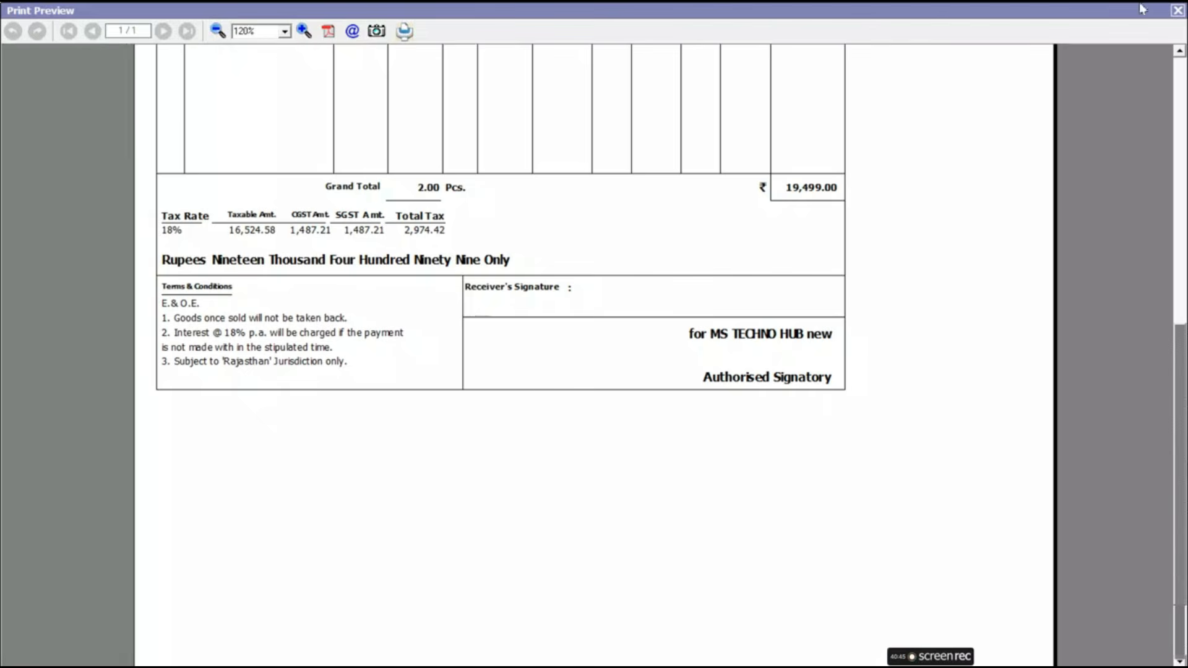
left_click(1177, 11)
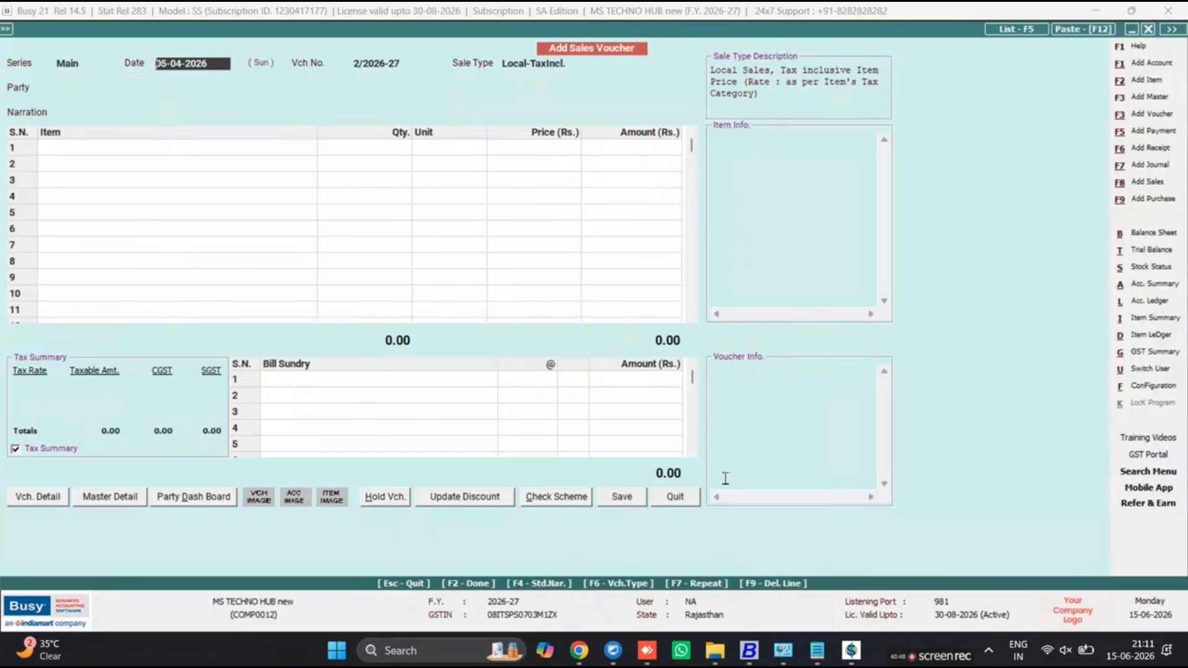
left_click(687, 498)
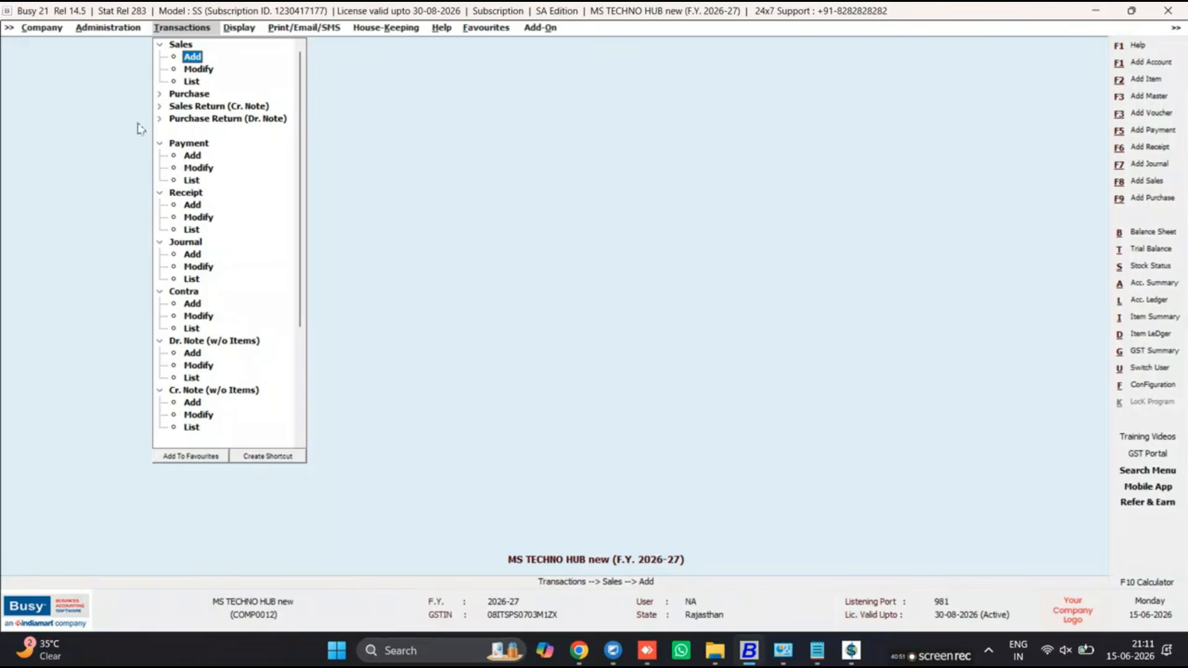
key("Down")
key("Return")
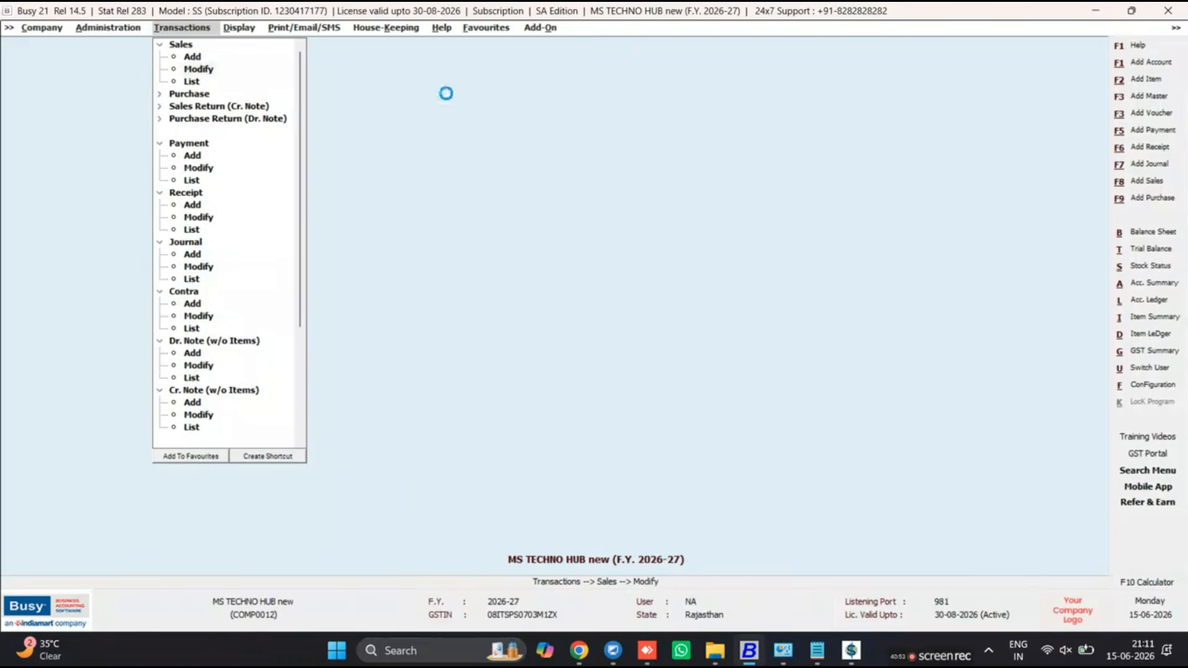
key("Return")
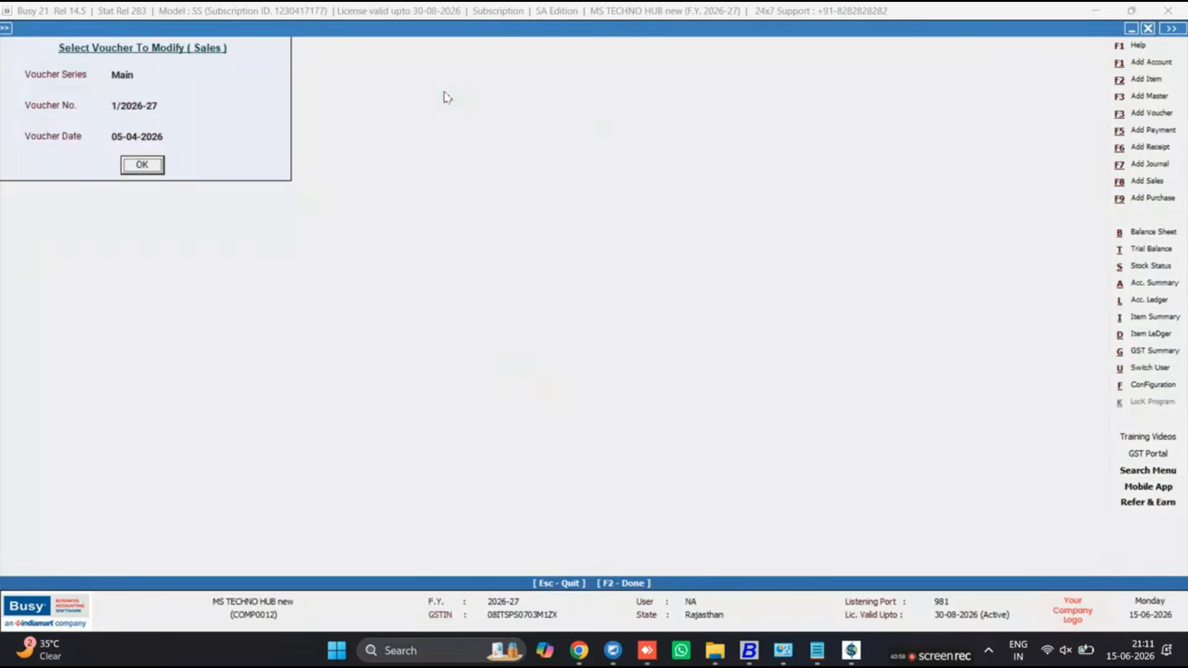
key("Escape")
key("Escape")
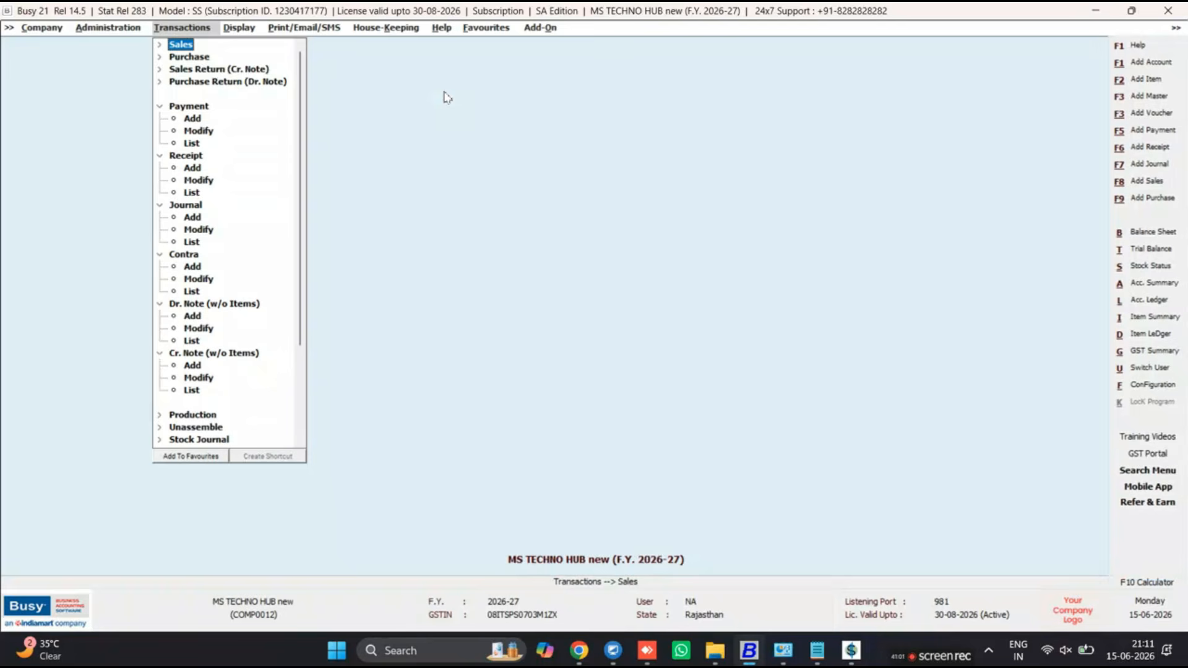
Start a new sales return (credit note) voucher in the Main series dated 06-04-2026.
key("Down")
key("Down")
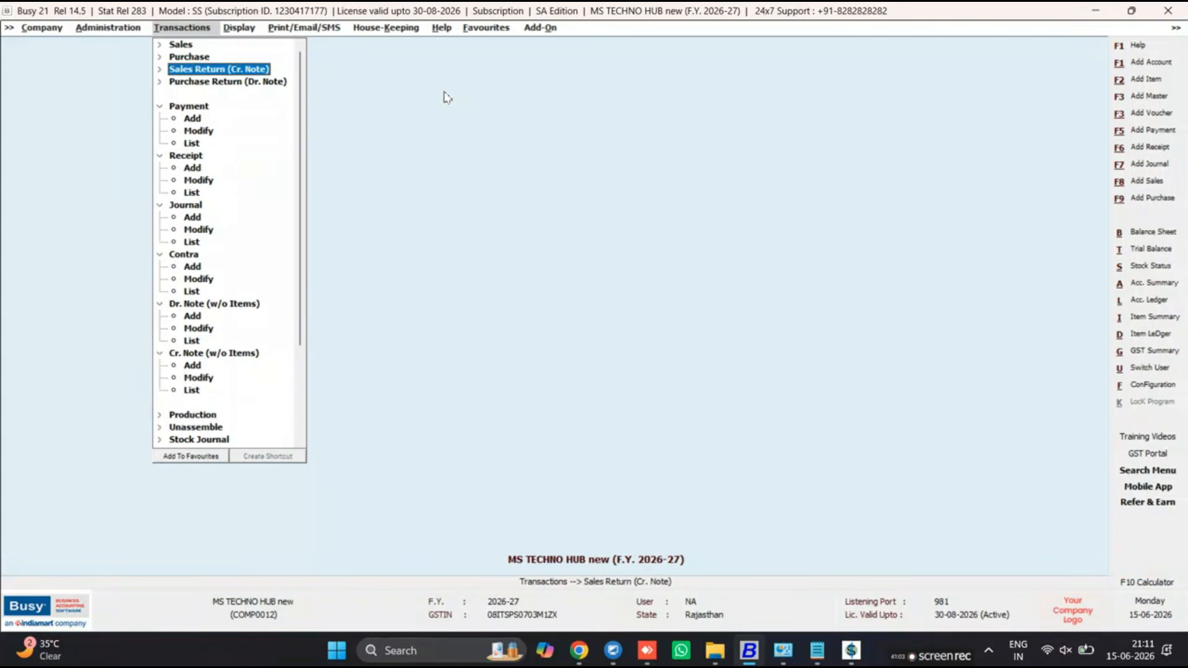
key("Return")
key("Return")
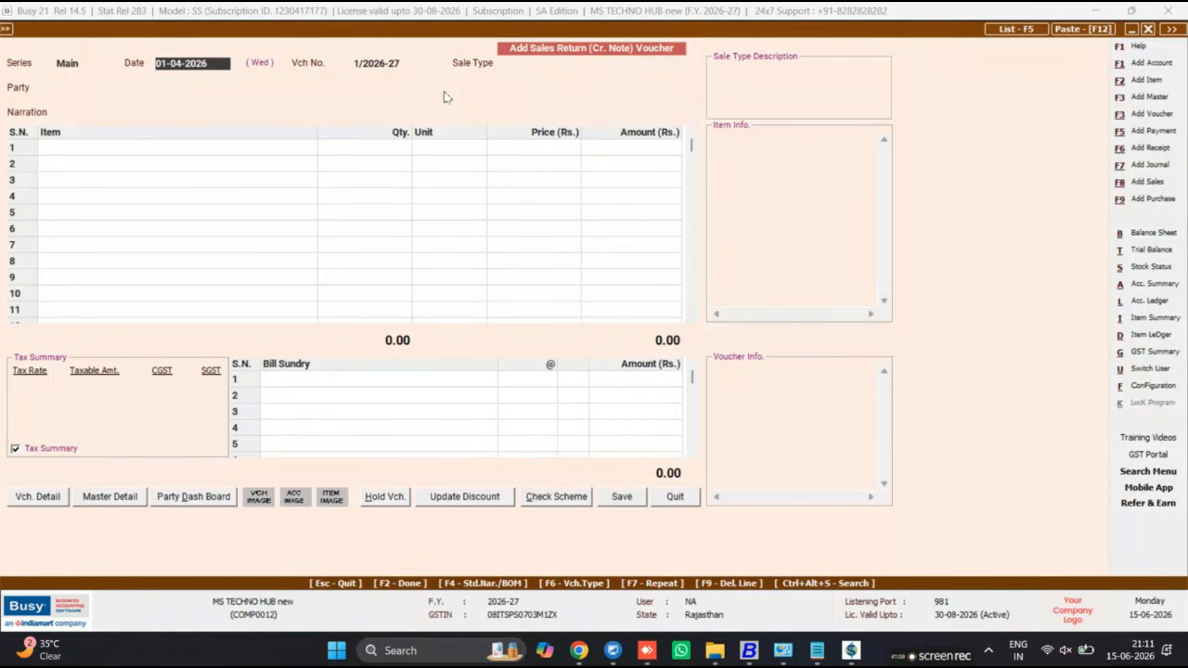
type("6")
key("Return")
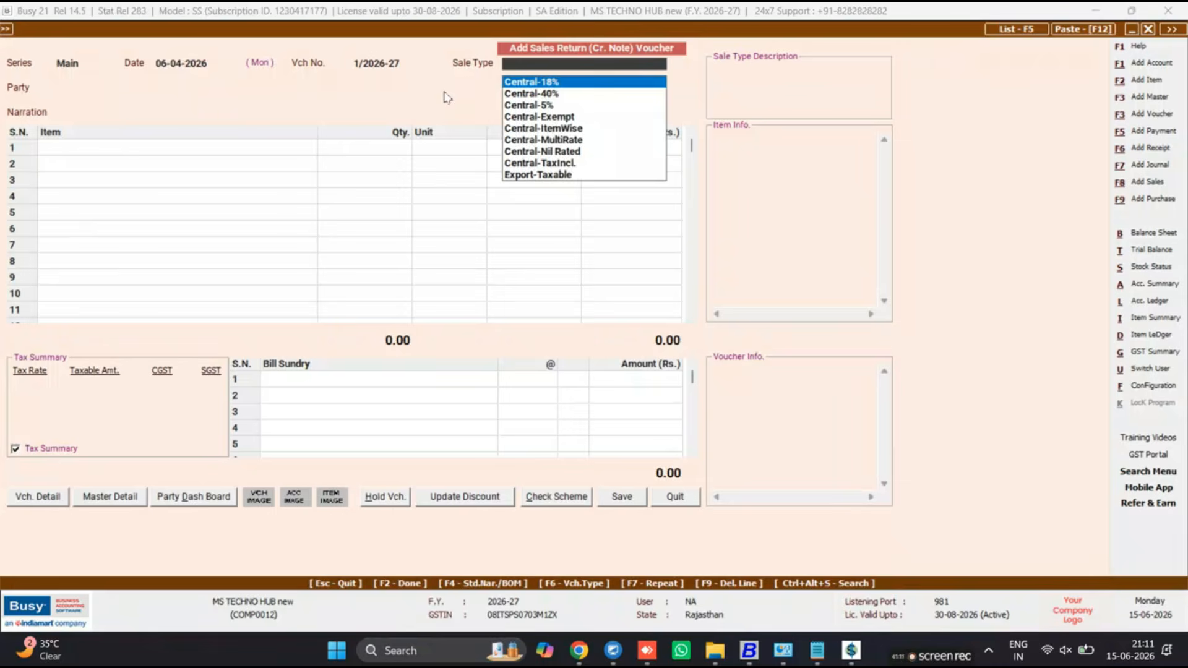
Set the sales return's sale type to Local-TaxIncl. and choose SHREE SHYAM TRADERS as the party.
type("TAX")
key("Down")
key("Down")
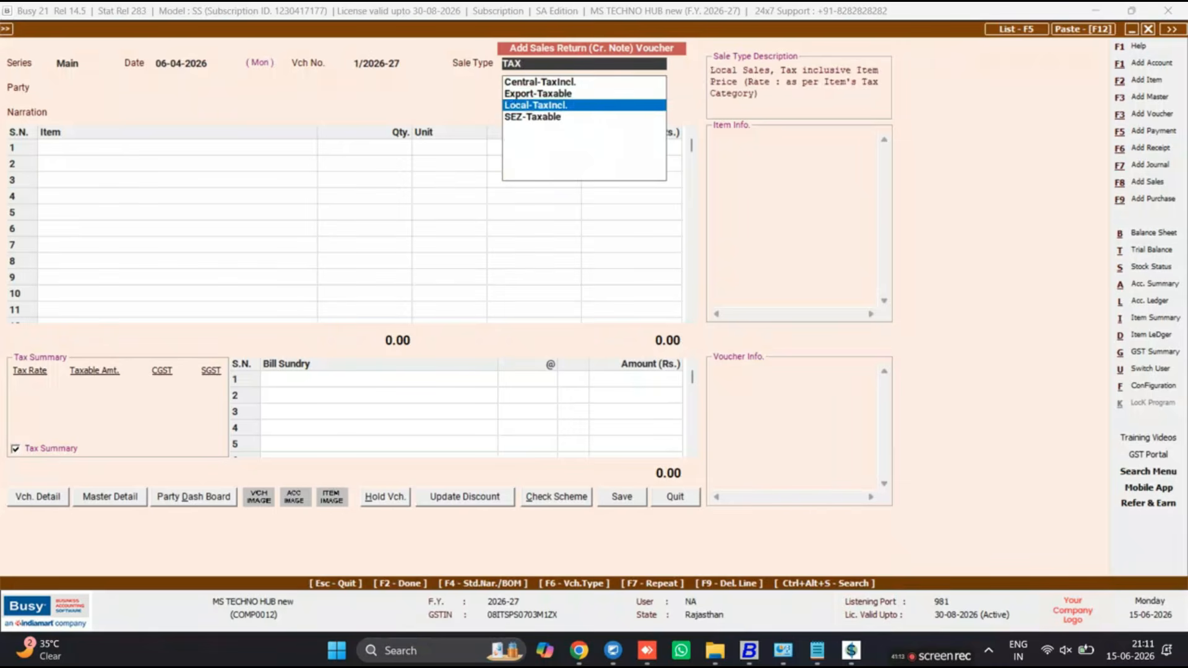
key("Return")
key("Down")
key("Down")
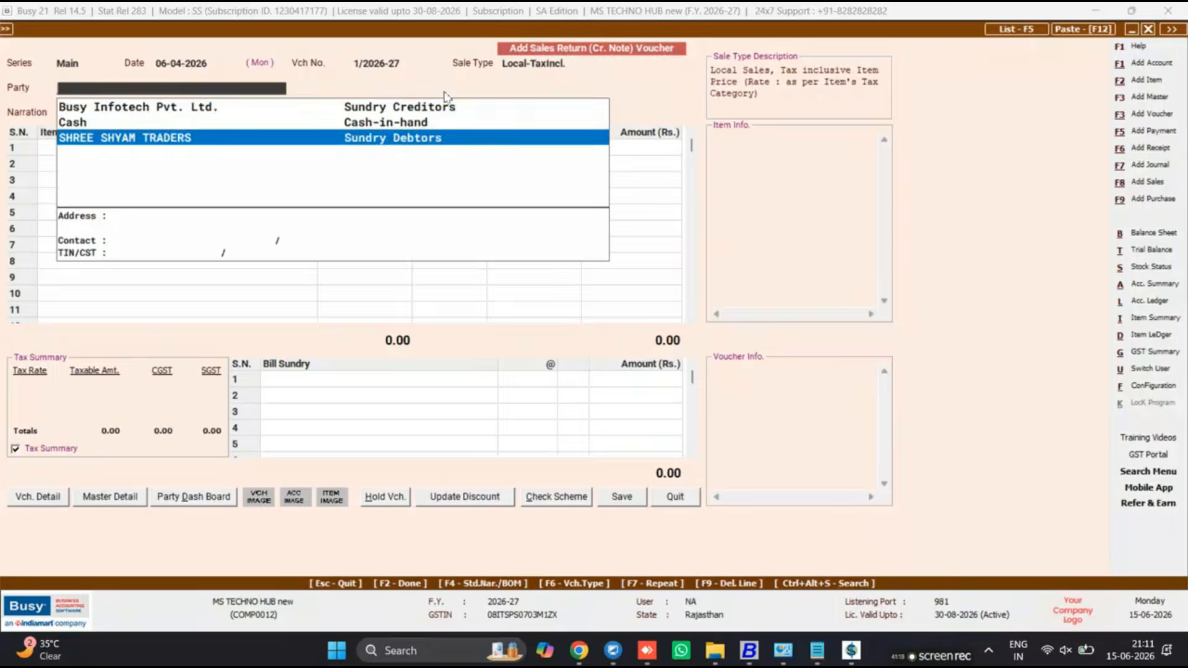
key("Return")
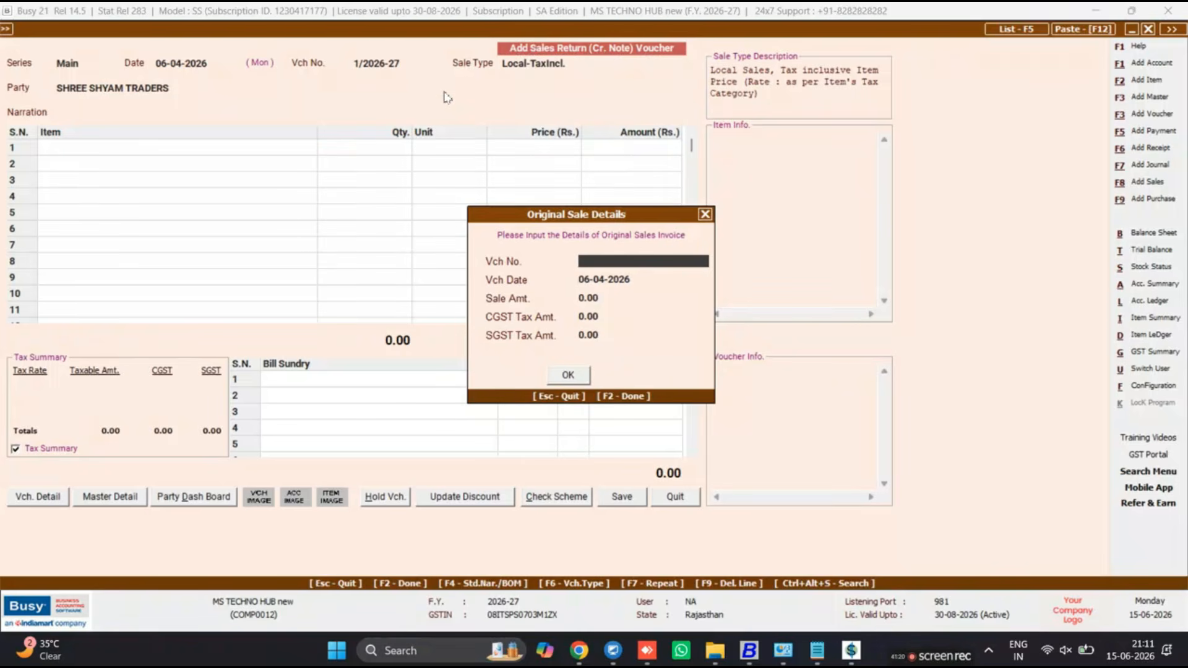
Accept the original sale details with voucher date 06-04-2026, leaving the voucher number and amounts unfilled, and leave the narration empty.
key("Return")
key("Return")
key("Left")
key("Return")
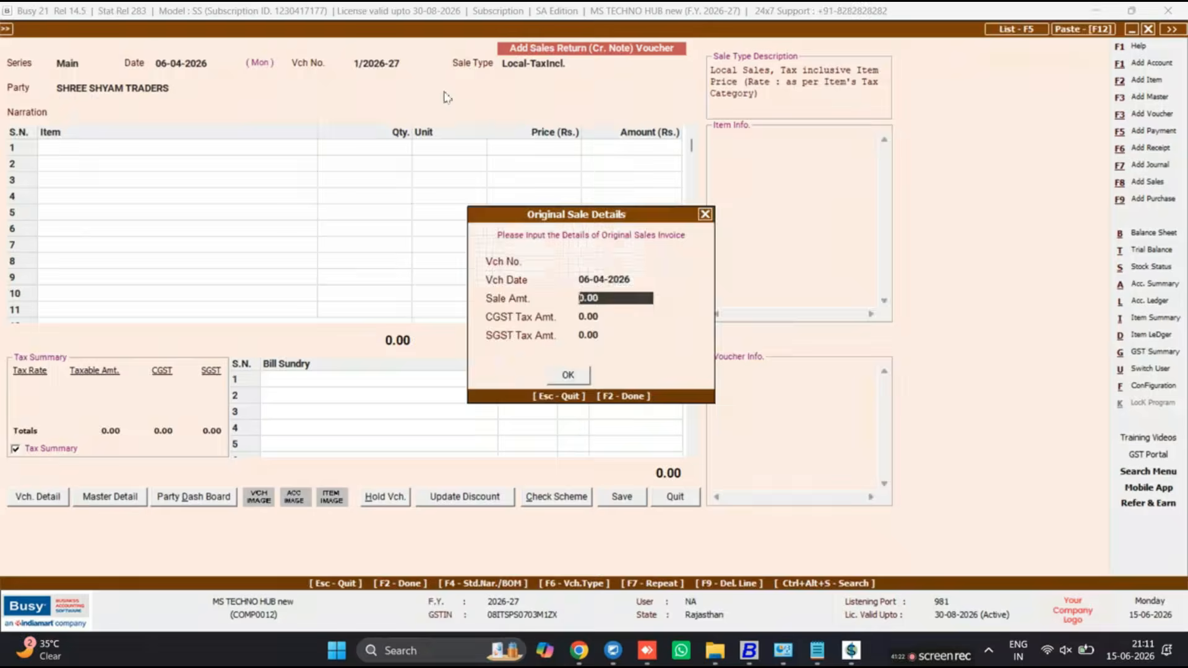
key("F2")
key("Return")
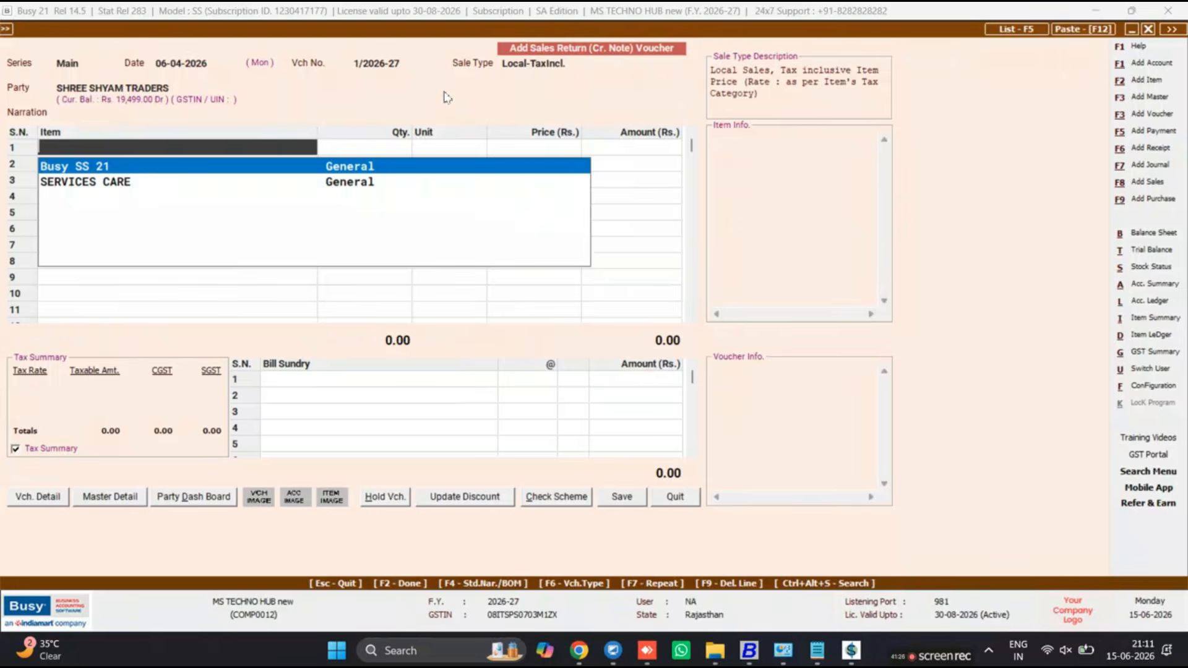
Add SERVICES CARE as the returned item with quantity 1, price 3,000.00 and no discount.
key("Down")
key("Return")
type("1")
key("Return")
key("Return")
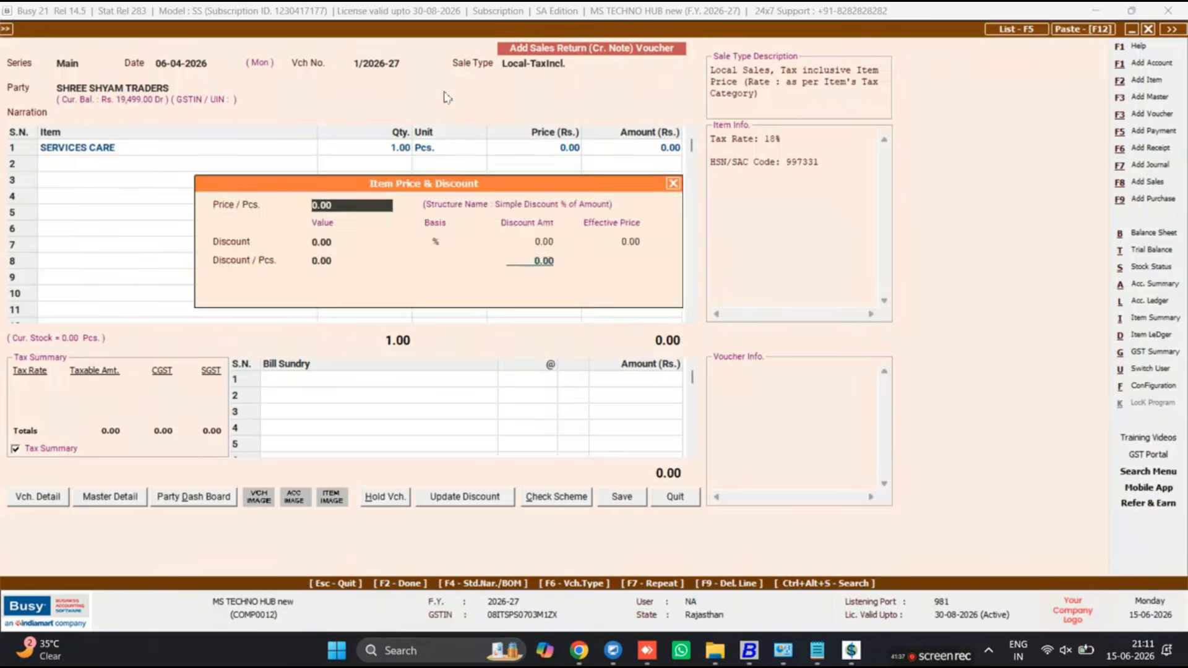
type("3000")
key("Return")
key("Return")
key("Return")
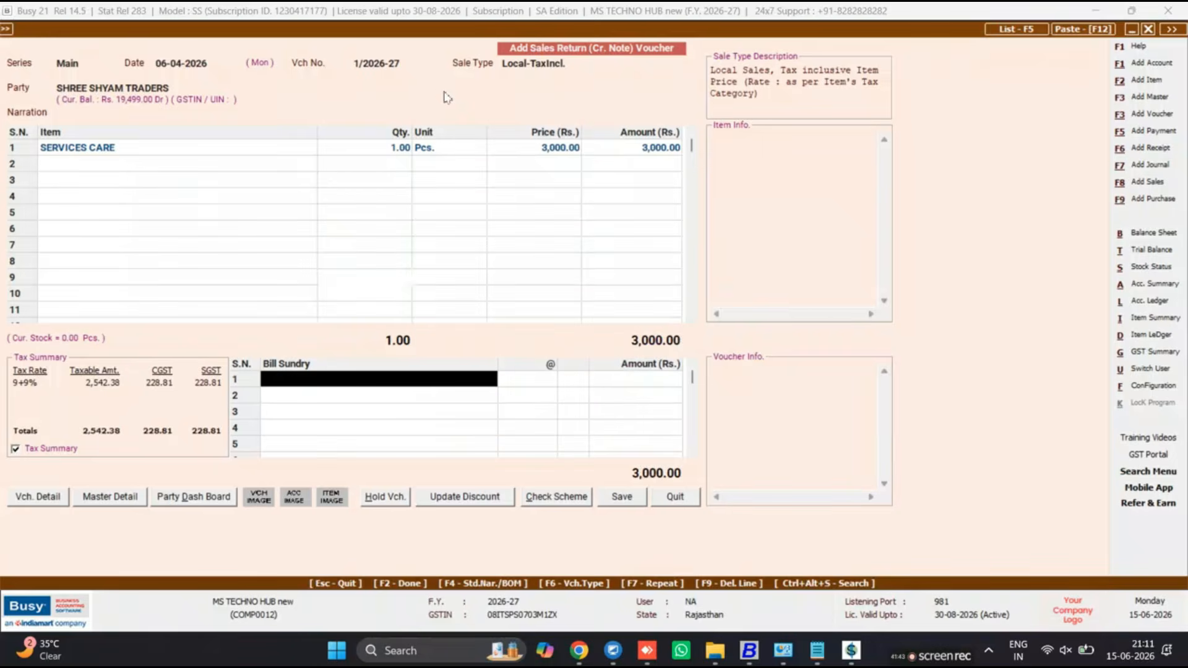
Adjust the 3,000.00 credit against bill reference 1/2026-27, save the sales return and leave the voucher entry.
key("Return")
key("Return")
key("Return")
key("Return")
key("Return")
key("Return")
key("Return")
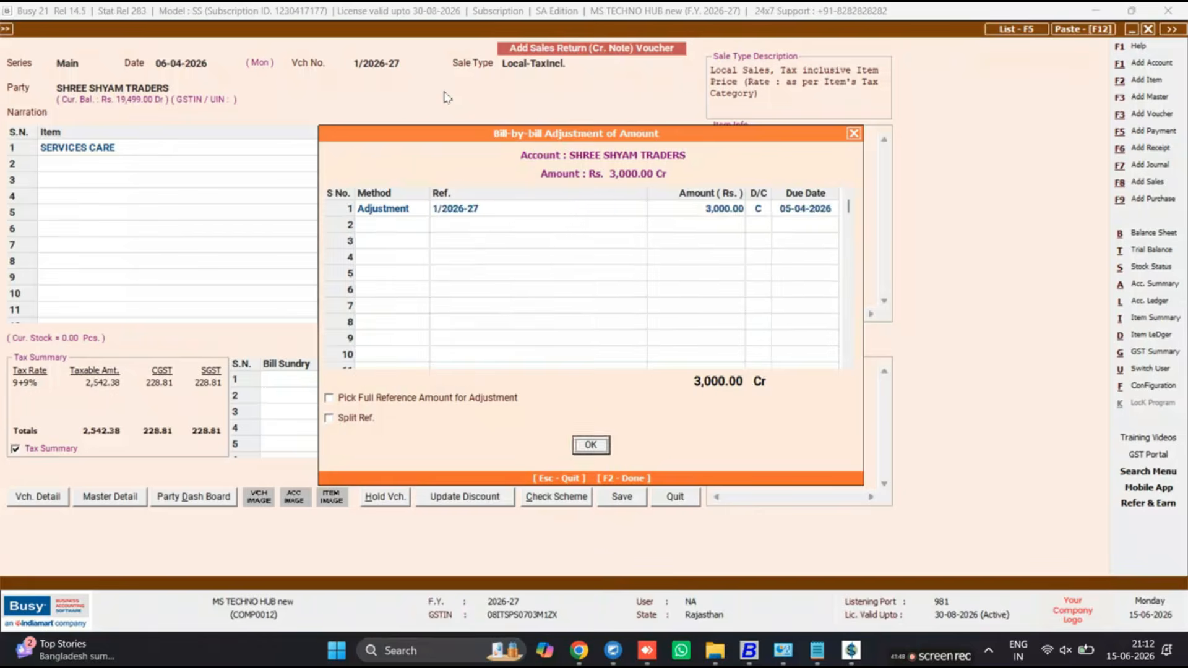
key("Return")
key("Return")
key("Escape")
Start a purchase return (debit note) voucher dated 06-04-2026 with purchase type Central-MultiRate.
key("Down")
key("Down")
key("Down")
key("Right")
key("Return")
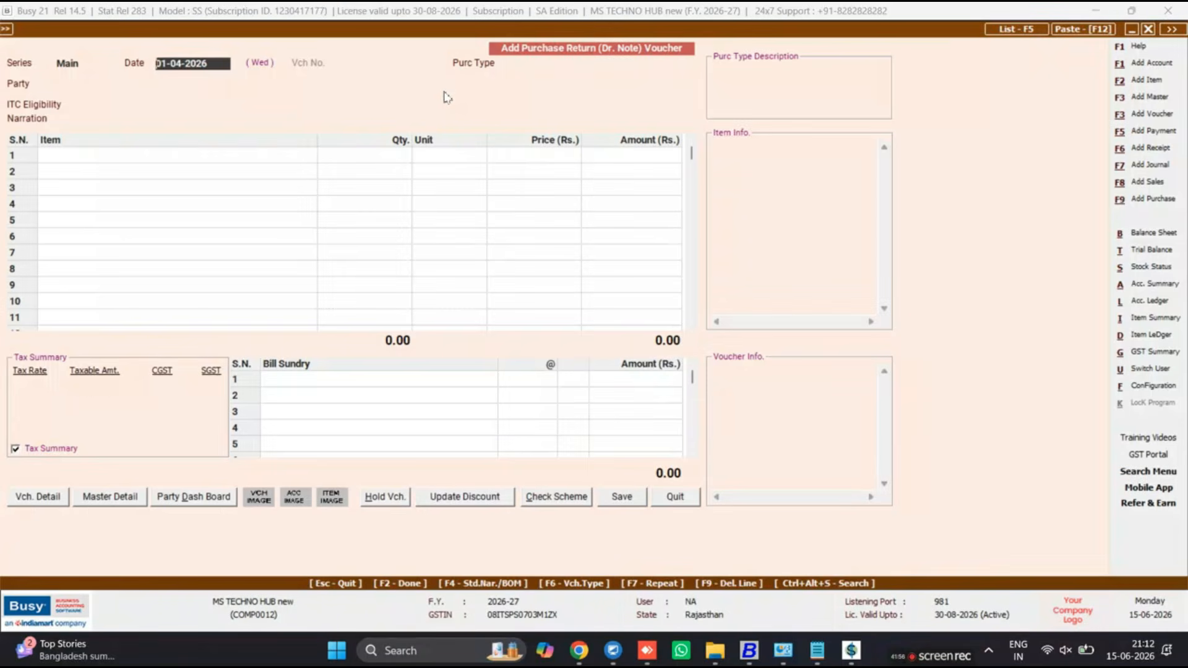
type("6")
key("Return")
type("MU")
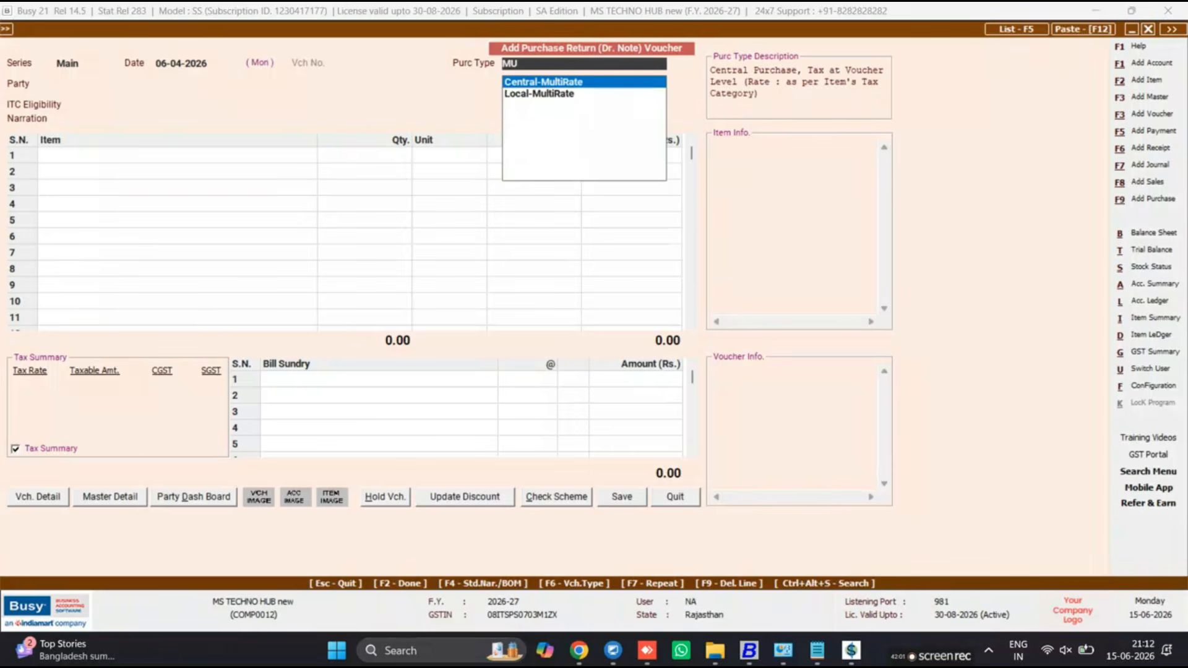
key("Return")
Choose Busy Infotech Pvt. Ltd. as the unregistered party, keeping ITC eligibility Input Goods/Services and leaving the narration empty.
key("Down")
key("Up")
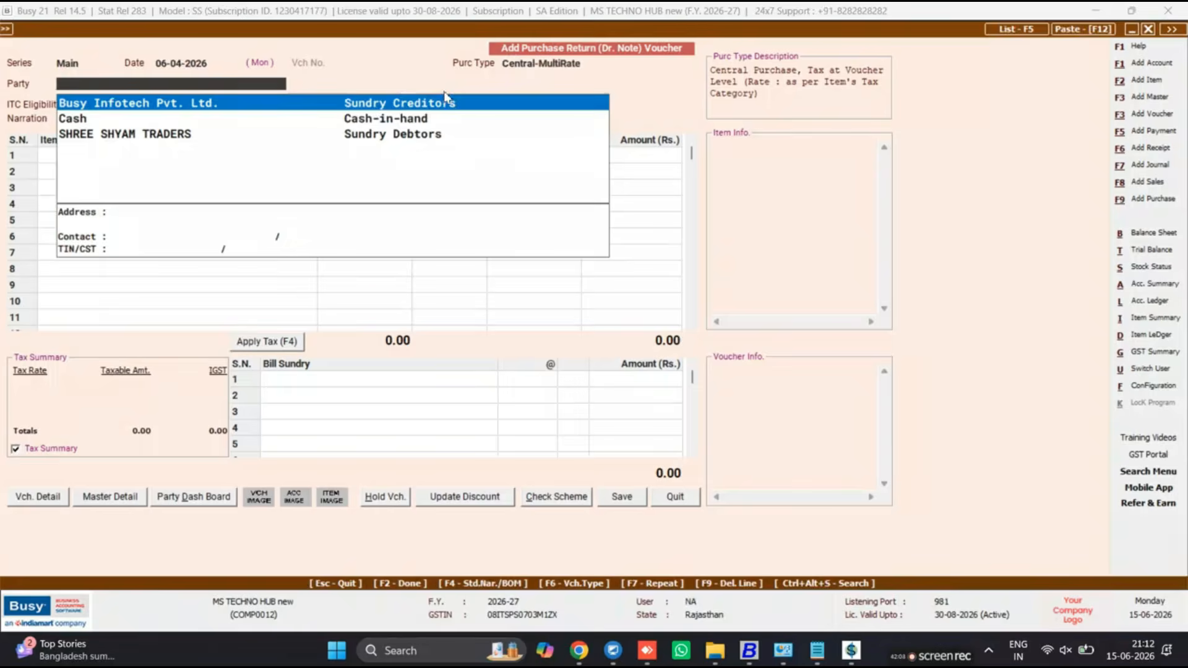
key("Return")
key("Left")
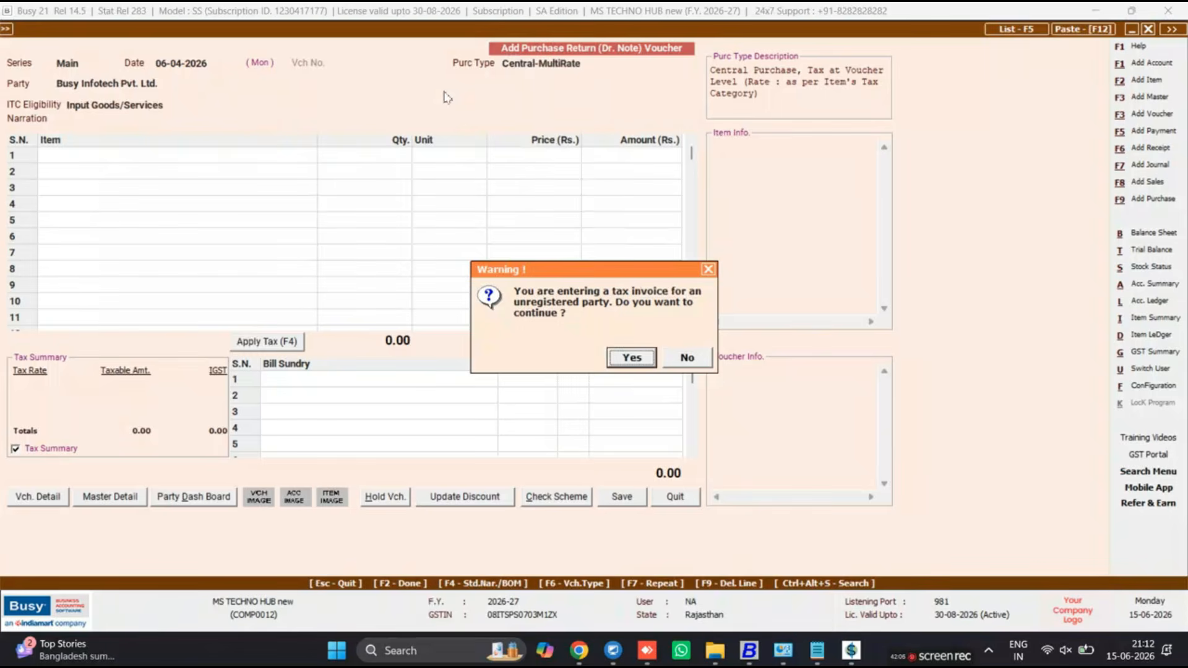
key("Return")
key("Return")
key("Return")
key("Return")
key("Left")
key("Return")
key("Return")
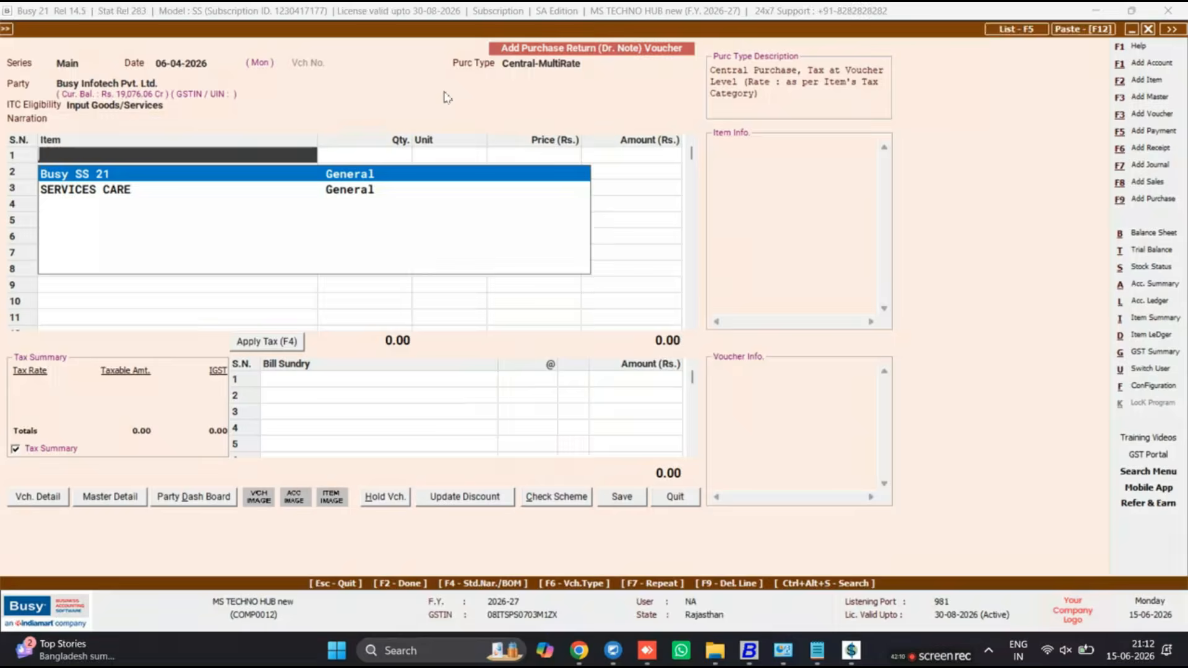
Add SERVICES CARE as the returned item with quantity 1 and price 2,520.00.
key("Down")
key("Return")
key("Return")
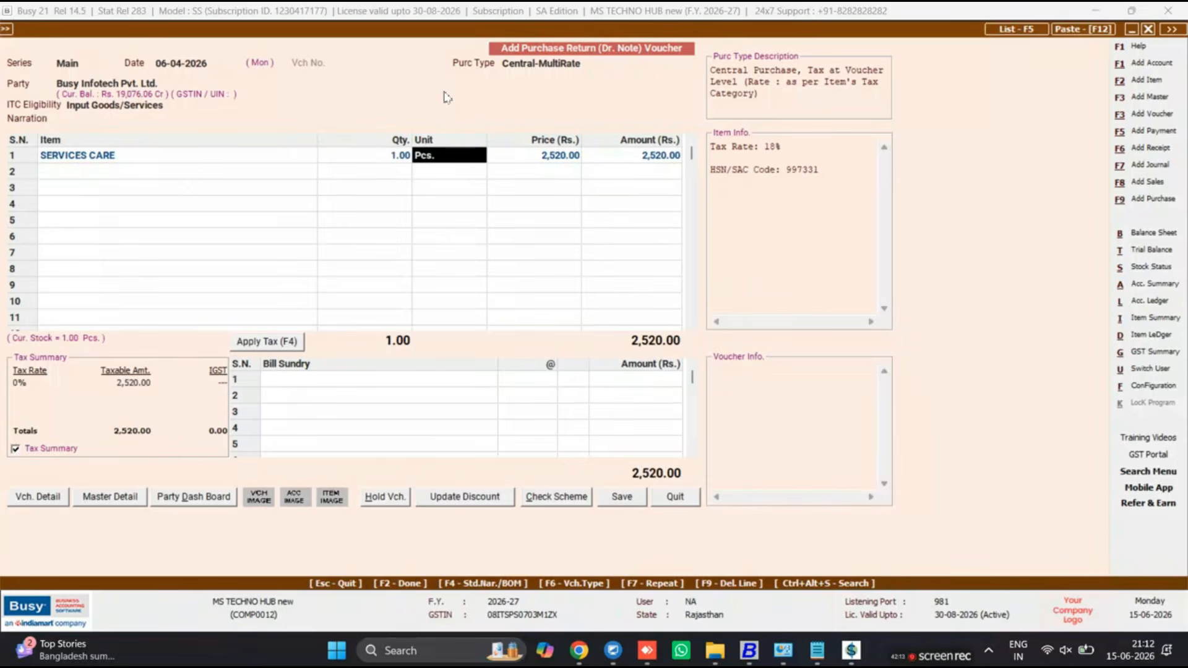
key("Return")
key("Return")
key("Return")
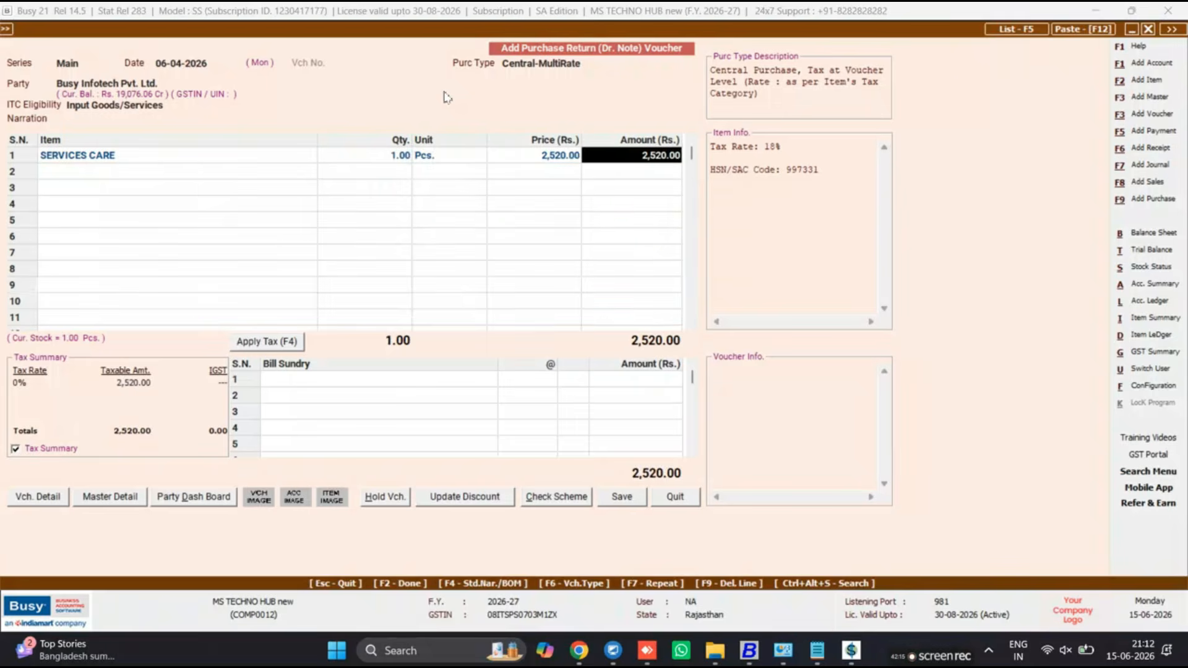
key("Return")
key("Return")
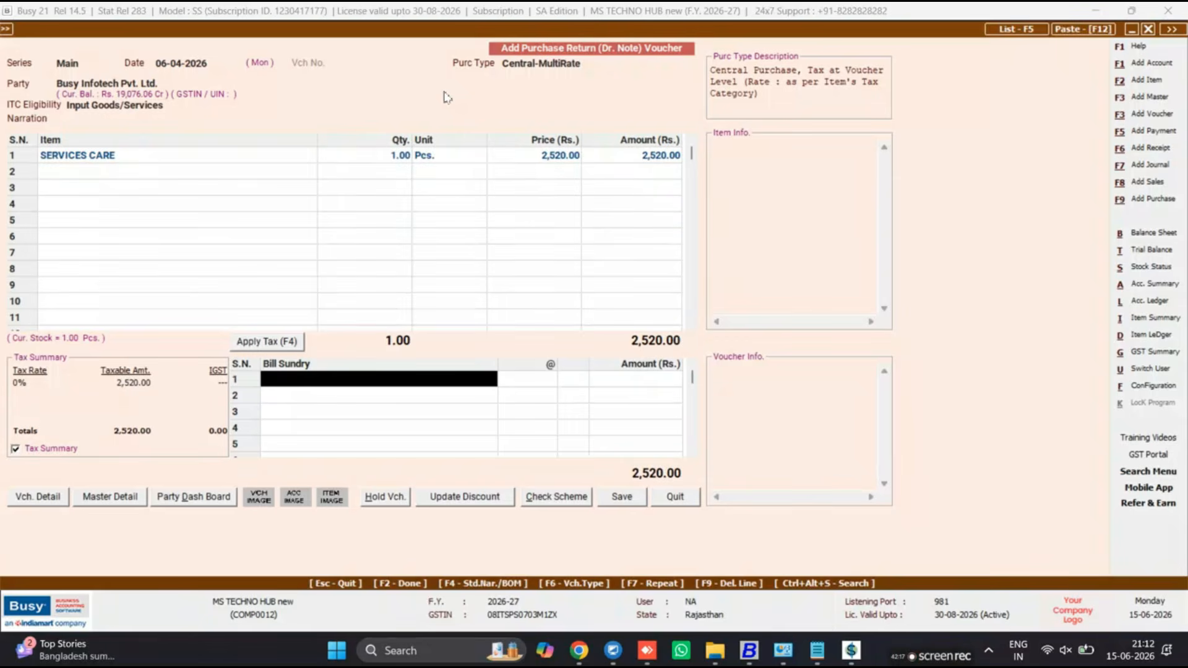
Apply the 18% IGST, save the purchase return without transport details and leave the voucher entry.
key("F4")
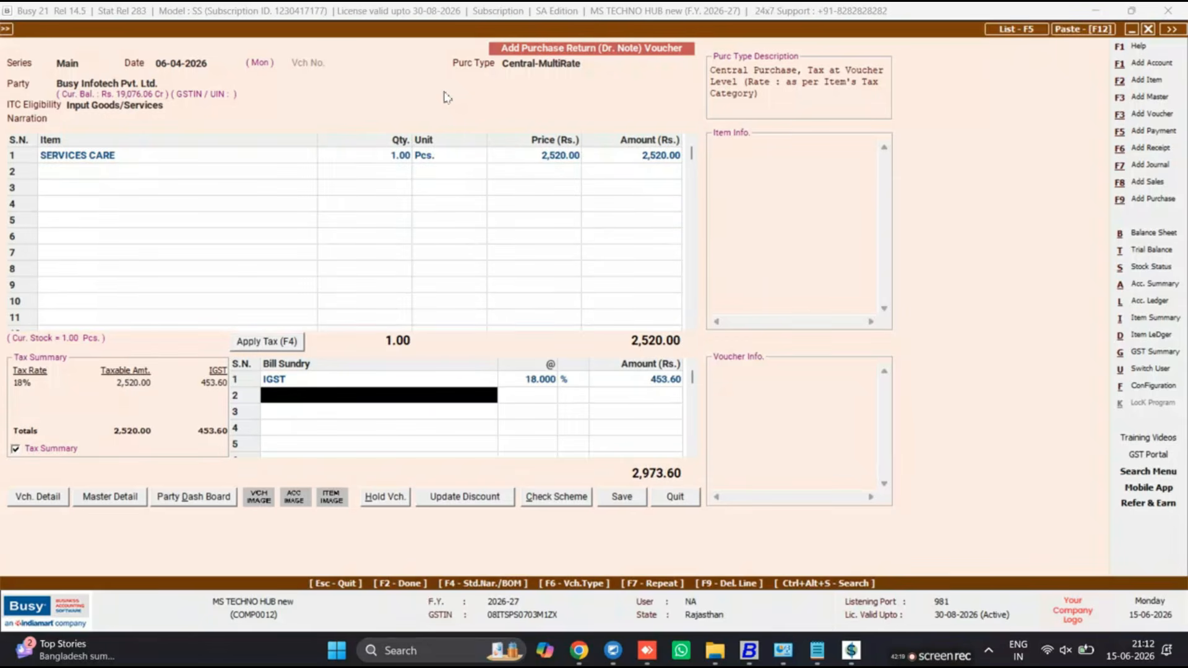
key("Return")
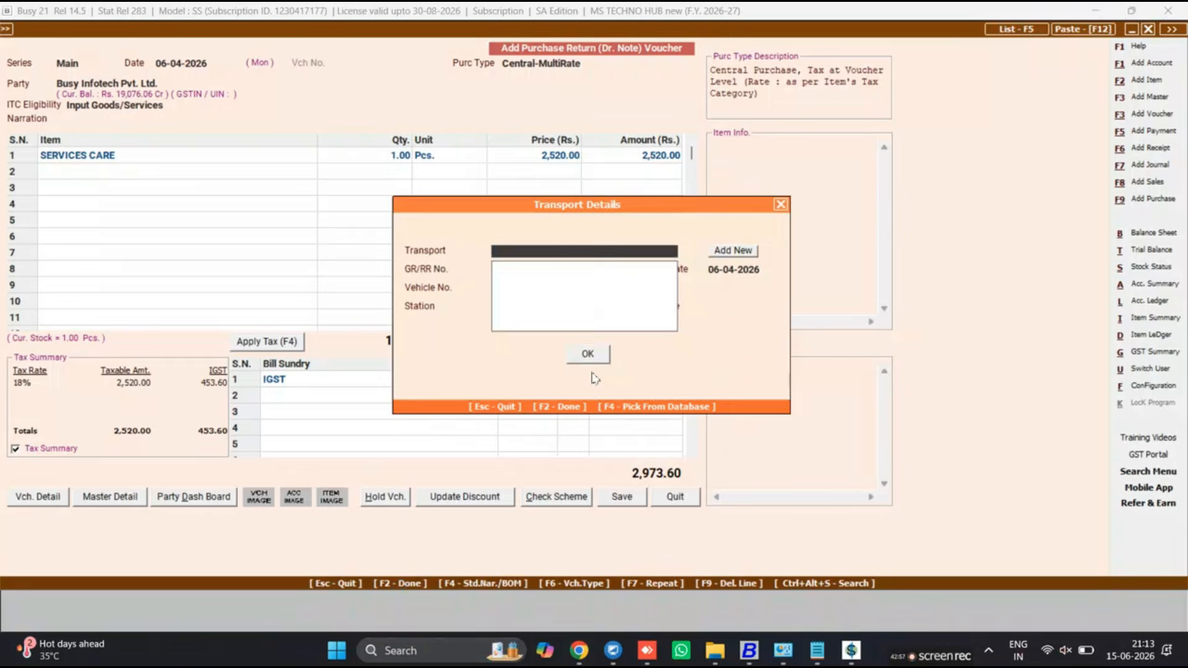
left_click(591, 358)
left_click(632, 358)
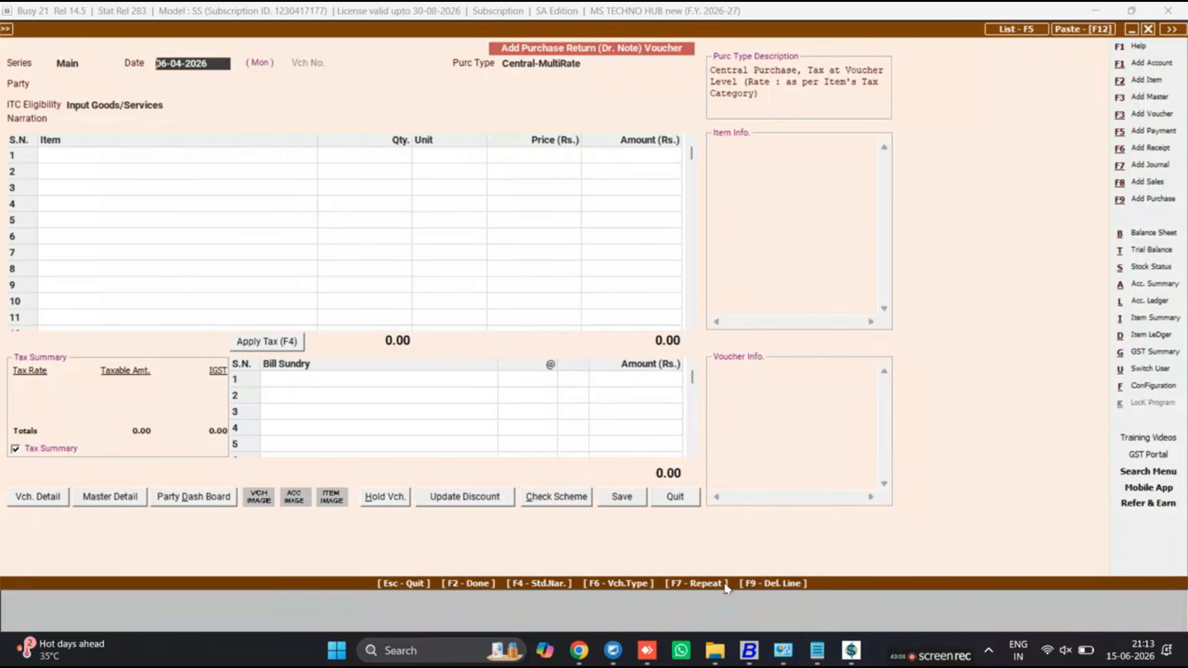
key("Escape")
key("Return")
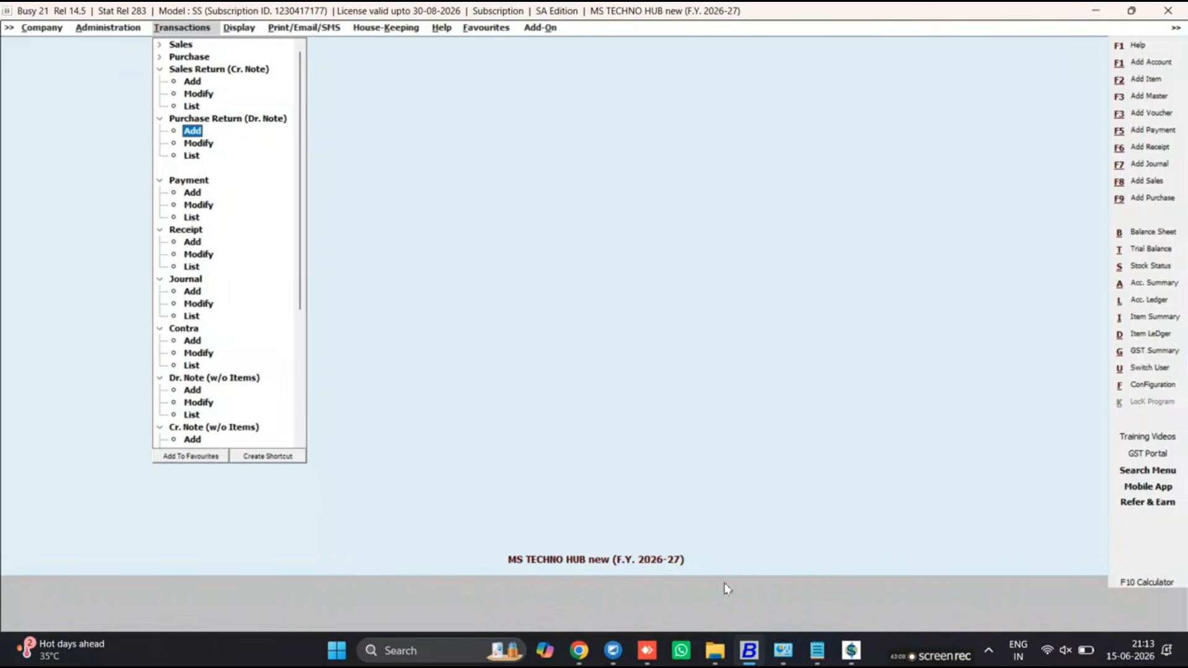
Locate the detailed alphabetical closing stock report among the stock status reports.
key("Right")
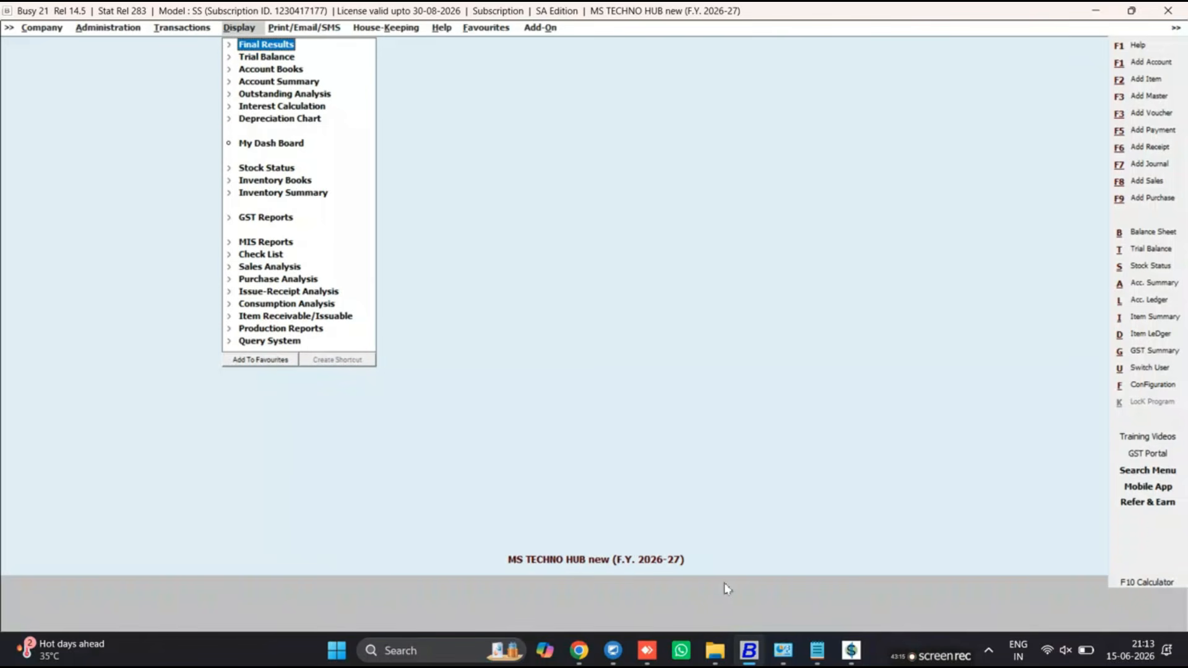
key("Down")
key("Down")
key("Down")
key("Down")
key("Down")
key("Down")
key("Down")
key("Down")
key("Down")
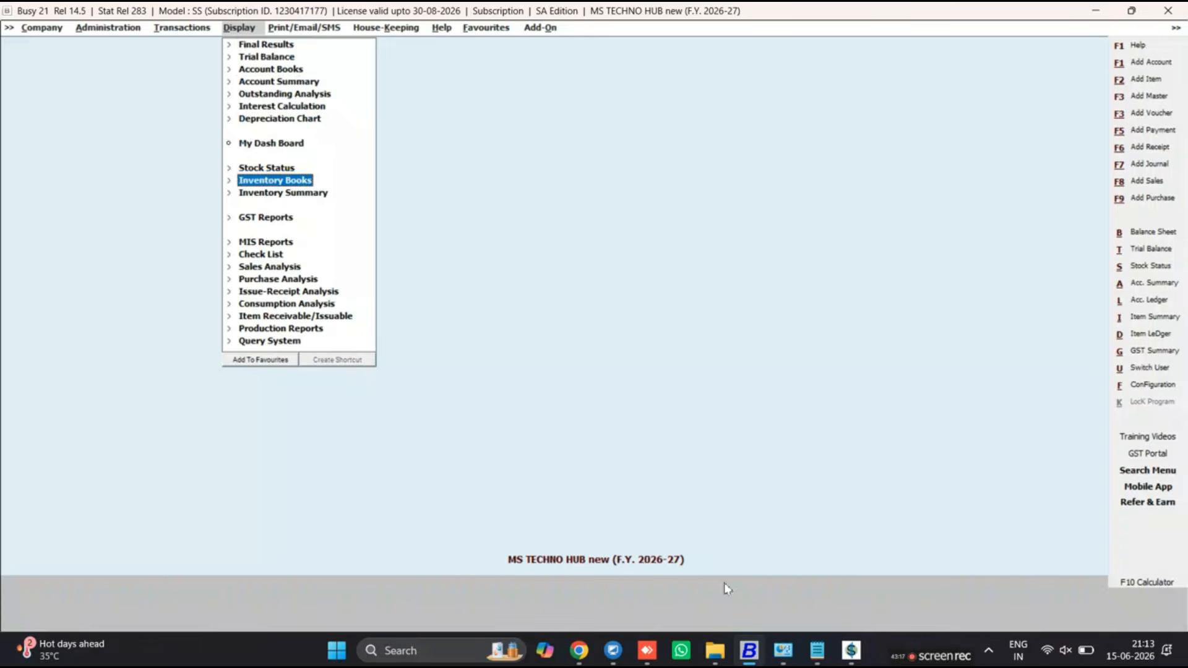
key("Up")
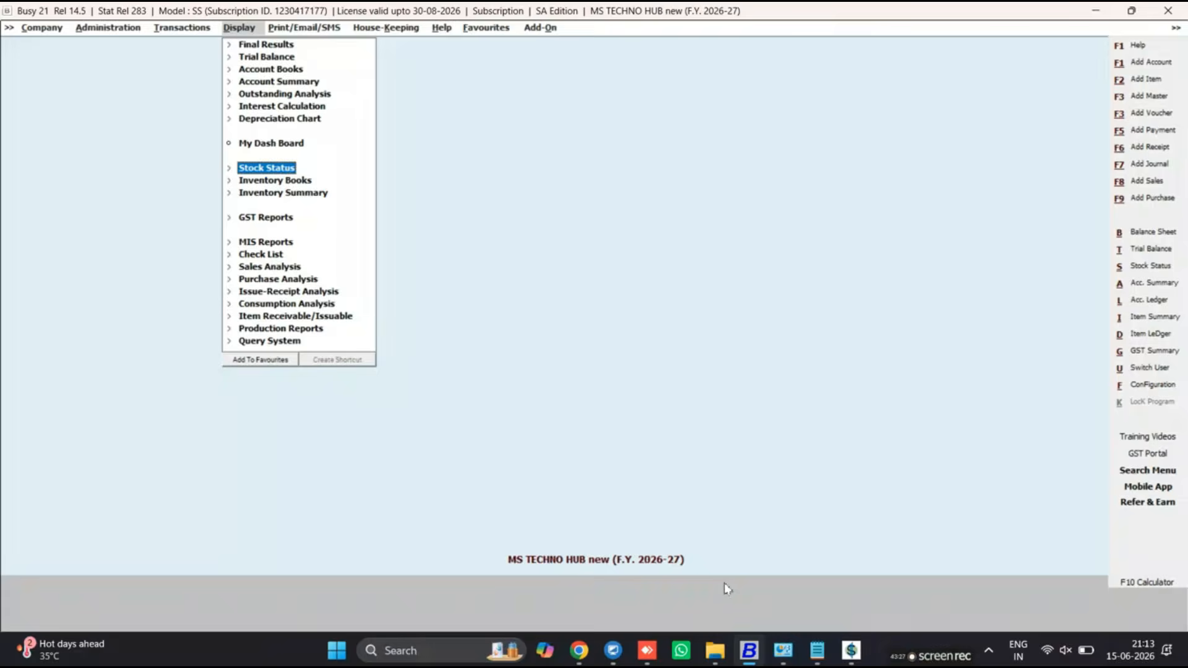
key("Return")
key("Down")
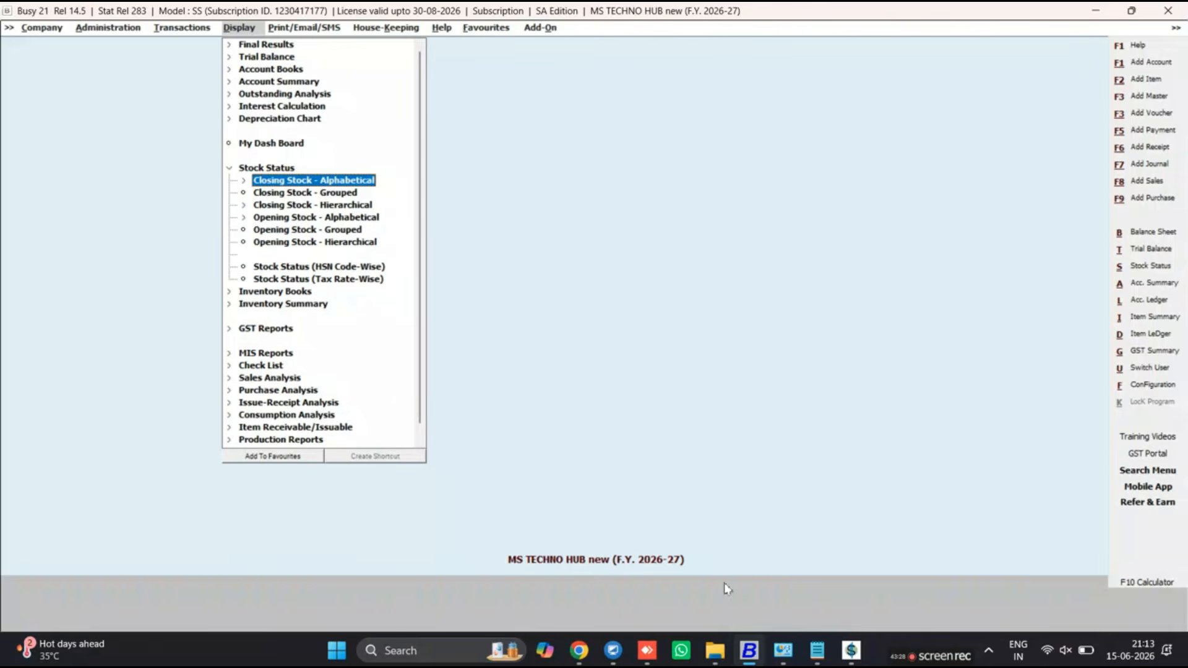
key("Up")
key("Down")
key("Return")
key("Down")
key("Down")
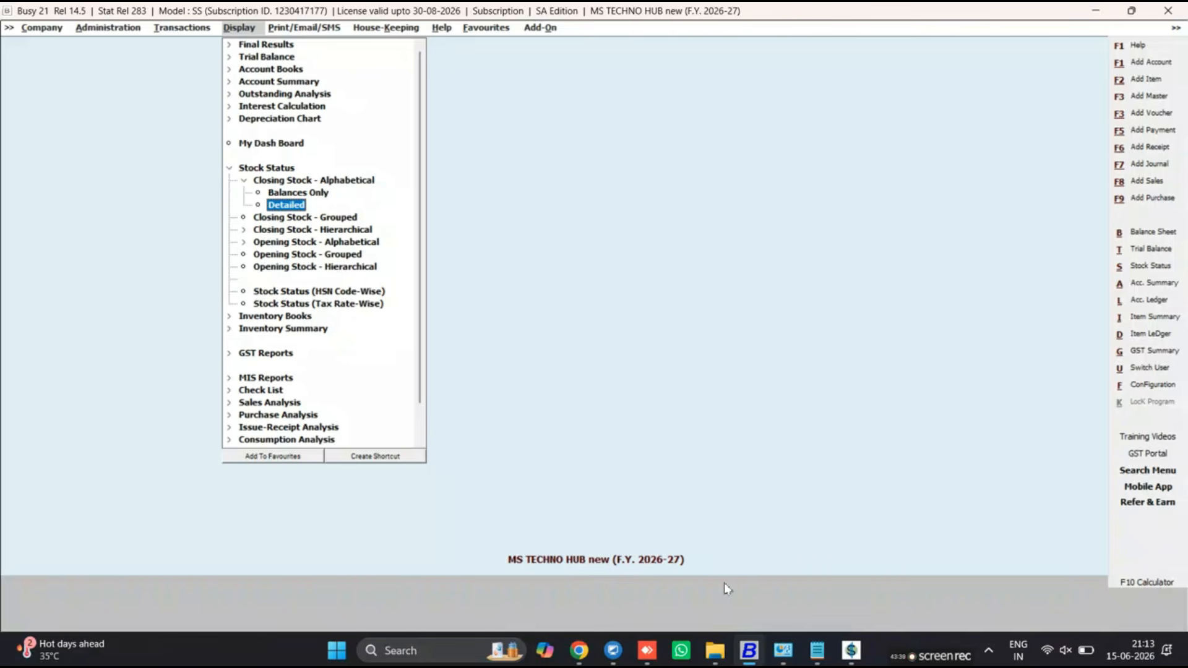
key("Return")
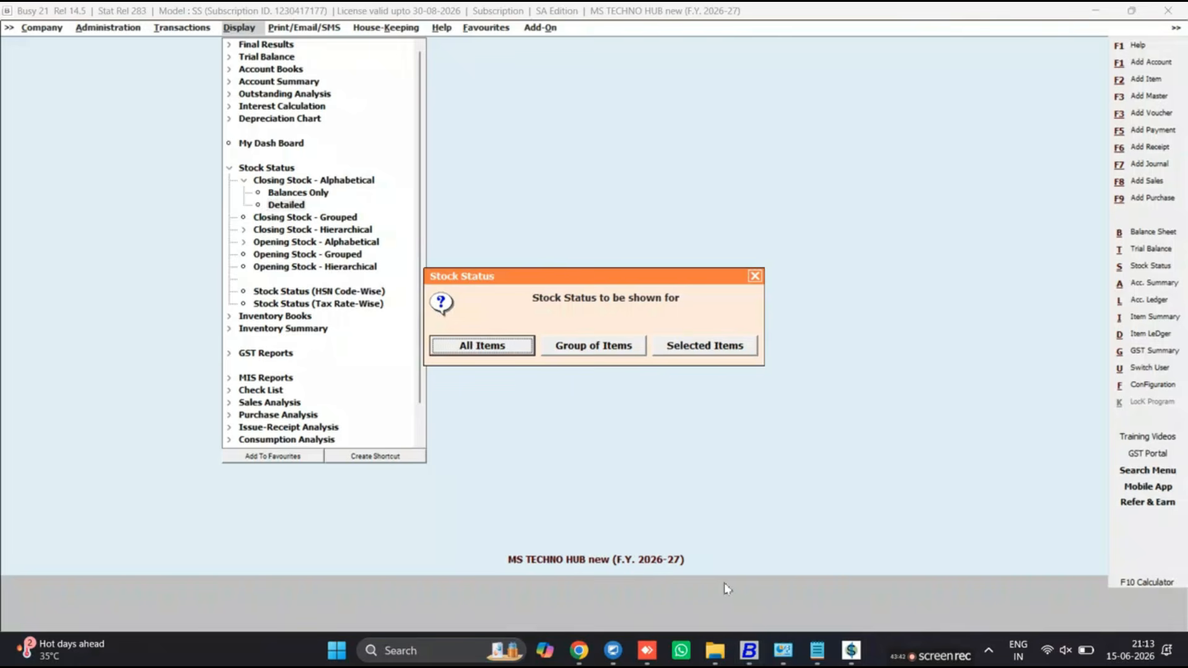
key("Escape")
key("Up")
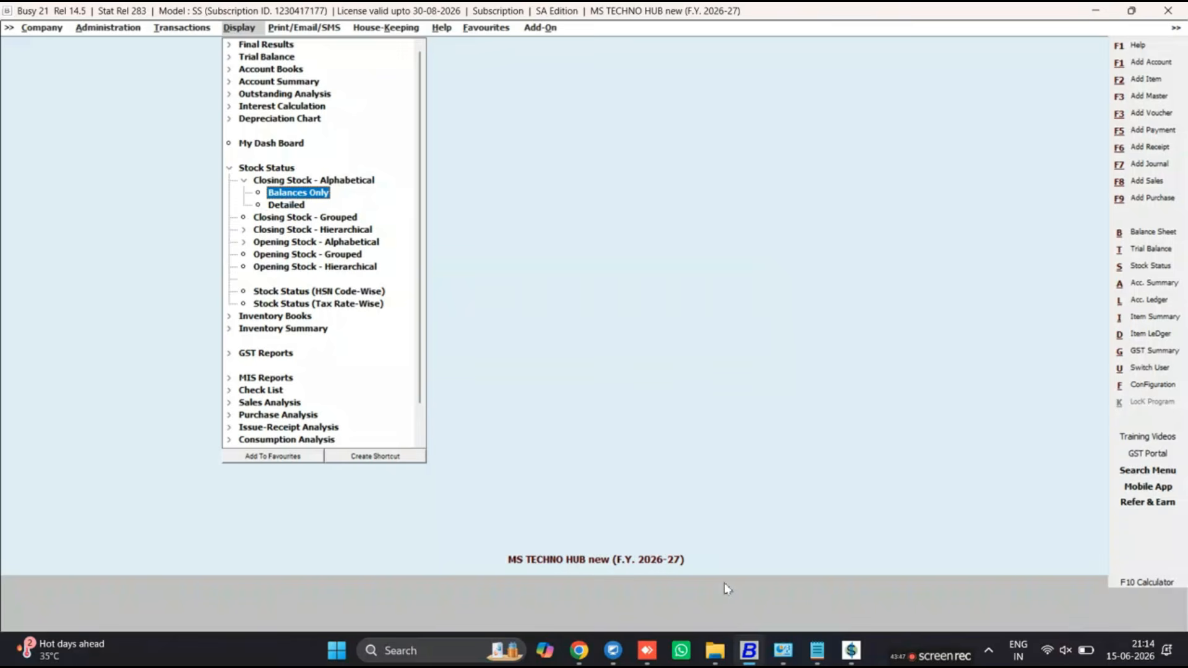
key("Down")
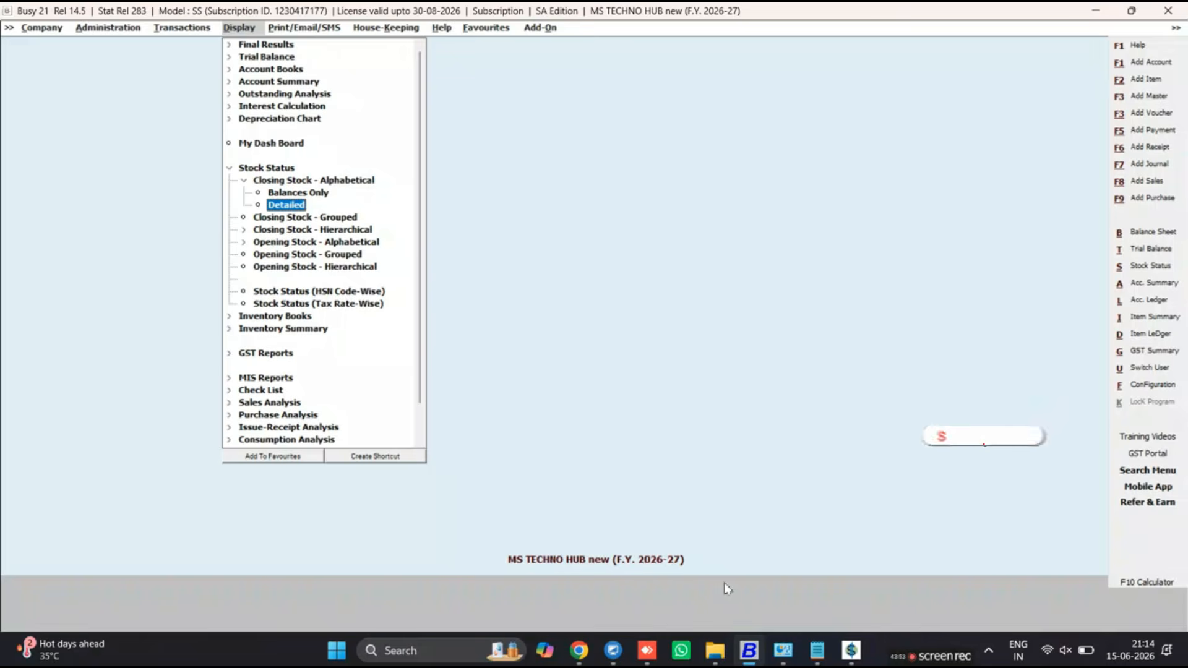
Generate the detailed closing stock report for all items from 01-04-2026 to 06-04-2026 with the default options.
key("Return")
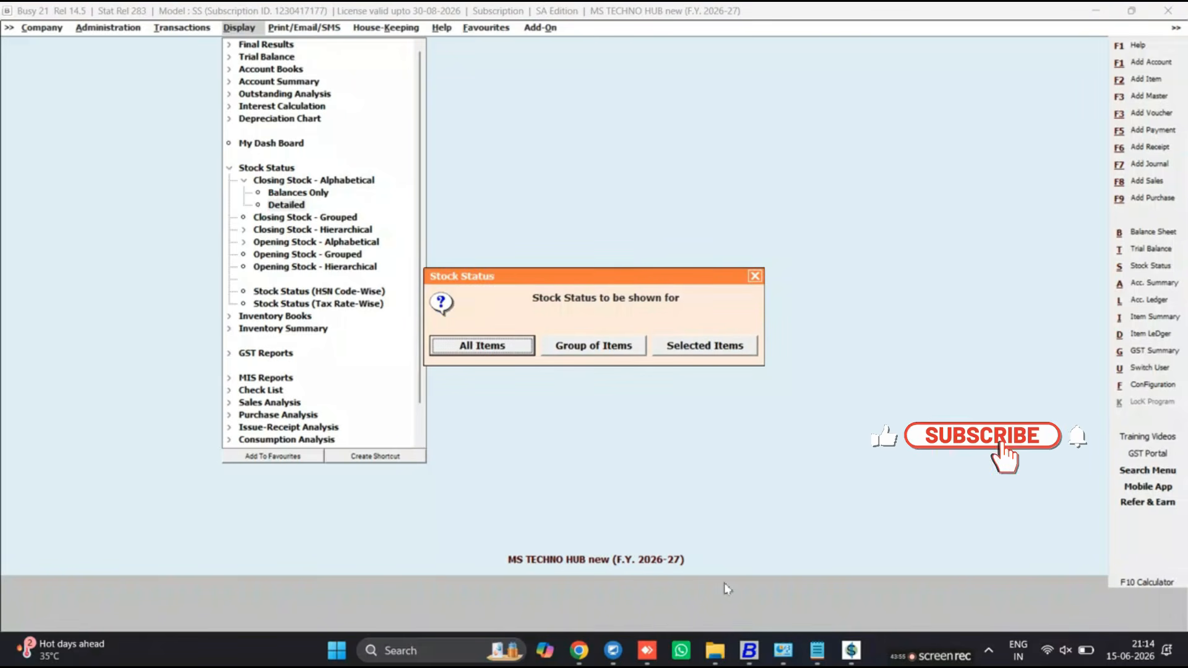
key("Return")
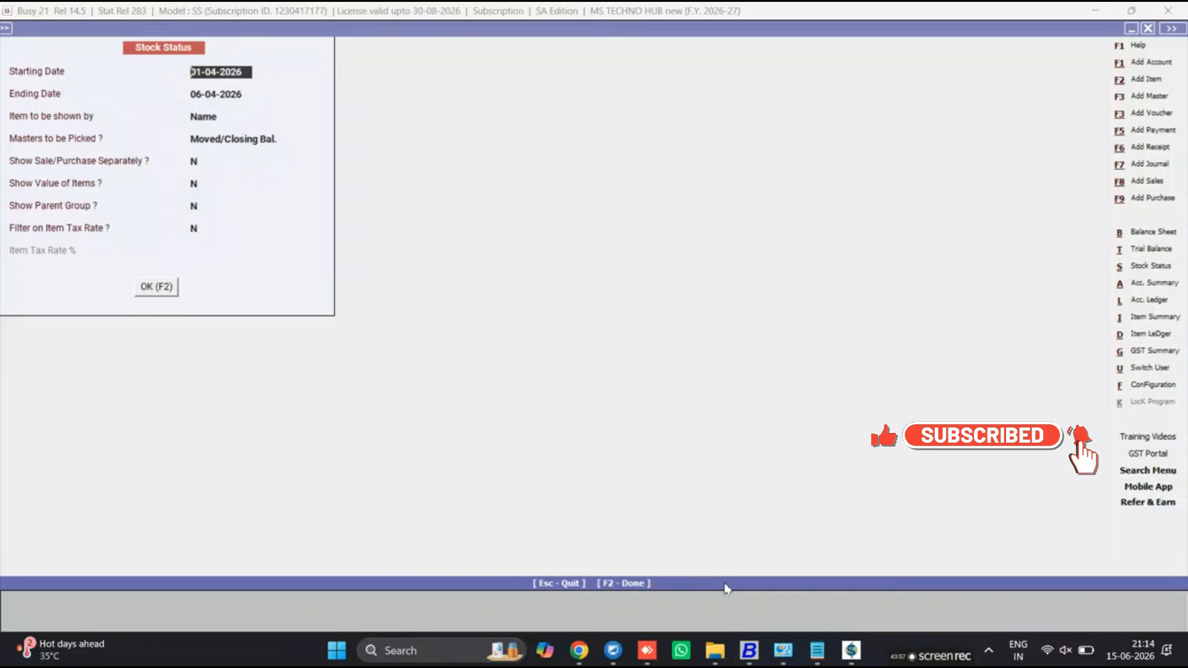
key("Return")
key("Return")
key("Return")
key("Return")
key("Return")
key("Return")
key("Return")
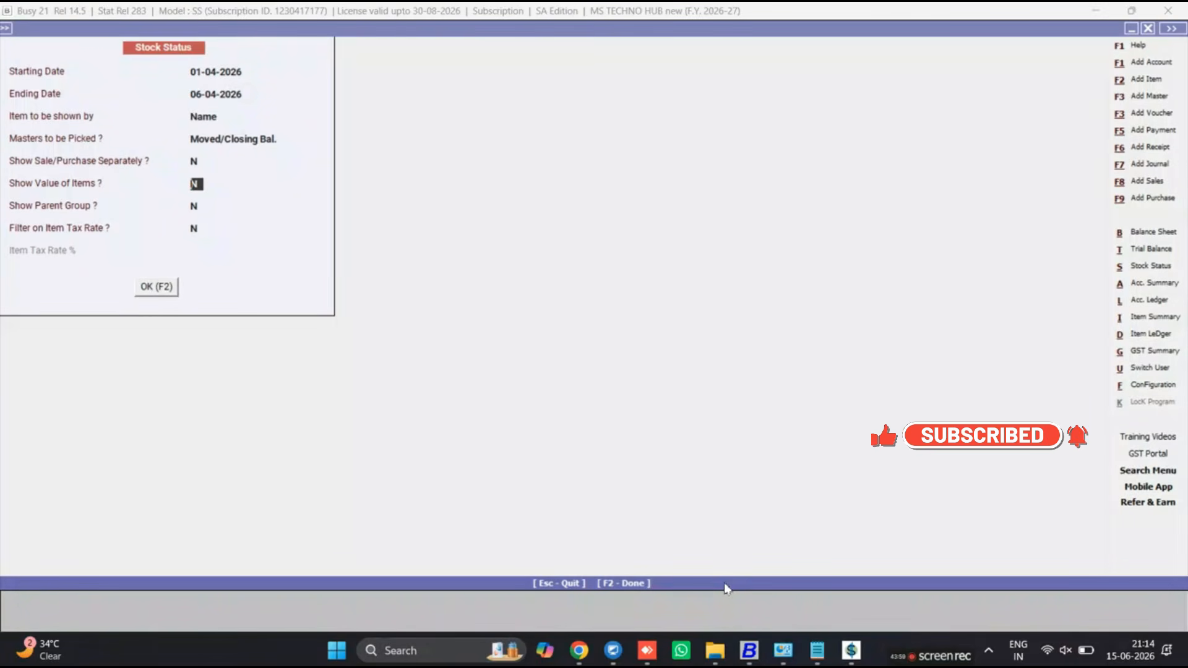
key("Return")
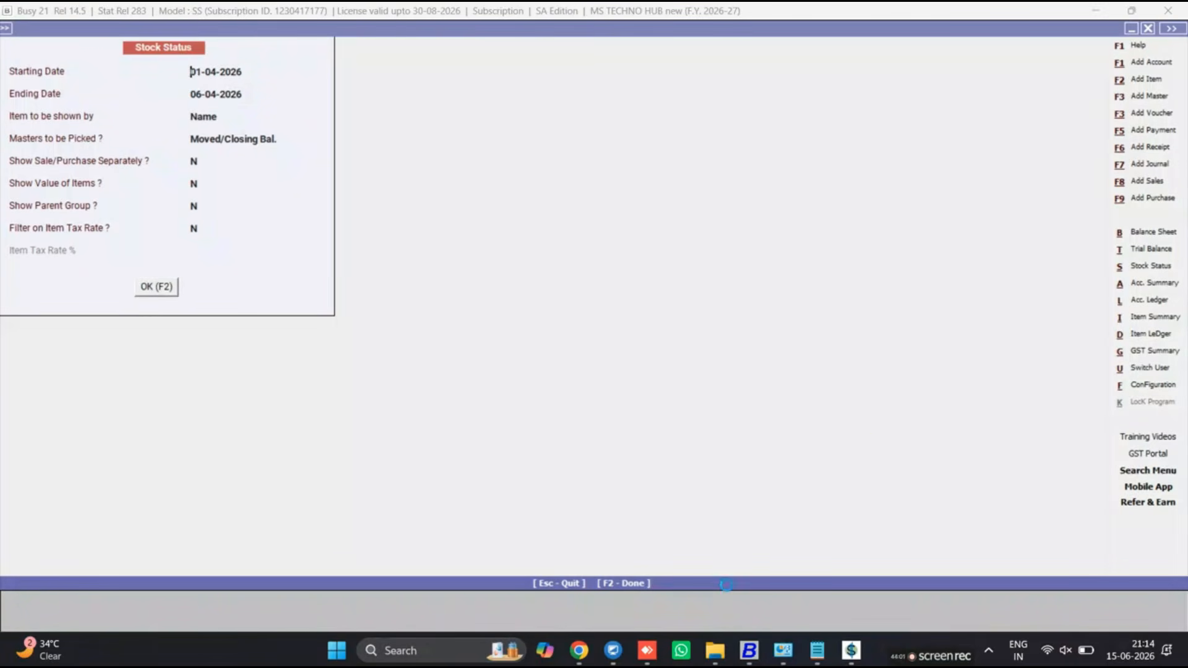
key("Return")
Examine the opening, inward, outward and closing quantities of Busy SS 21 and SERVICES CARE.
key("Down")
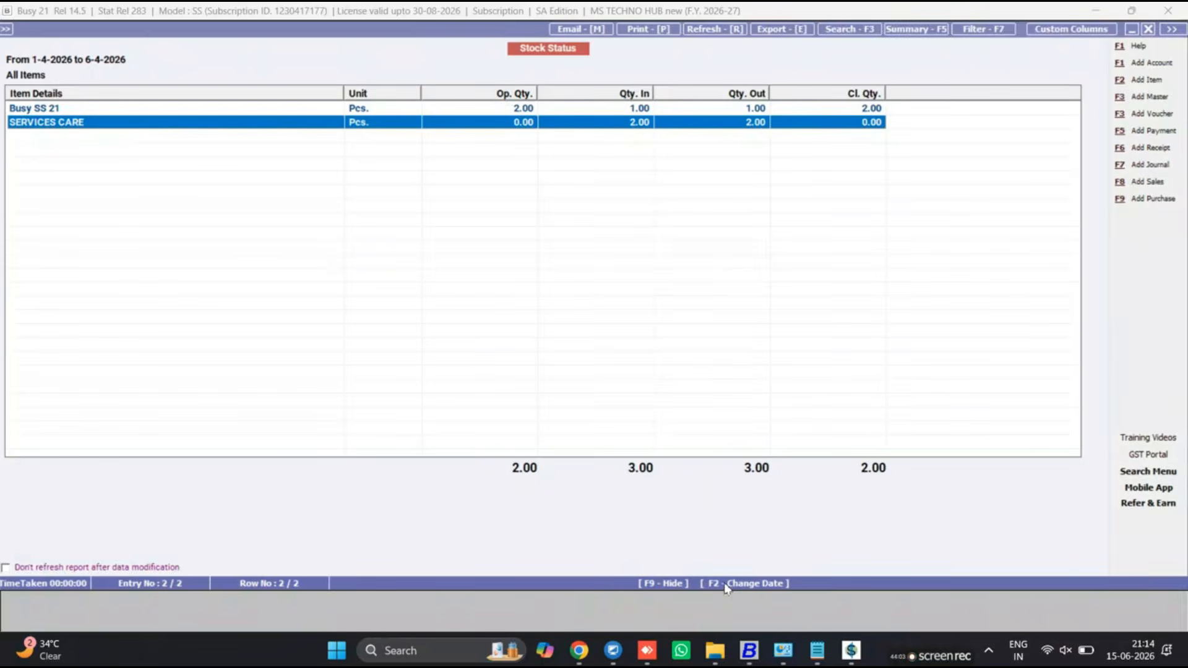
key("Up")
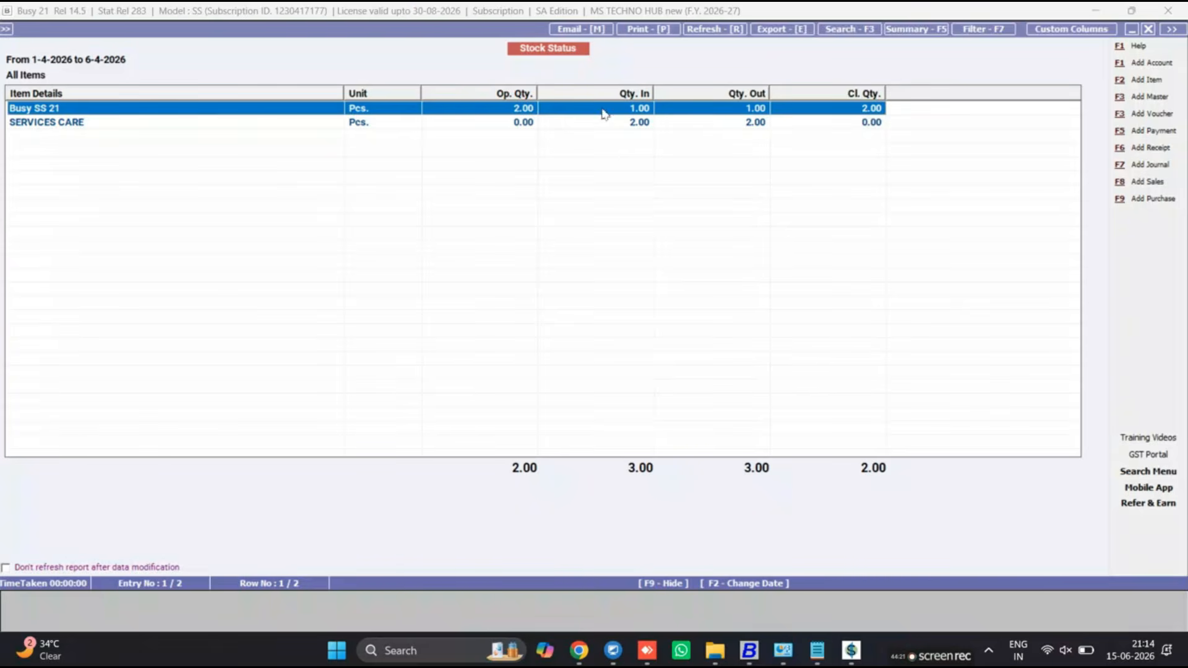
left_click(570, 123)
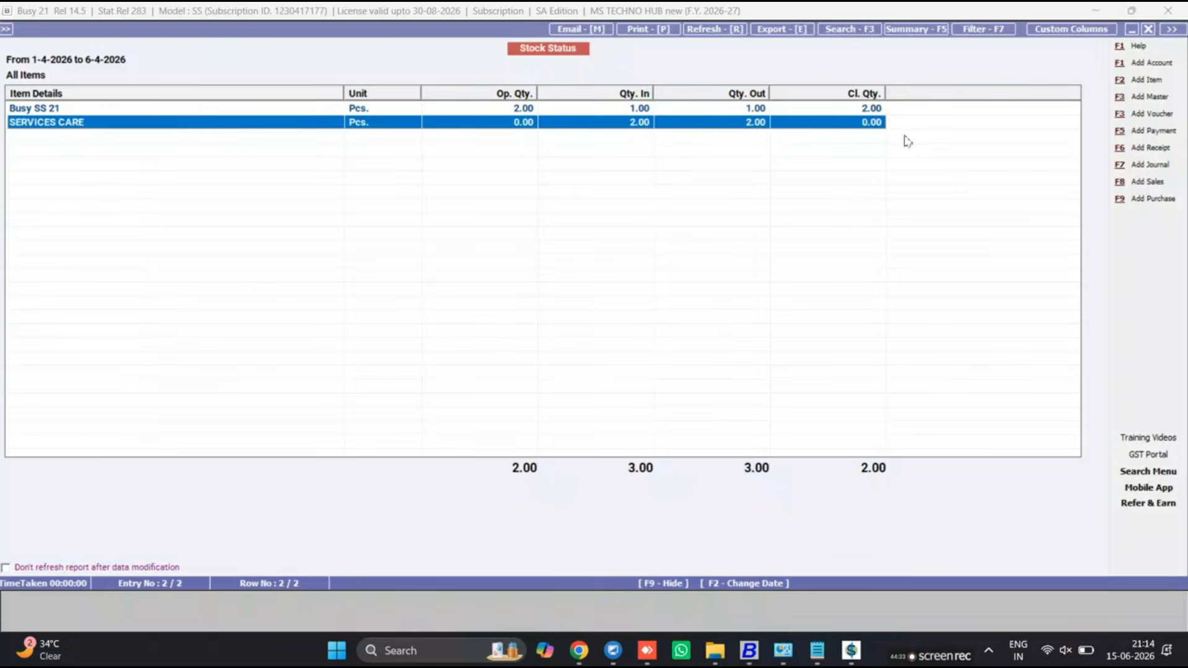
Open the item ledger of Busy SS 21 from the stock report, examine its purchase and sale entries, and close it.
left_click(777, 109)
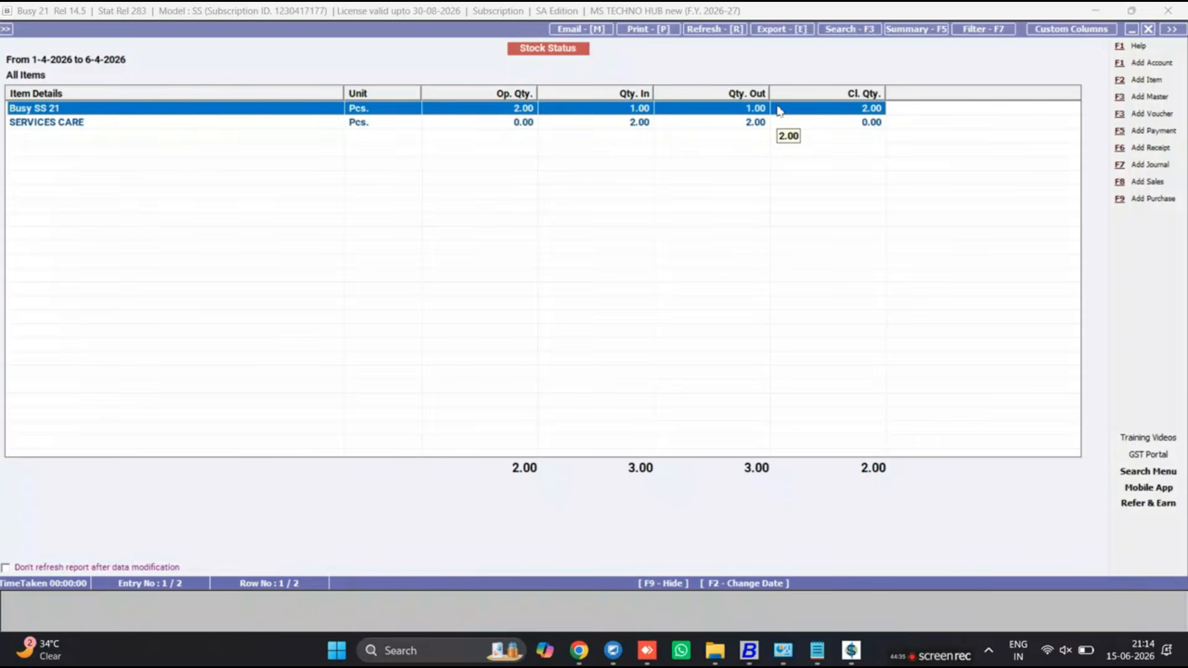
double_click(778, 110)
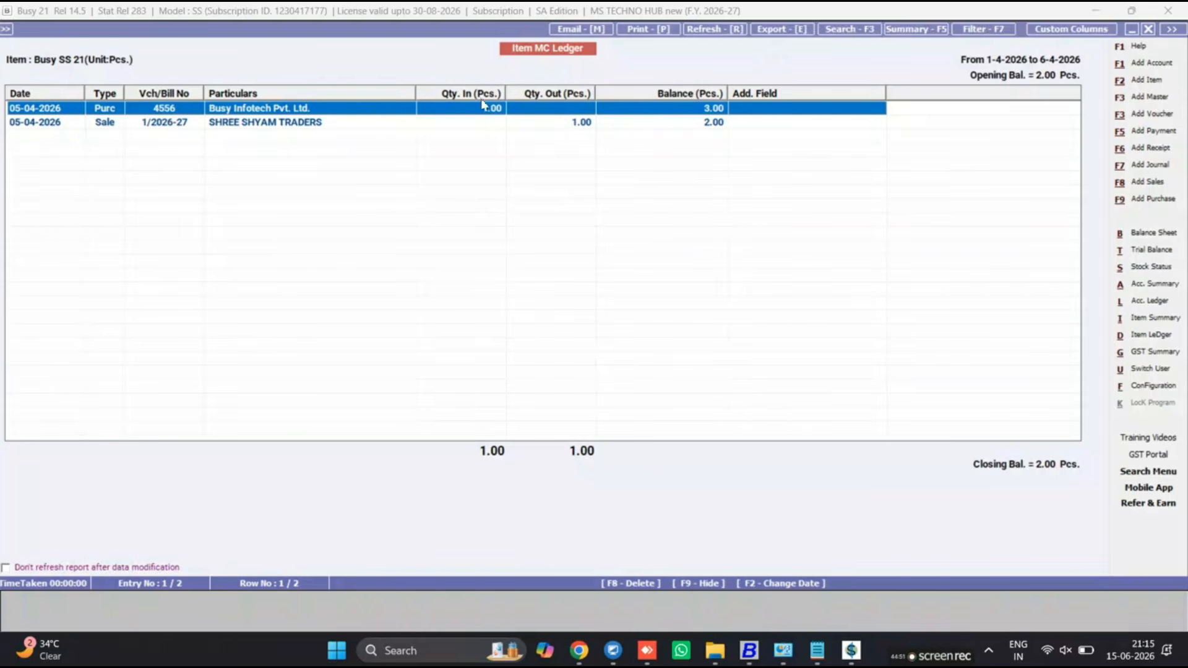
left_click(306, 127)
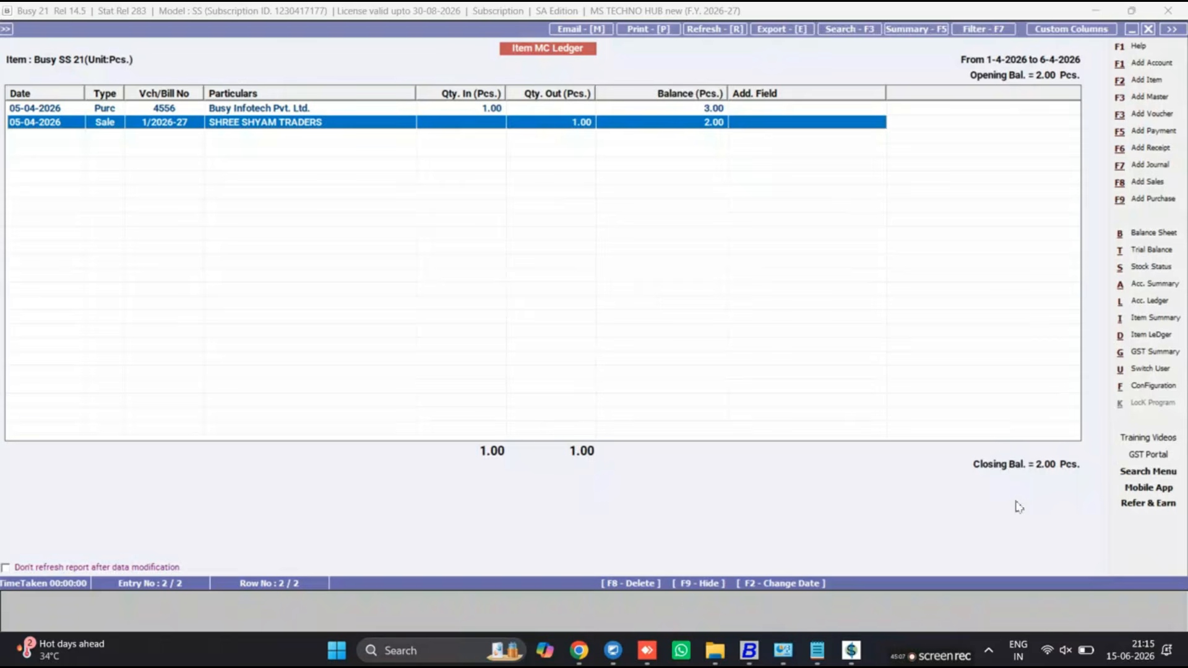
left_click(1149, 30)
Open the item ledger of SERVICES CARE and go through its voucher entries.
left_click(652, 125)
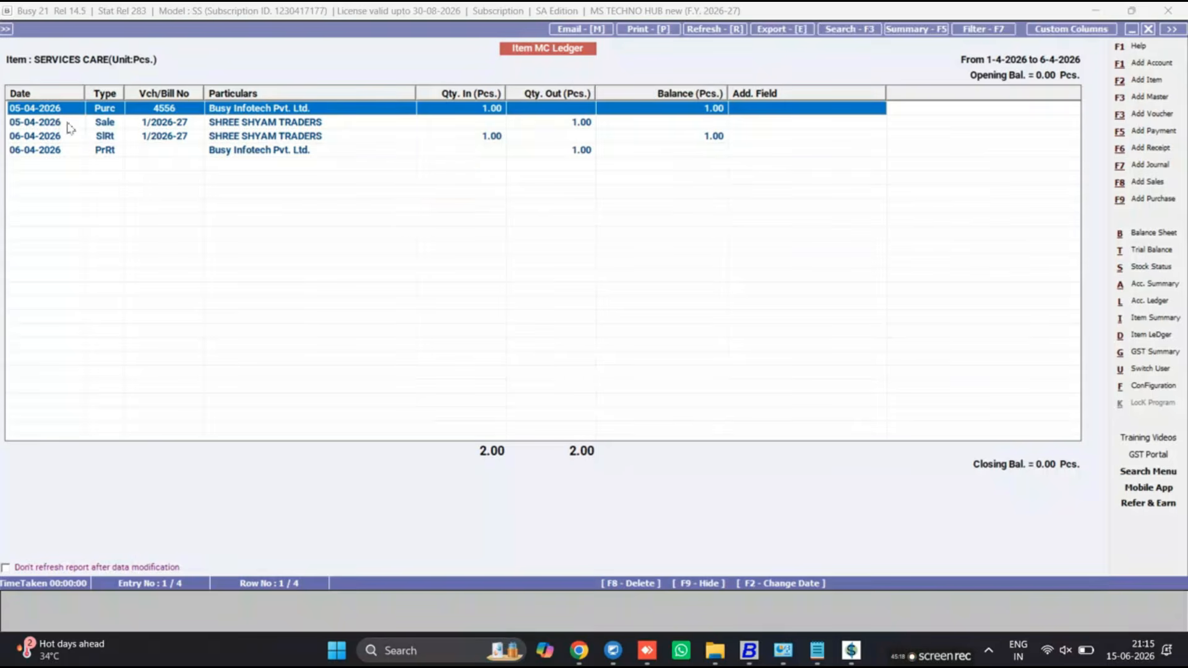
key("Down")
key("Down")
key("Down")
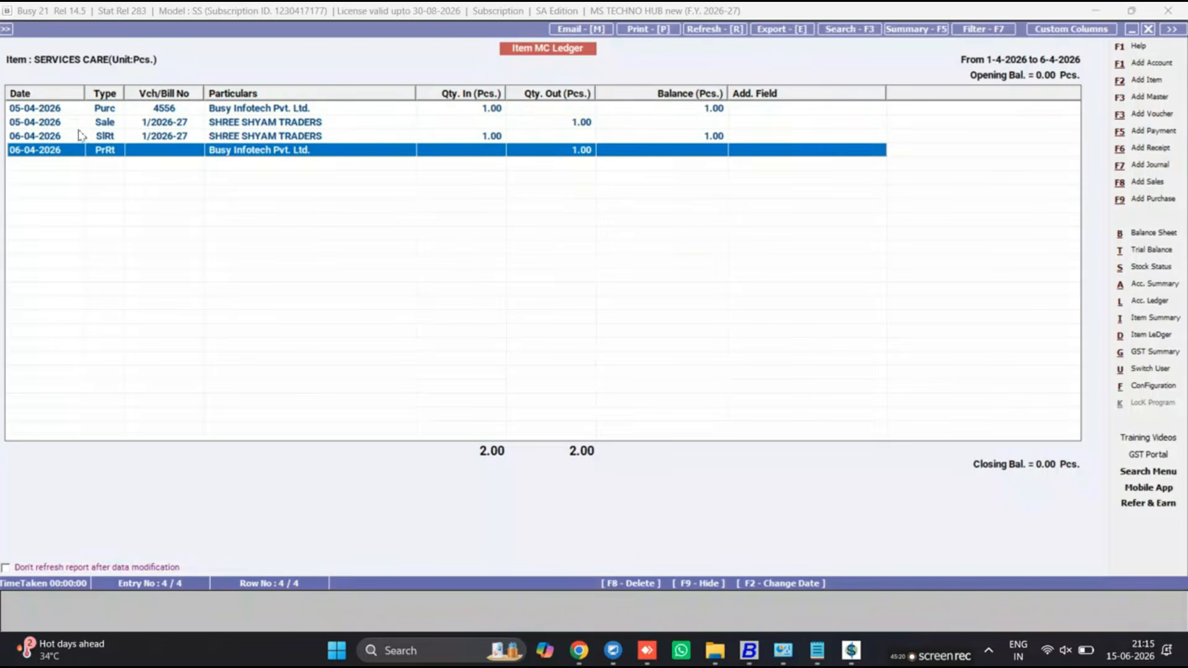
key("Up")
key("Up")
key("Down")
key("Down")
left_click(90, 123)
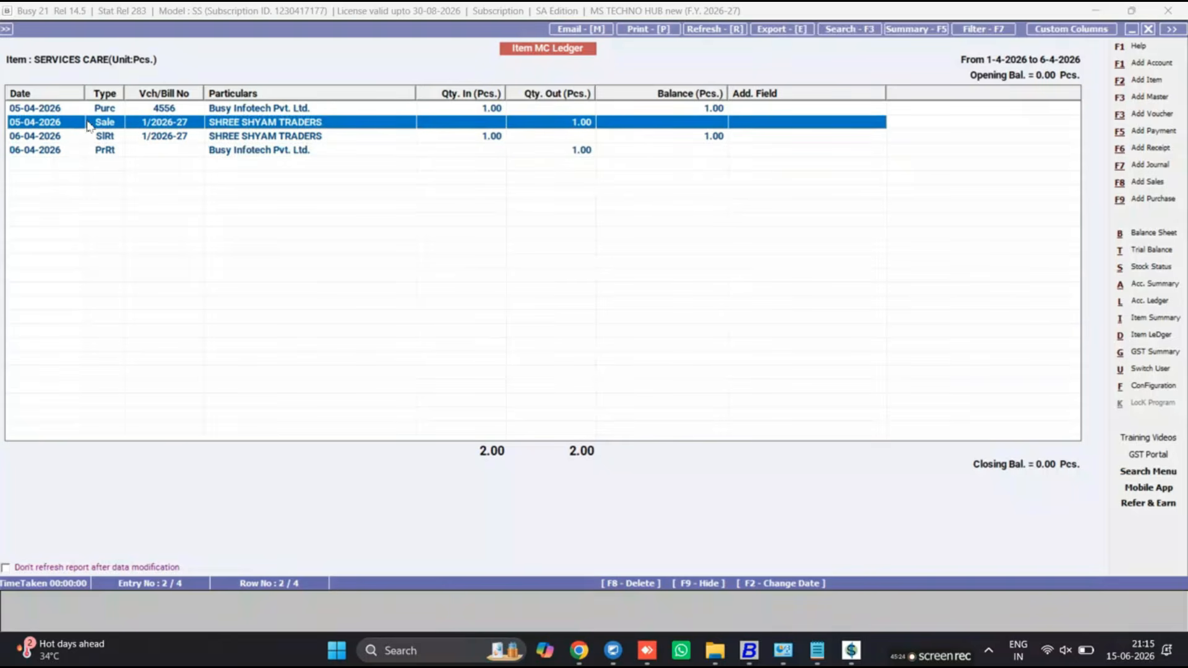
Examine the purchase, sale, sales return and purchase return movements of SERVICES CARE one by one, then leave the stock reports.
left_click(278, 110)
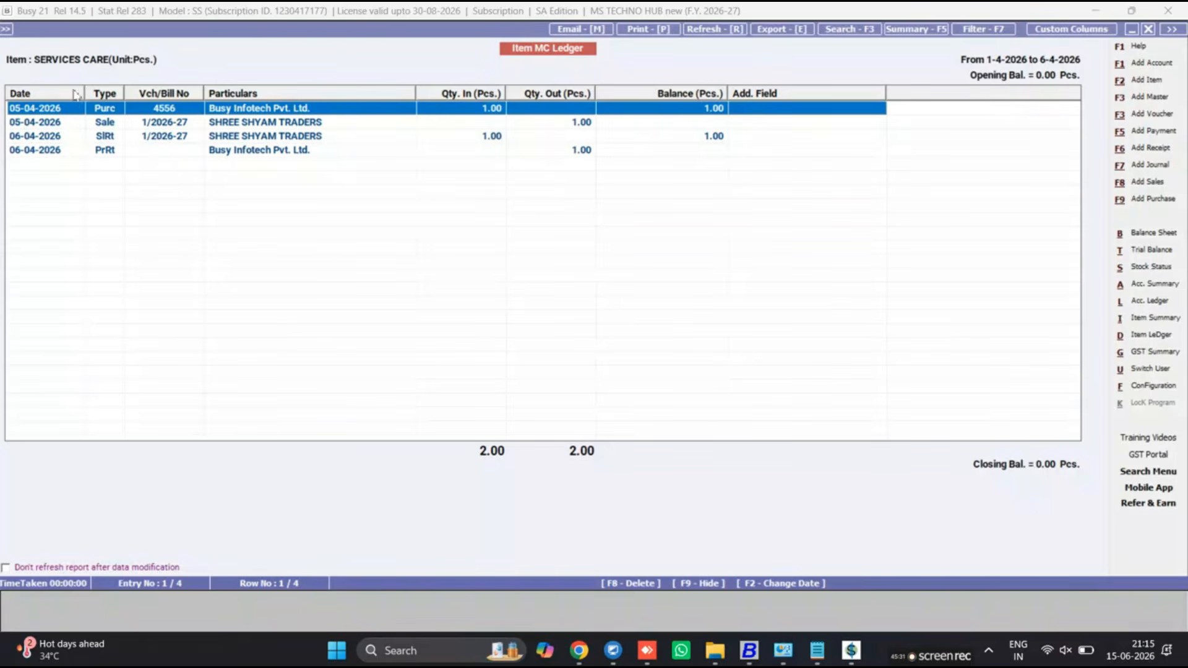
left_click(567, 124)
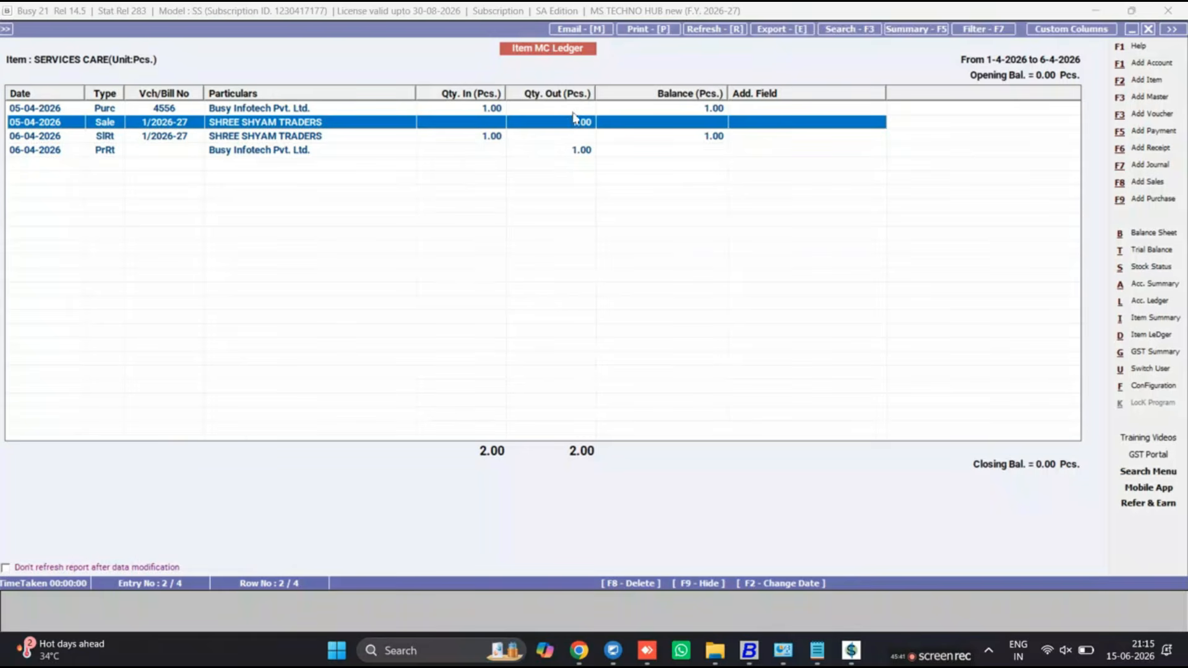
left_click(97, 137)
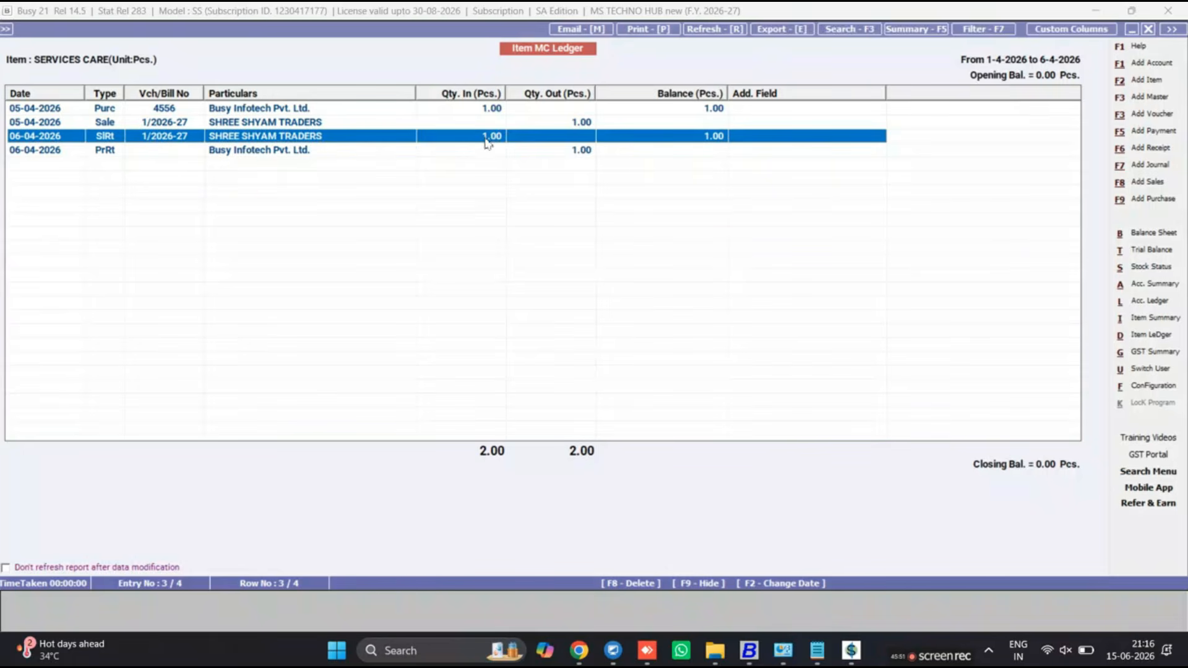
left_click(309, 153)
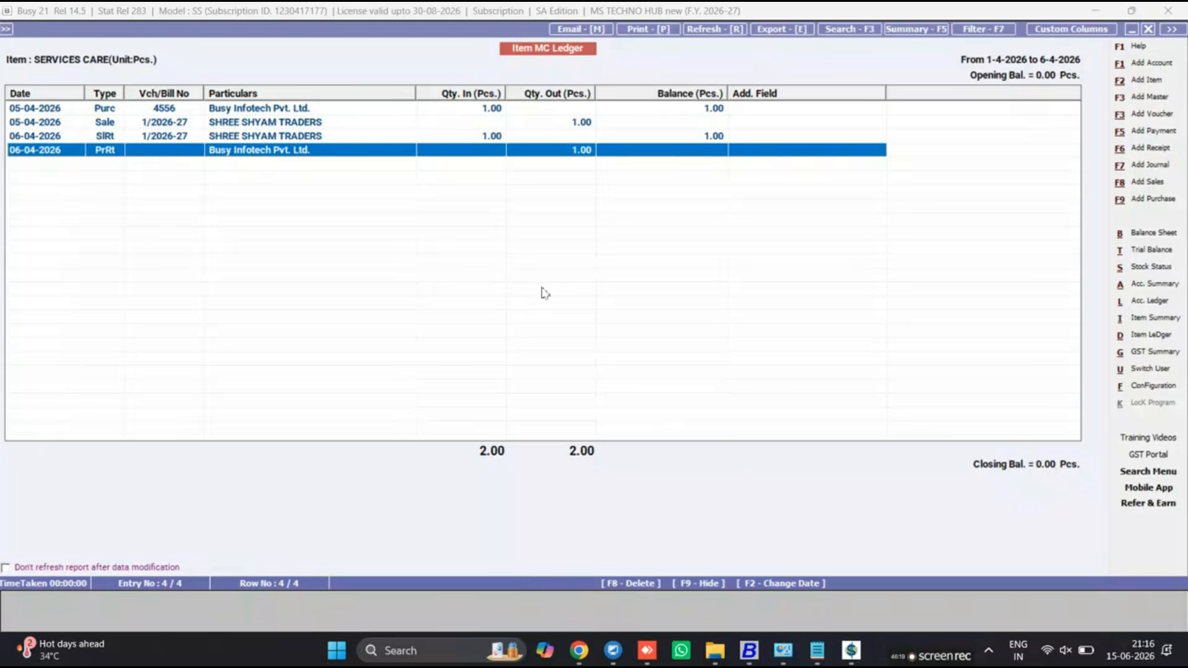
key("Escape")
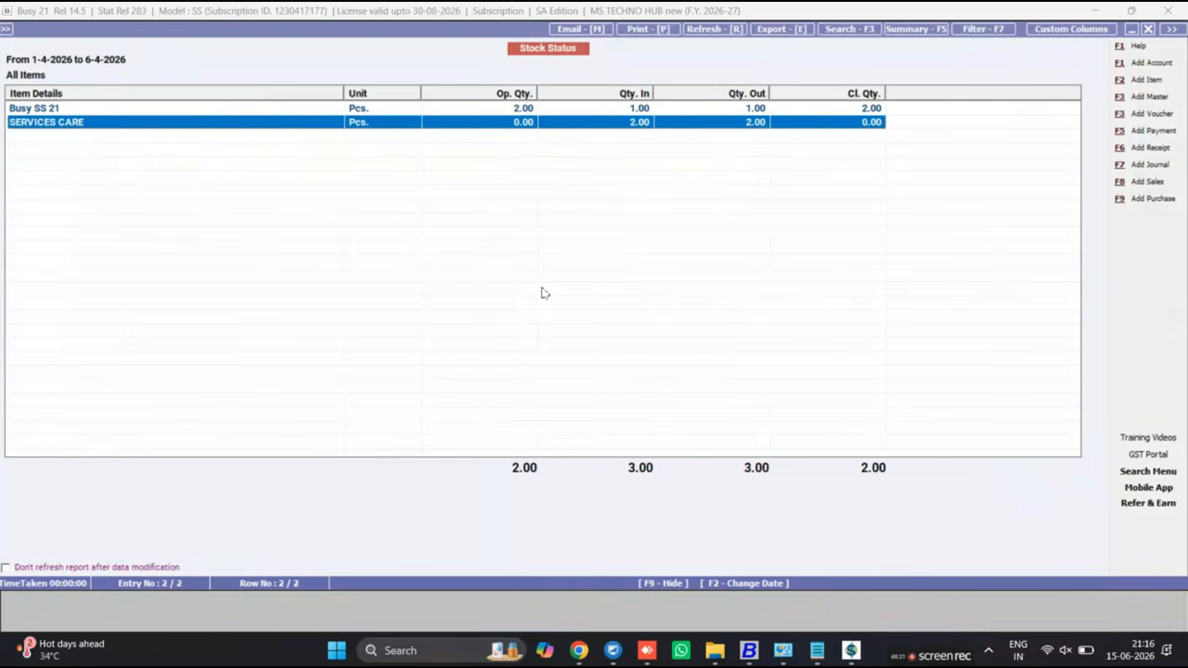
key("Escape")
key("Escape")
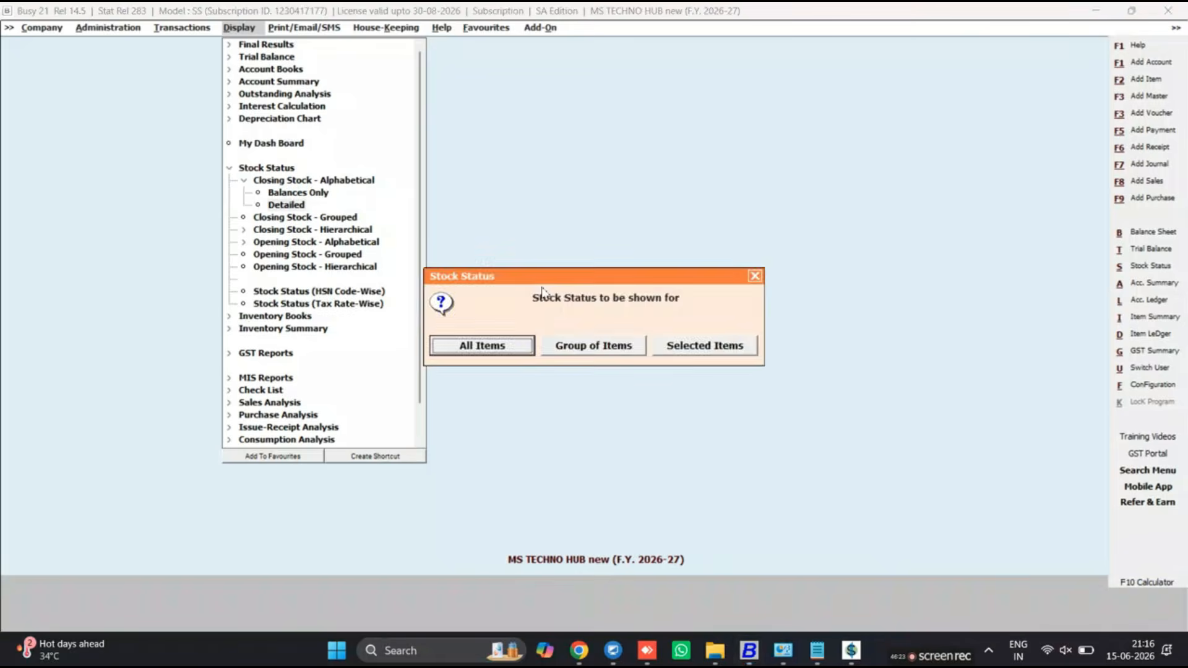
key("Escape")
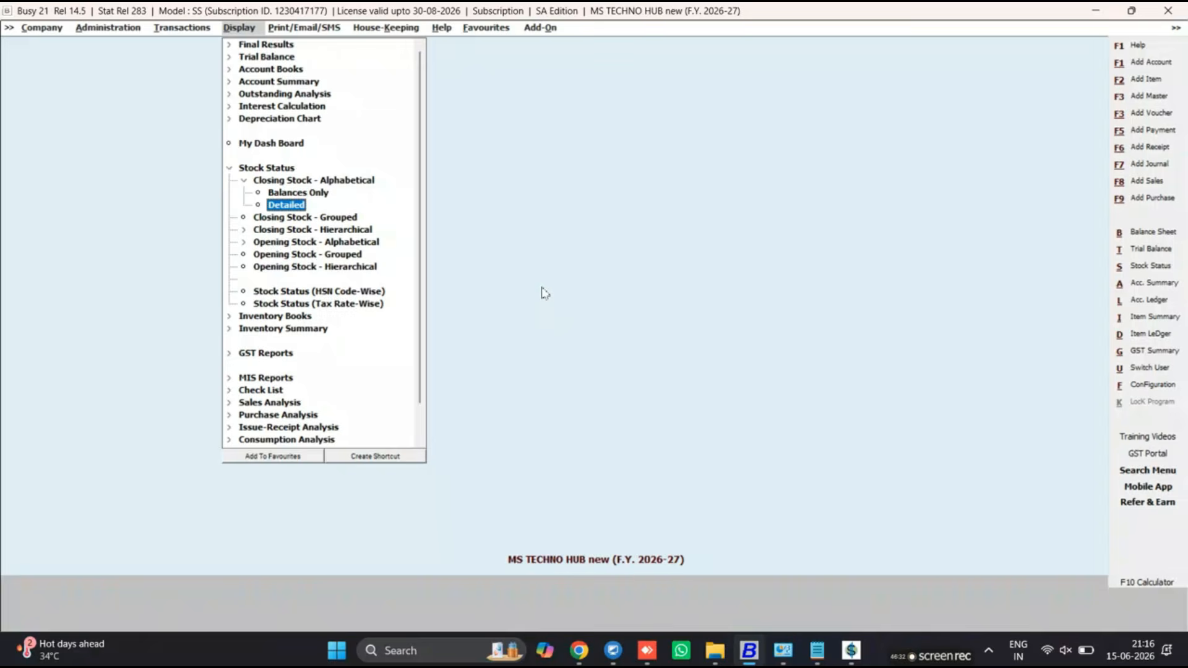
key("Left")
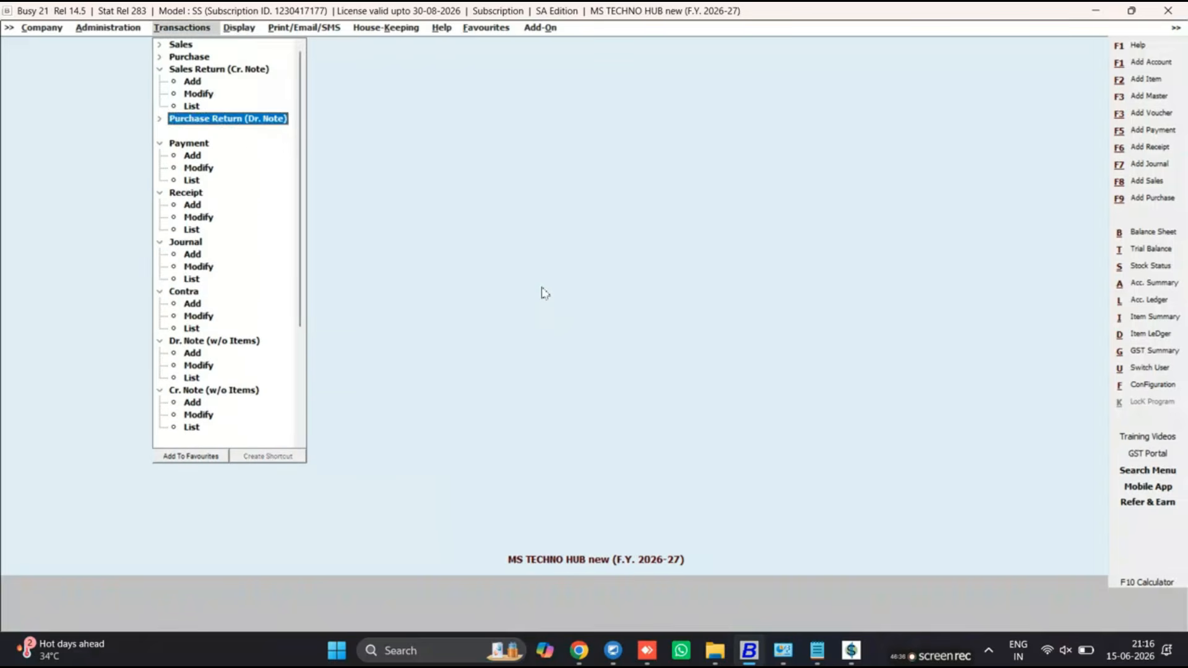
key("Up")
key("Up")
key("Up")
key("Left")
key("Left")
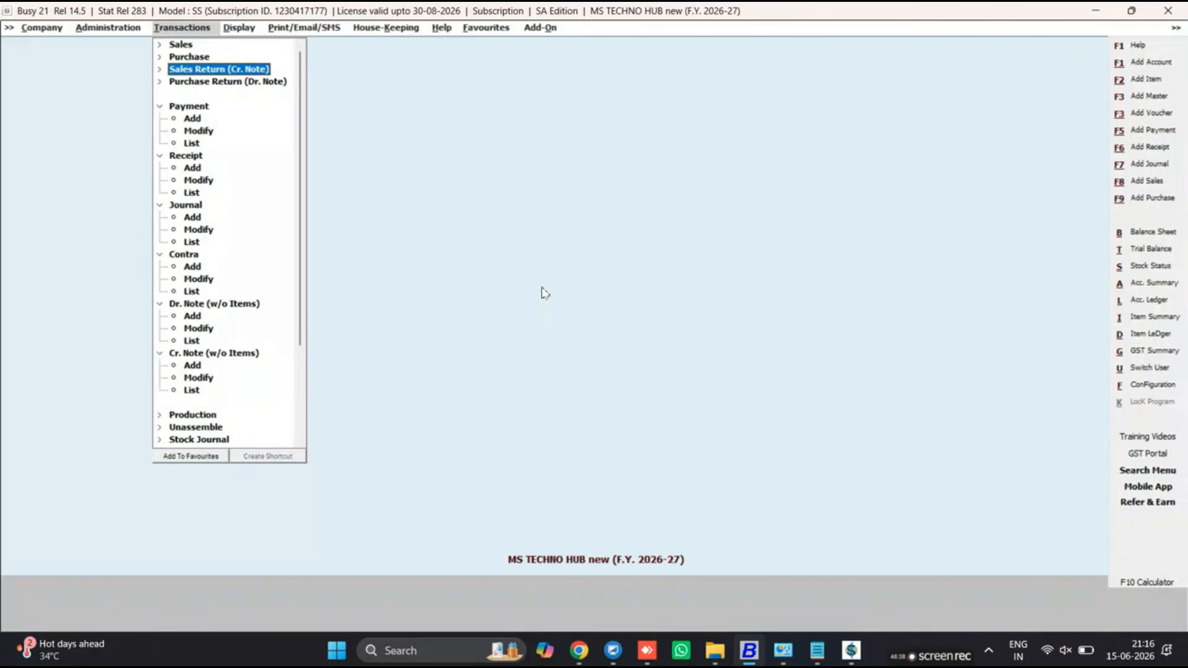
key("Up")
key("Down")
key("Down")
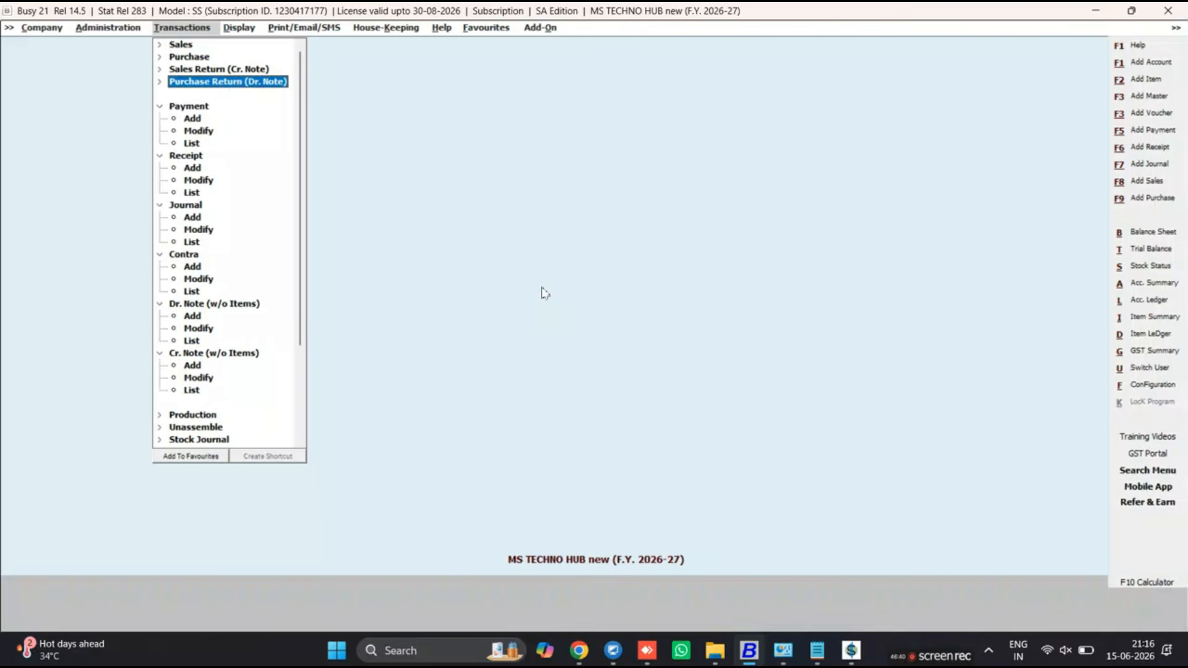
key("Down")
key("Down")
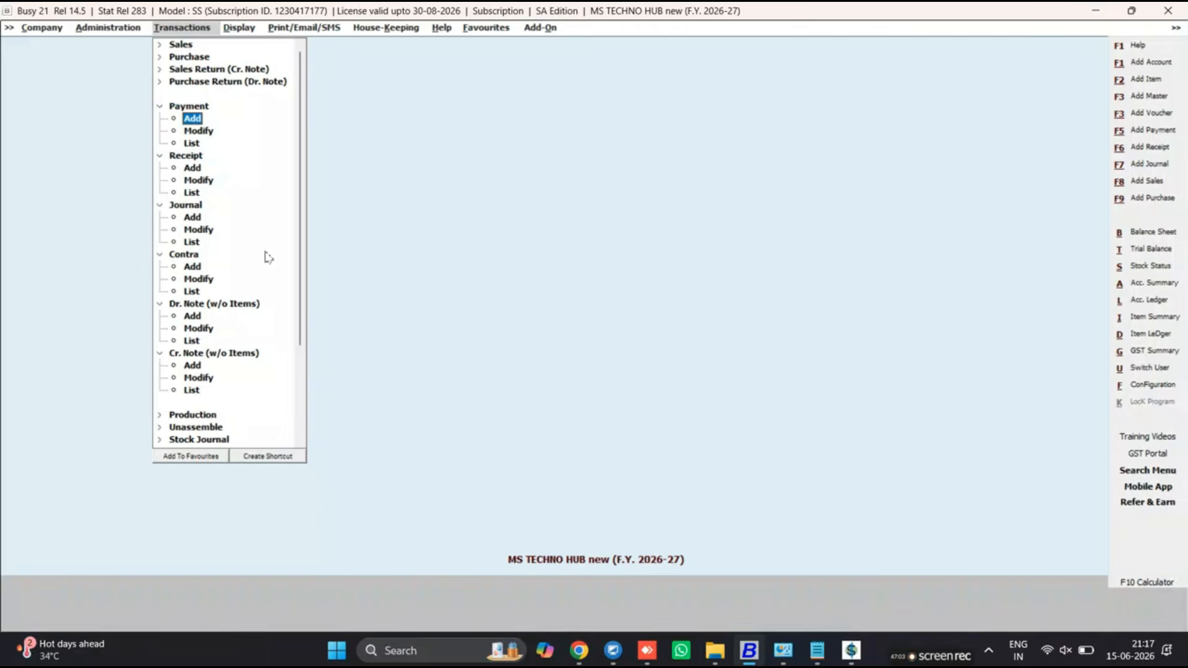
Locate the Amount Payable report among the outstanding analysis reports.
key("Right")
key("Left")
key("Left")
key("Left")
key("Right")
key("Right")
key("Right")
key("Up")
key("Up")
key("Up")
key("Return")
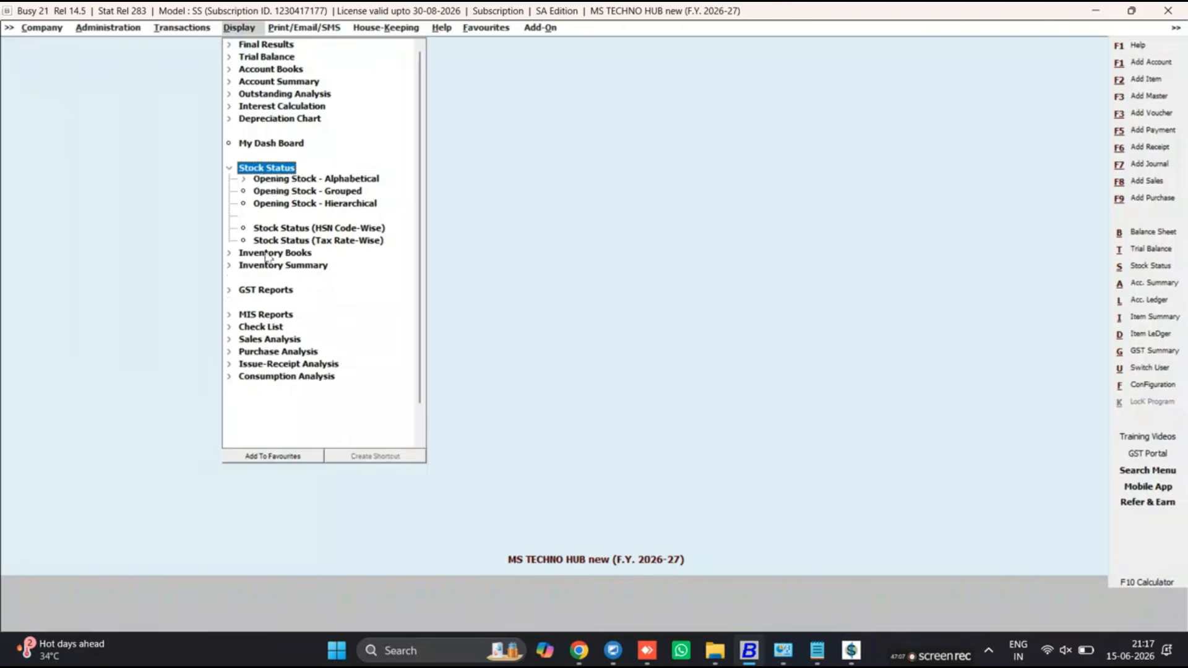
key("Up")
key("Up")
key("Up")
key("Up")
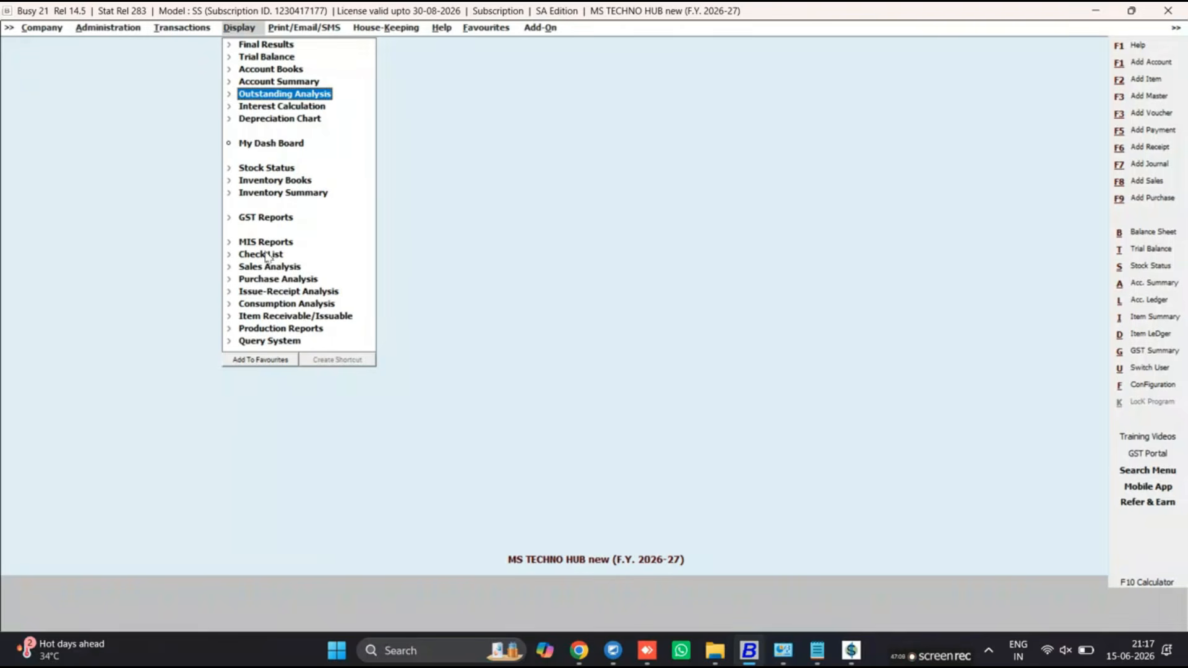
key("Return")
key("Down")
key("Down")
key("Down")
key("Down")
key("Down")
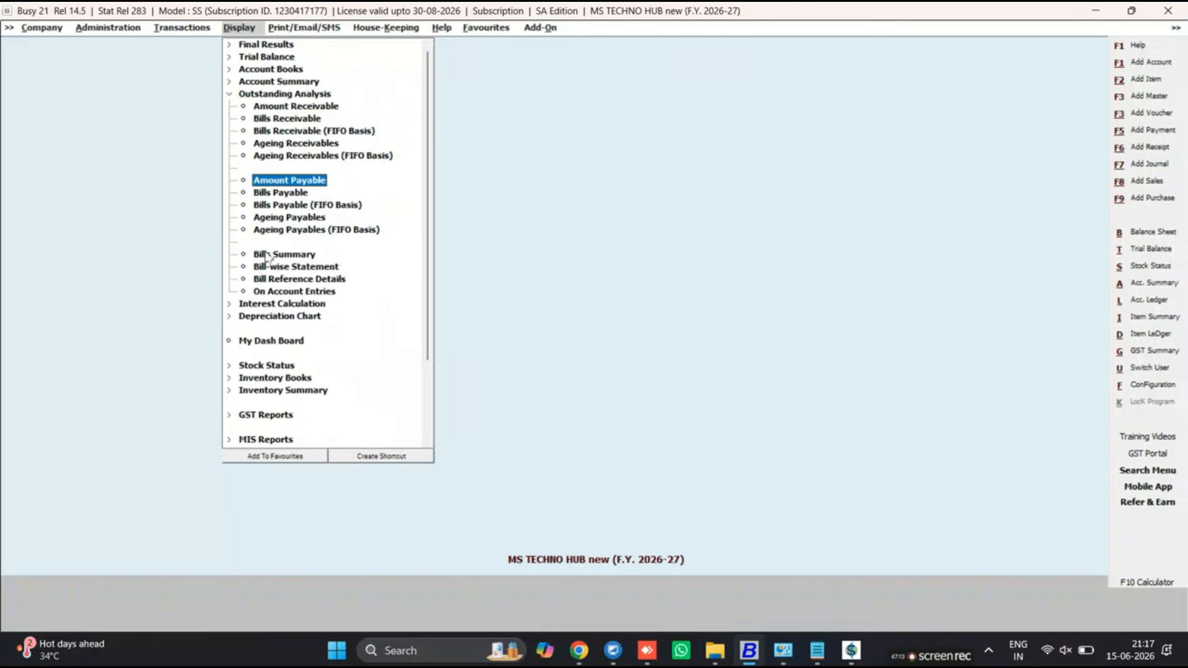
View the Amount Payable report for all accounts as on 06-04-2026 with the default options, then close it.
key("Return")
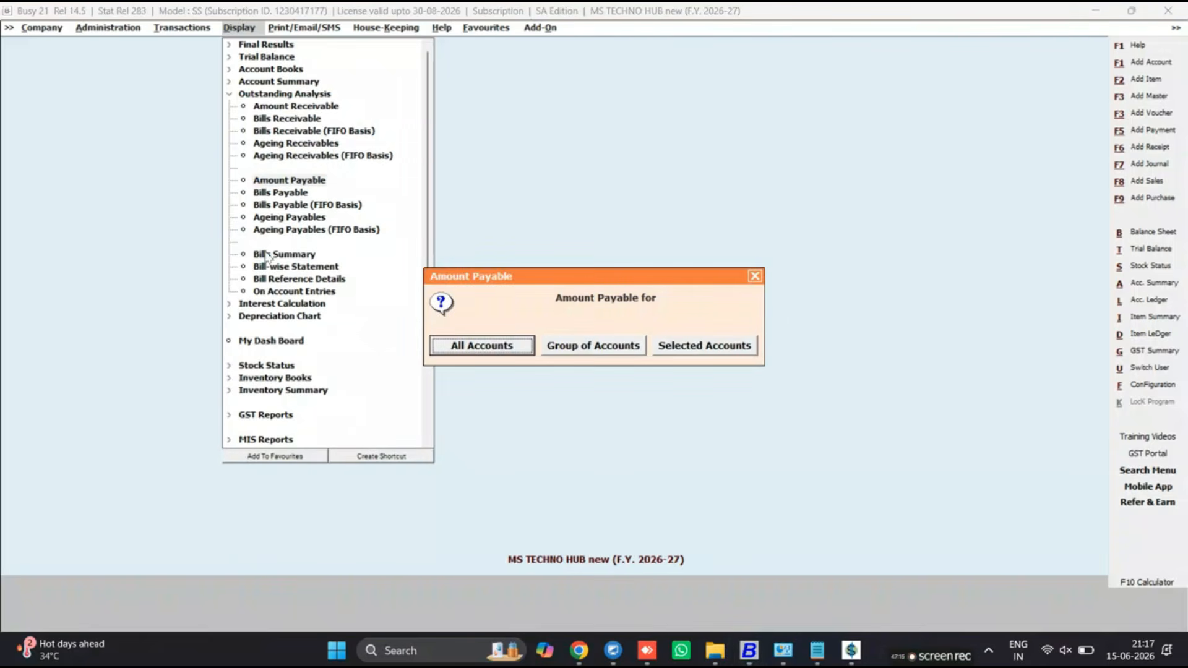
key("Return")
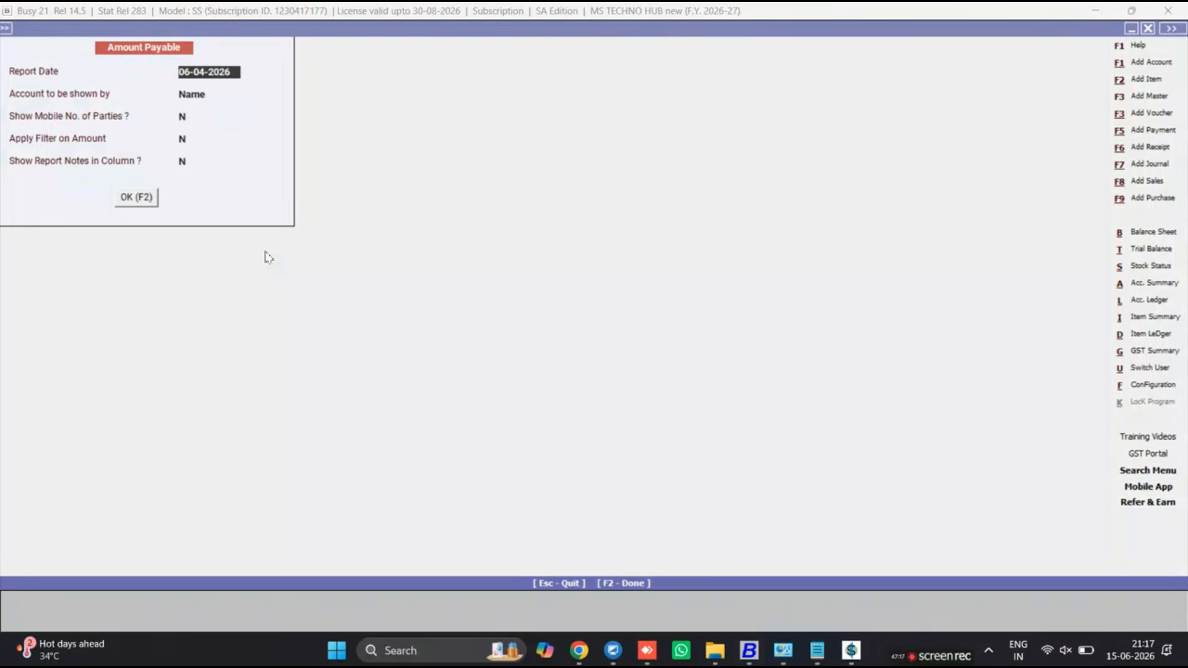
key("Return")
key("Return")
key("Return")
key("Return")
key("Return")
key("Return")
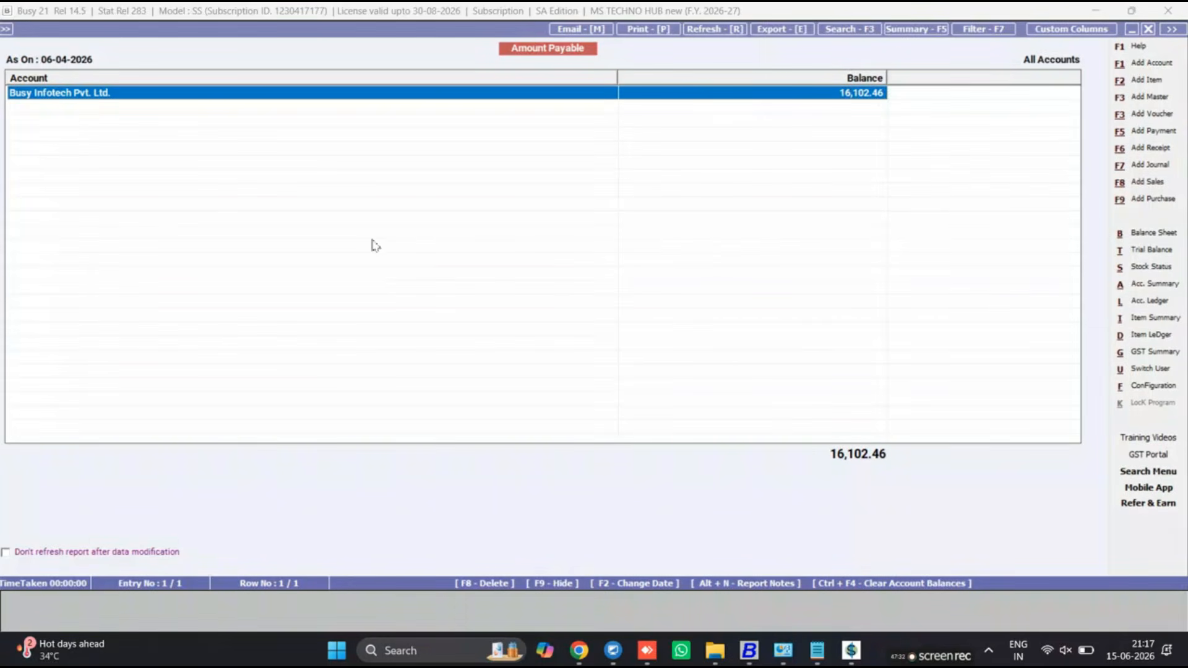
key("Escape")
key("Escape")
key("Escape")
key("Escape")
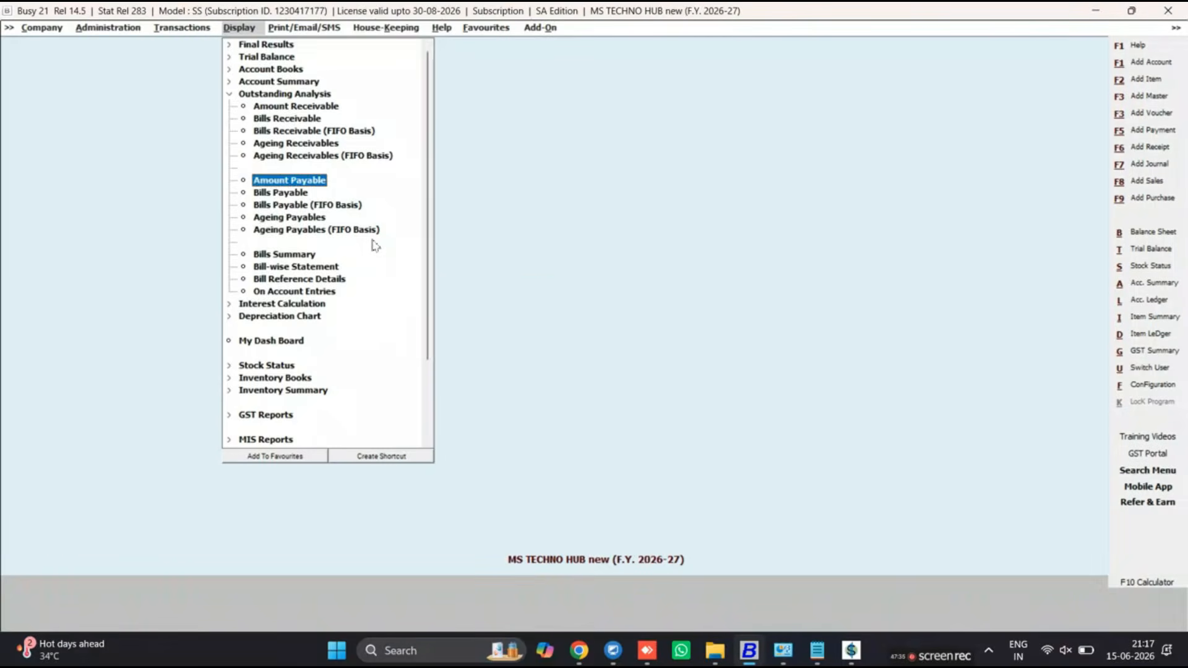
Start a new payment voucher in the Main series dated 08-04-2026.
key("Left")
key("Left")
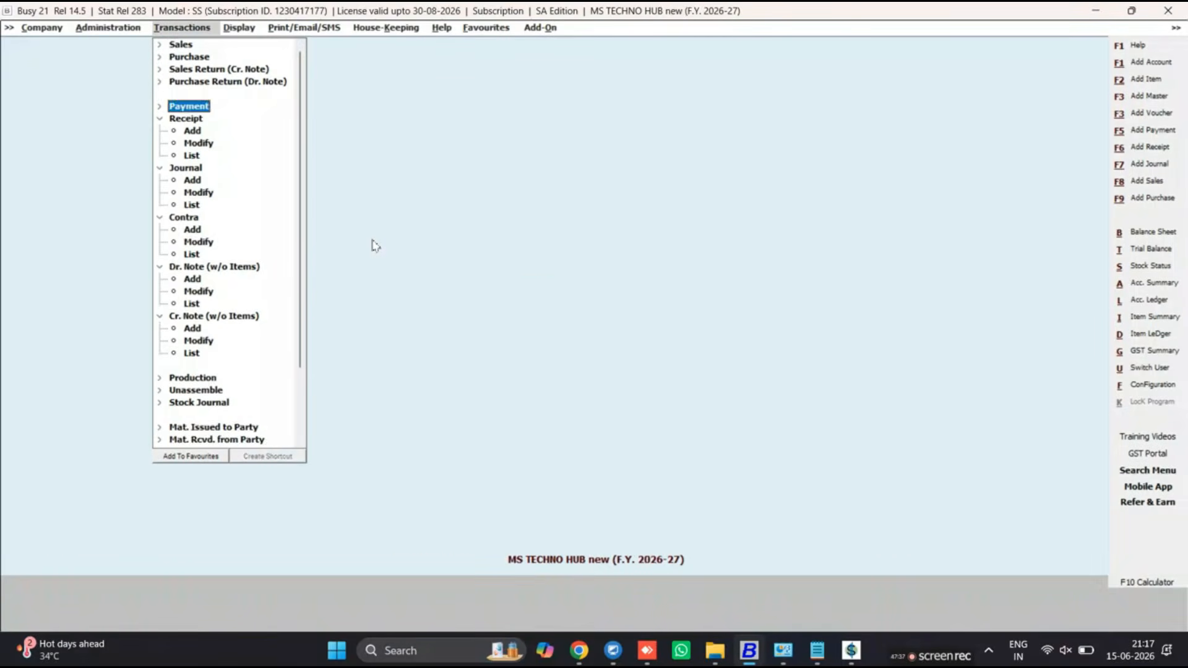
key("Escape")
key("Return")
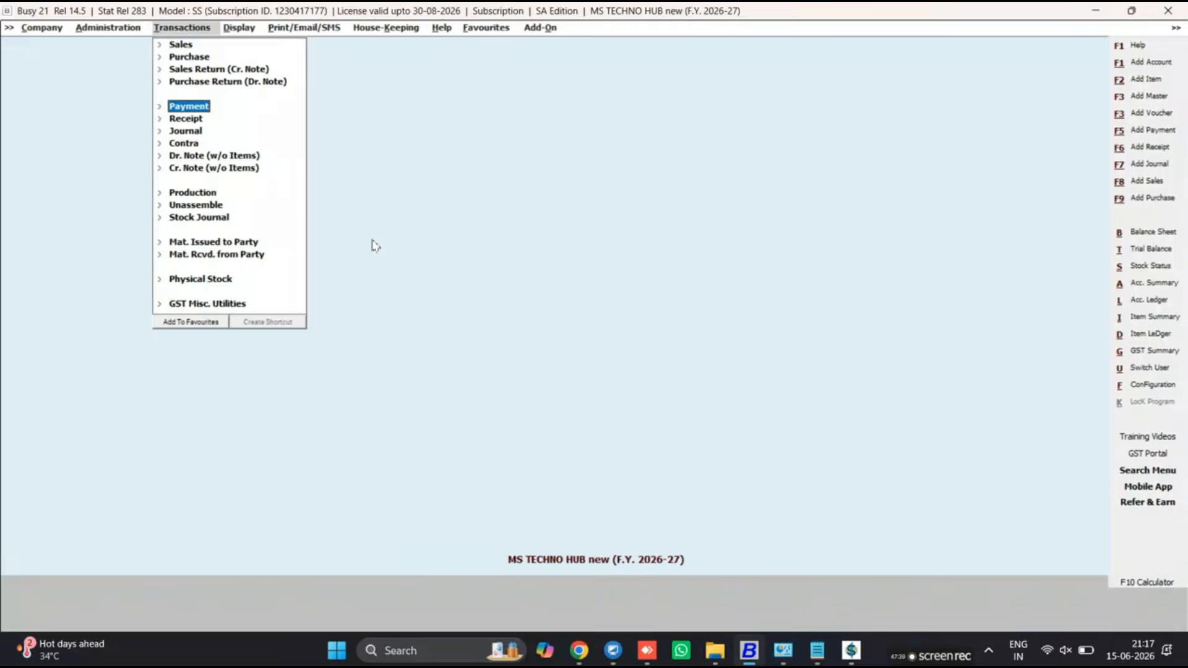
key("Right")
key("Return")
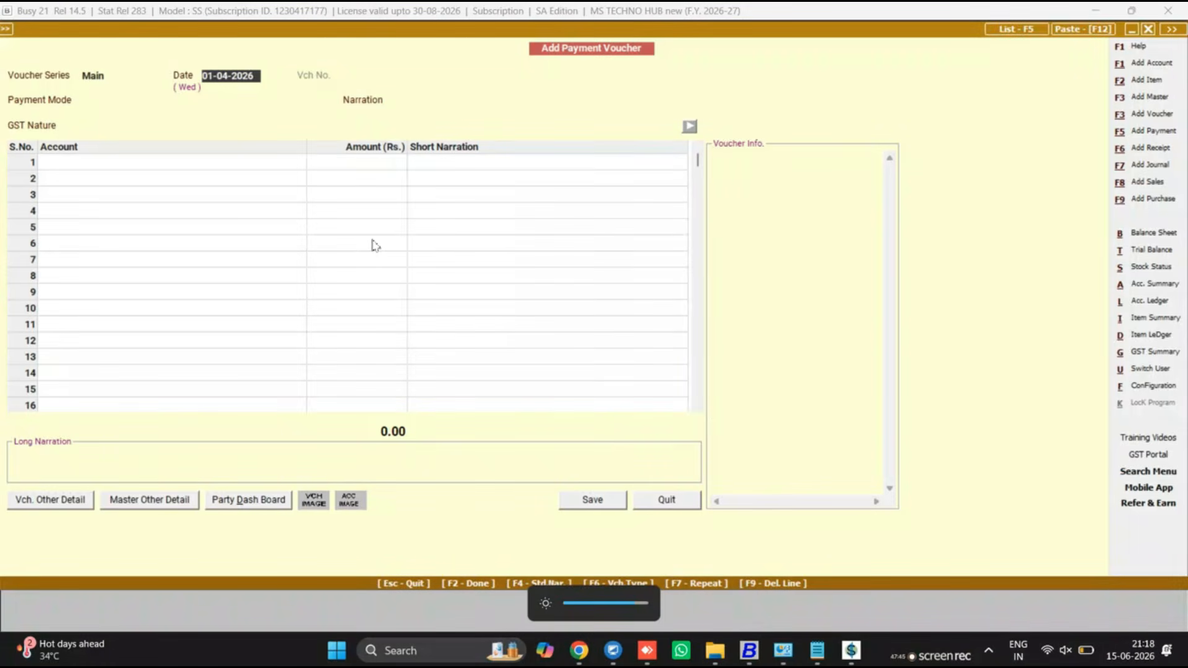
type("08")
key("Return")
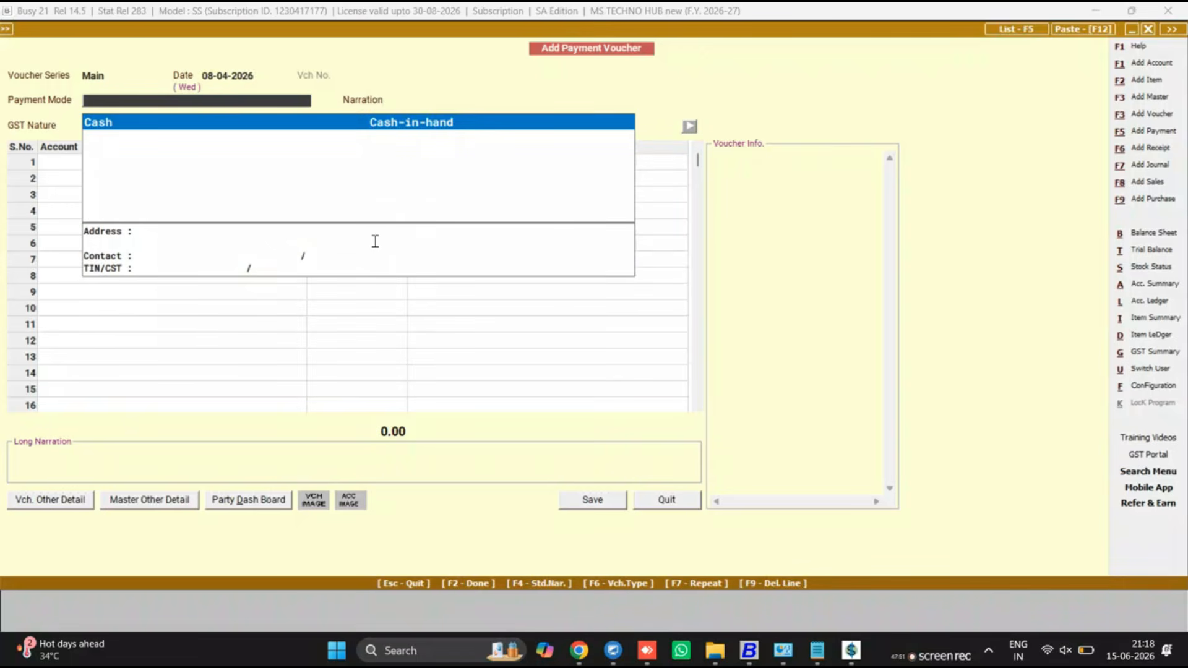
Create and save an account master named KOTAK BANK A/C in the Bank Accounts group with zero opening balance, from the payment mode field.
key("Escape")
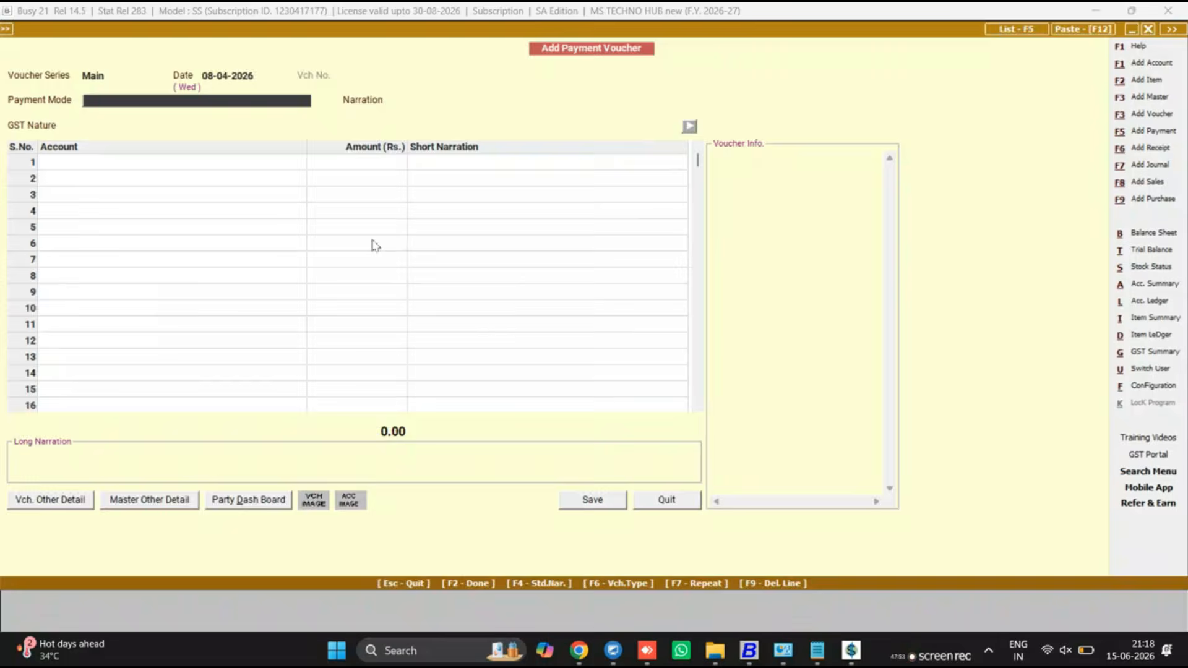
key("F3")
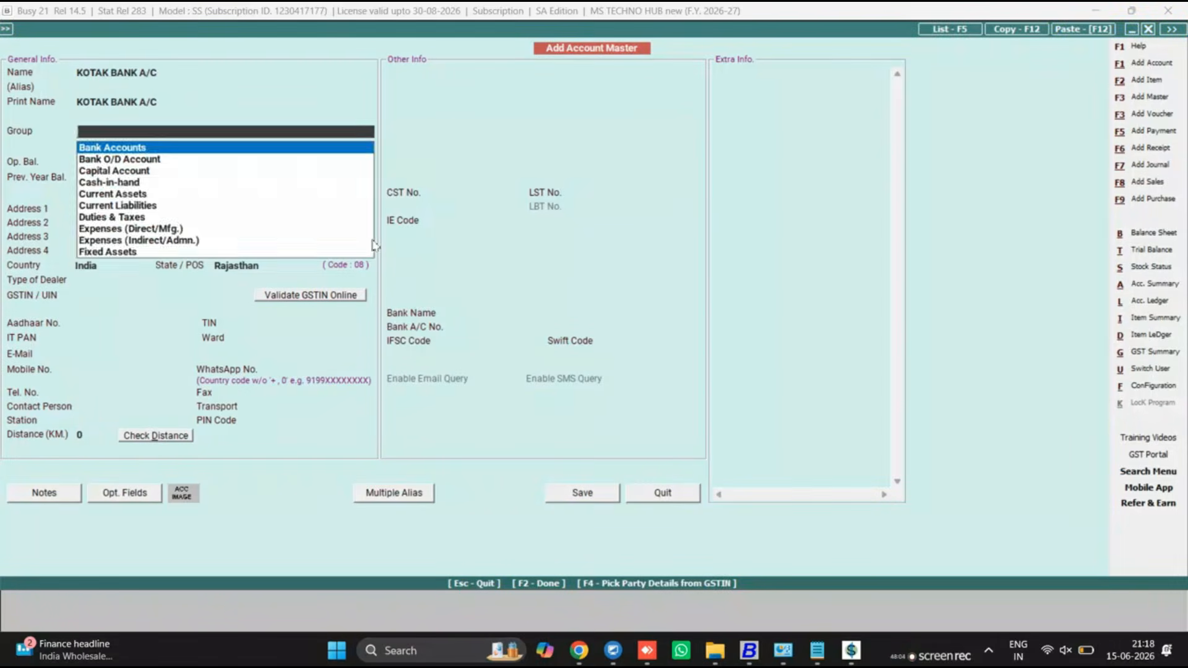
key("Return")
key("Return")
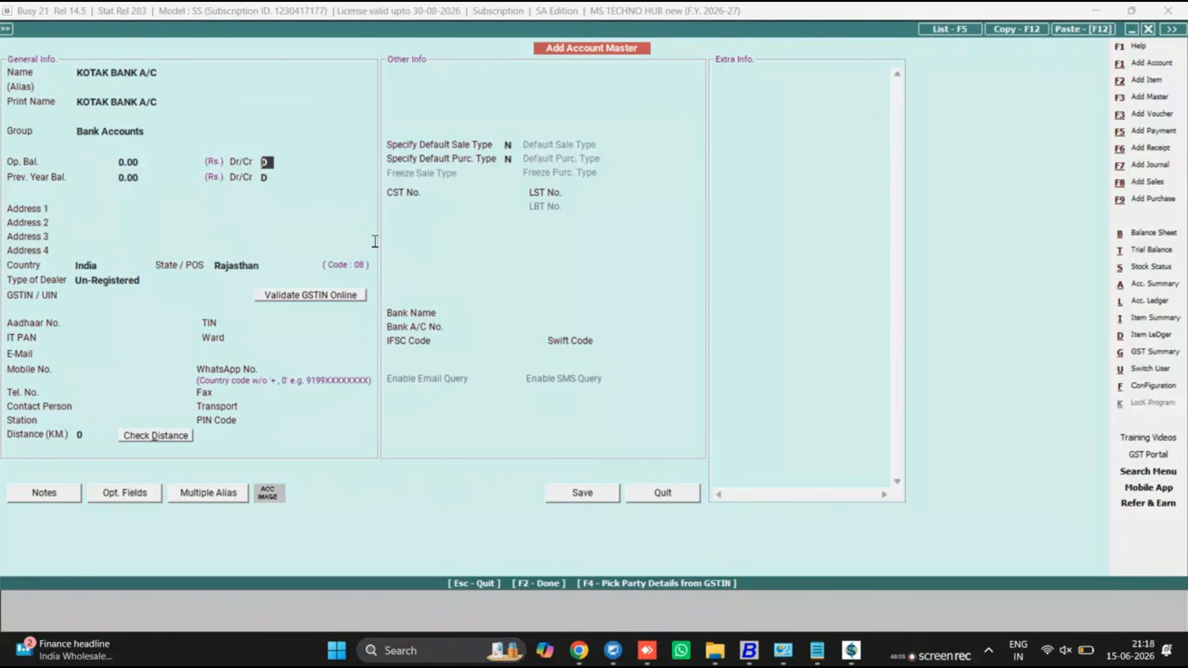
key("Return")
key("Return")
key("Return")
key("Return")
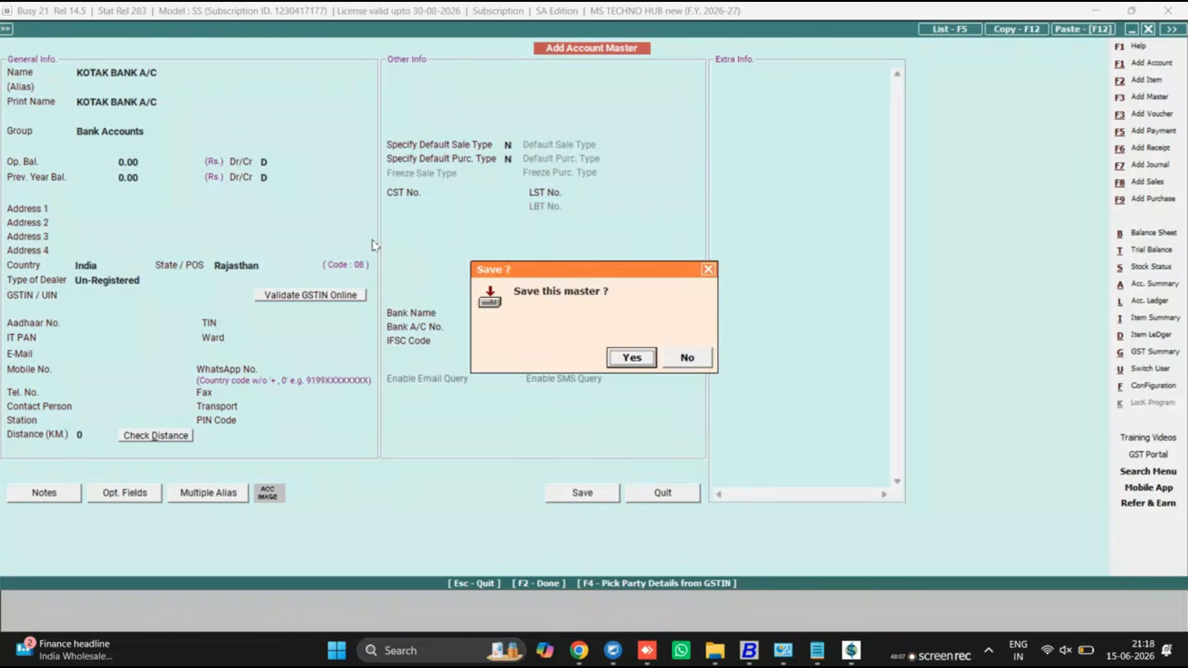
key("Return")
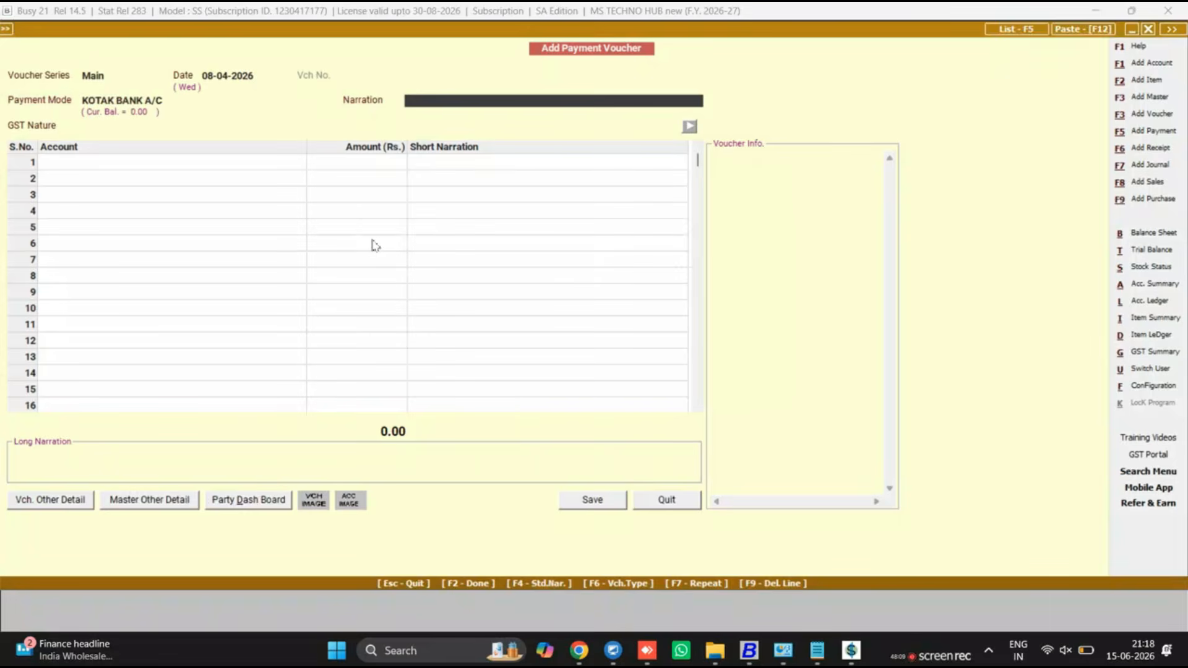
Choose KOTAK BANK A/C as the voucher's payment mode and continue to the GST nature choice without a narration.
key("Up")
key("Down")
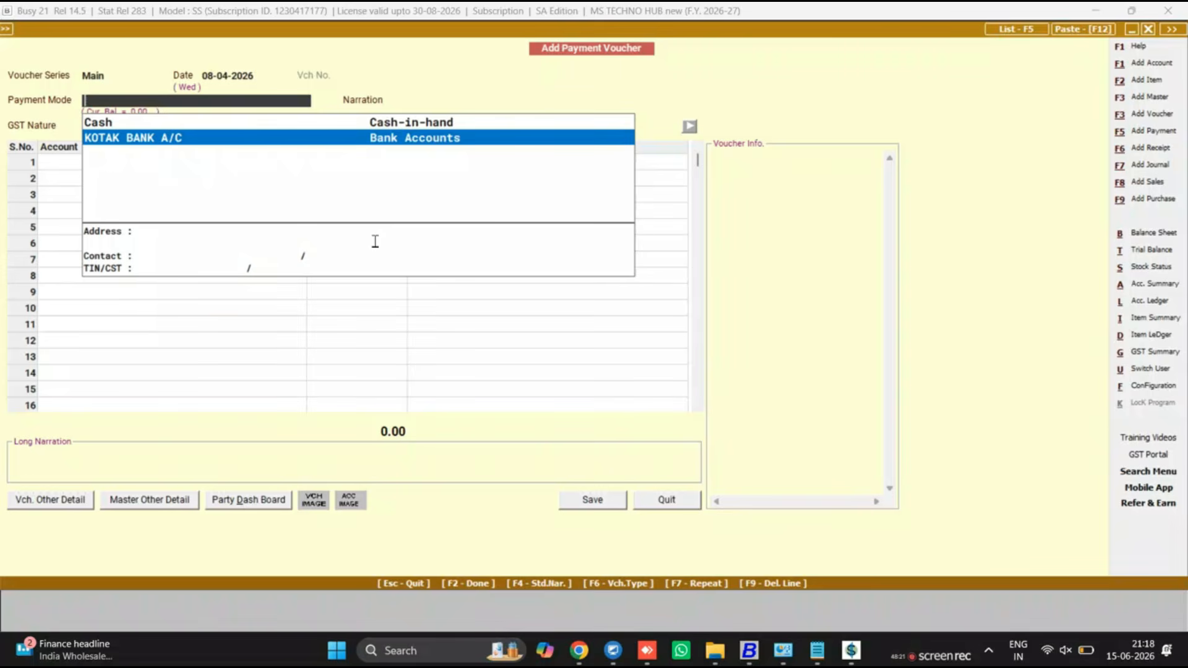
key("Return")
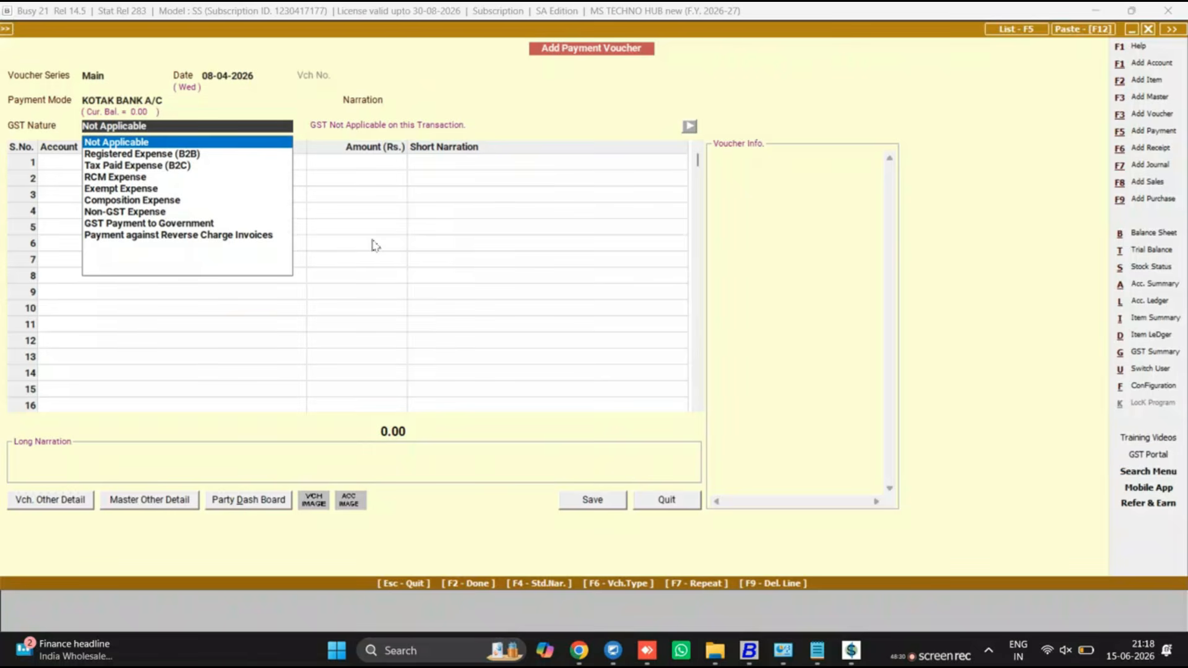
Set the GST nature to Not Applicable and enter Busy Infotech Pvt. Ltd. with amount 16,102.46 and short narration NEFT.
key("Return")
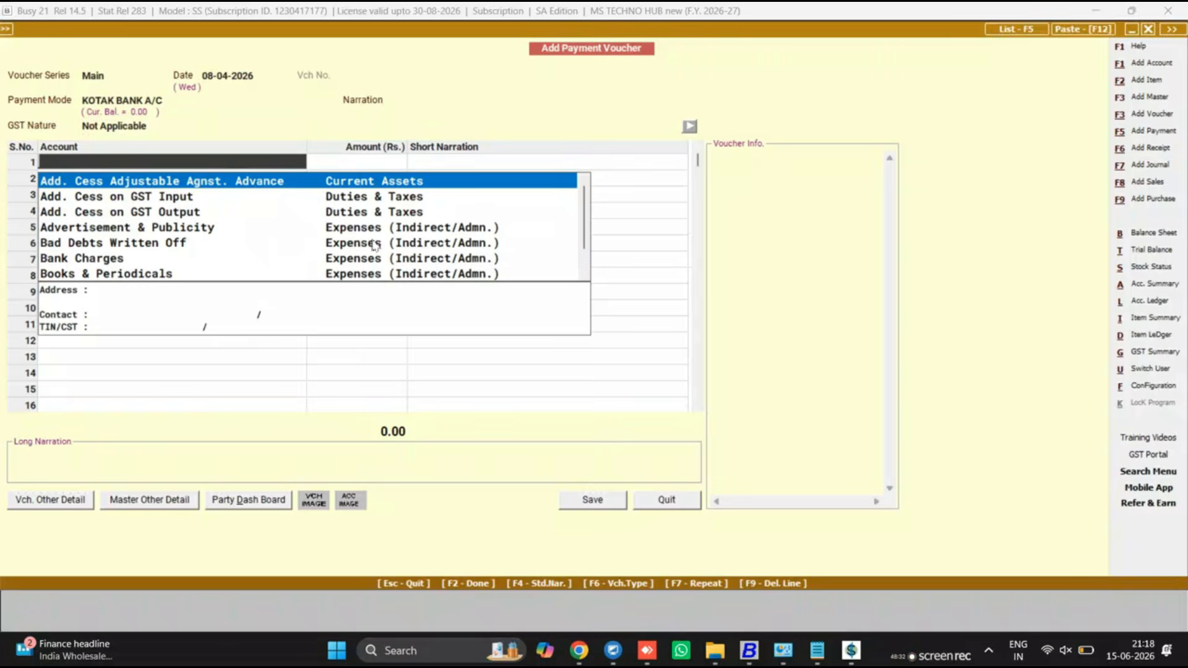
type("BUSY")
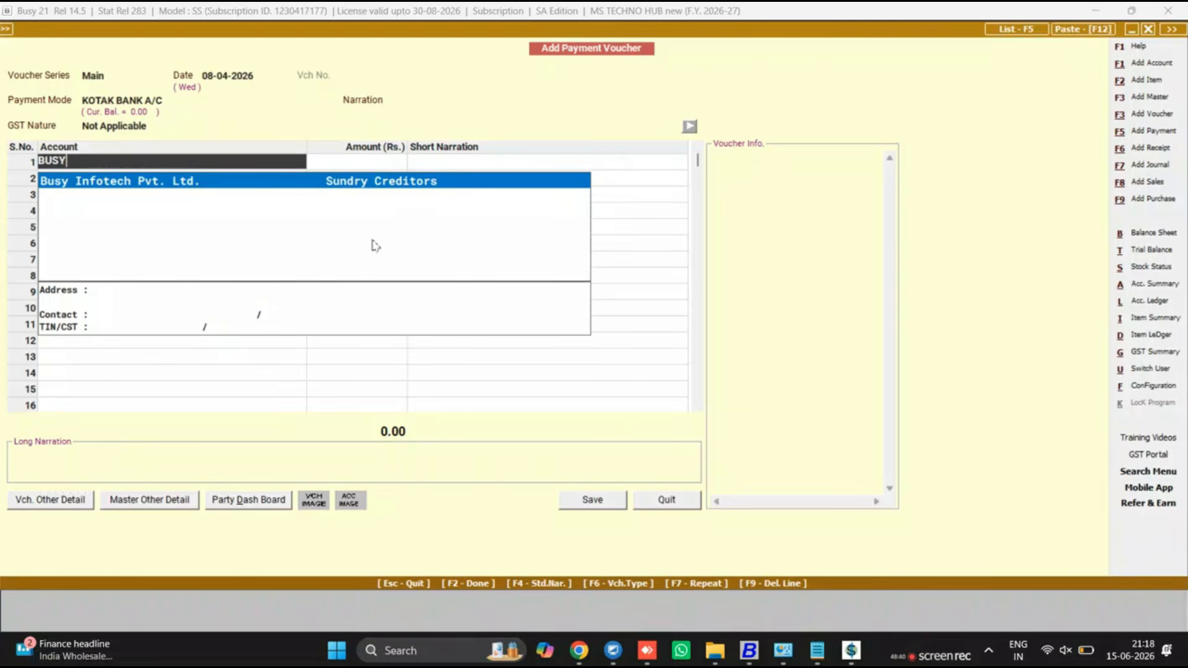
key("Return")
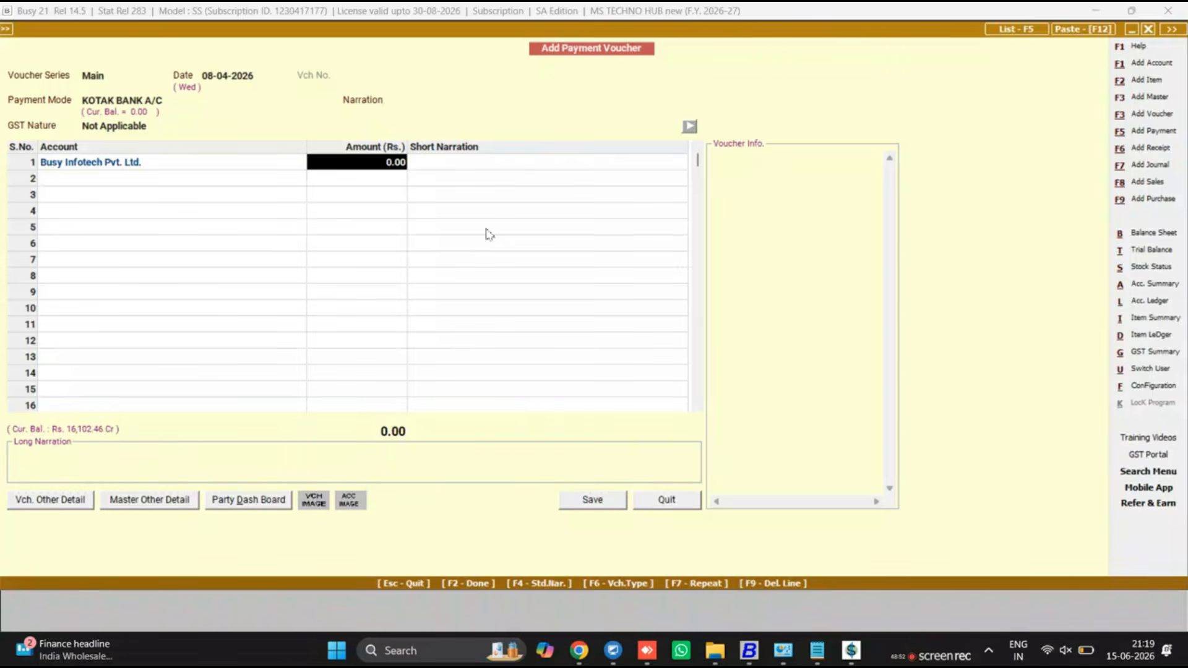
type("1")
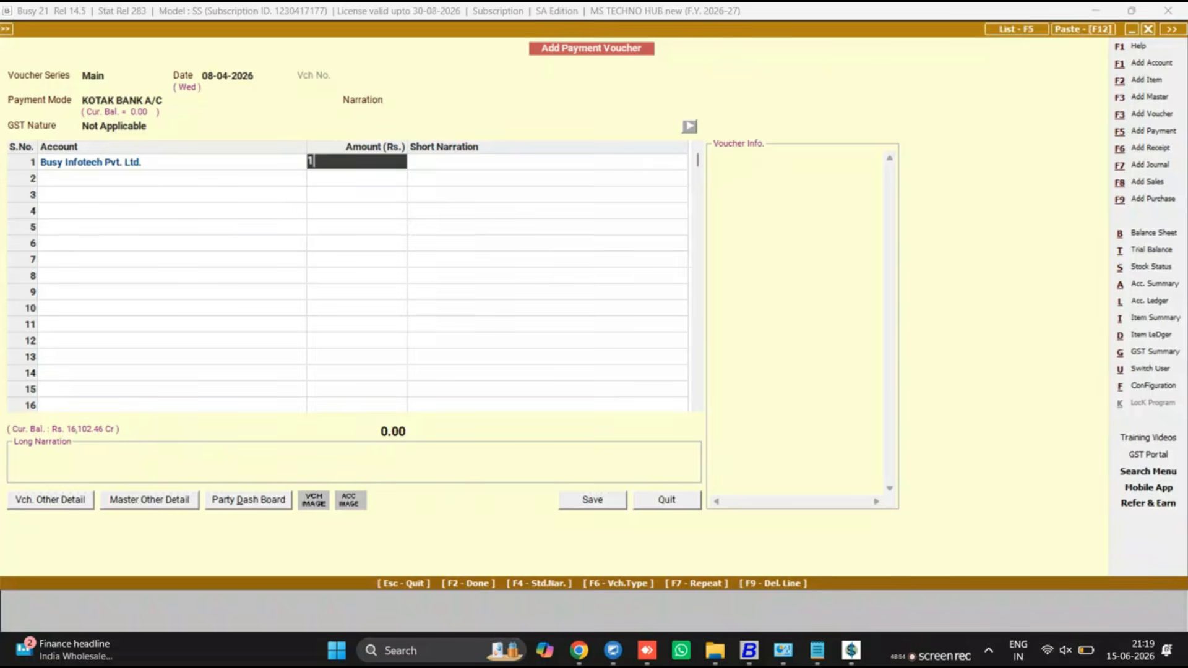
type("6,102.46")
key("Return")
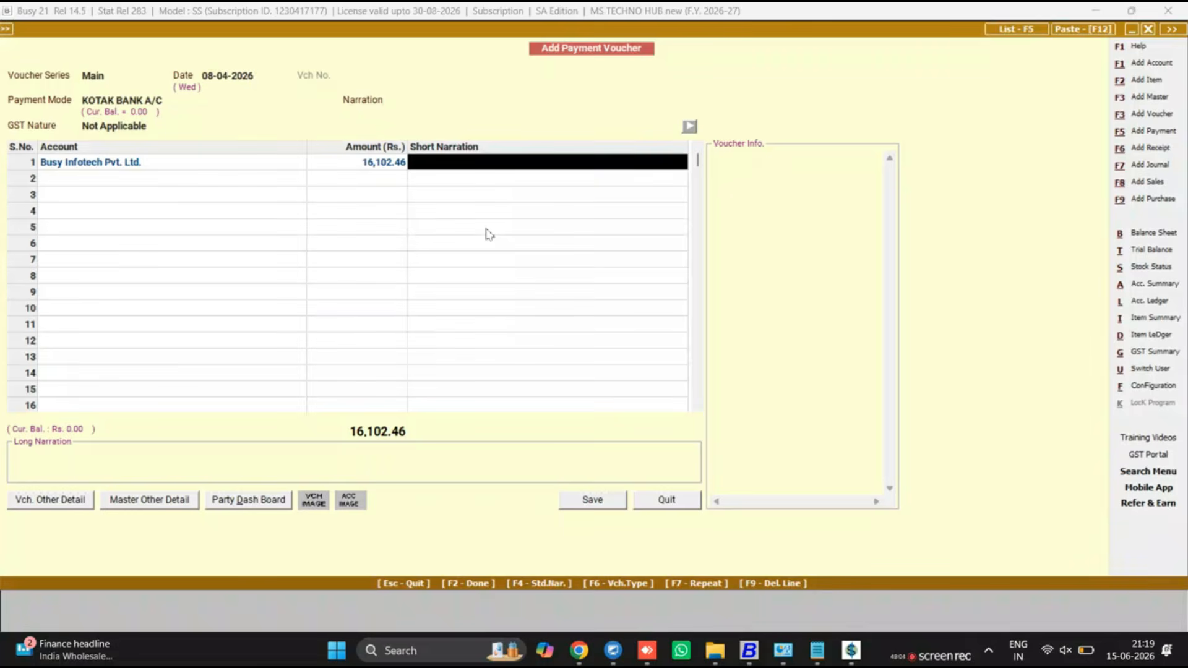
type("nEFT")
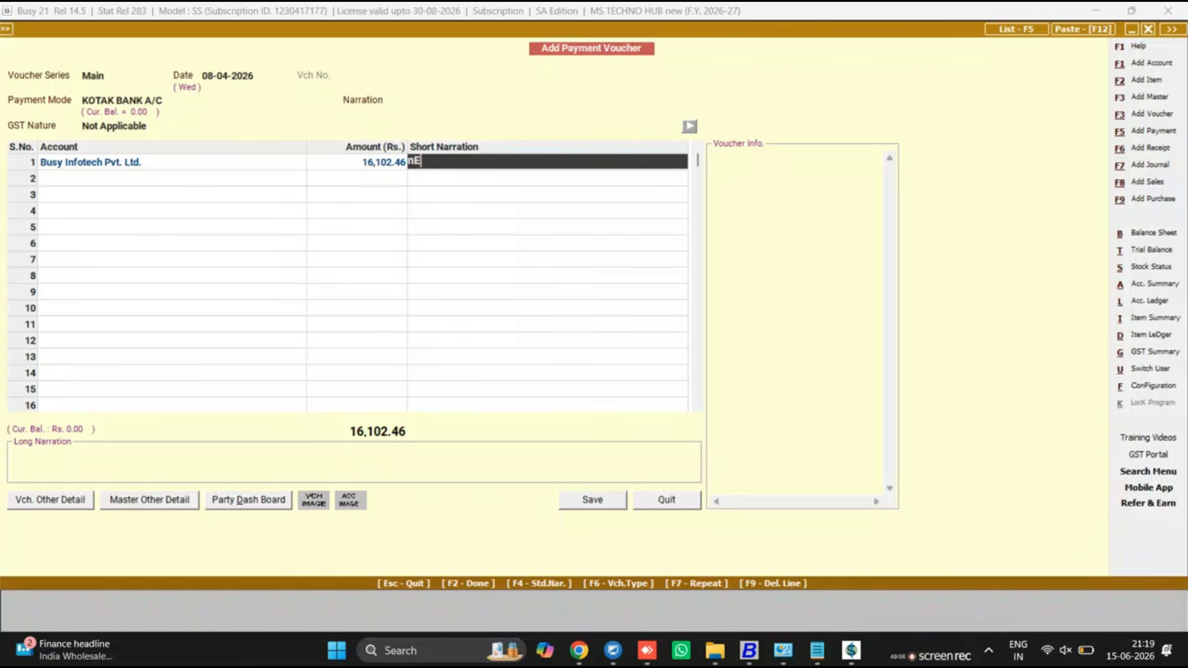
key("Return")
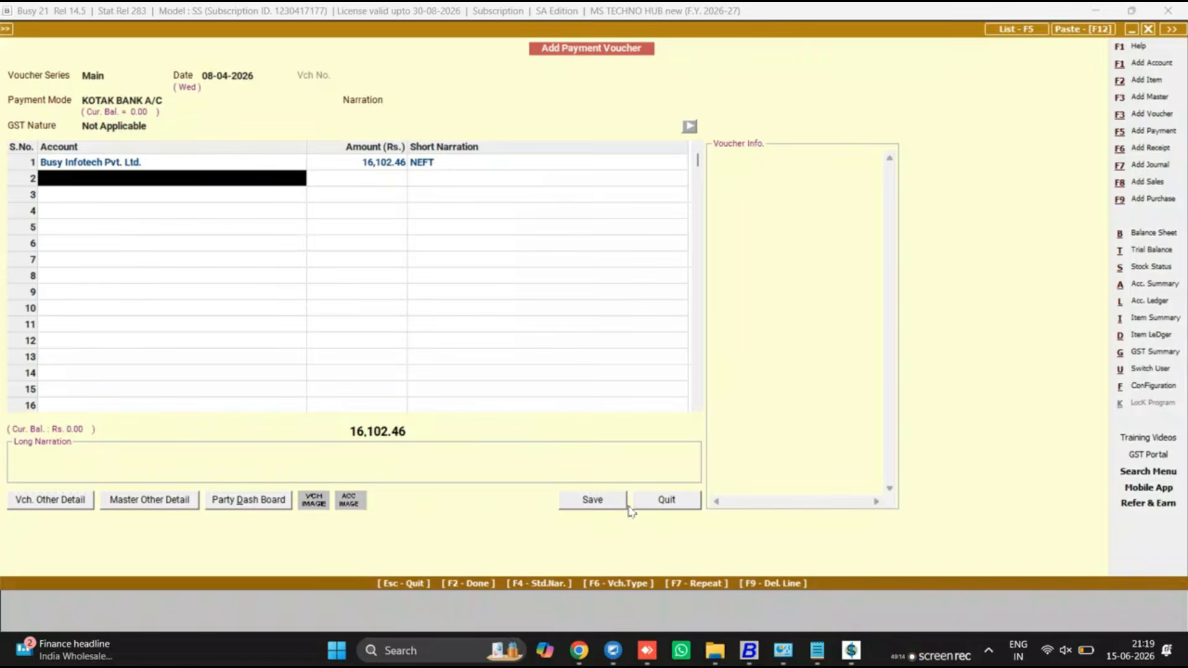
Finish and save the payment voucher, then quit payment voucher entry.
key("Return")
key("F2")
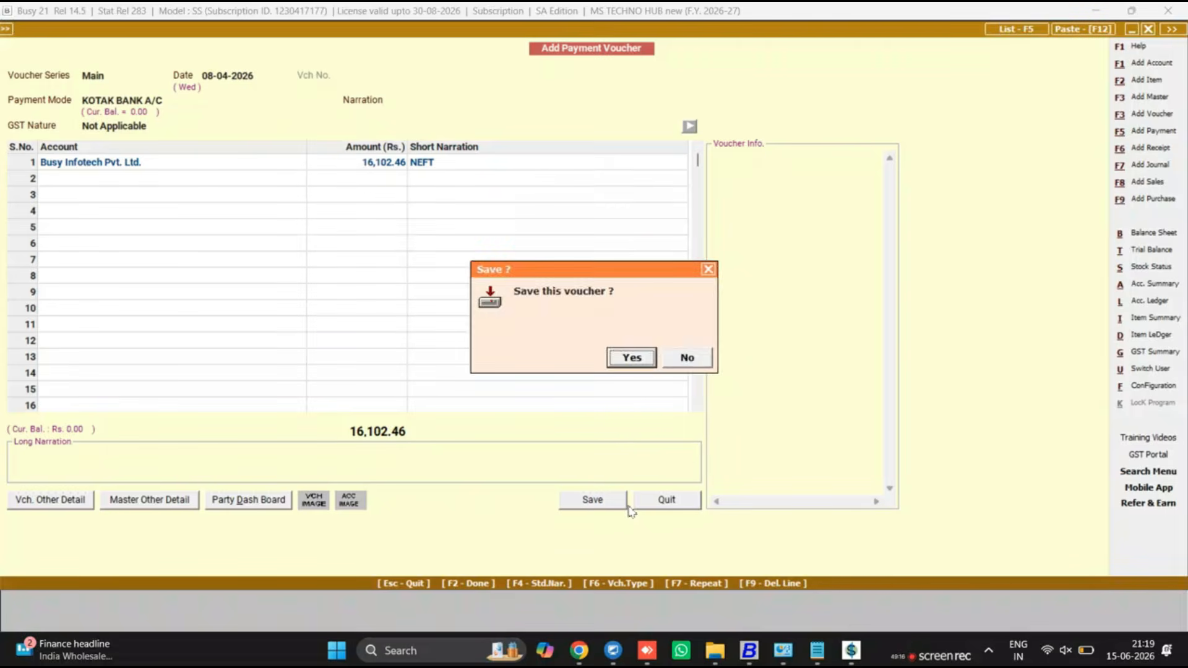
key("Return")
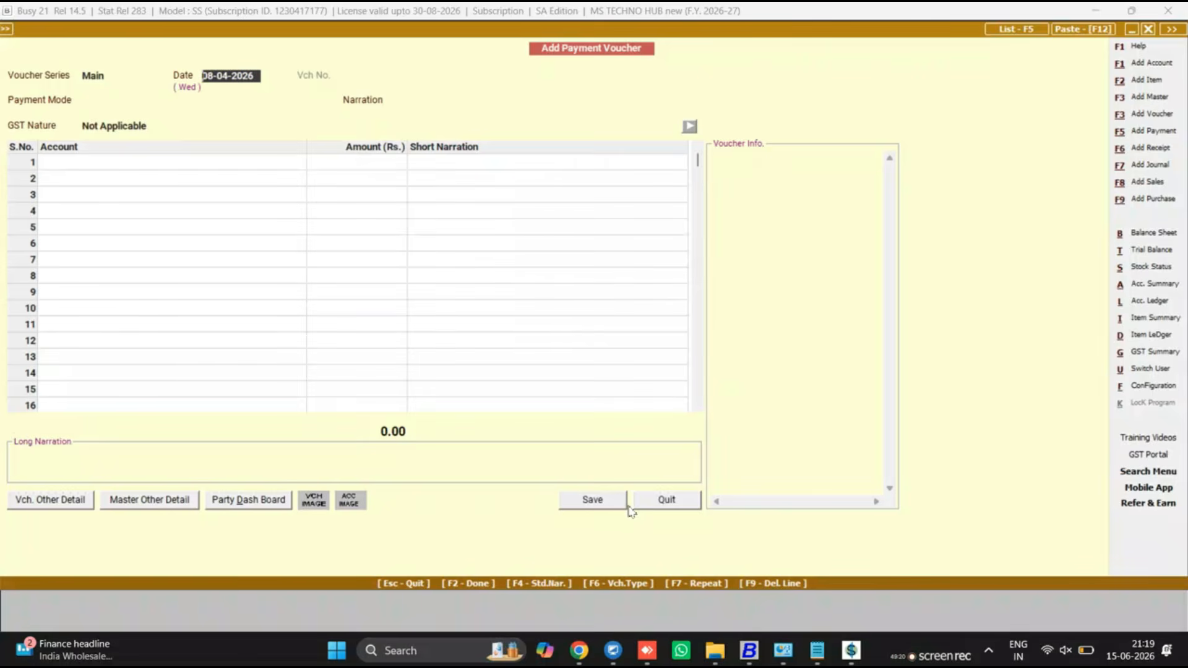
key("Escape")
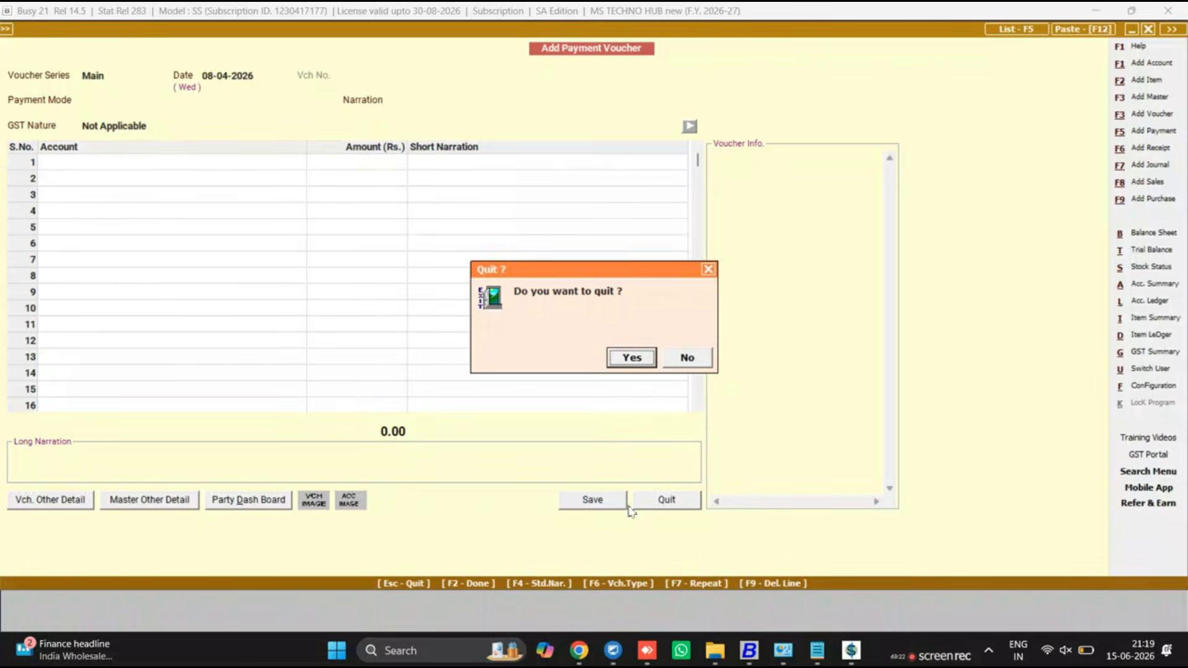
key("Return")
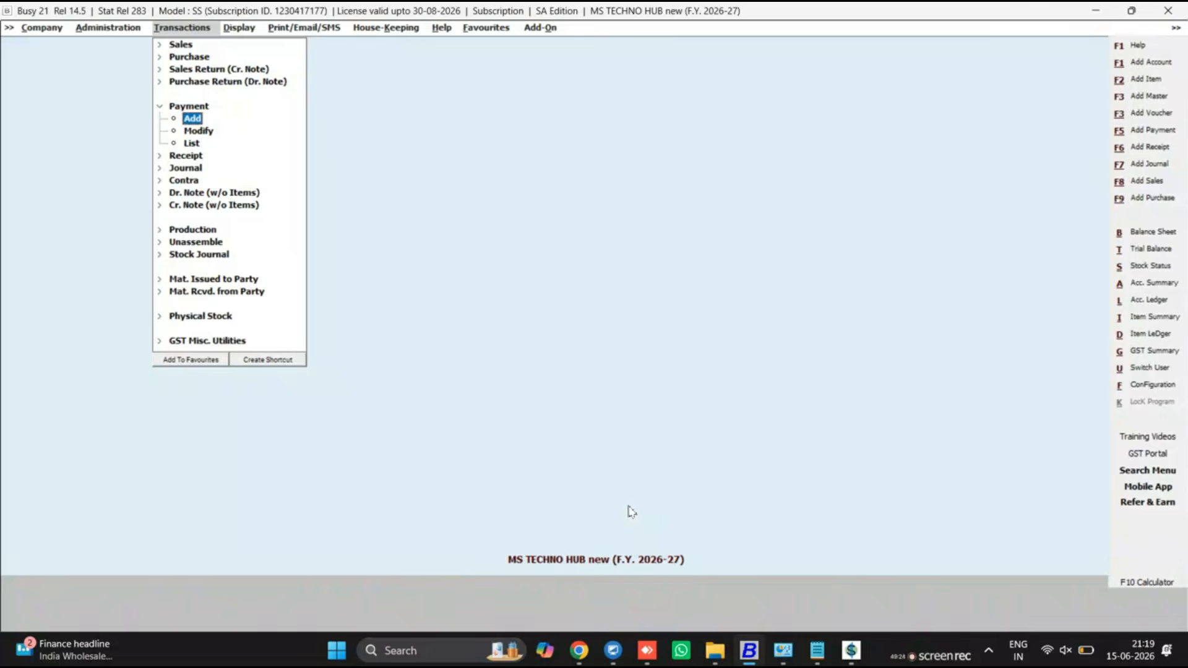
View the account ledger of Busy Infotech Pvt. Ltd. from 01-04-2026 to 08-04-2026 with the default options.
type("lBU")
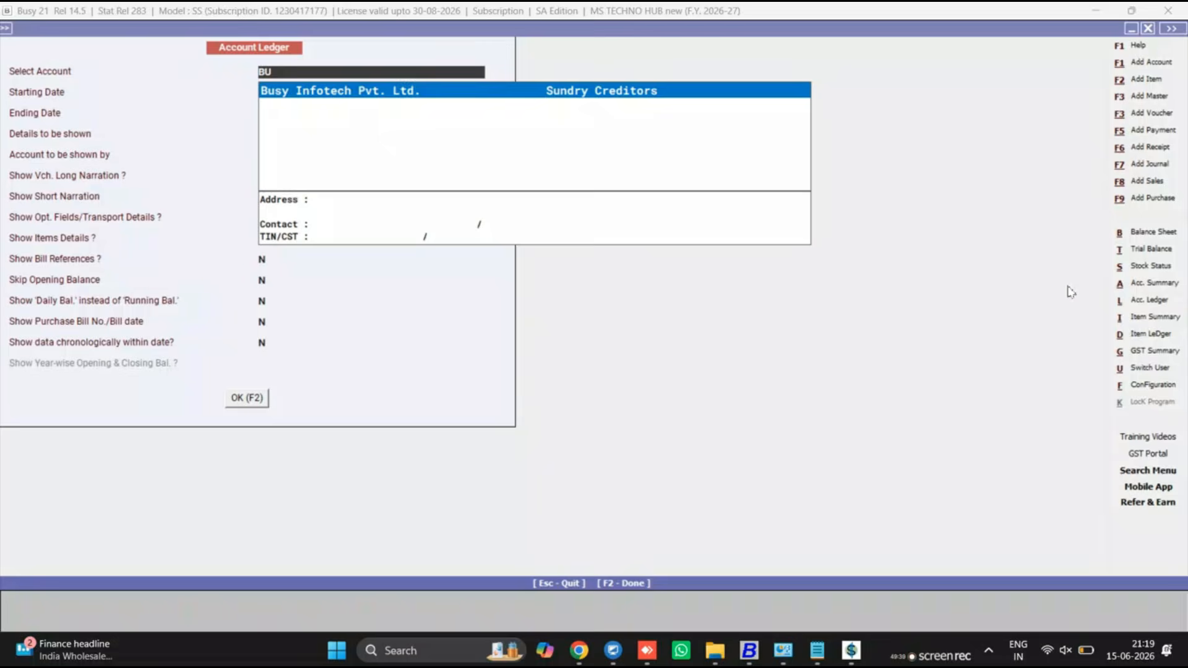
key("Return")
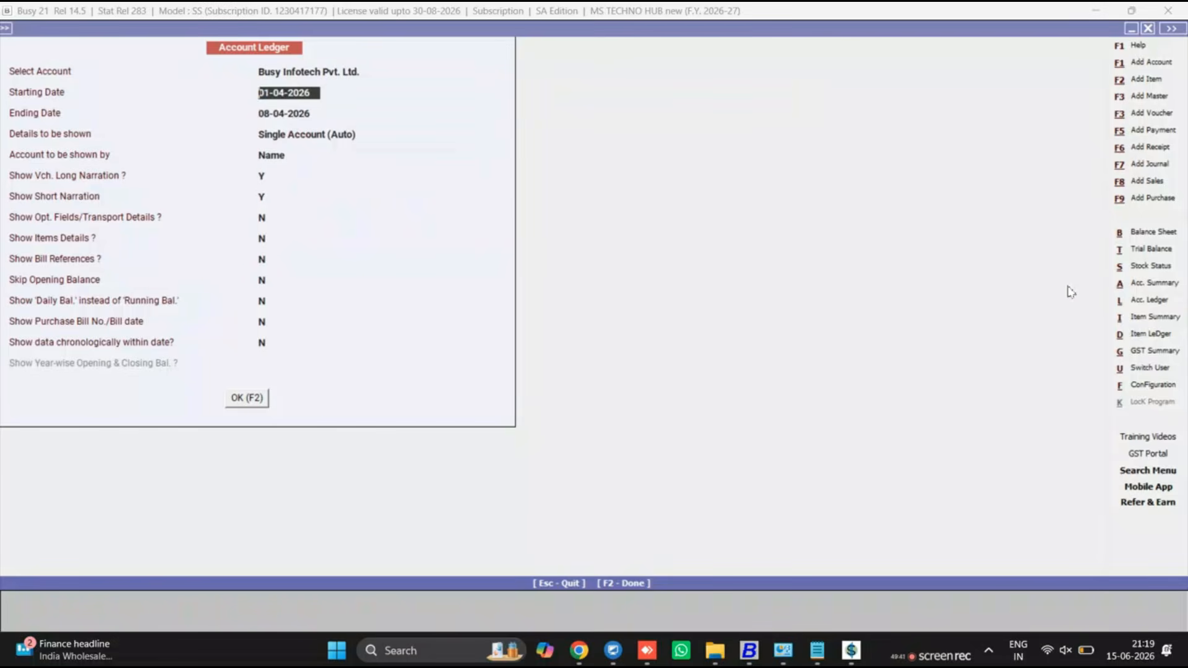
key("Return")
key("Return")
key("Return")
key("Return")
key("Return")
key("Return")
key("Return")
key("Return")
key("Return")
key("Return")
key("Return")
key("Return")
key("Return")
key("Return")
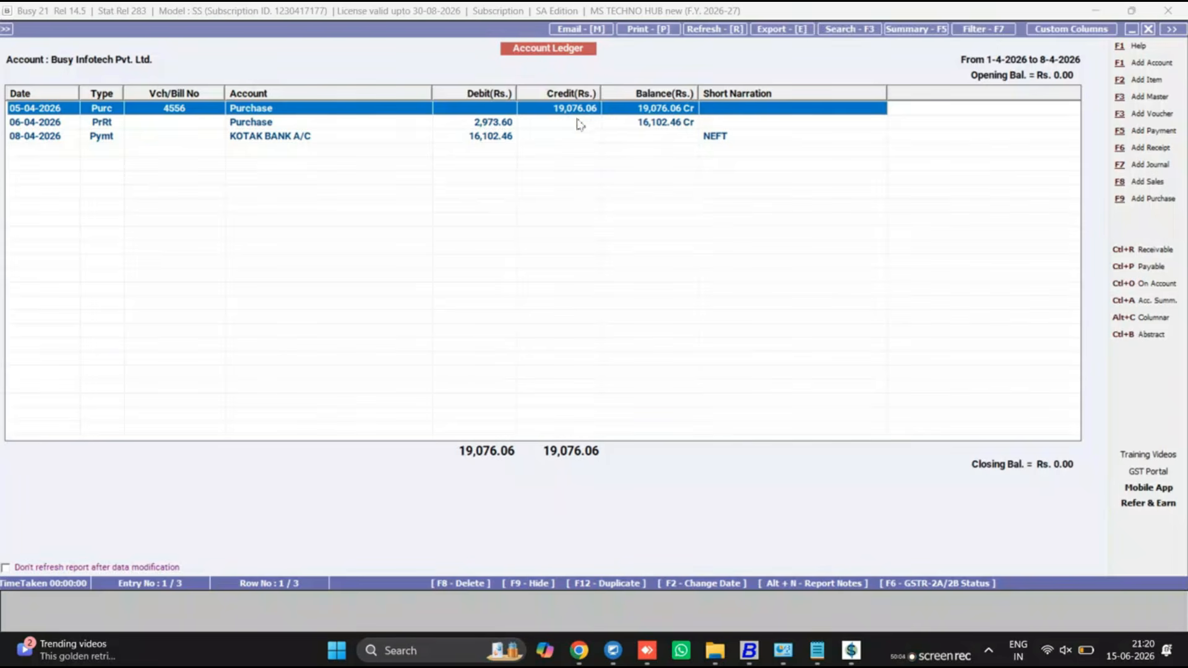
Examine the 06-04-2026 purchase return voucher and the KOTAK BANK A/C payment entry in the ledger, then close the ledger.
left_click(251, 126)
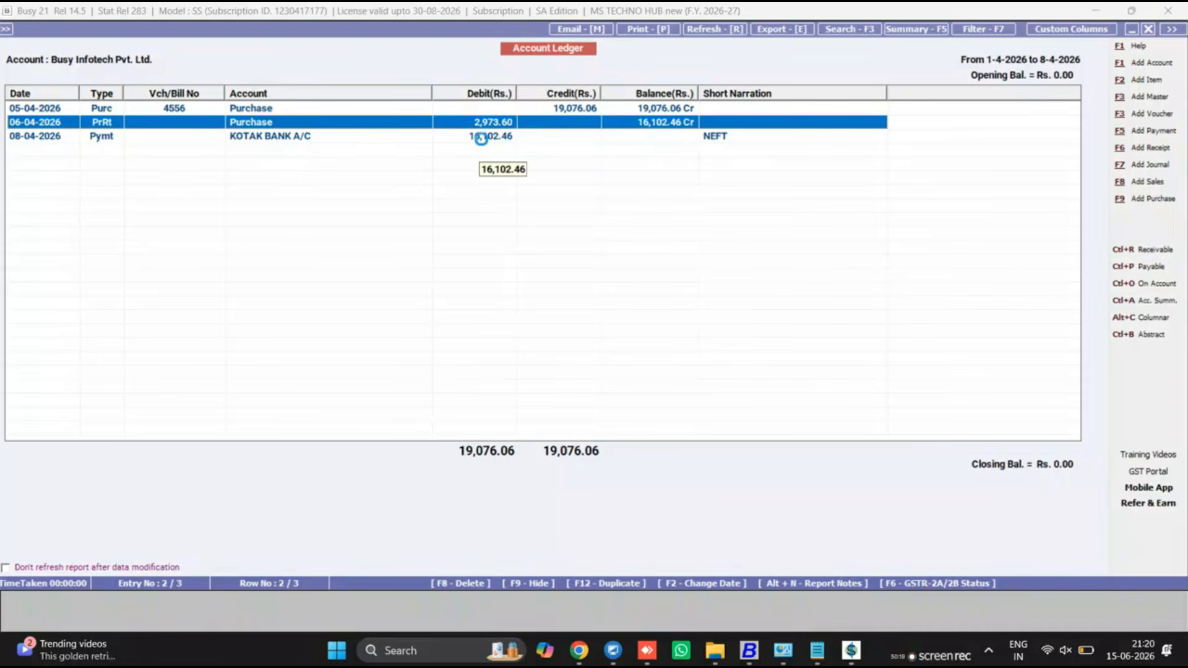
key("Return")
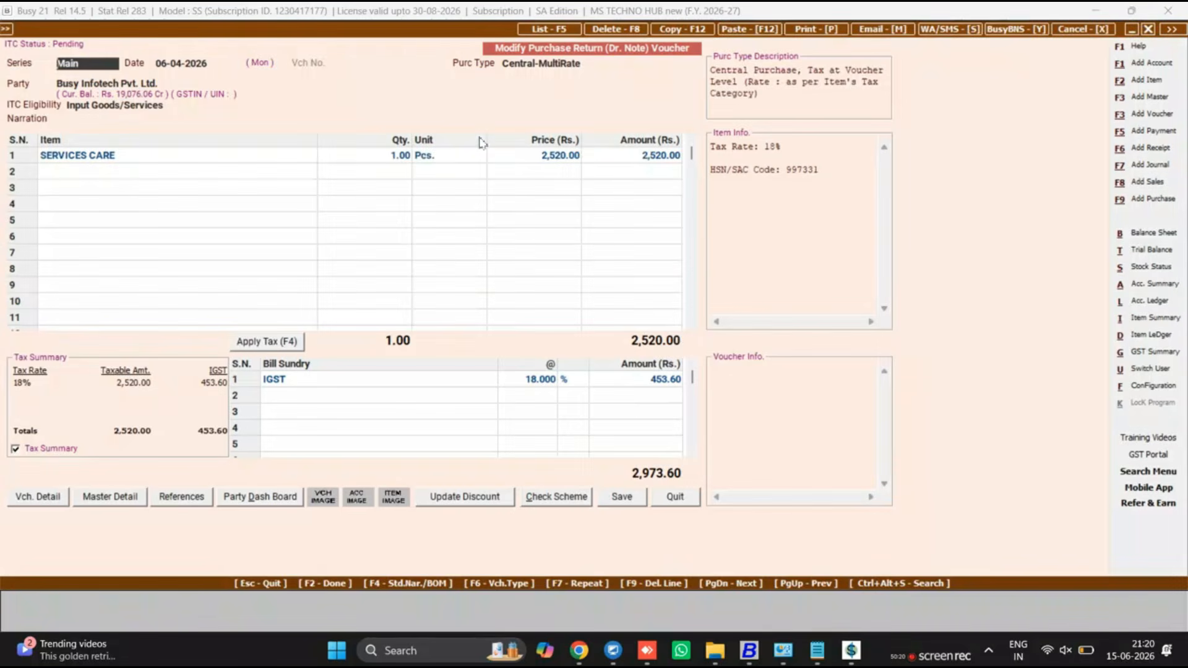
key("Escape")
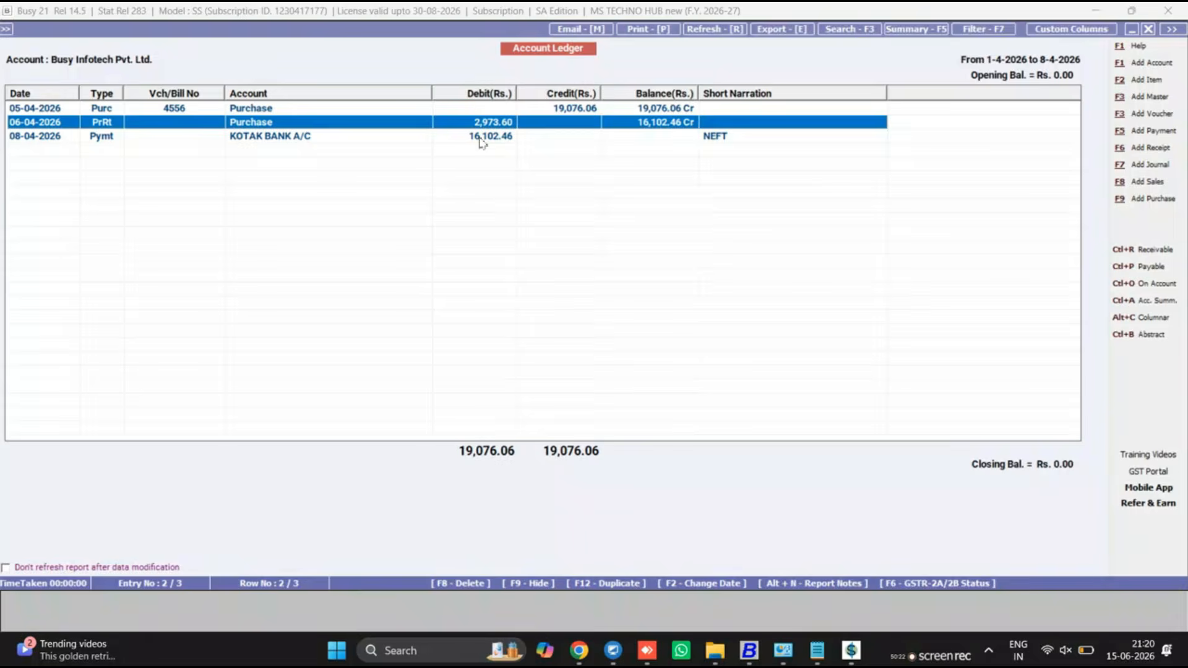
key("Down")
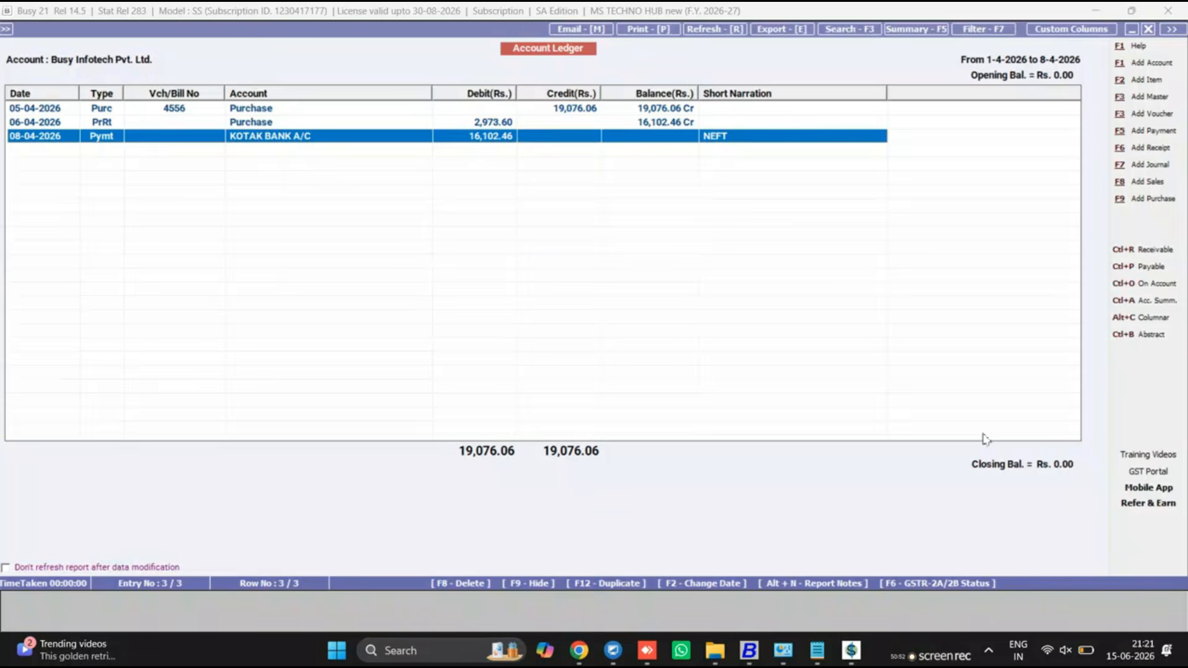
key("Escape")
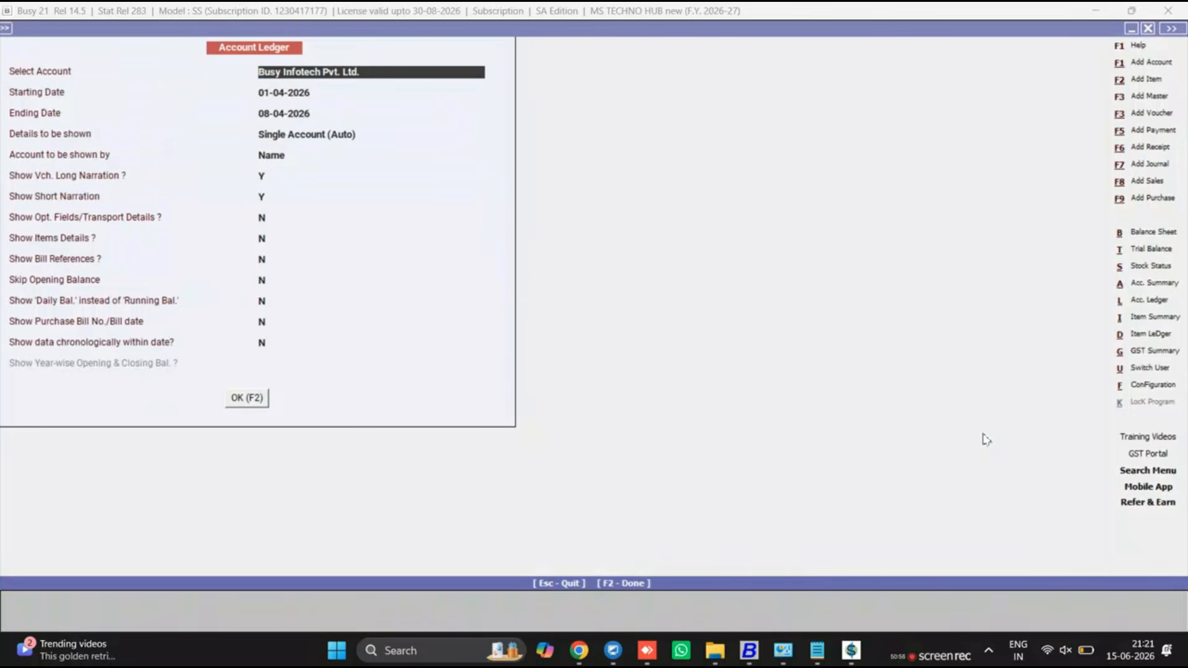
key("Escape")
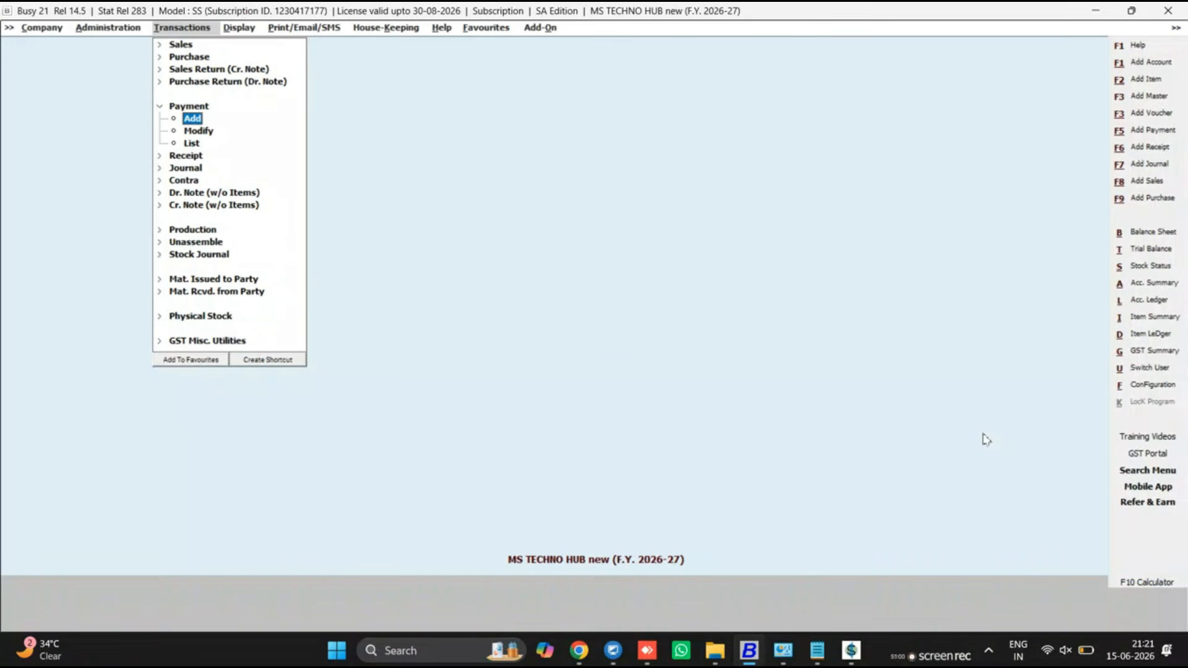
View the Amount Receivable report for all accounts as on 08-04-2026 with the default options.
key("Right")
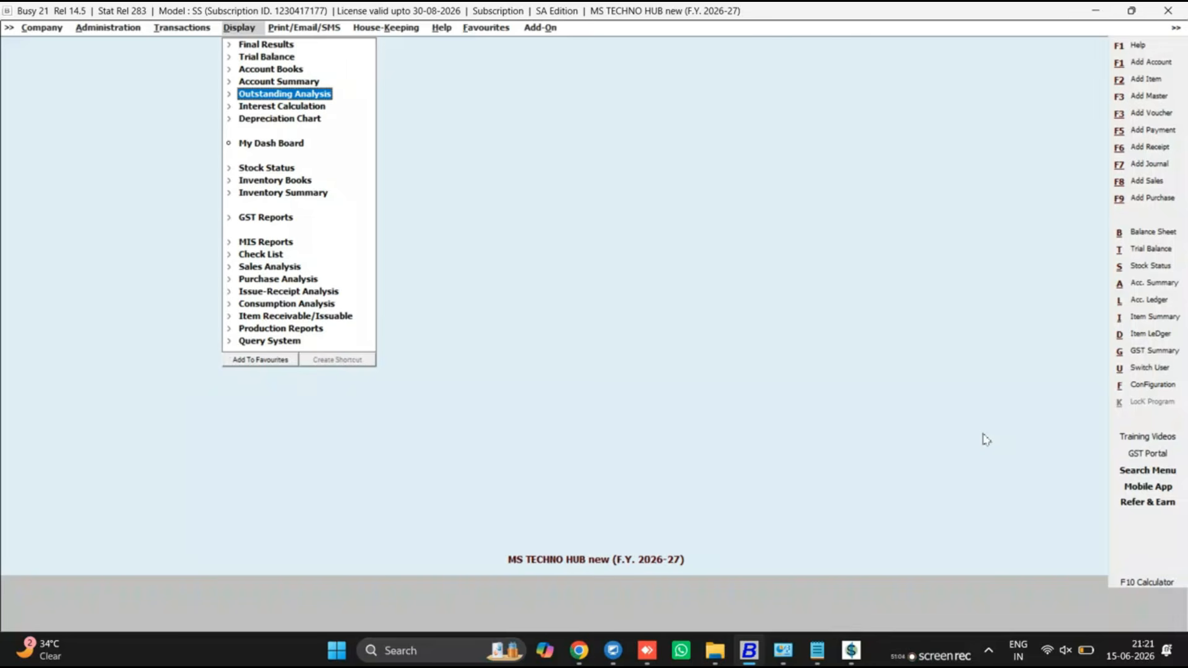
key("Right")
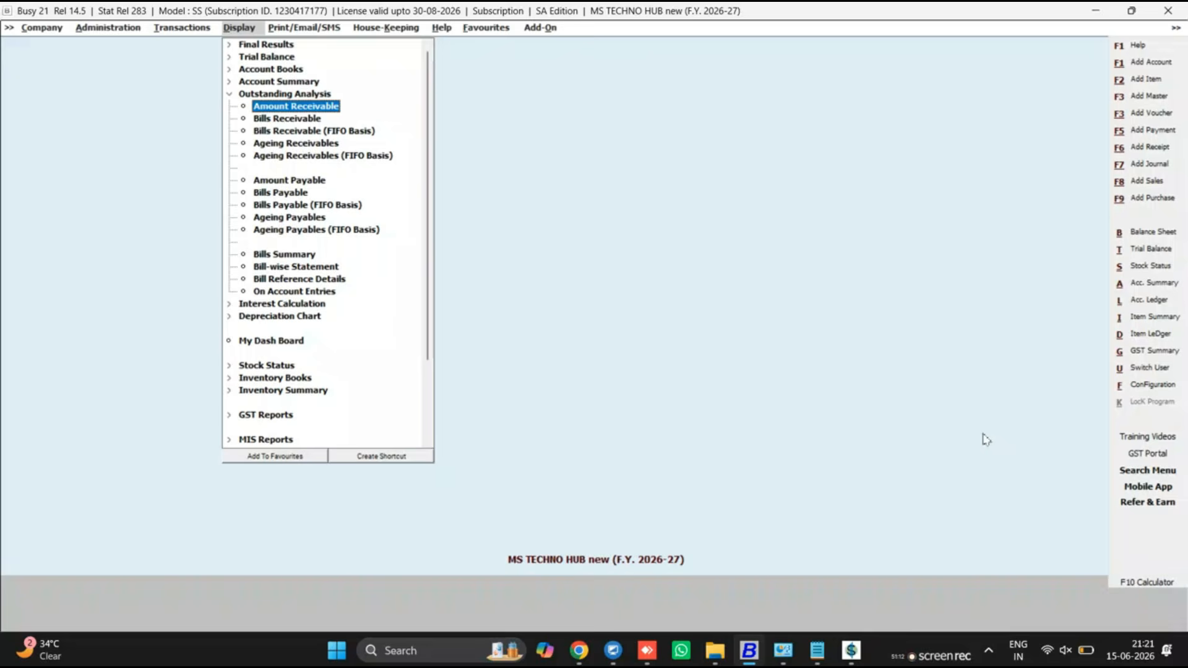
key("Return")
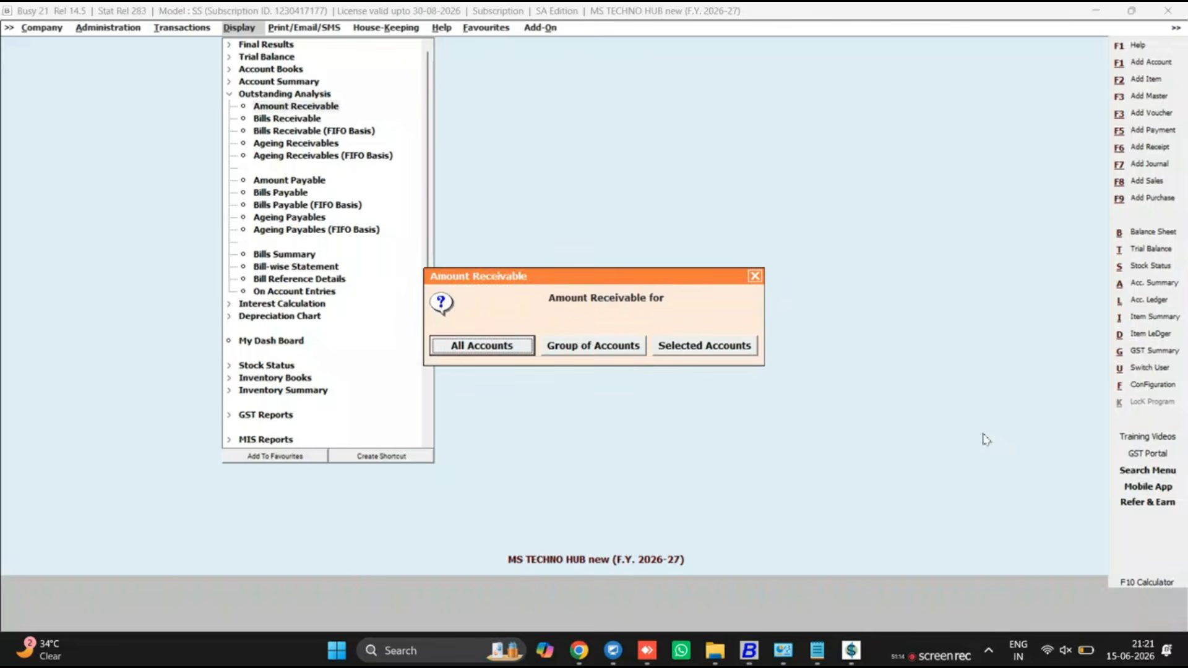
key("Return")
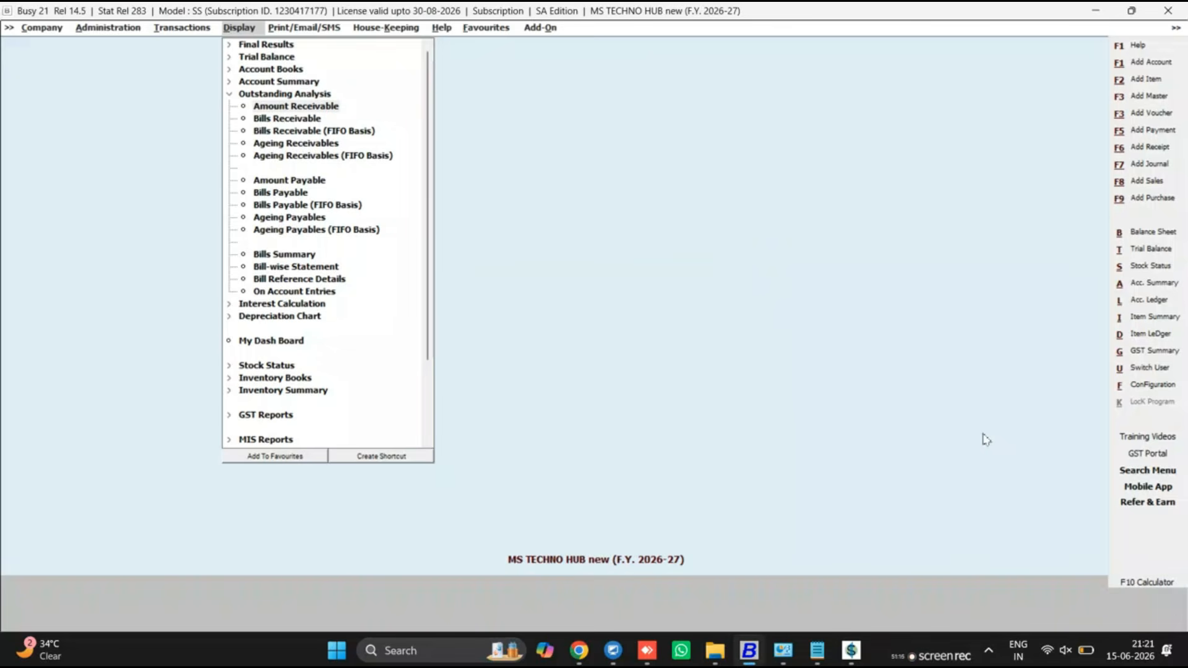
key("Return")
key("Return")
key("Return")
key("Return")
key("Return")
key("Return")
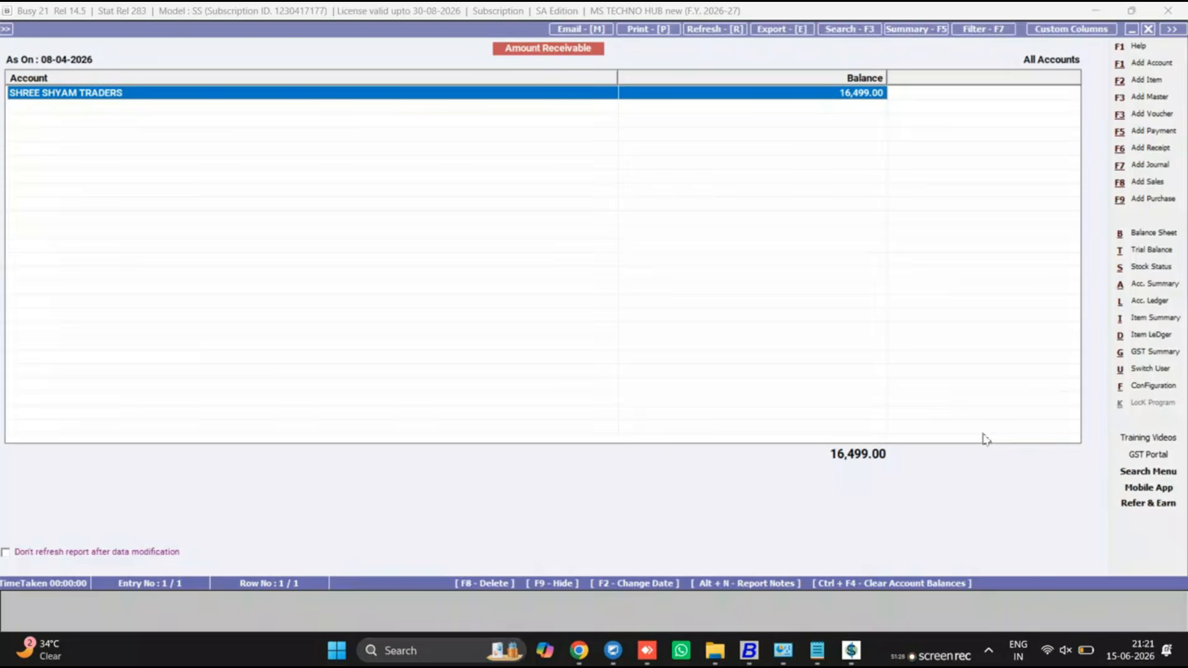
Examine the sale and sales return entries in the ledger of SHREE SHYAM TRADERS, then close the ledger and the receivable report.
key("Return")
key("Down")
key("Up")
key("Down")
key("Up")
key("Down")
key("Up")
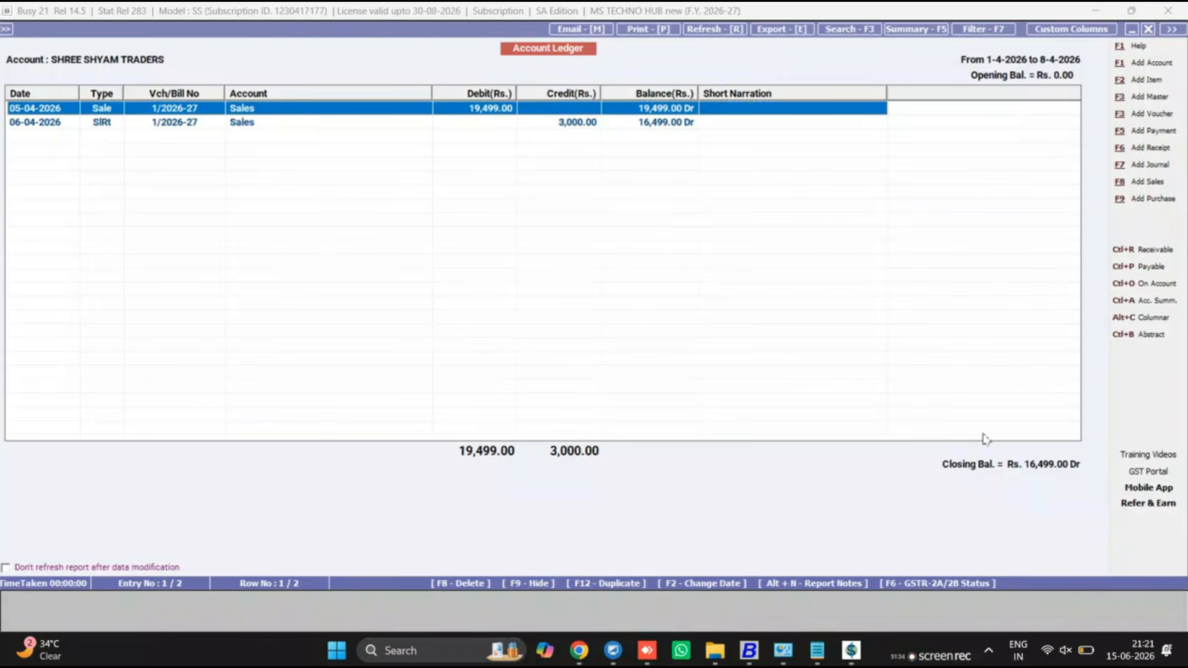
key("Escape")
key("Escape")
key("Escape")
key("Escape")
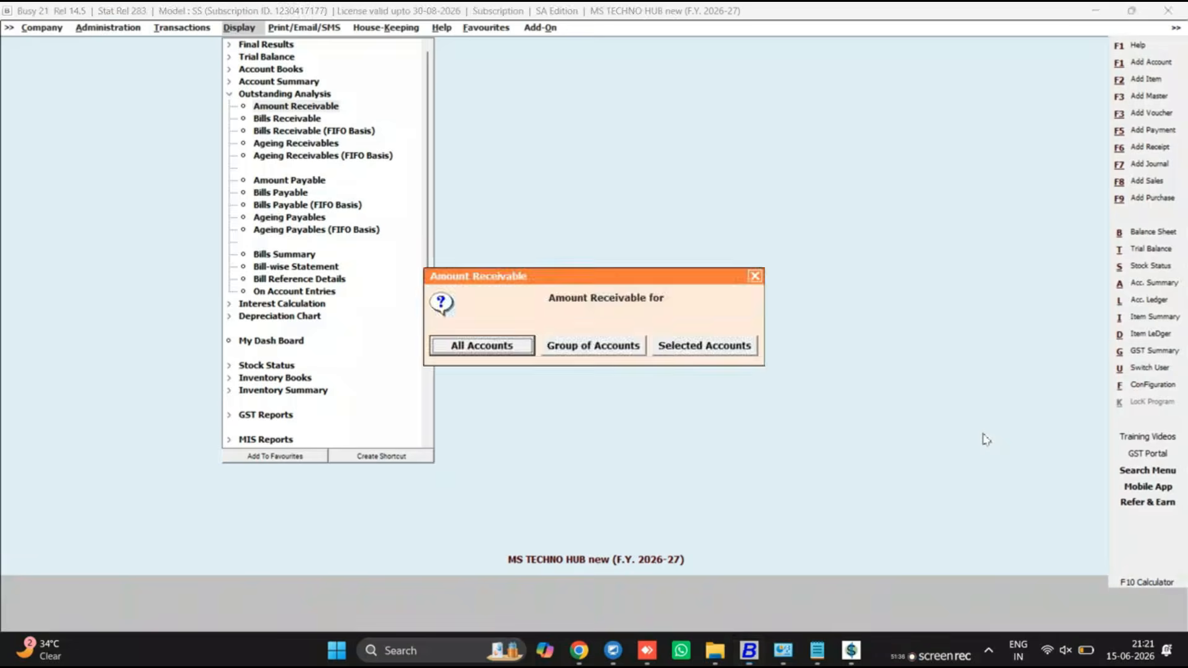
Start a new receipt voucher in the Main series dated 09-04-2026.
key("Left")
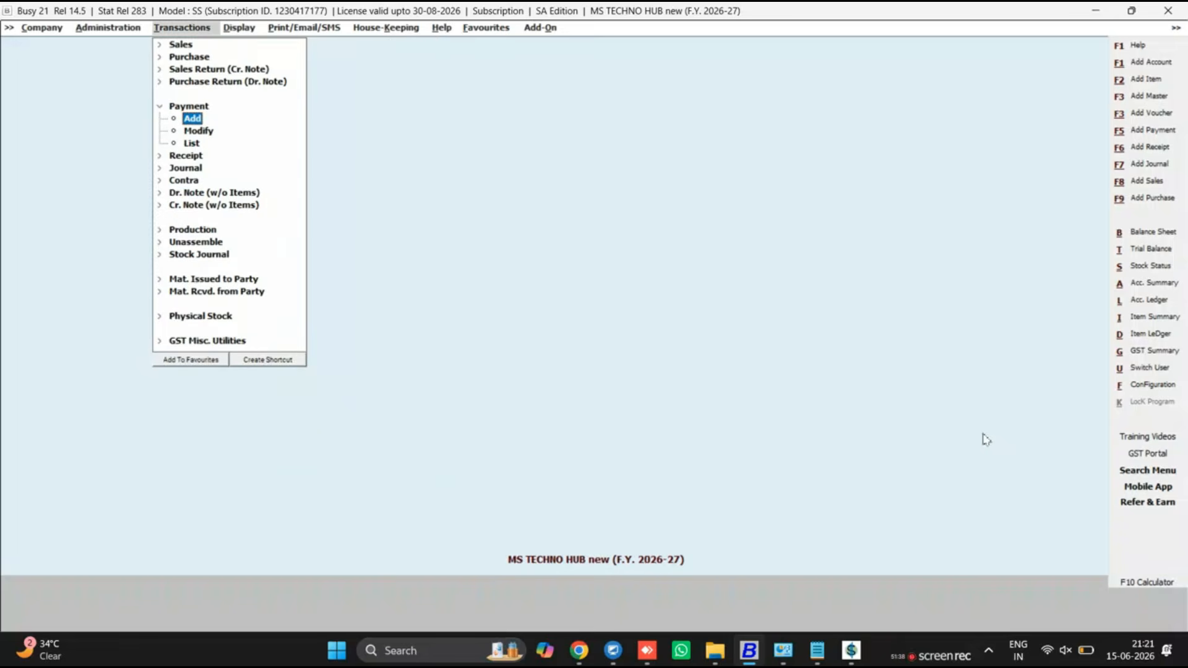
key("Down")
key("Down")
key("Down")
key("Return")
key("Return")
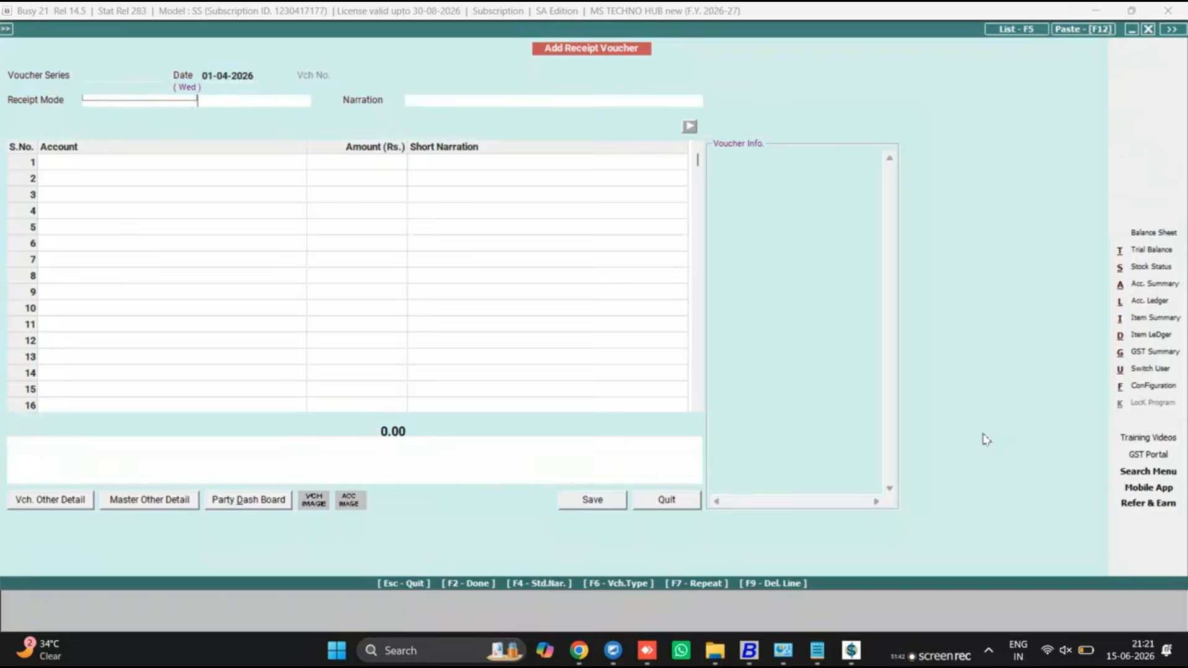
type("9")
key("Return")
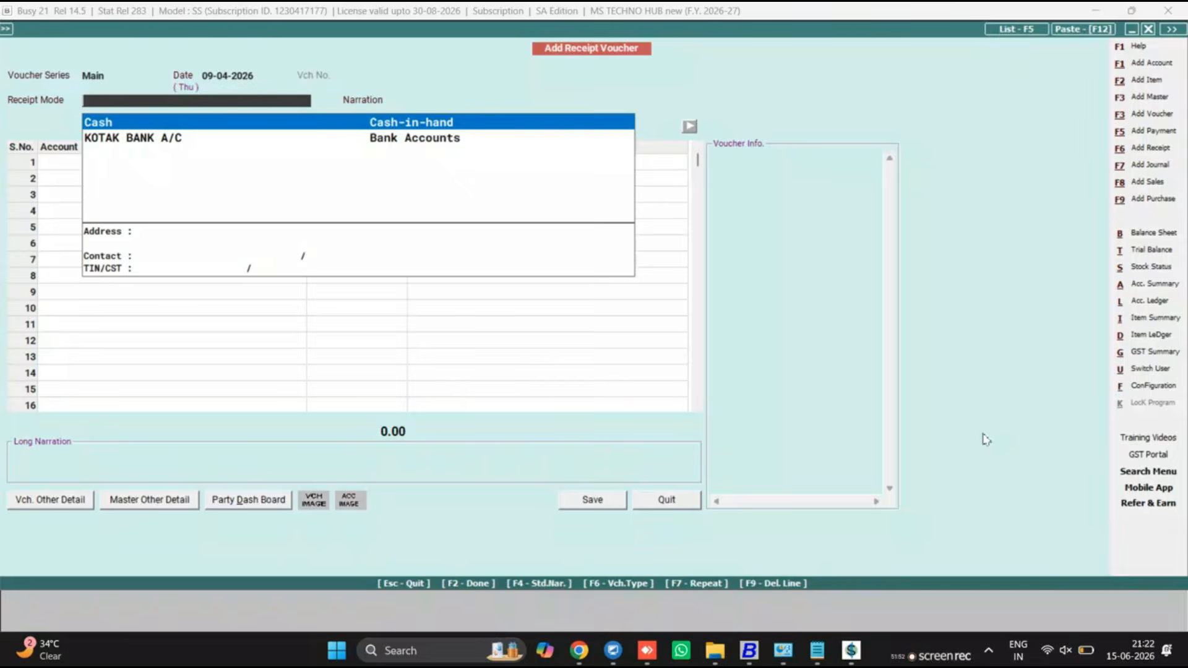
Set the receipt mode to KOTAK BANK A/C without a narration and choose SHREE SHYAM TRADERS as the first row's account.
key("Down")
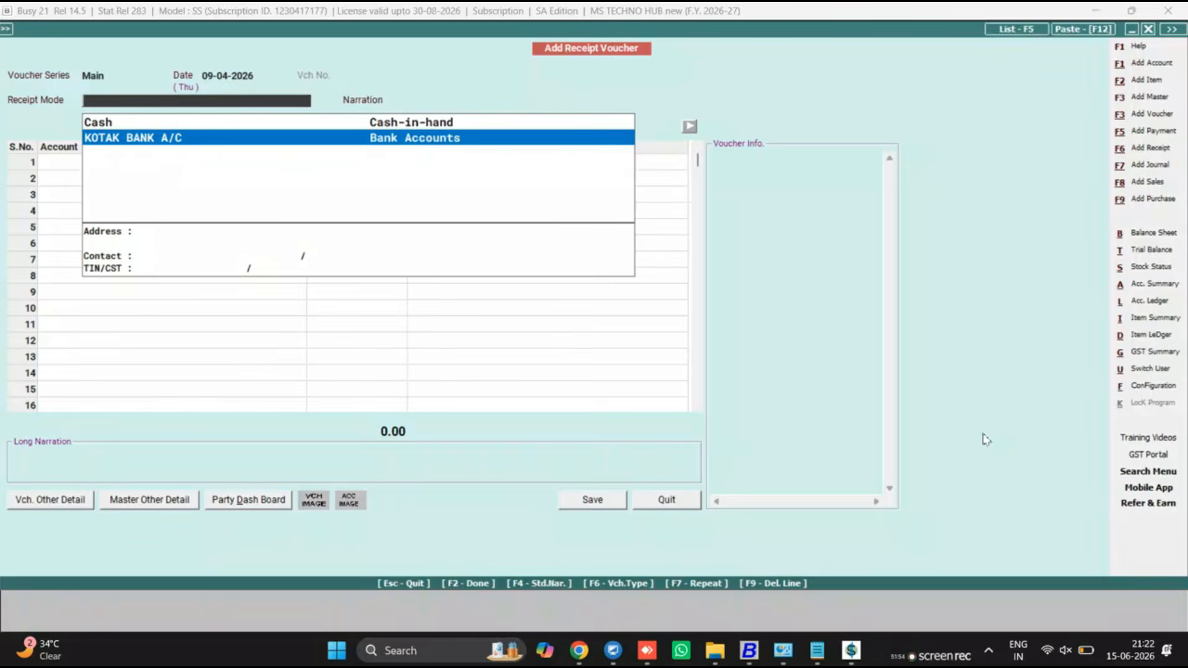
key("Up")
key("Down")
key("Return")
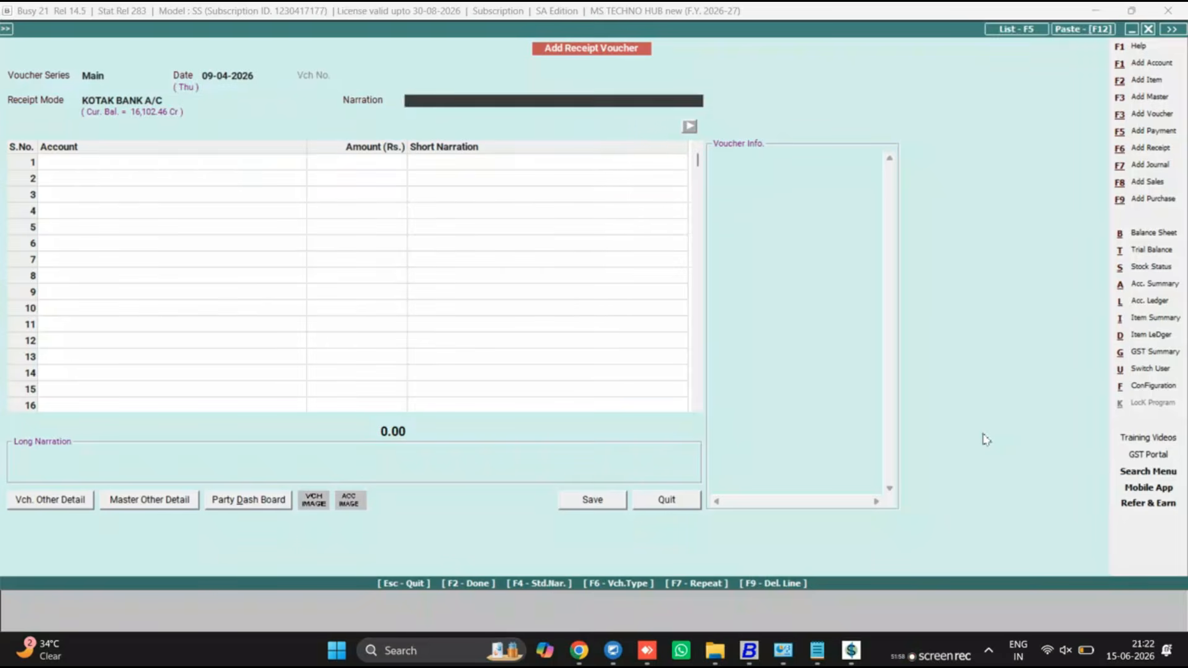
key("Return")
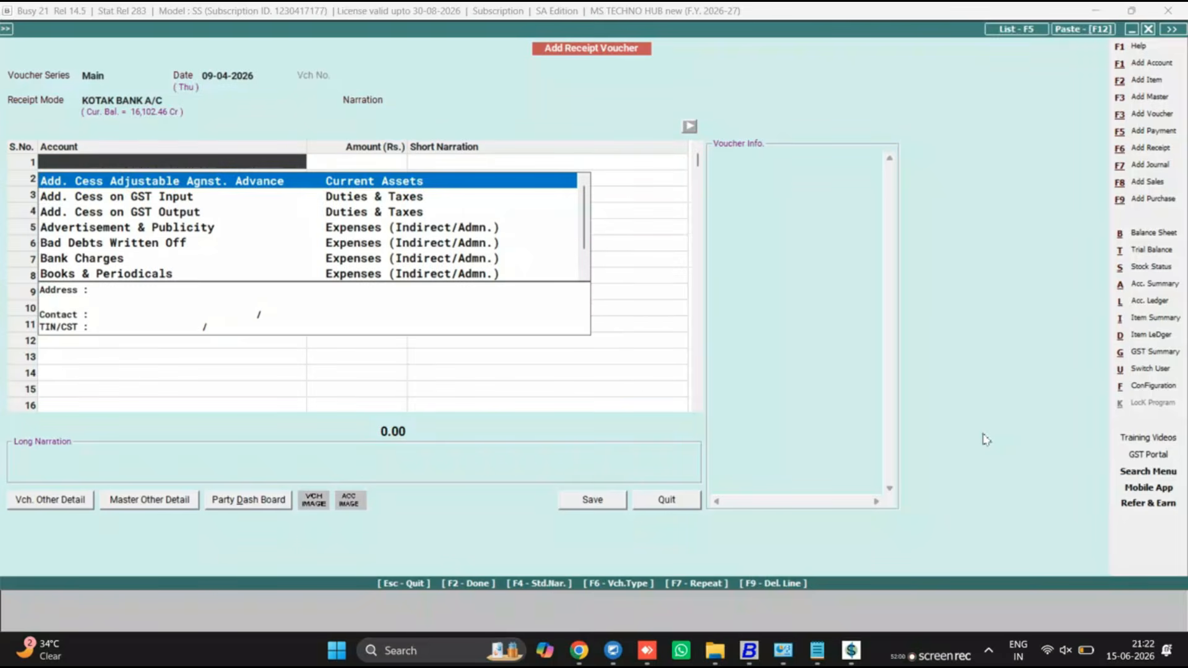
type("SHRE")
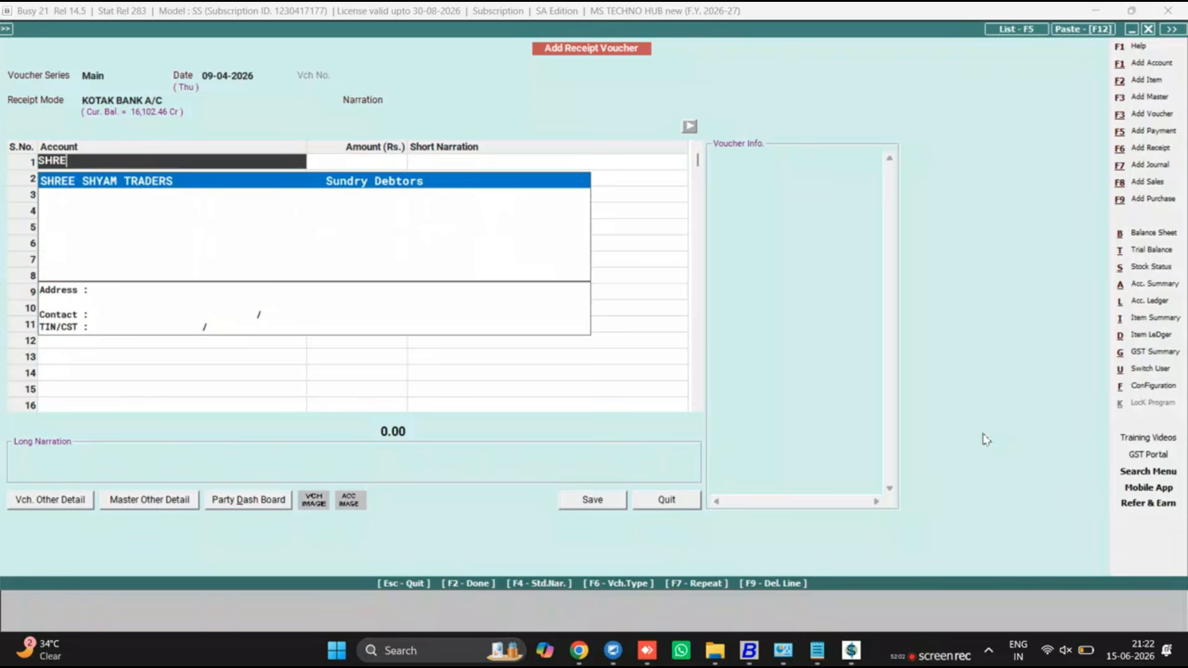
key("Return")
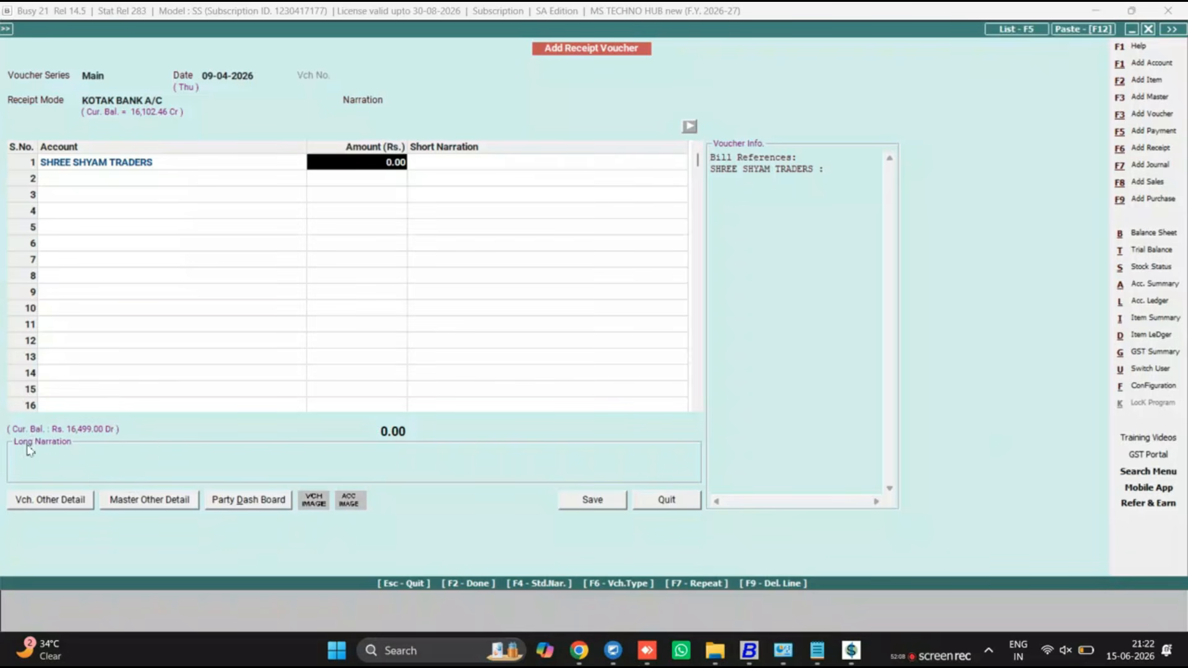
Enter 16499 as the receipt amount for SHREE SHYAM TRADERS and adjust it fully against bill reference 1/2026-27.
type("164")
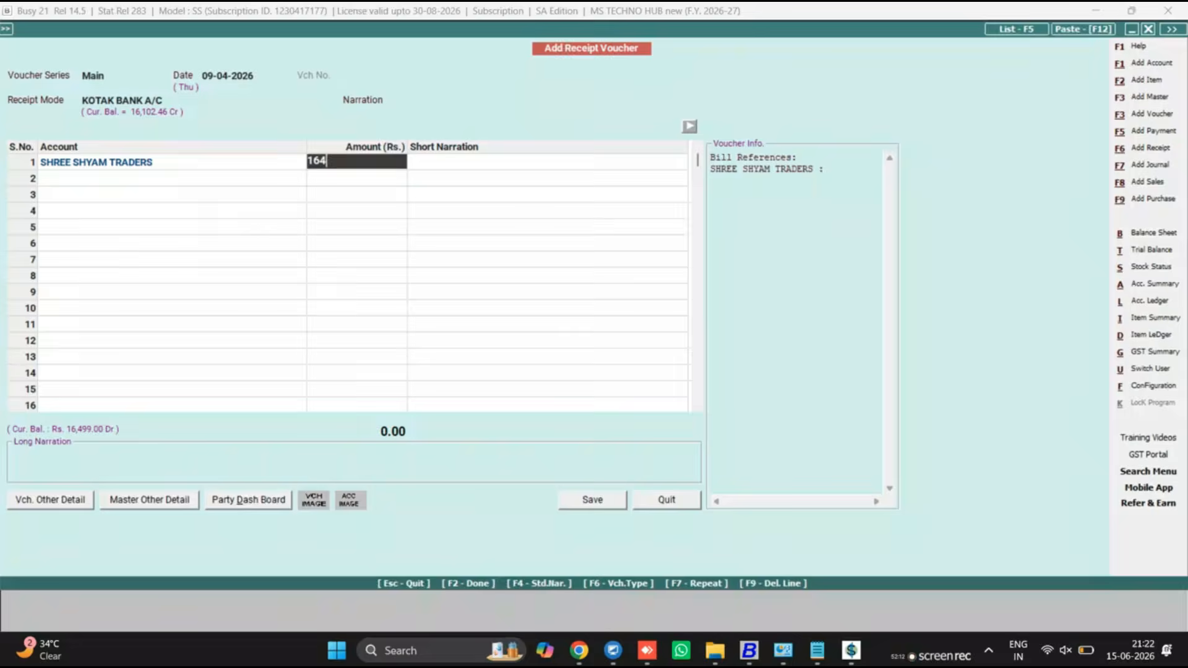
type("99")
key("Return")
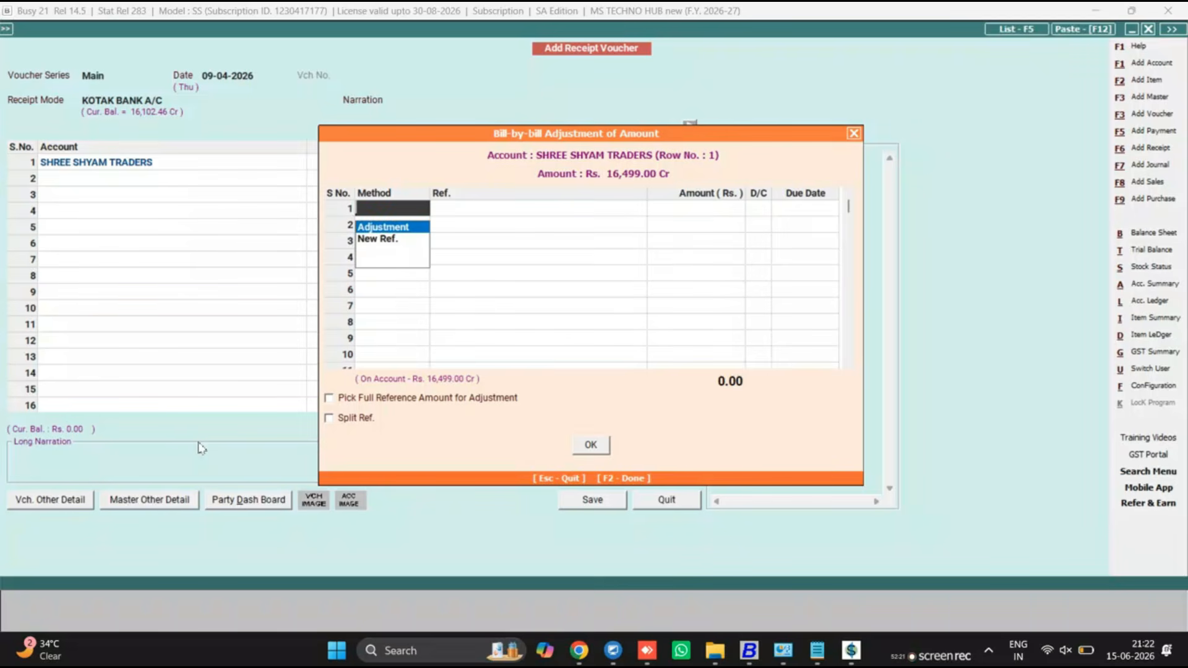
key("Return")
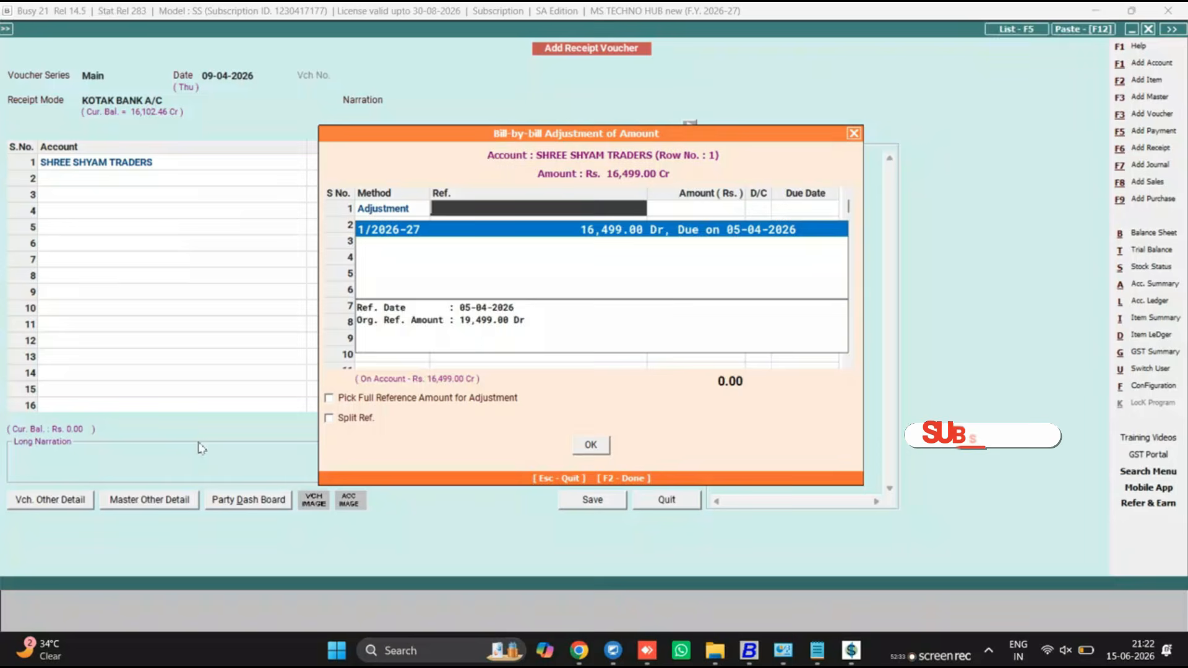
key("Return")
key("Return")
key("Return")
key("Return")
key("Return")
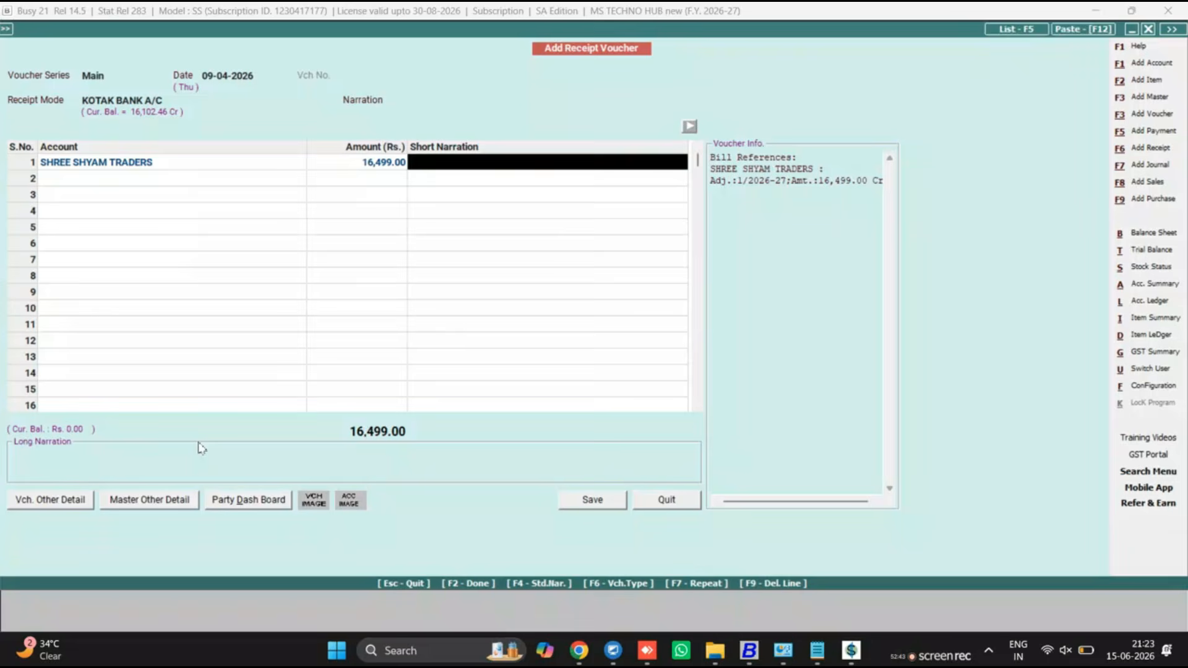
Add the short narration CHQ-123454 to the receipt row, save the voucher and leave receipt entry.
type("CH")
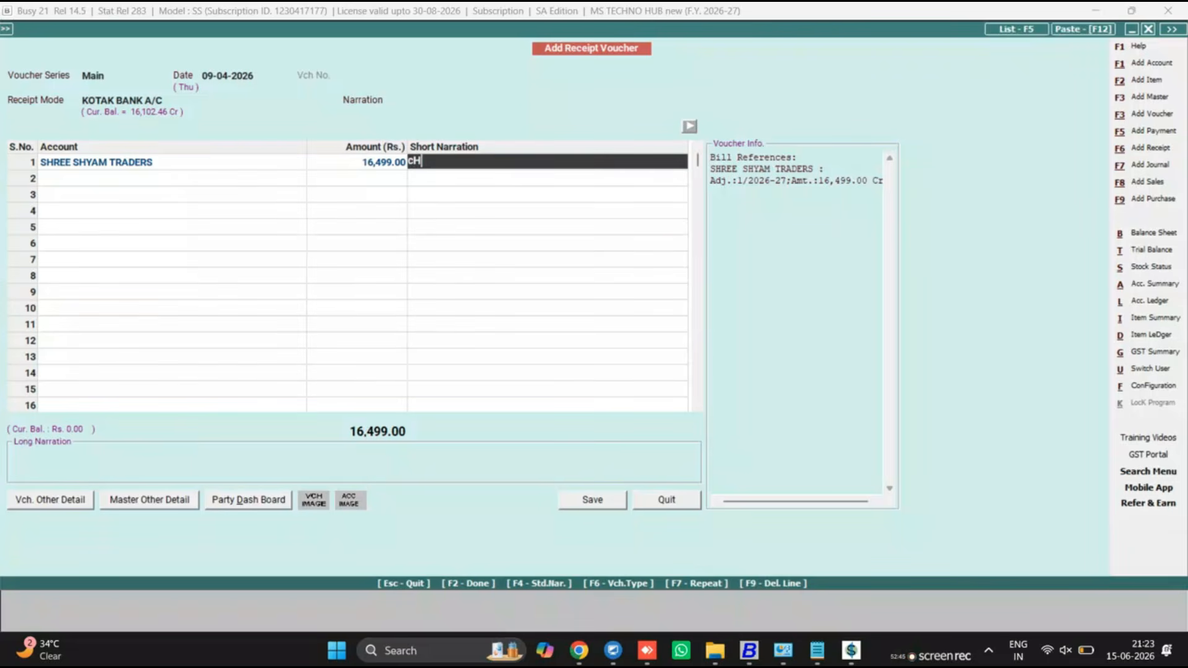
type("Q-123454")
key("Return")
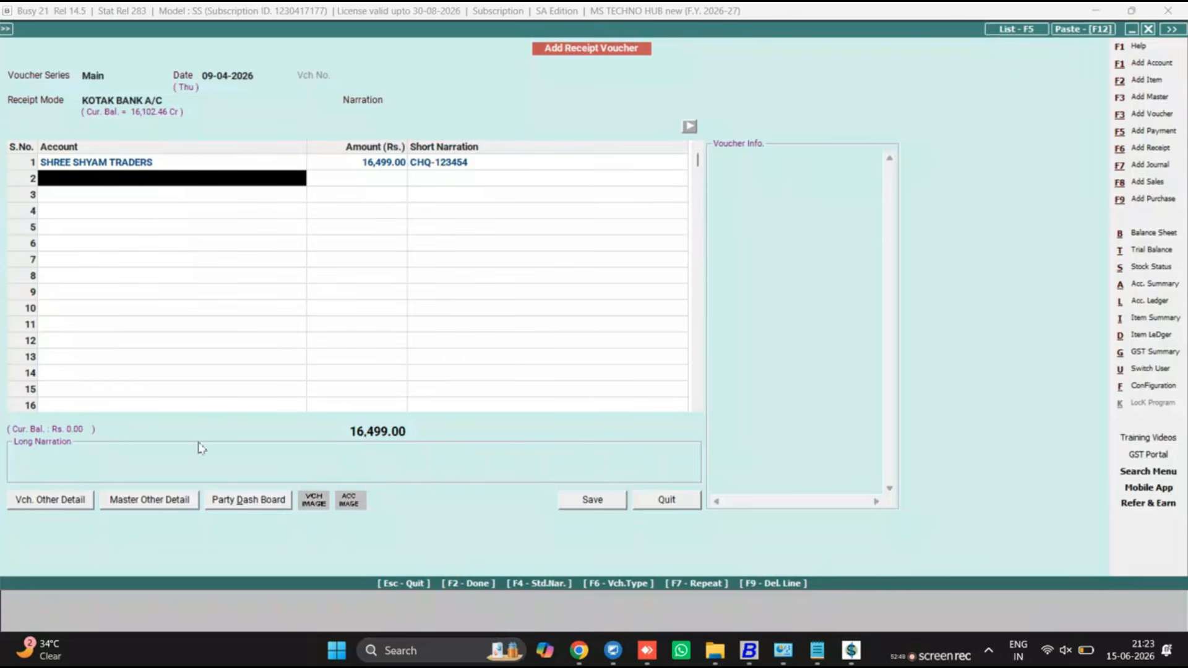
key("Return")
key("Return")
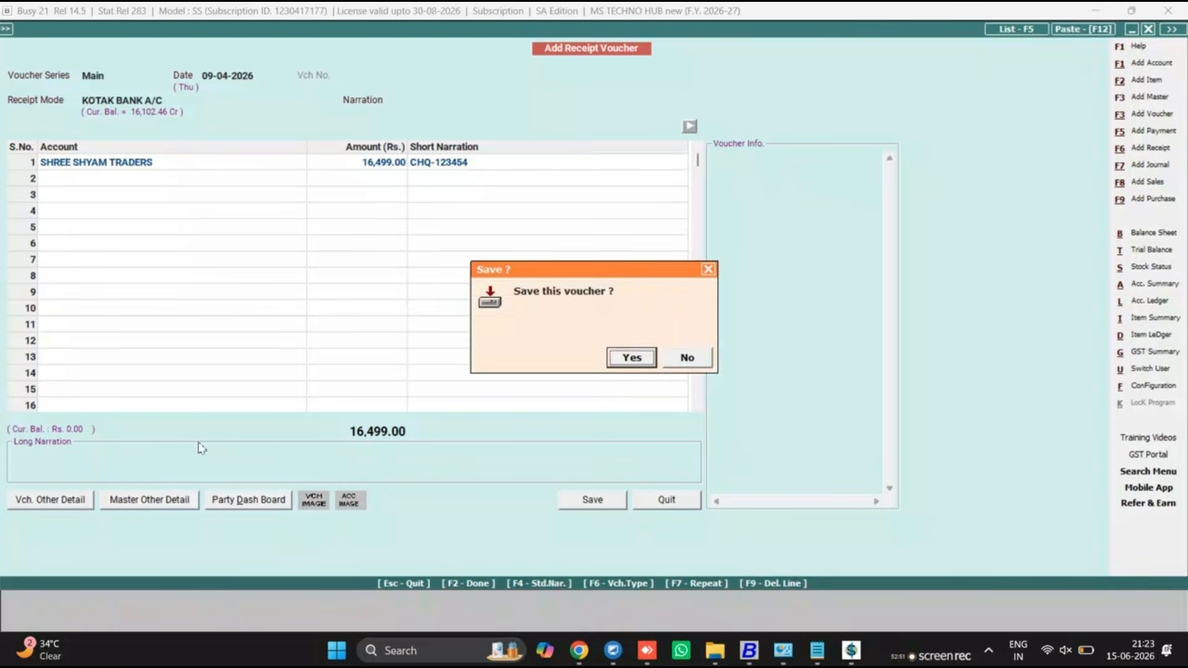
key("Return")
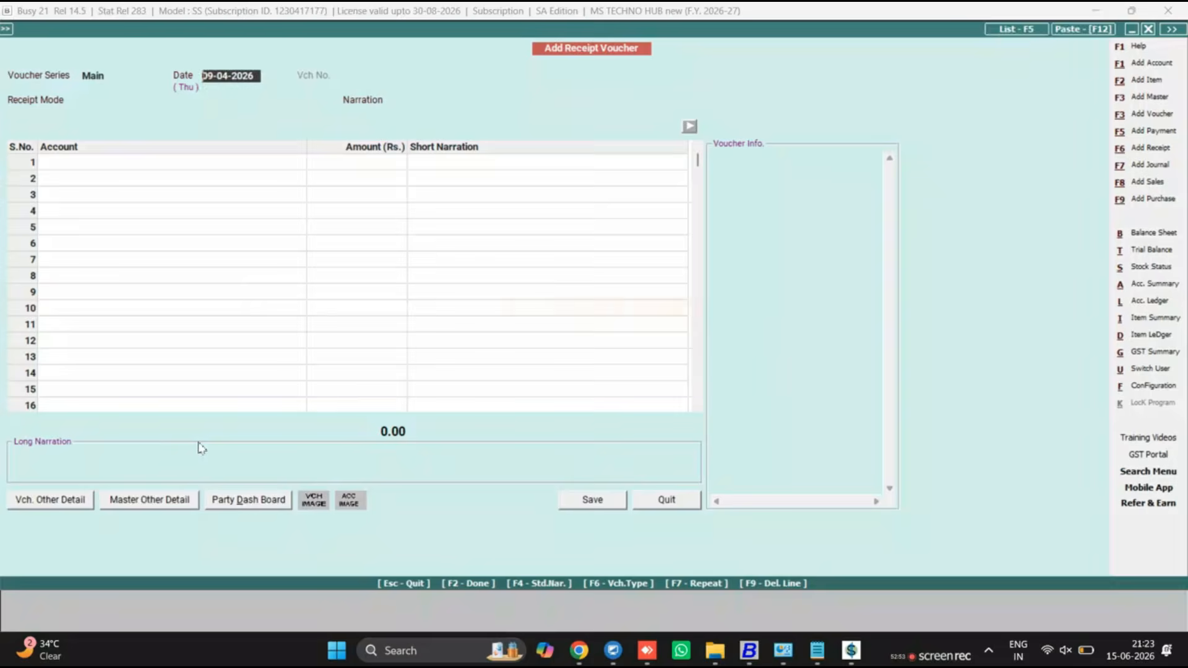
key("Escape")
key("Return")
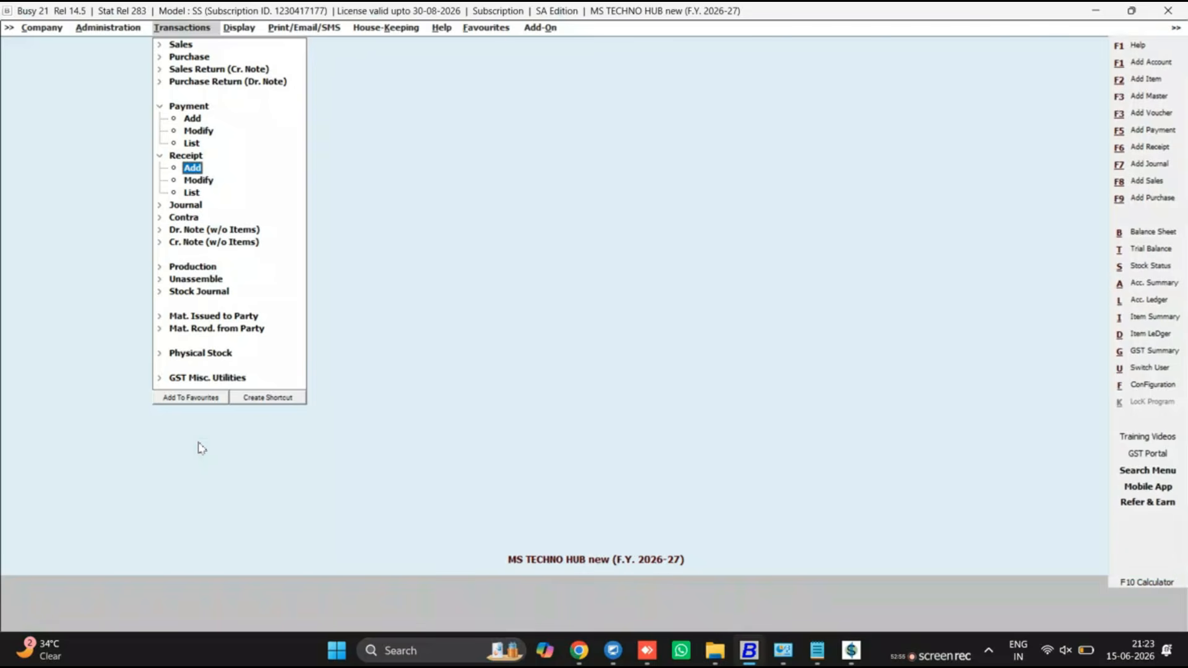
Open the account-wise Account Ledger report in Standard format.
key("Right")
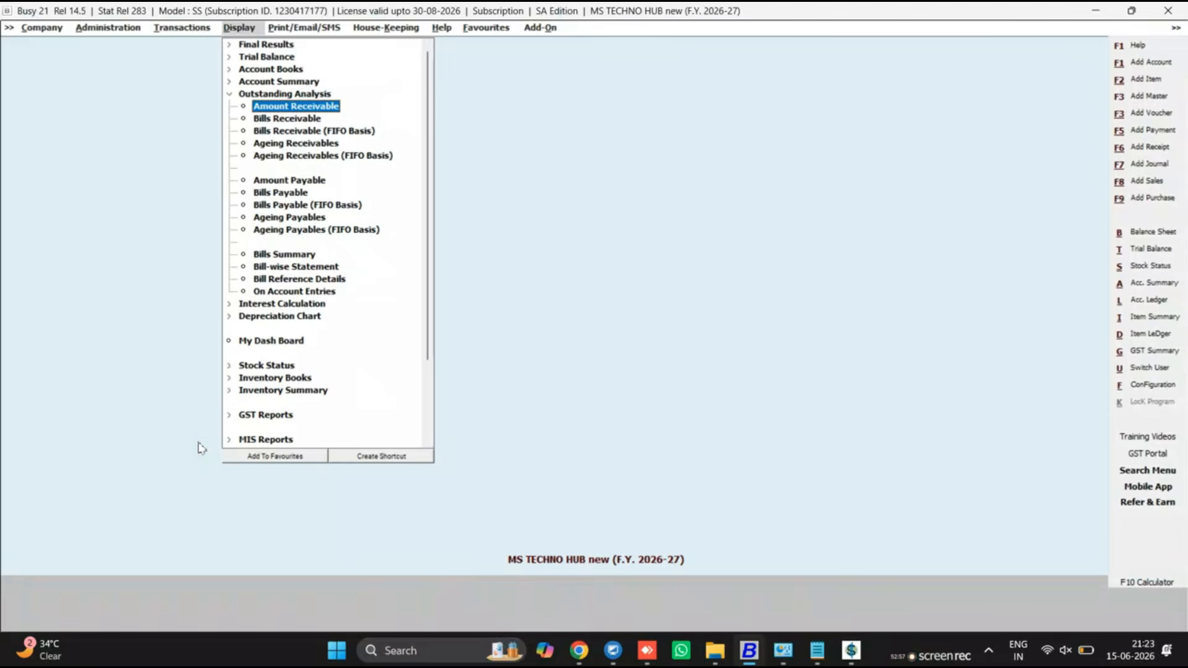
key("Left")
key("Left")
key("Up")
key("Up")
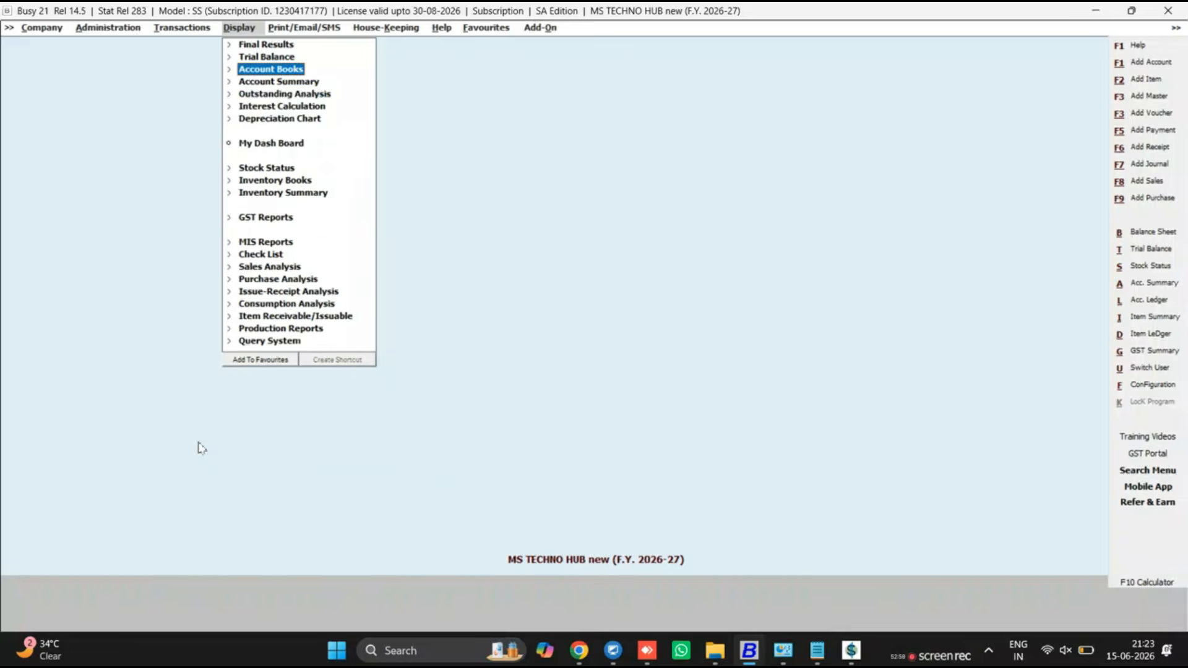
key("Right")
key("Right")
key("Return")
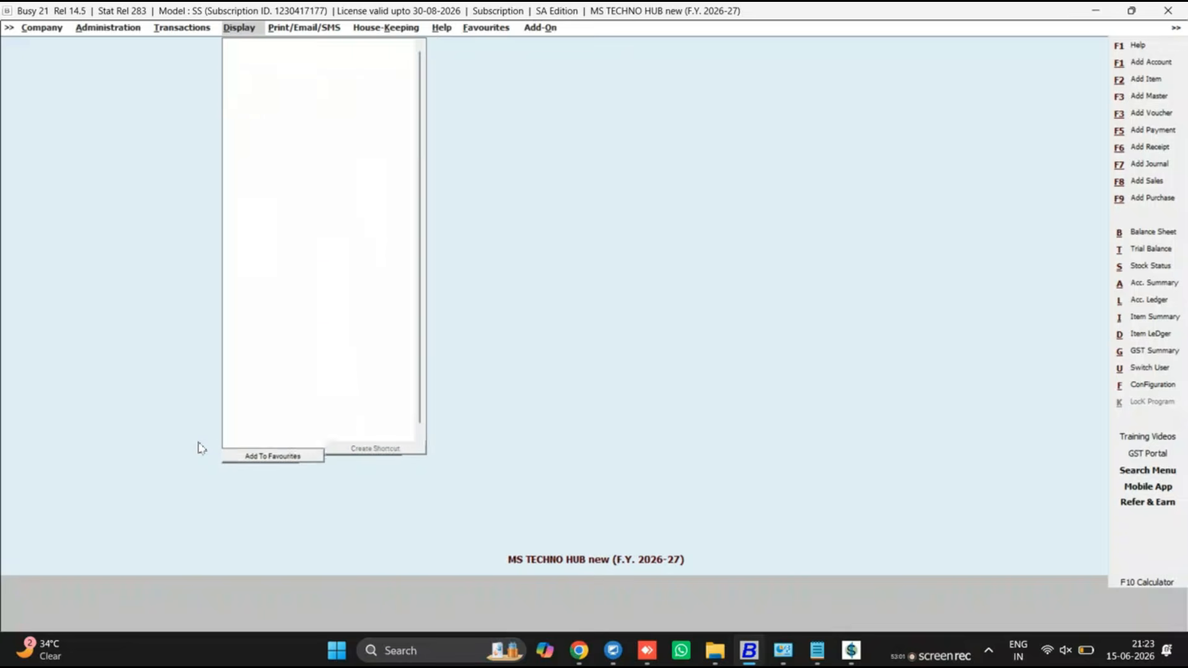
key("Return")
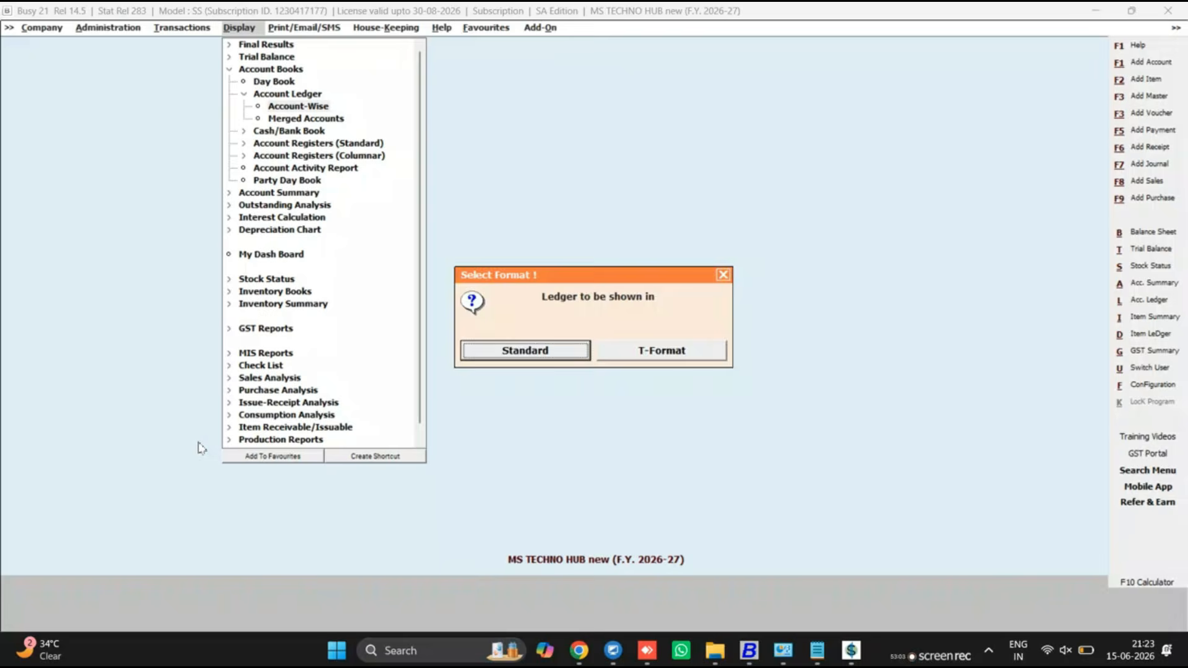
key("Return")
key("Return")
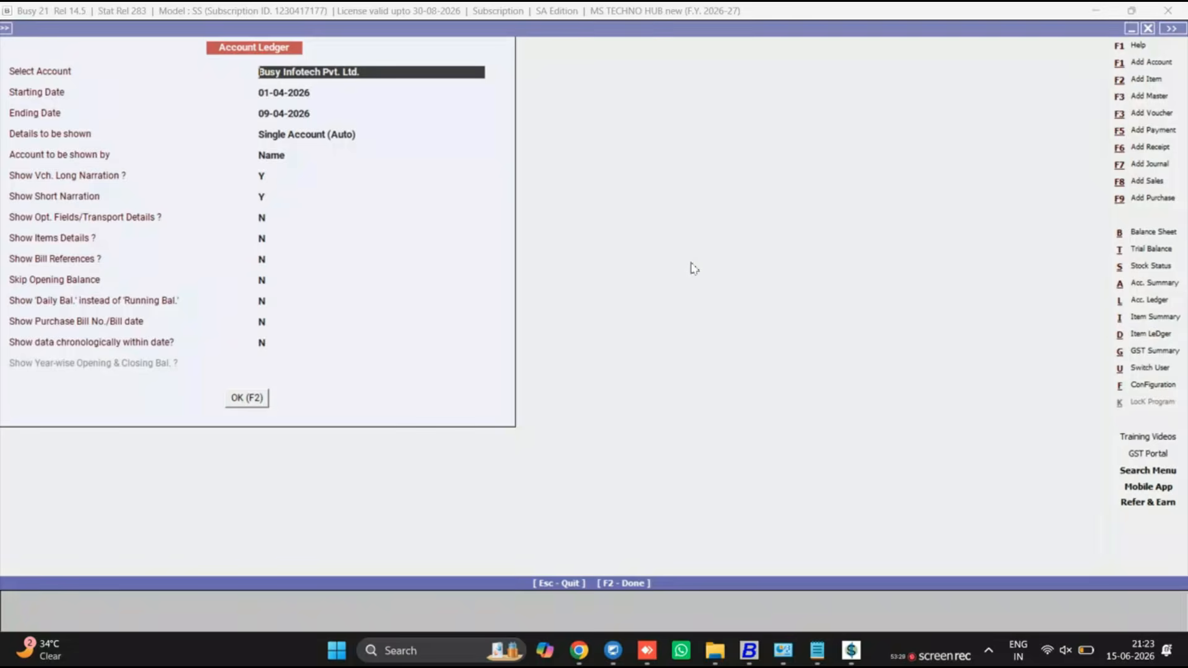
View the ledger of SHREE SHYAM TRADERS from 01-04-2026 to 09-04-2026 with the default options.
type("SHRE")
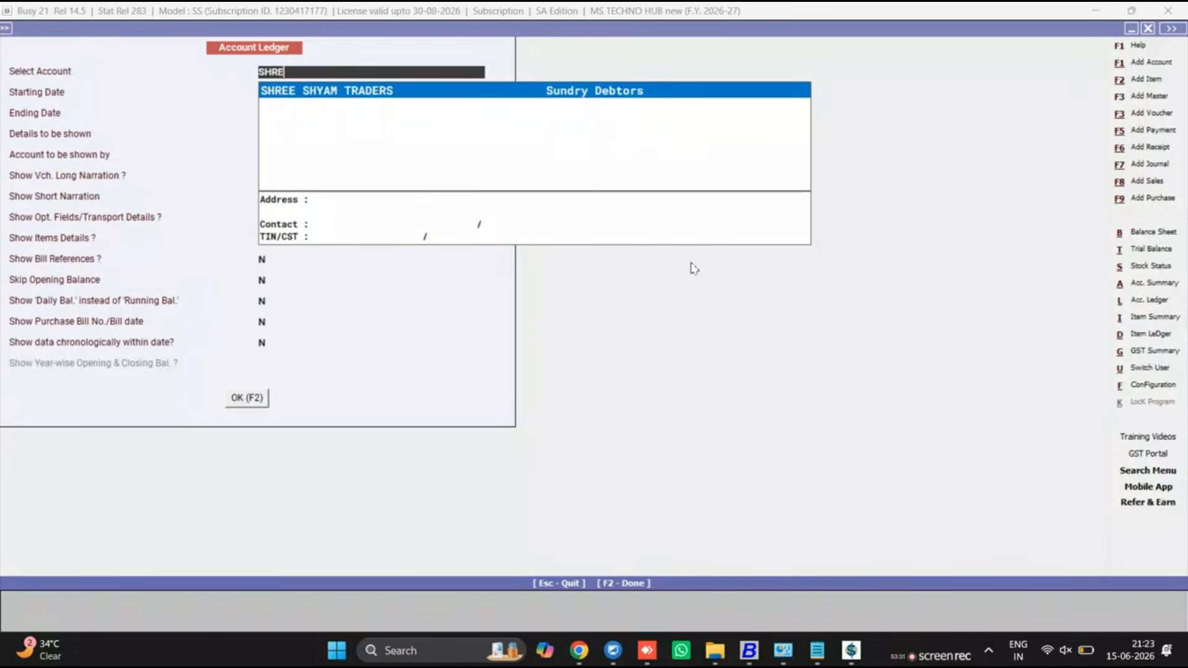
key("Return")
key("Return")
key("Return")
key("Return")
key("Return")
key("Return")
key("Return")
key("Return")
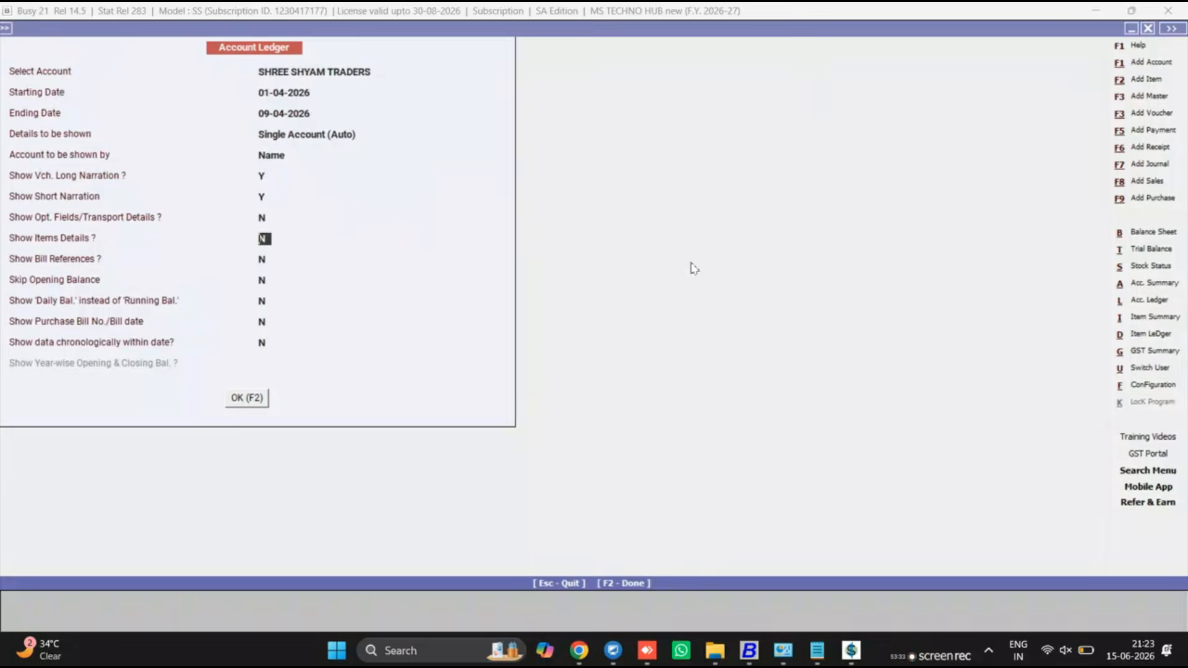
key("F2")
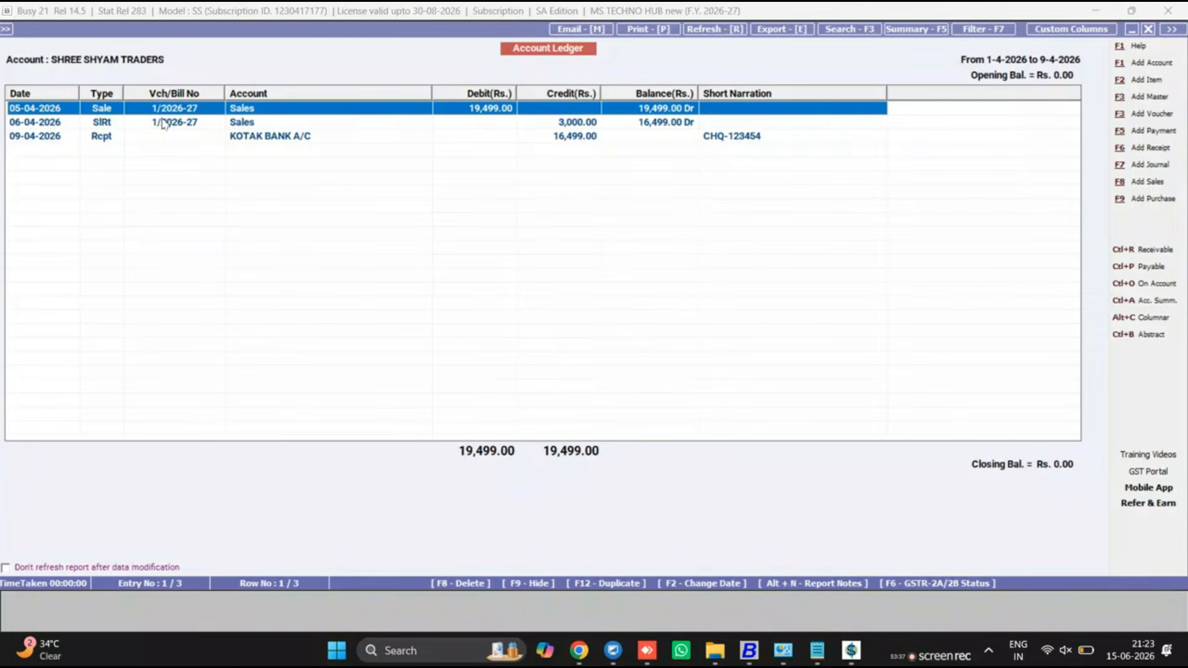
Examine the sales return and Kotak bank receipt entries in the ledger, then close the report.
left_click(231, 127)
left_click(582, 140)
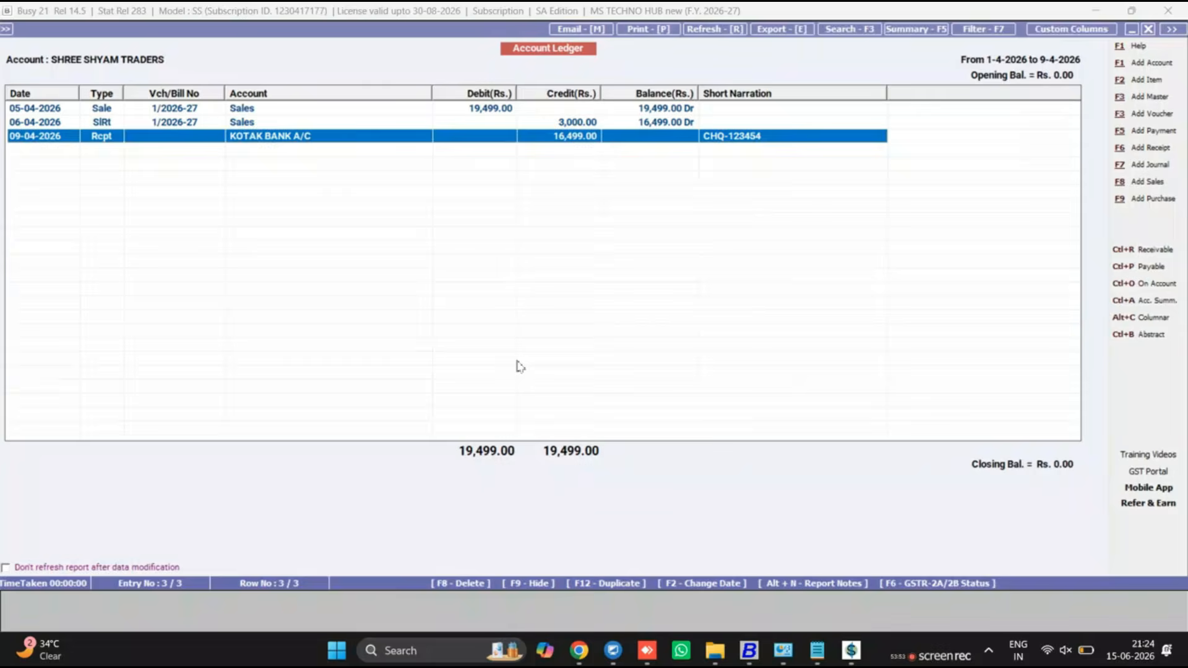
key("Escape")
key("Escape")
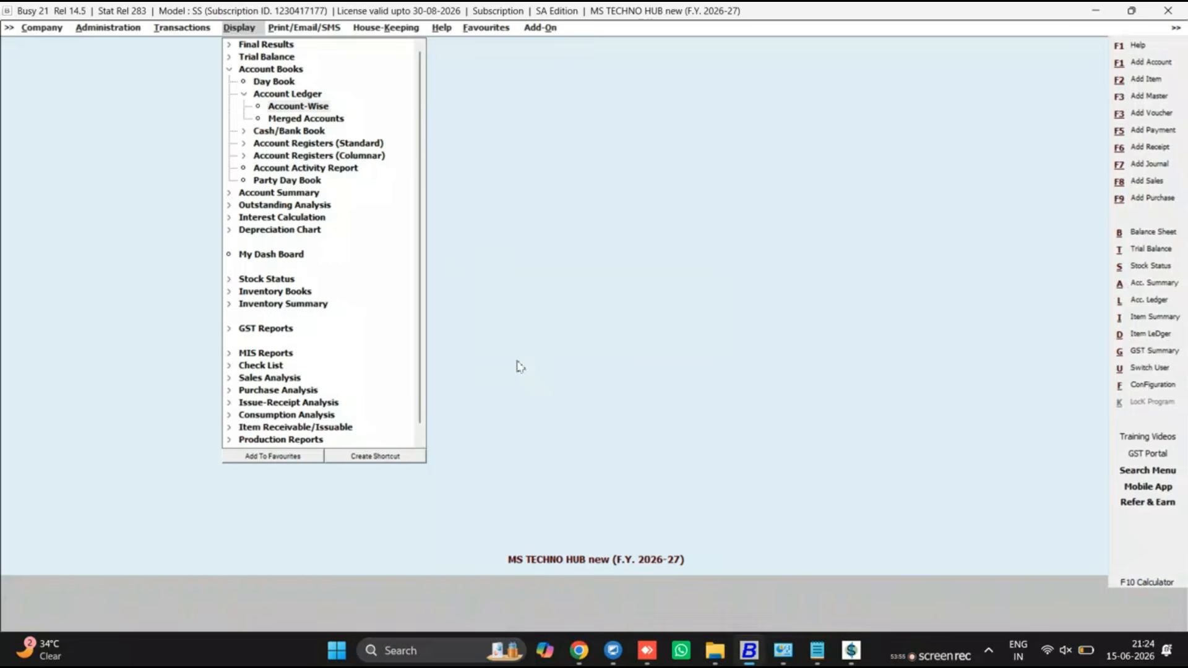
key("Escape")
key("Escape")
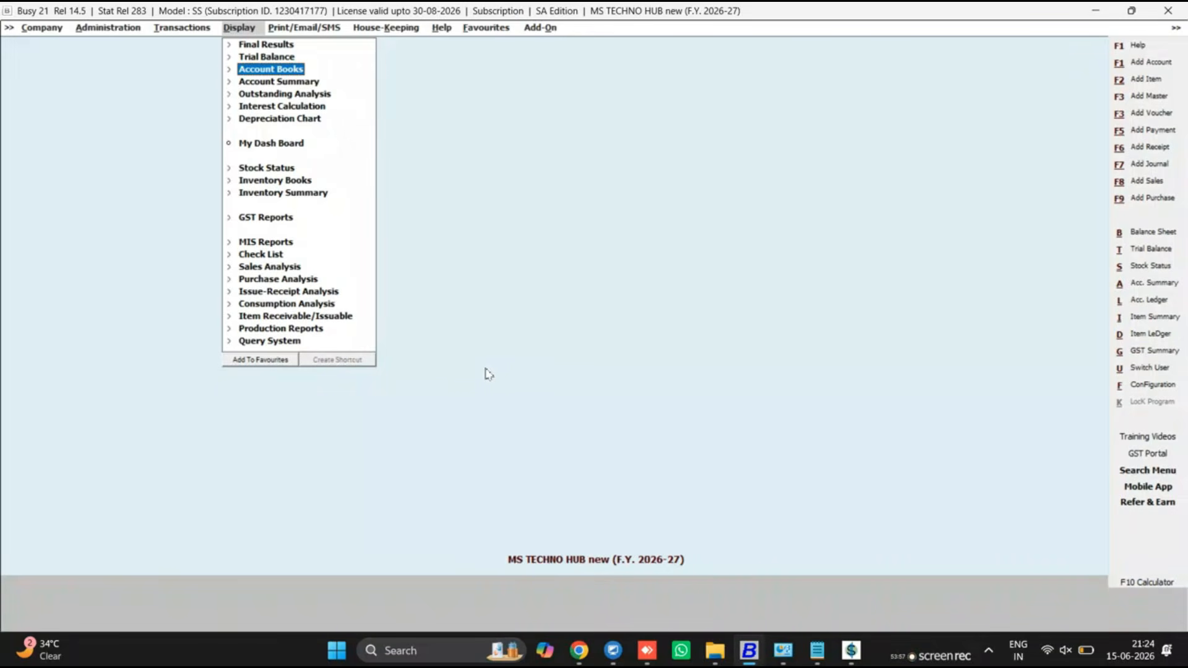
Start a payment voucher dated 10-04-2026 with Cash as the payment mode, no narration and GST nature Not Applicable.
left_click(183, 31)
left_click(195, 119)
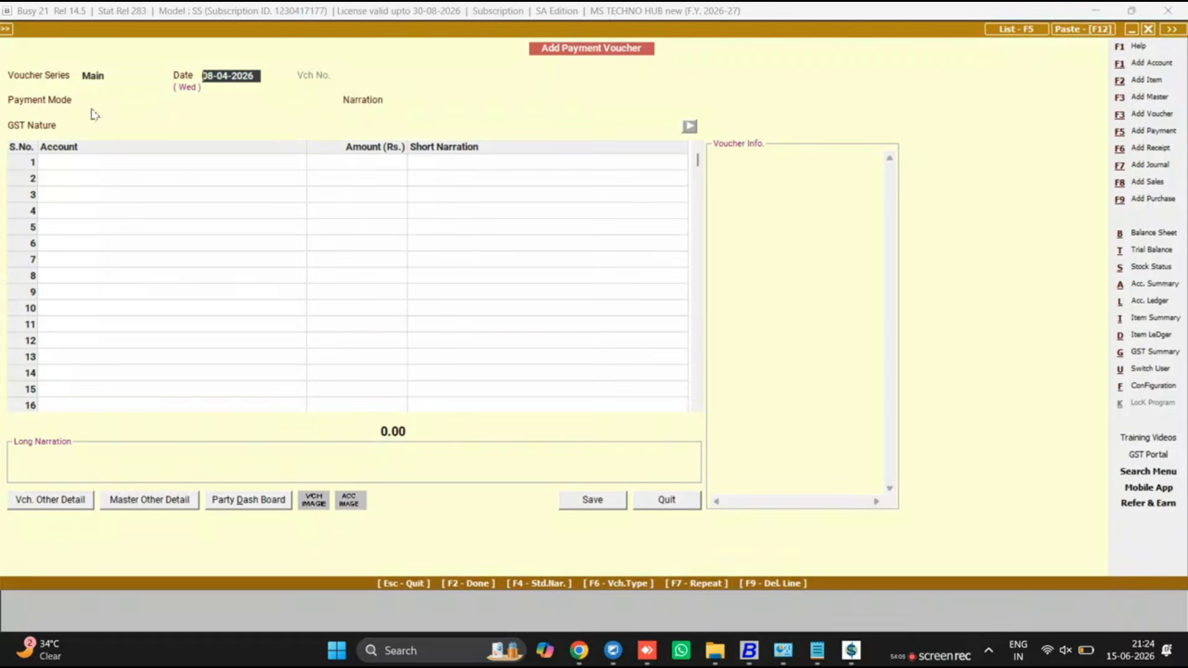
type("10")
key("Return")
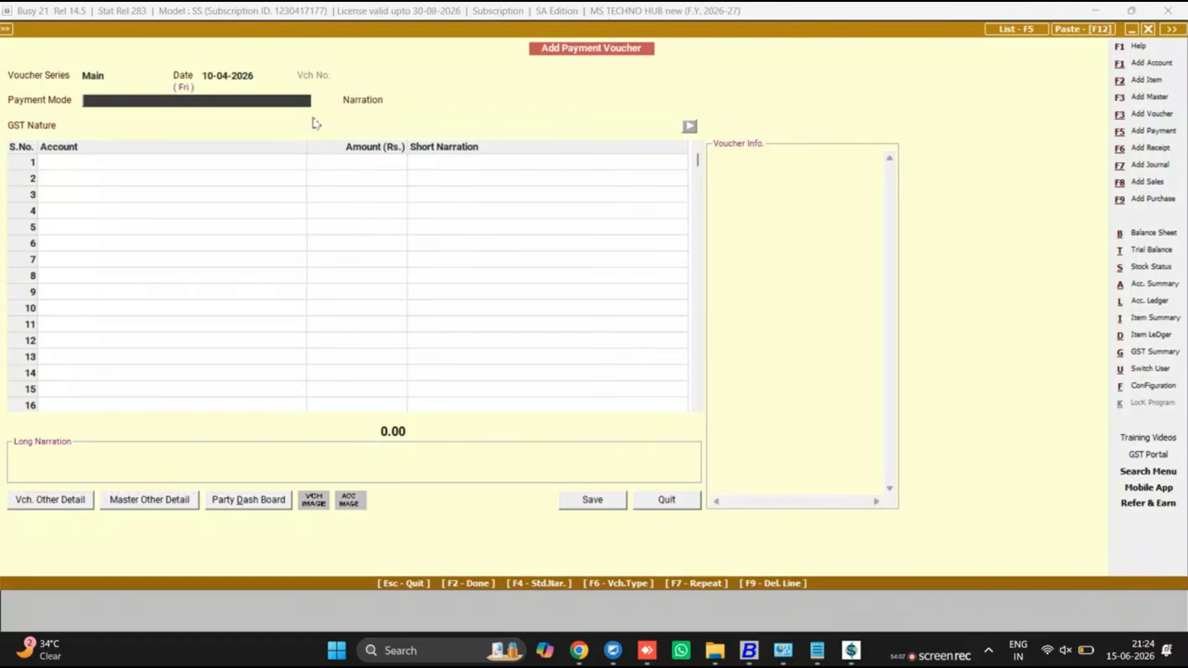
key("Down")
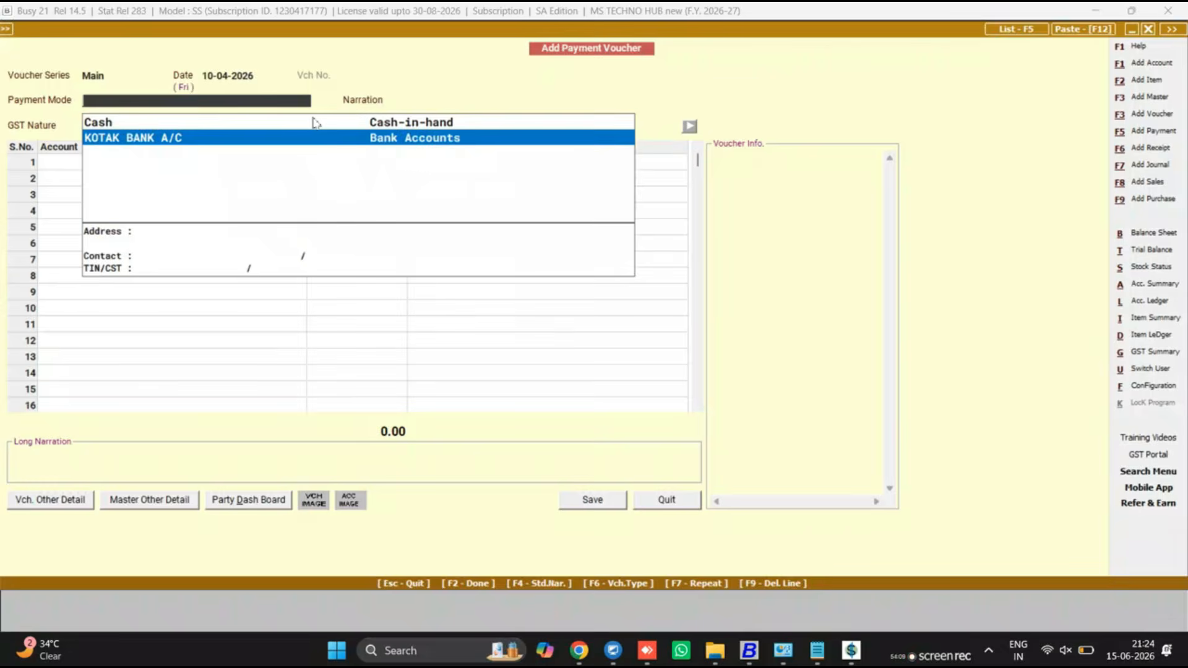
key("Up")
key("Return")
key("Return")
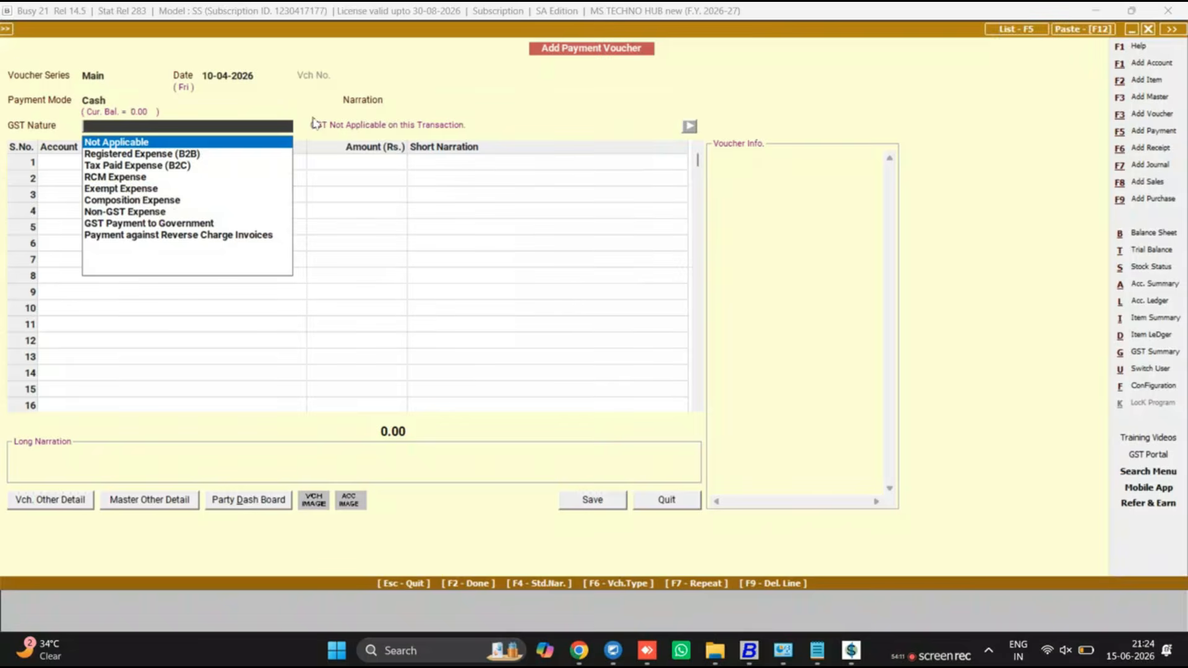
key("Return")
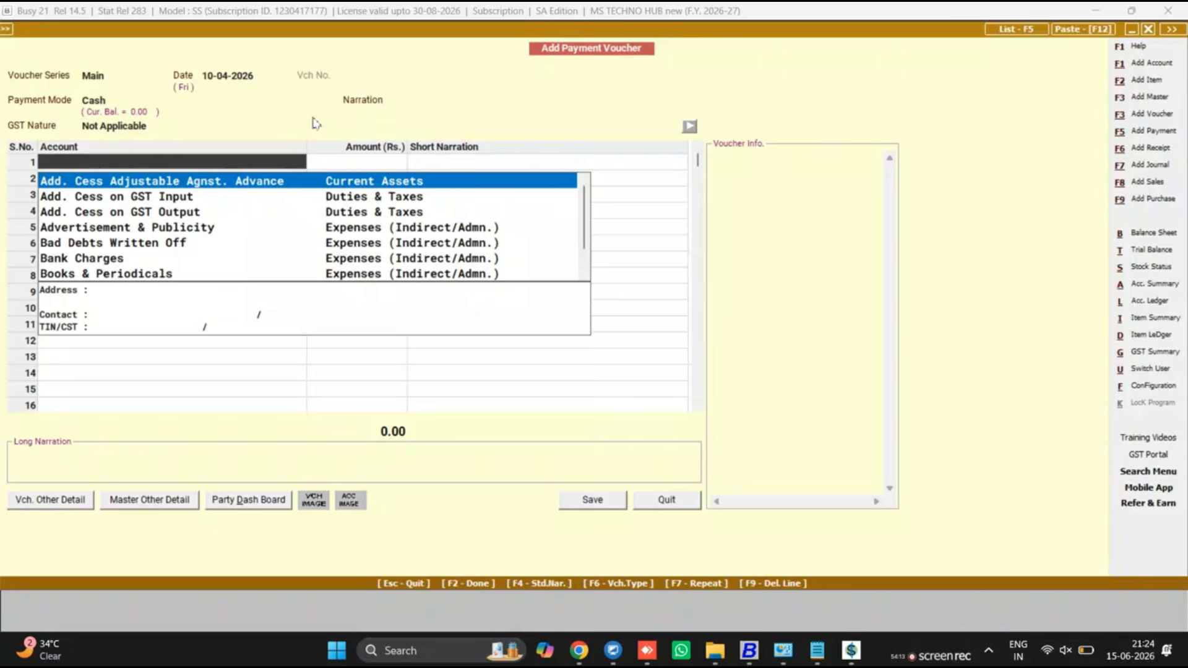
Look through the expense accounts matching "EX" and choose Telephone Expenses as the first row's account.
type("EX")
key("Down")
key("Down")
key("Down")
key("Down")
key("Down")
key("Down")
key("Up")
key("Up")
key("Up")
key("Down")
key("Up")
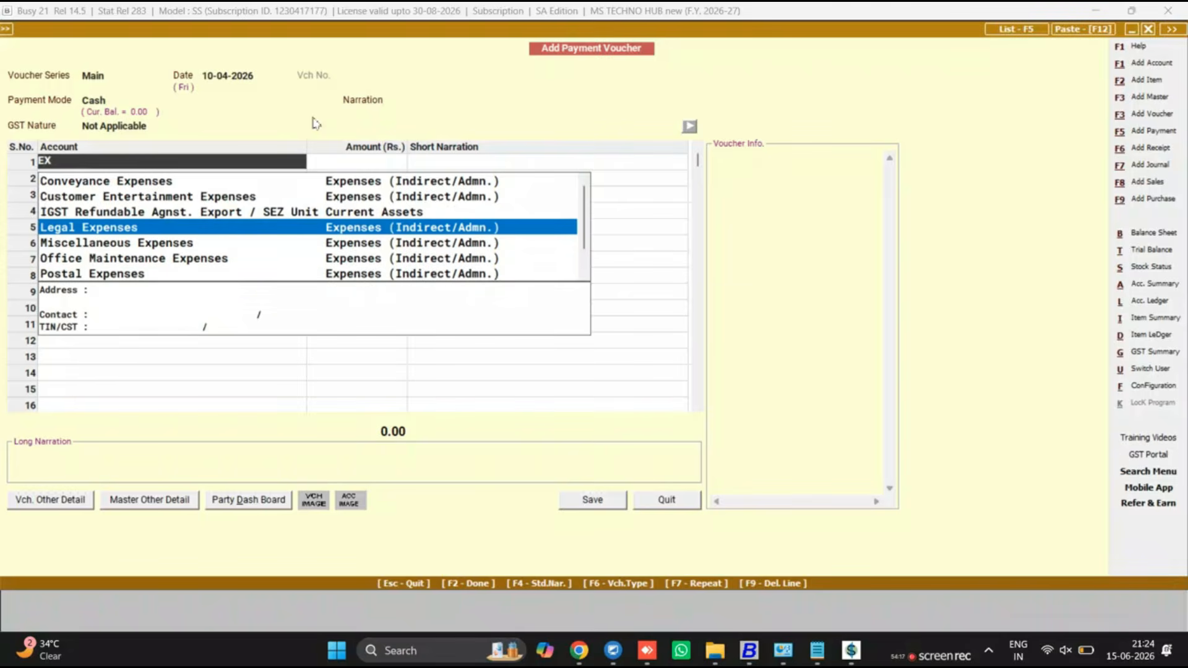
key("Down")
key("Down")
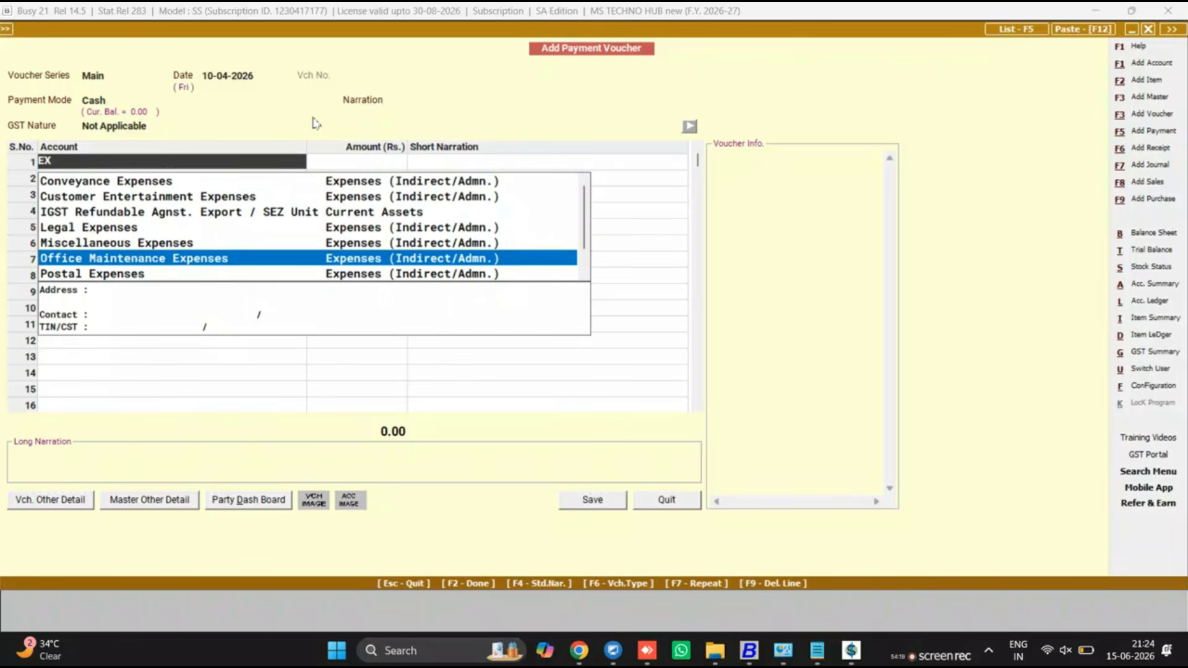
key("Down")
key("Up")
key("Down")
key("Up")
key("Down")
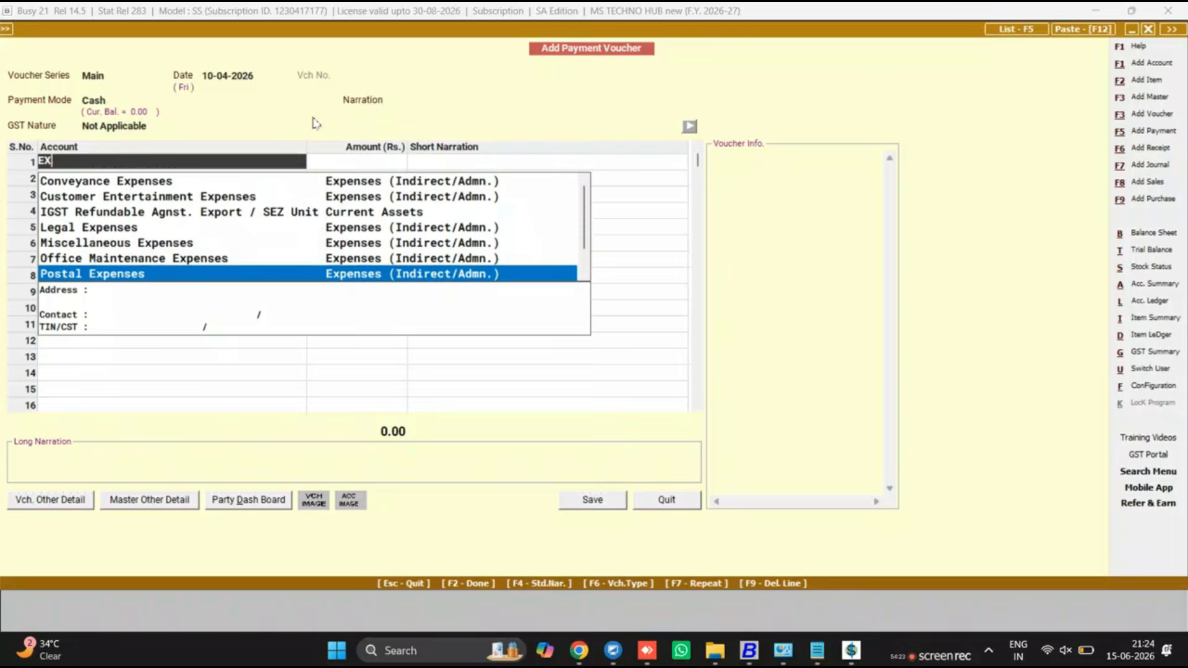
key("Up")
key("Up")
key("Up")
key("Down")
key("Down")
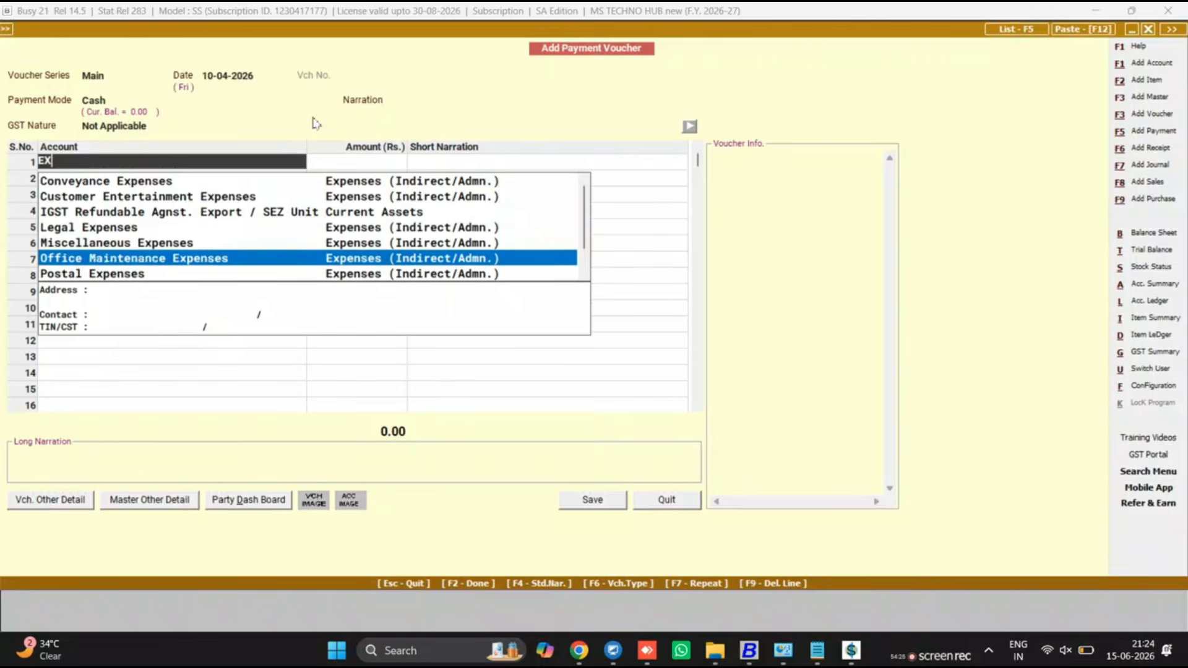
key("Down")
key("Down")
key("Down")
key("Down")
key("Up")
key("Up")
key("Down")
key("Down")
key("Up")
key("Up")
key("Down")
key("Down")
key("Down")
key("Up")
key("Up")
key("Up")
key("Down")
key("Down")
key("Up")
key("Up")
key("Down")
key("Down")
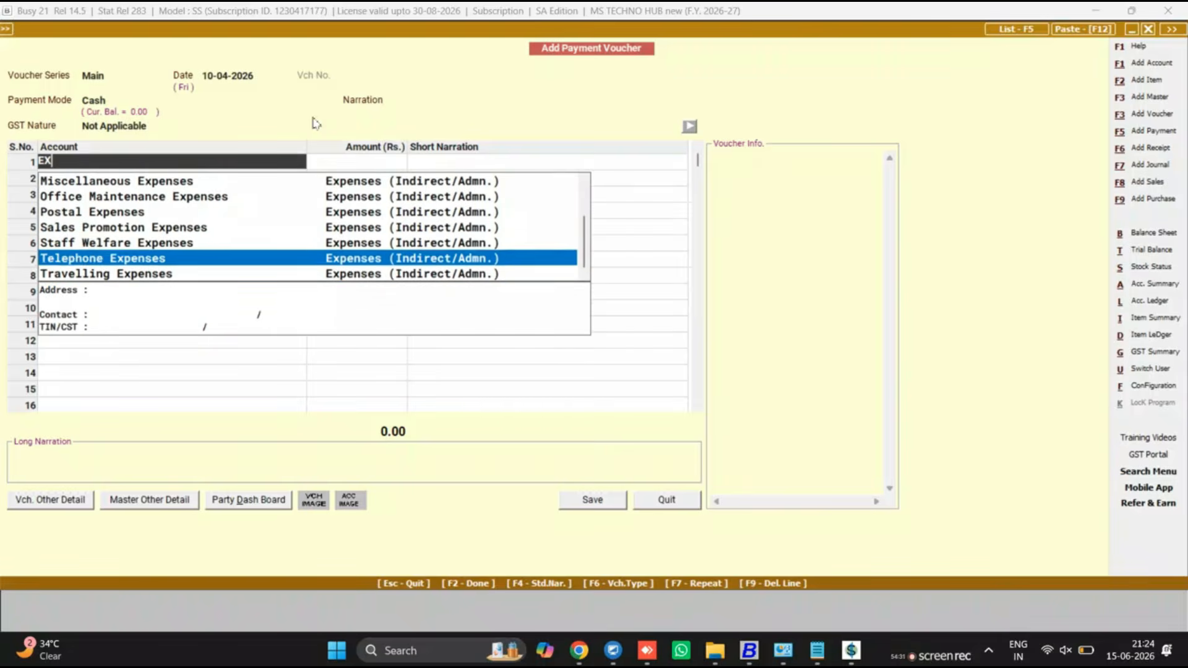
key("Down")
key("Down")
key("Up")
key("Up")
key("Down")
key("Up")
key("Return")
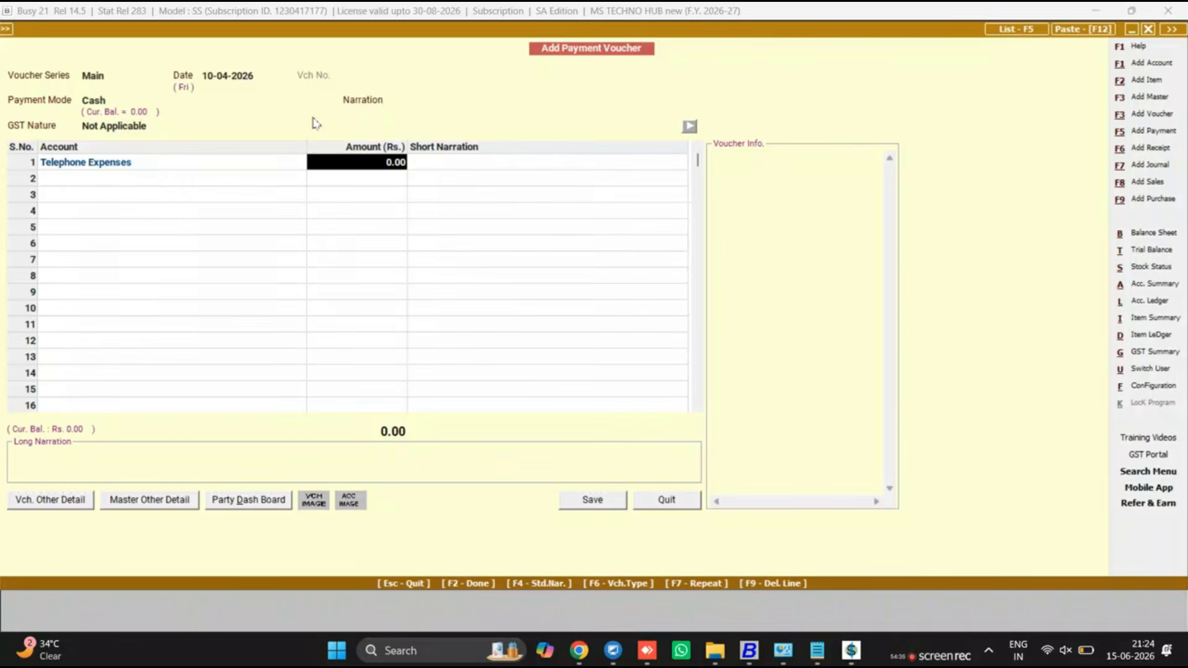
Enter 1500 as the Telephone Expenses amount without a narration, save the payment voucher and leave payment entry.
type("1500")
key("Return")
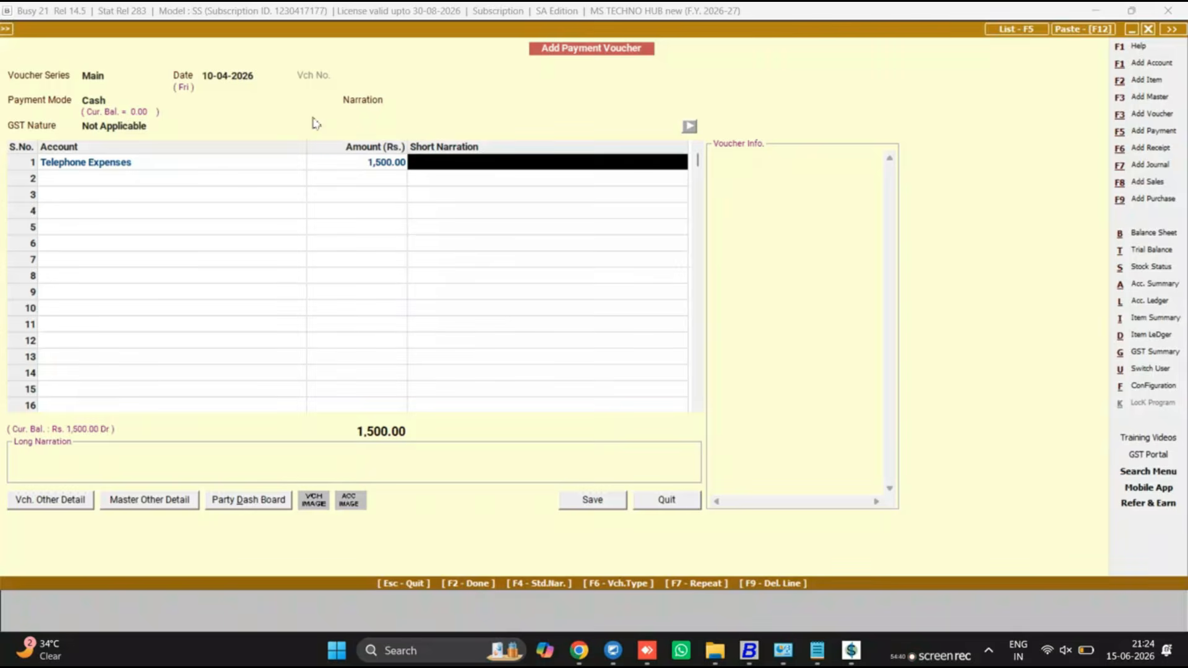
key("Return")
key("Return")
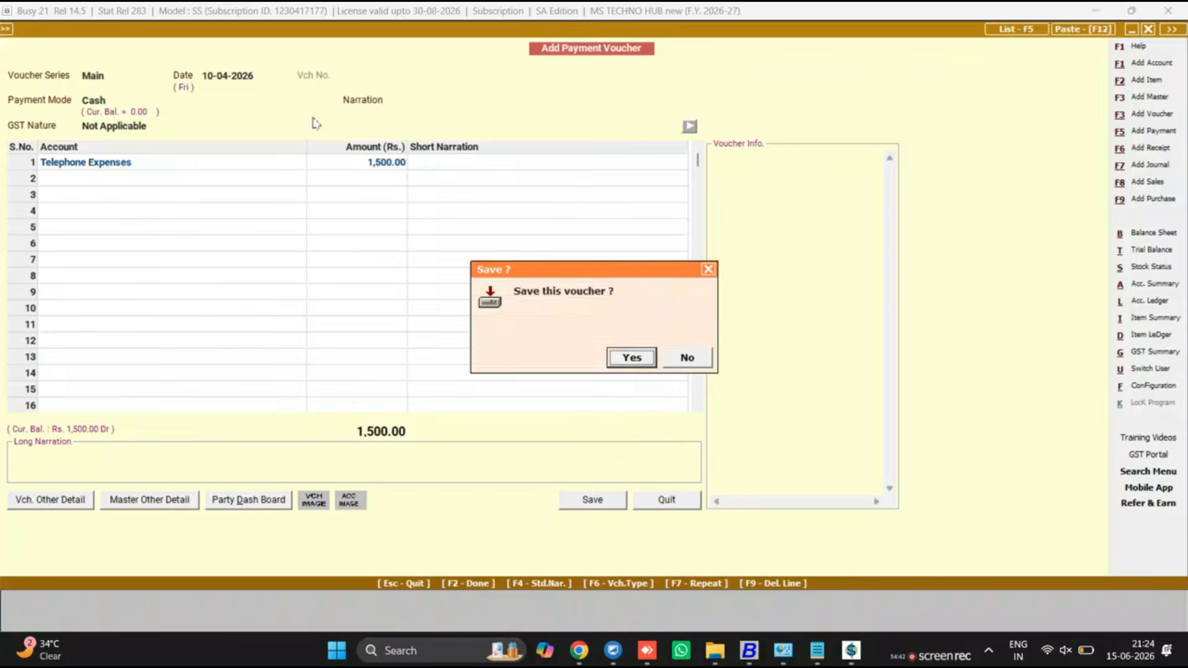
key("Return")
key("Escape")
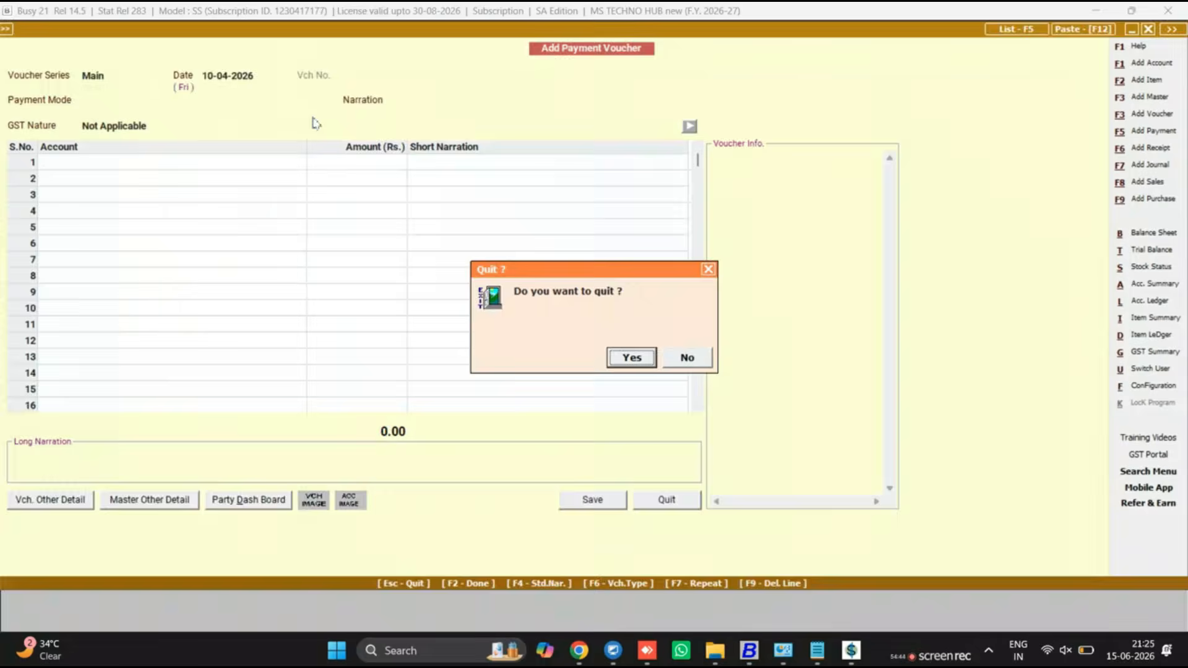
key("Return")
key("Escape")
key("Escape")
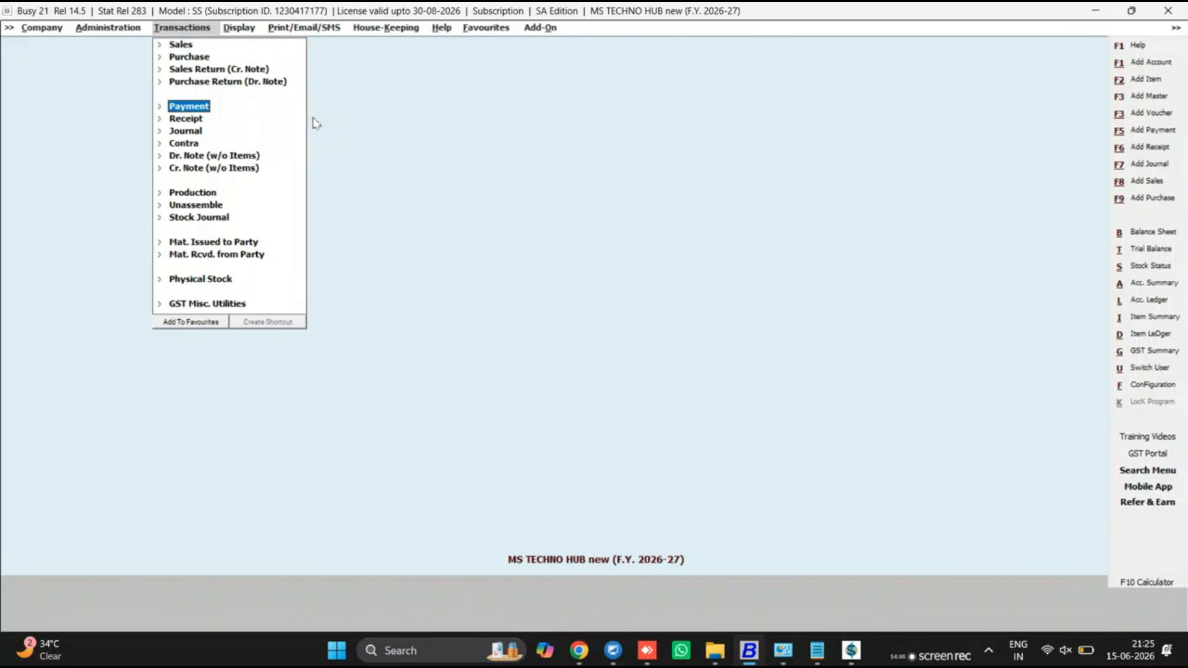
Generate the balance sheet as of 10-04-2026 with the balance sheet stock update set to Y.
key("Right")
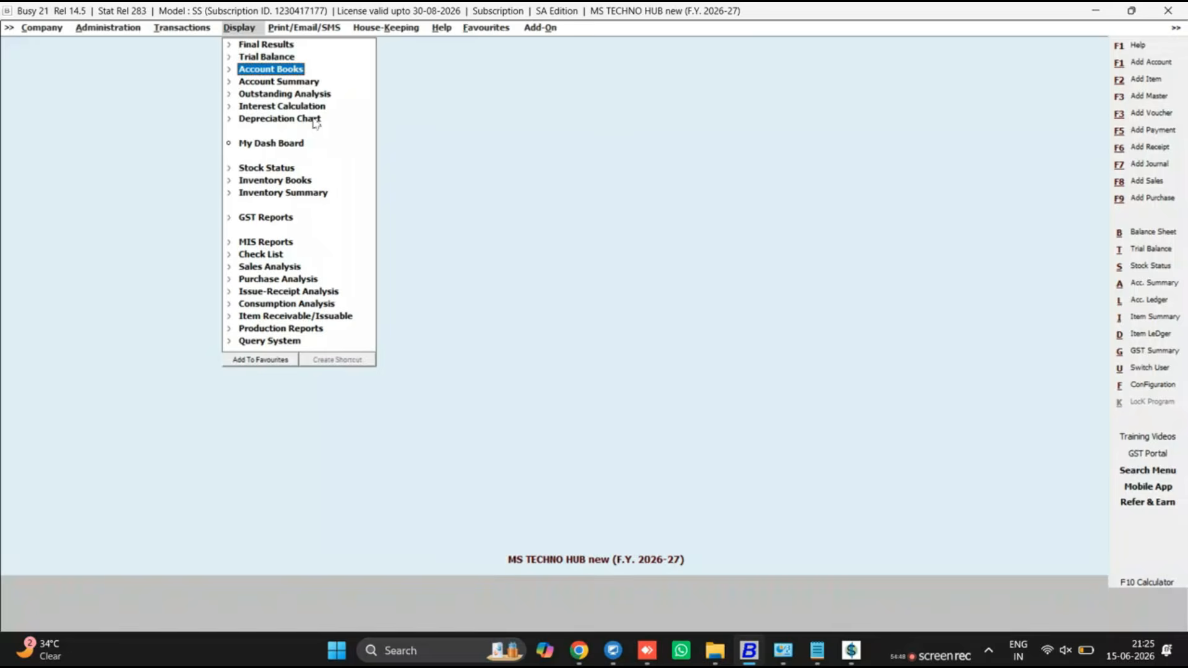
key("Up")
key("Up")
key("Right")
key("Down")
key("Down")
key("Up")
key("Right")
key("Down")
key("Return")
key("Return")
key("Return")
key("Up")
key("y")
key("Return")
key("Return")
key("F2")
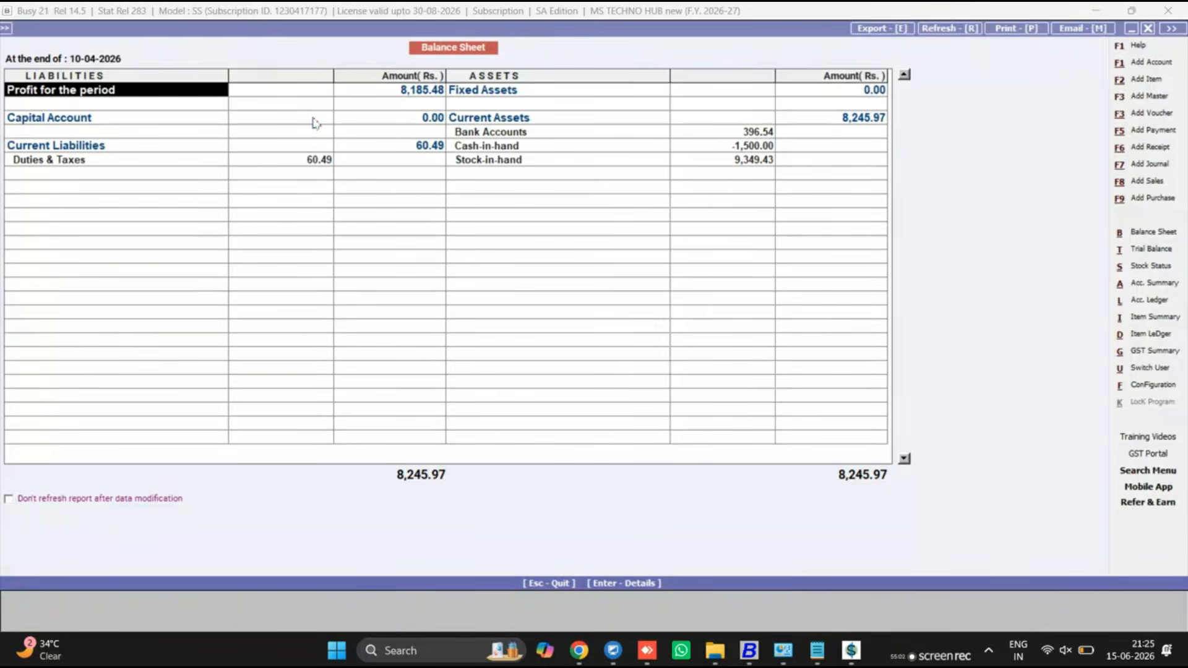
Drill into the period's profit and examine the purchase and Telephone Expenses amounts on the debit side of the Profit & Loss account.
key("Return")
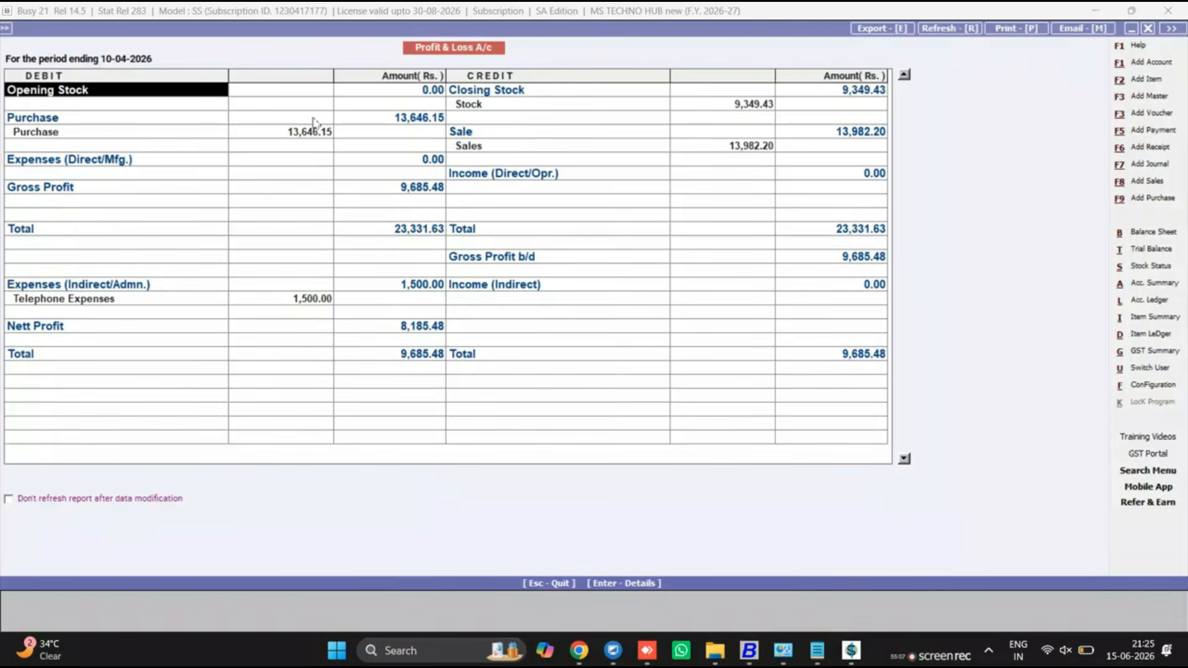
key("Down")
key("Down")
key("Right")
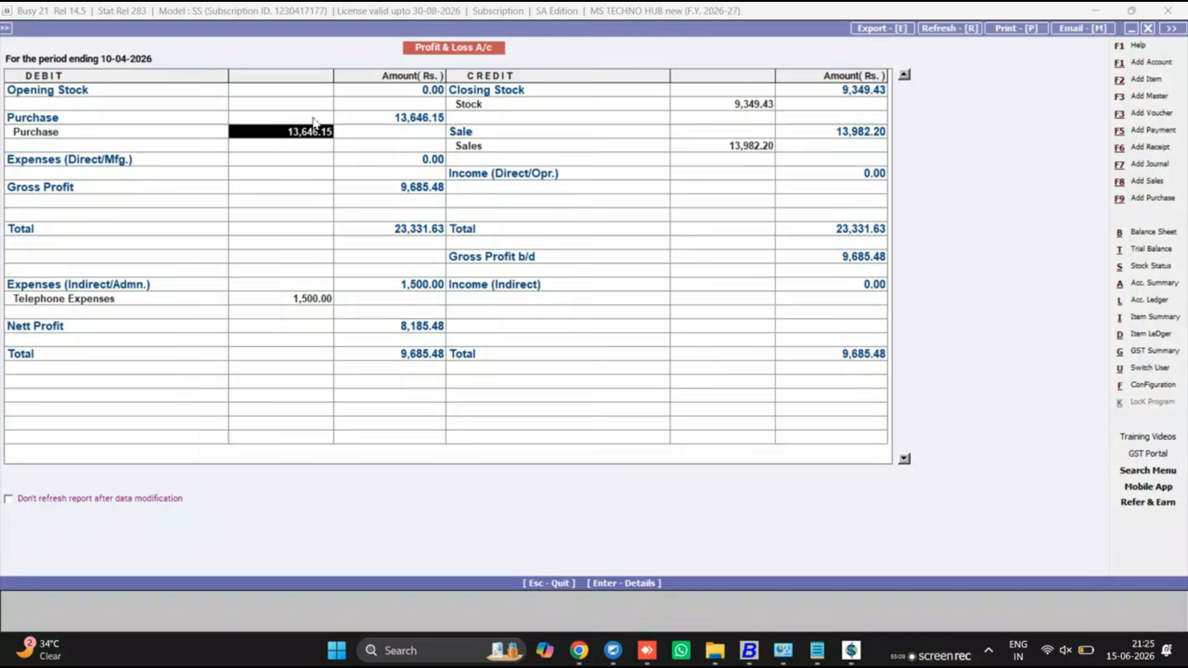
key("Down")
key("Down")
key("Down")
key("Down")
key("Down")
key("Down")
key("Down")
key("Down")
key("Down")
key("Down")
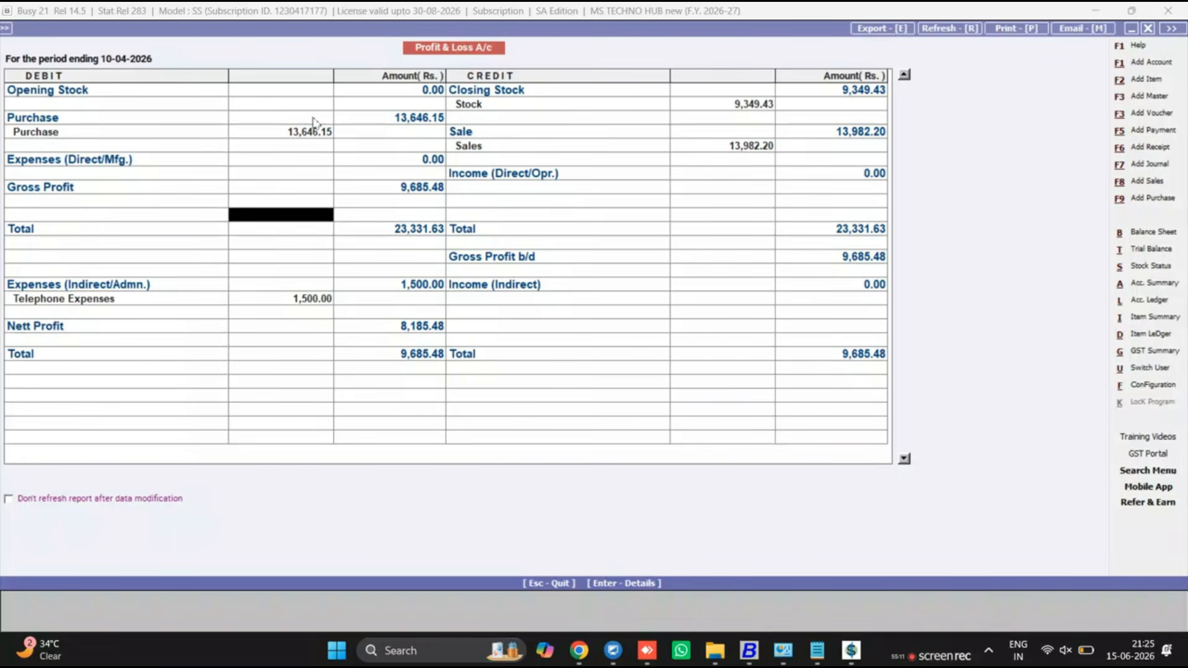
key("Down")
key("Down")
key("Left")
key("Right")
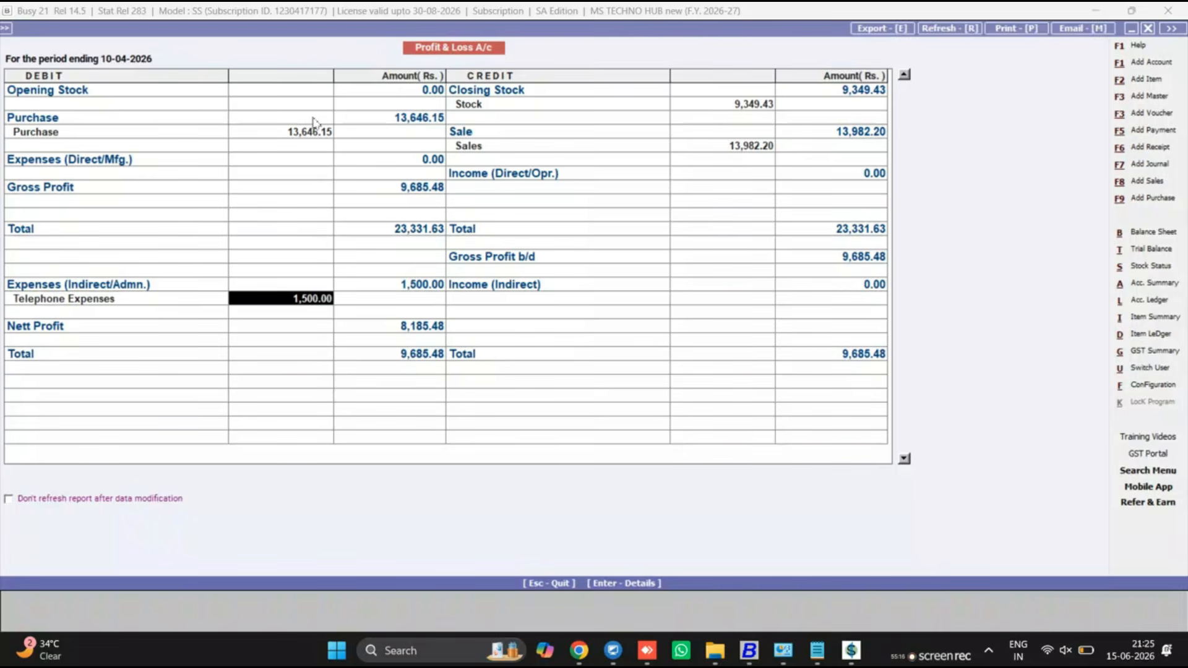
Examine the sales, total and gross profit lines on the Profit & Loss credit side, then close the reports.
key("Right")
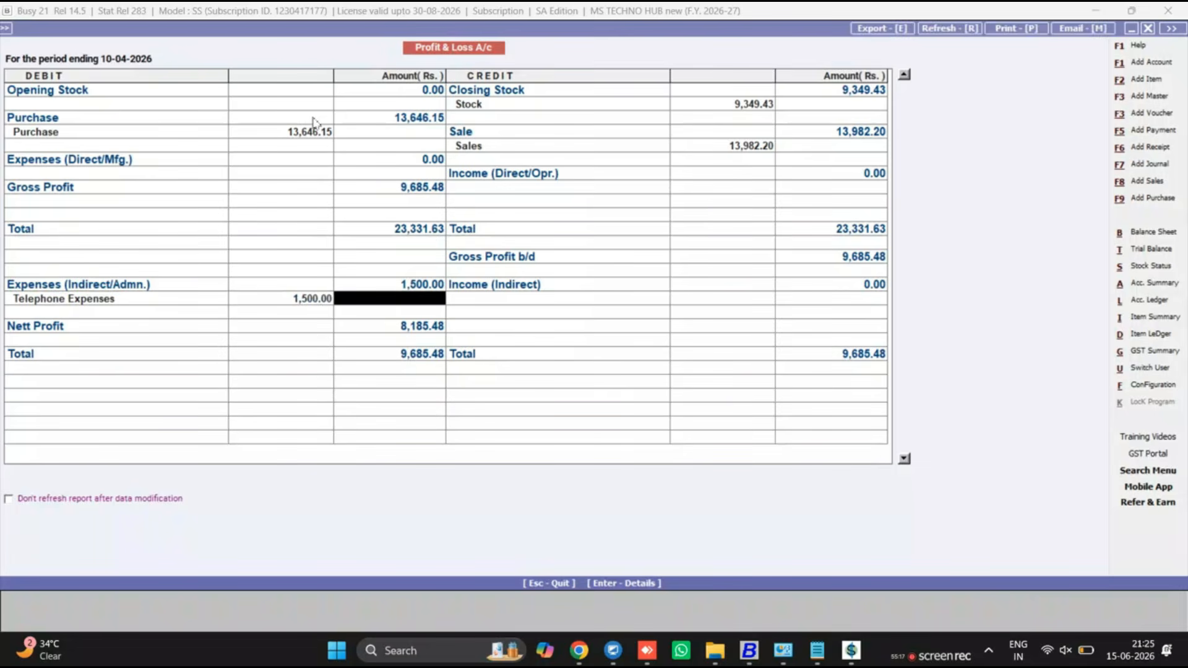
key("Right")
key("Up")
key("Up")
key("Up")
key("Up")
key("Up")
key("Up")
key("Up")
key("Up")
key("Up")
key("Up")
key("Up")
key("Up")
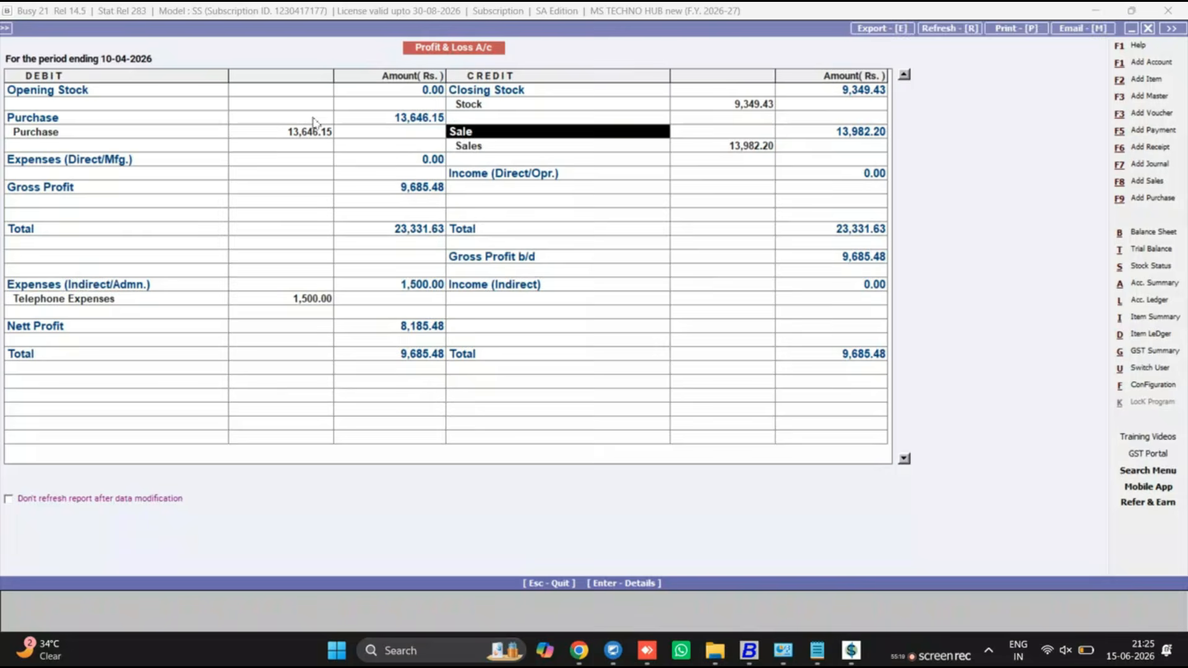
key("Up")
key("Down")
key("Down")
key("Up")
key("Down")
key("Down")
key("Down")
key("Down")
key("Down")
key("Down")
key("Down")
key("Down")
key("Down")
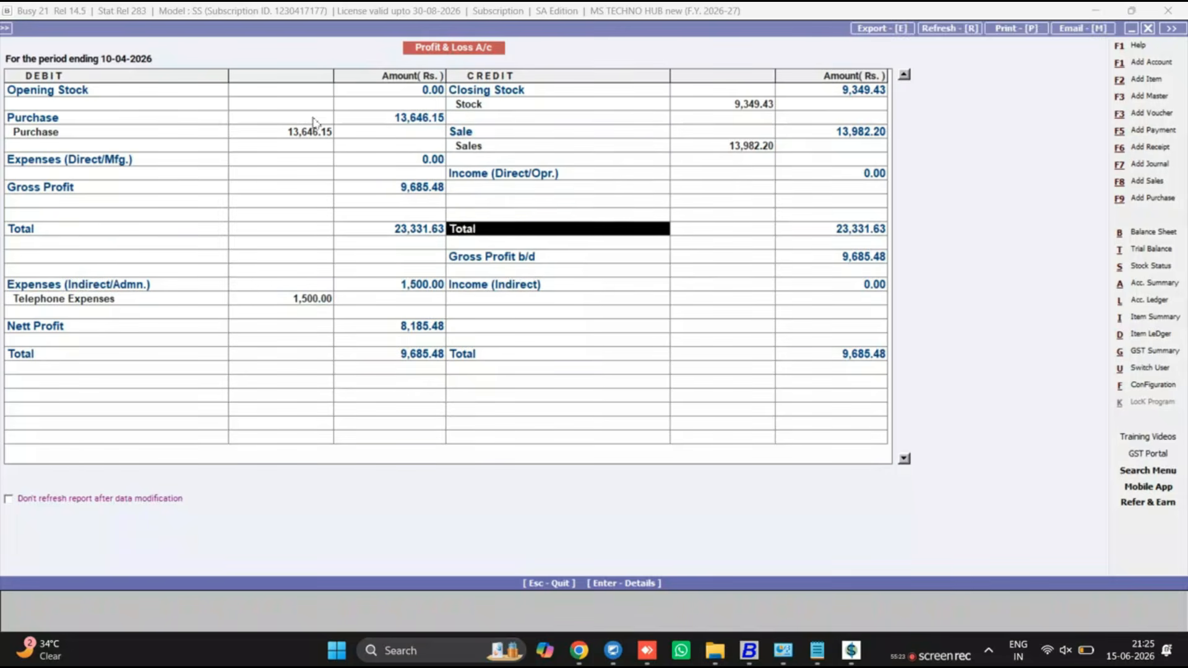
key("Right")
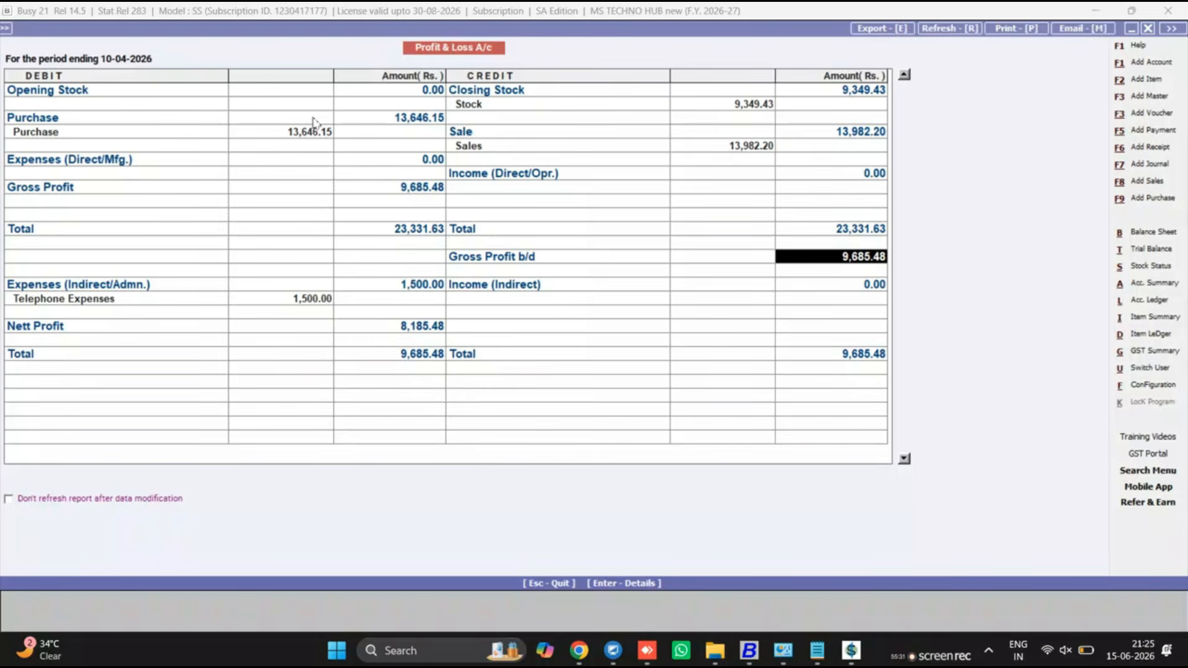
key("b")
key("Escape")
key("Escape")
key("Escape")
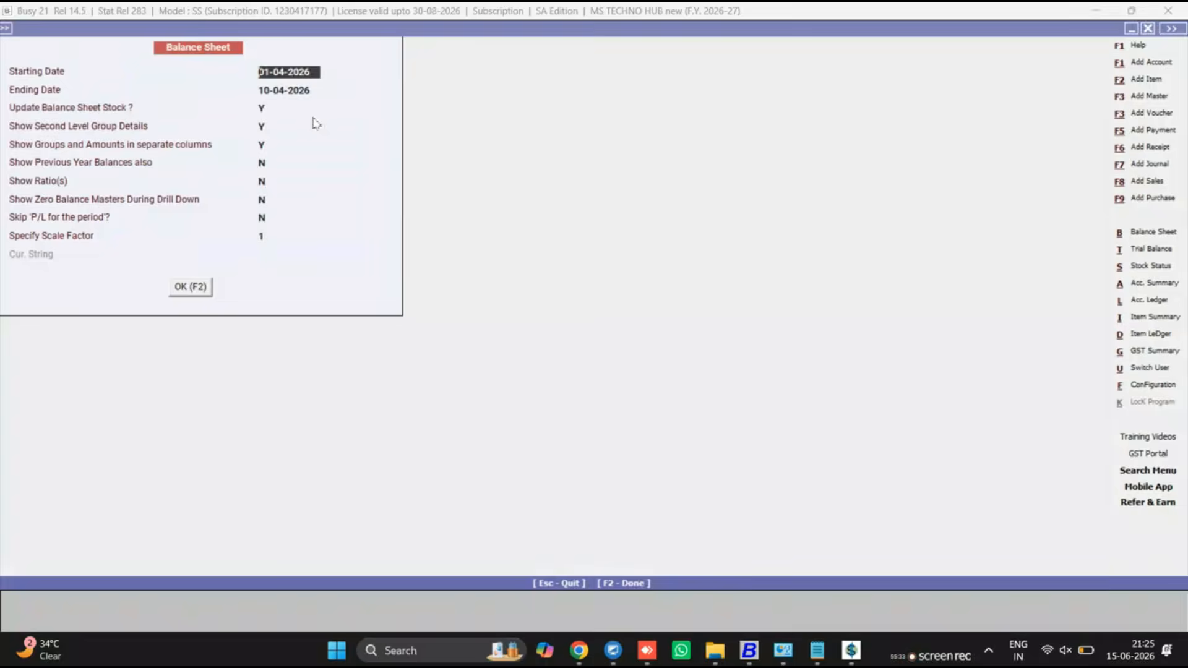
Look through the report categories from the account reports down to Stock Status.
key("Down")
key("Up")
key("Up")
key("Left")
key("Down")
key("Down")
key("Down")
key("Down")
key("Down")
key("Down")
key("Down")
key("Down")
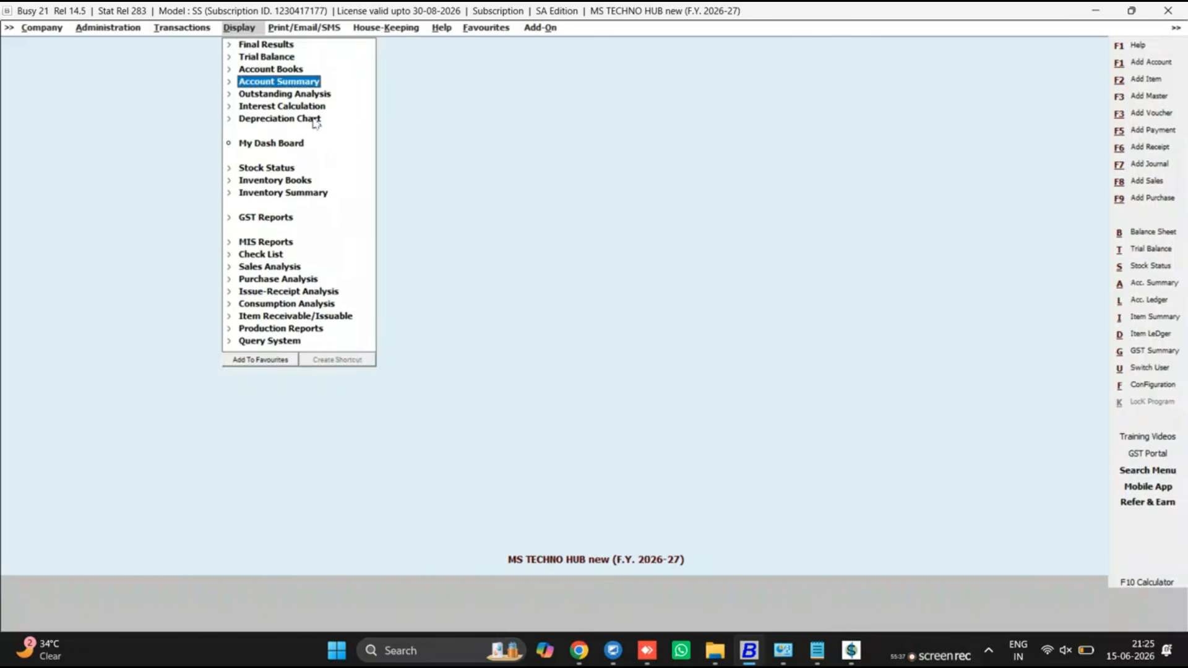
key("Left")
key("Right")
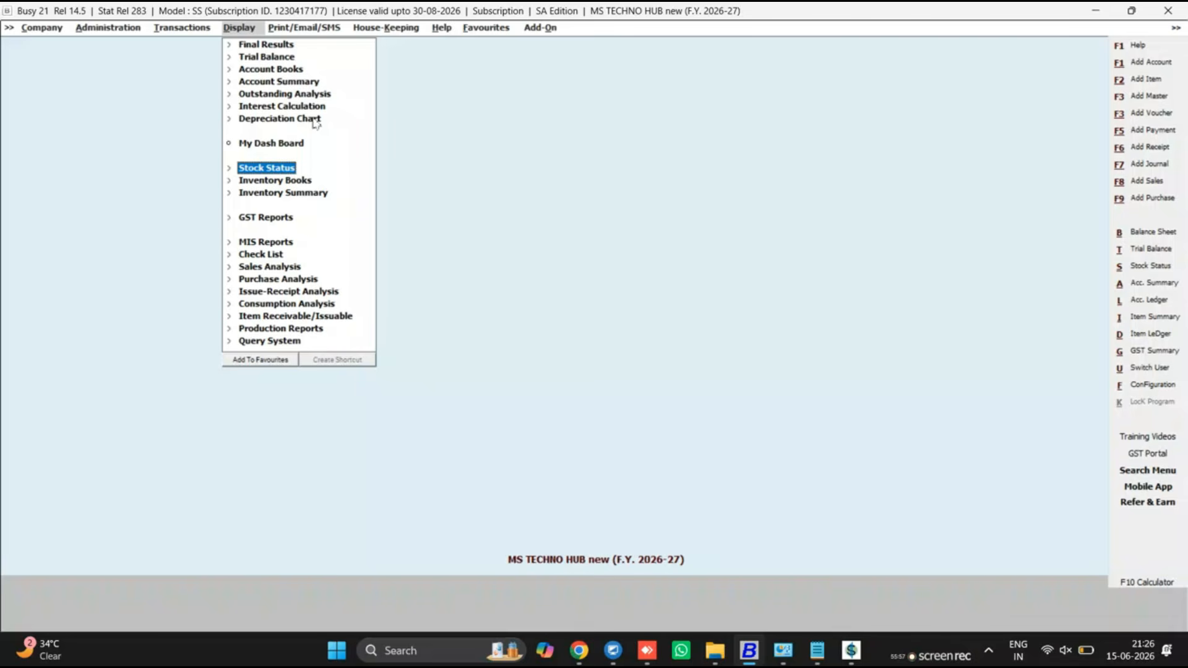
Expand the GST returns list within the GST reports.
key("Down")
key("Down")
key("Up")
key("Up")
key("Down")
key("Down")
key("Down")
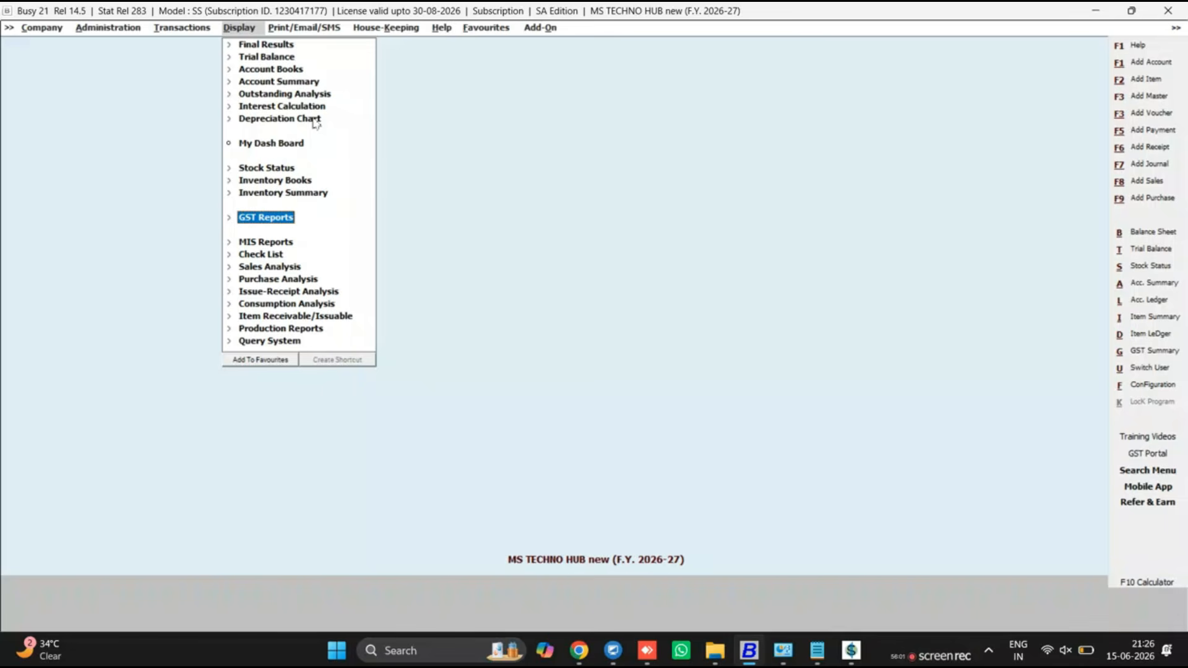
key("Return")
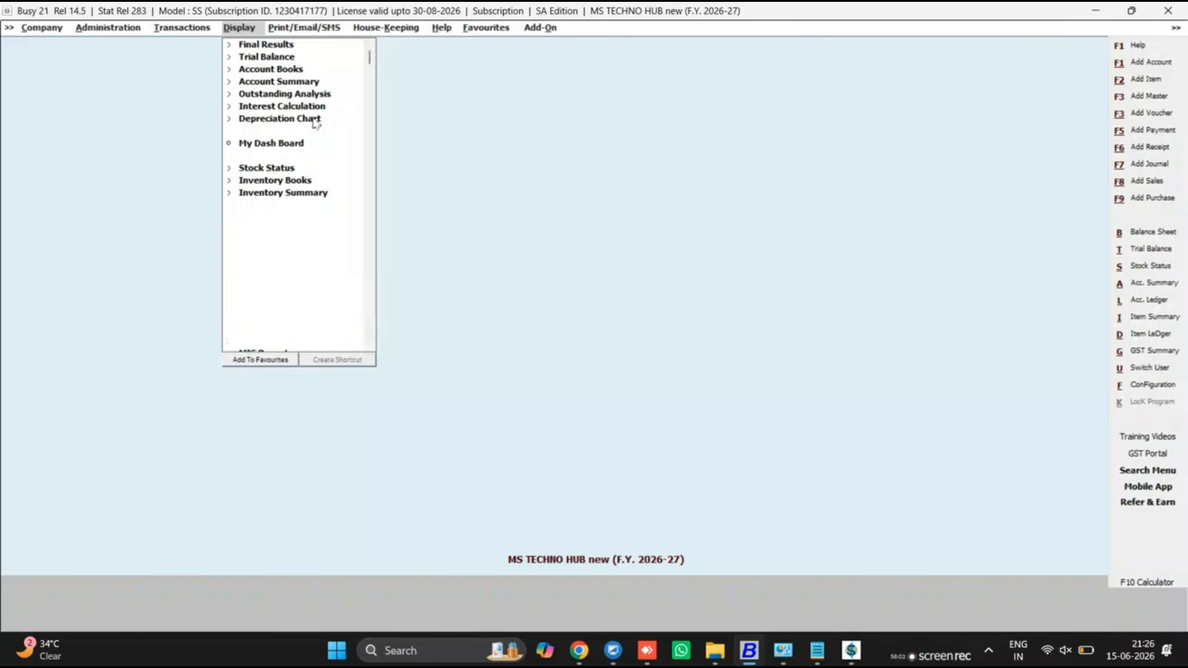
key("Down")
key("Down")
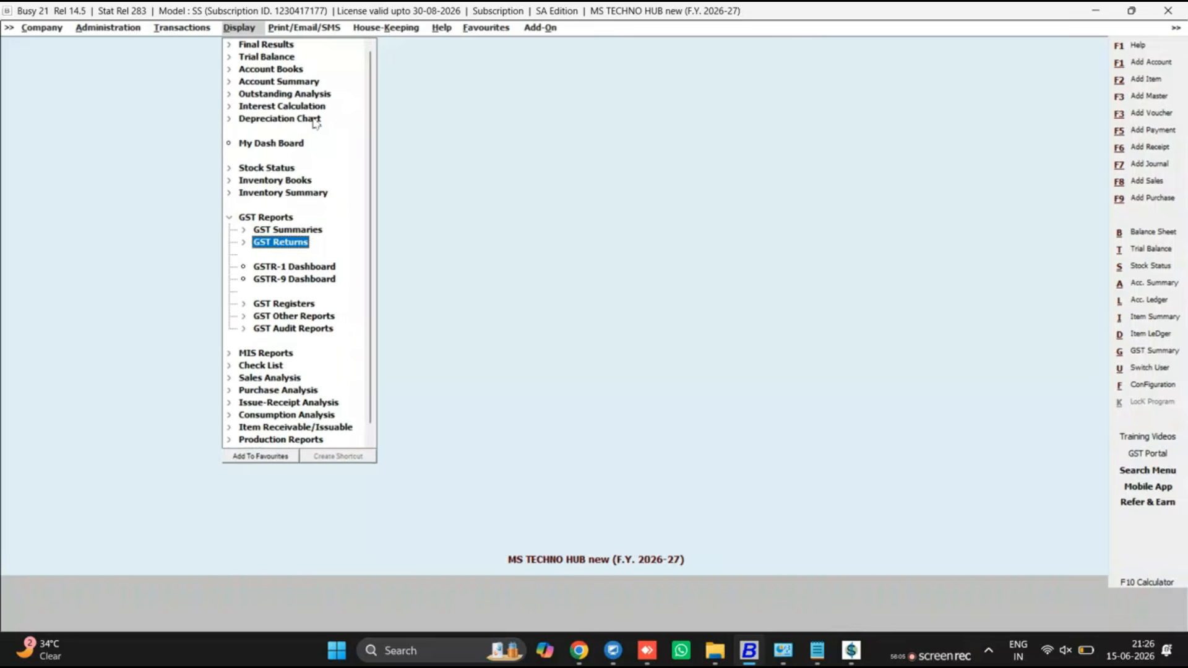
key("Return")
key("Down")
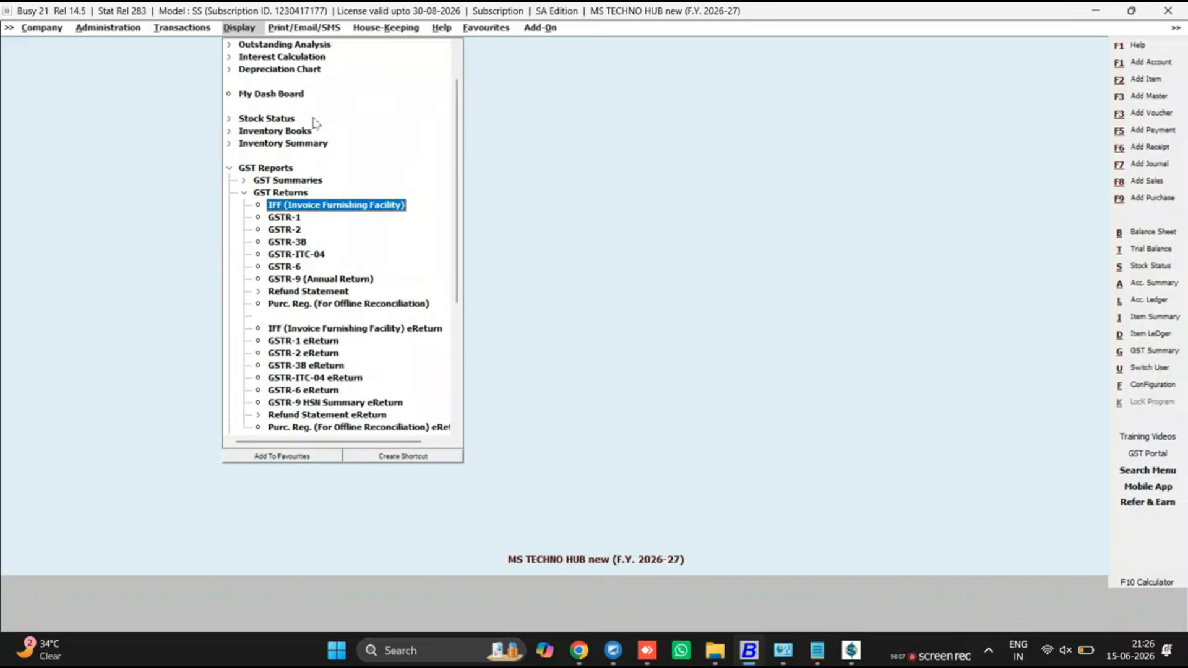
Look through the available GST returns and eReturns, including GSTR-1, GSTR-3B and GSTR-1 eReturn.
key("Down")
key("Down")
key("Down")
key("Down")
key("Down")
key("Down")
key("Down")
key("Down")
key("Down")
key("Down")
key("Down")
key("Down")
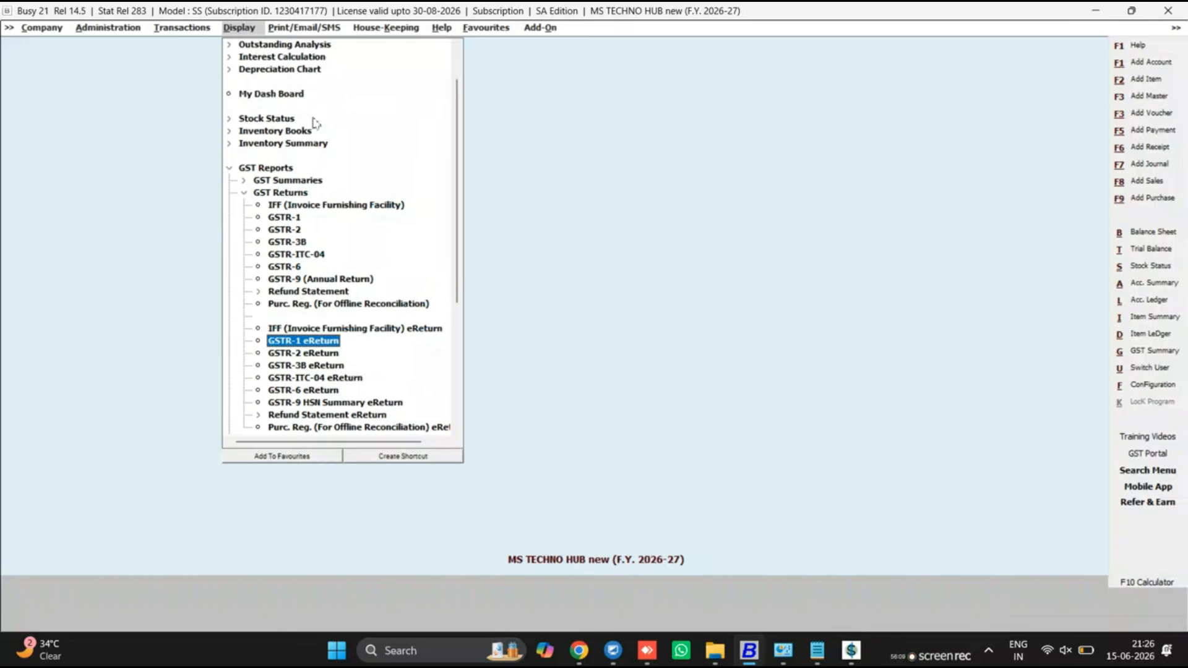
key("Up")
key("Up")
key("Up")
key("Up")
key("Up")
key("Up")
key("Up")
key("Up")
key("Up")
key("Up")
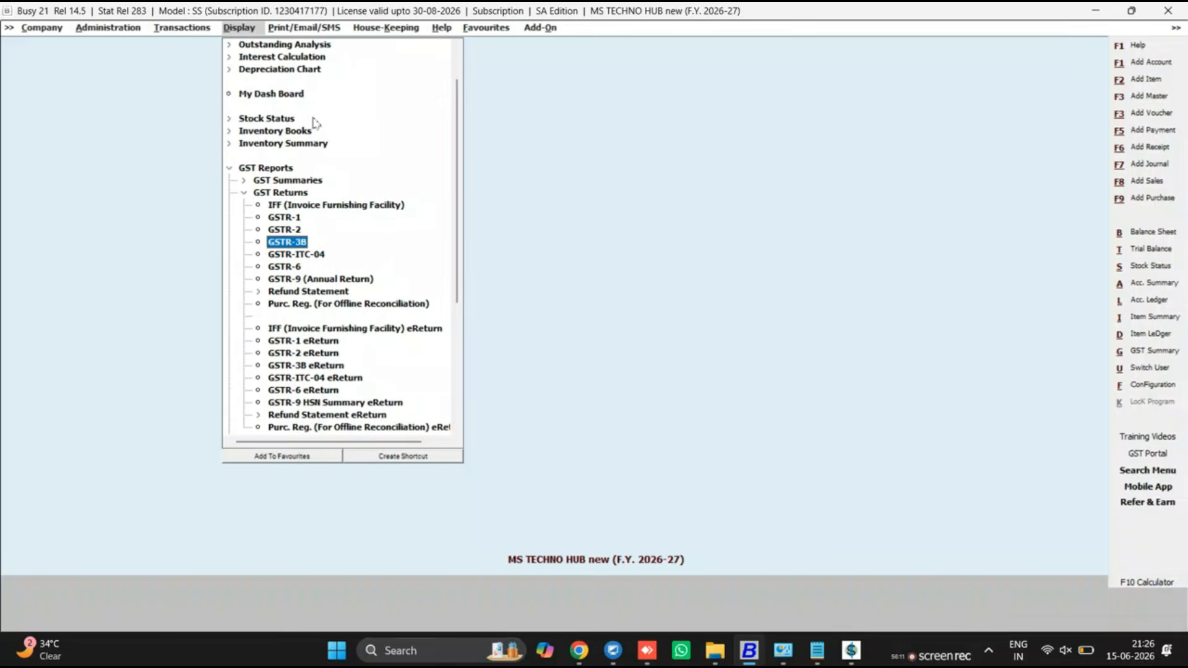
key("Down")
key("Down")
key("Down")
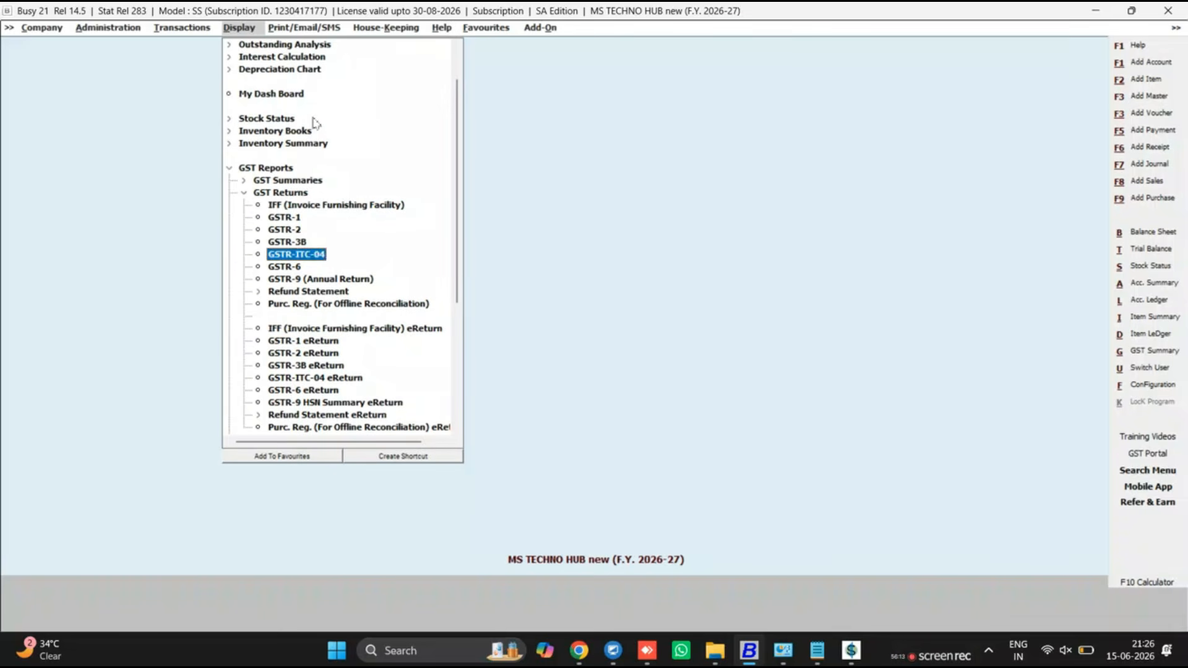
Open the GSTR-1 eReturn generation options.
key("Down")
key("Down")
key("Down")
key("Down")
key("Down")
key("Down")
key("Down")
key("Up")
key("Up")
key("Down")
key("Up")
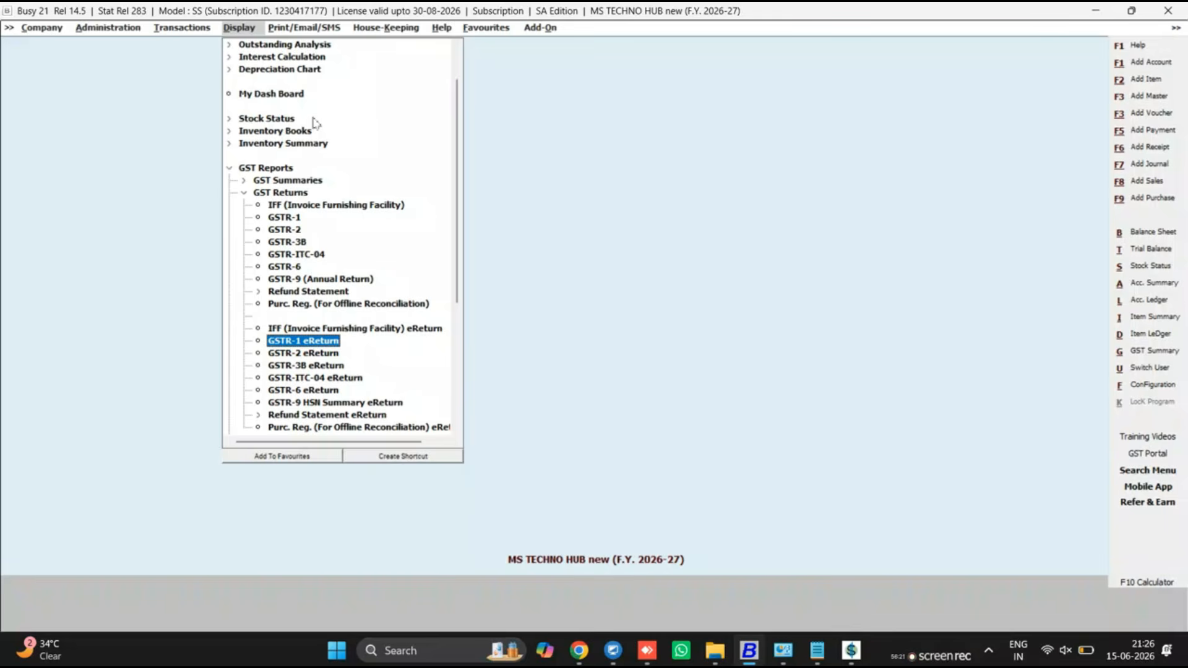
key("Return")
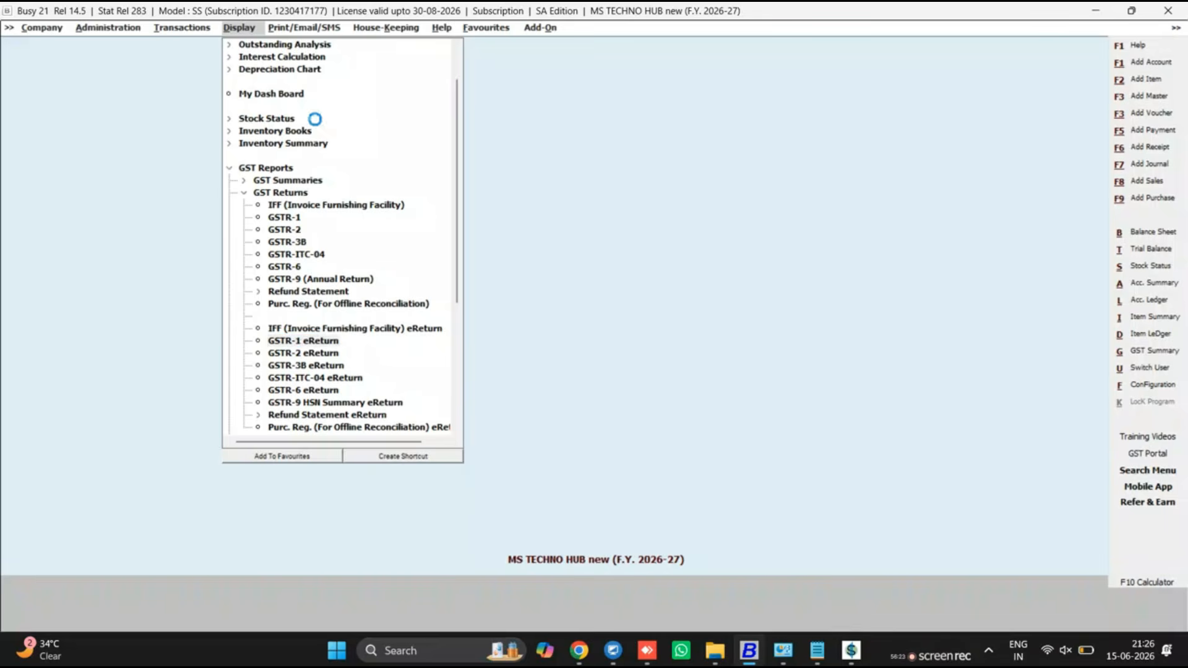
Compare the eReturn output formats, choose Plain Excel and agree to continue with it.
key("Tab")
key("Tab")
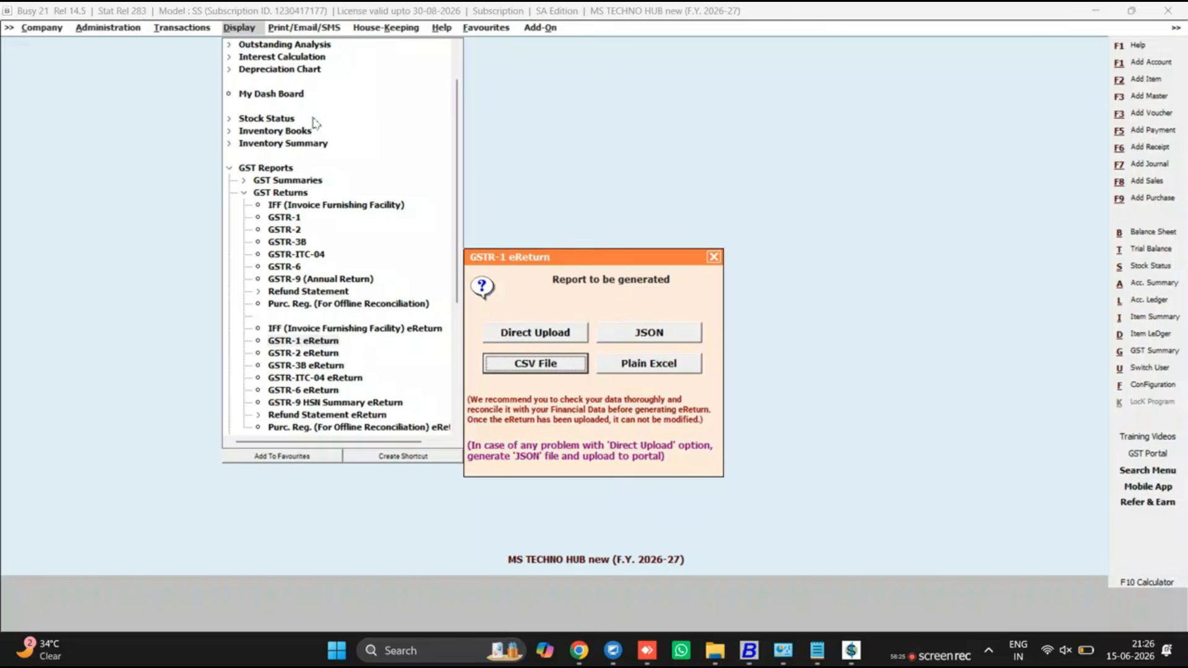
key("shift+Tab")
key("shift+Tab")
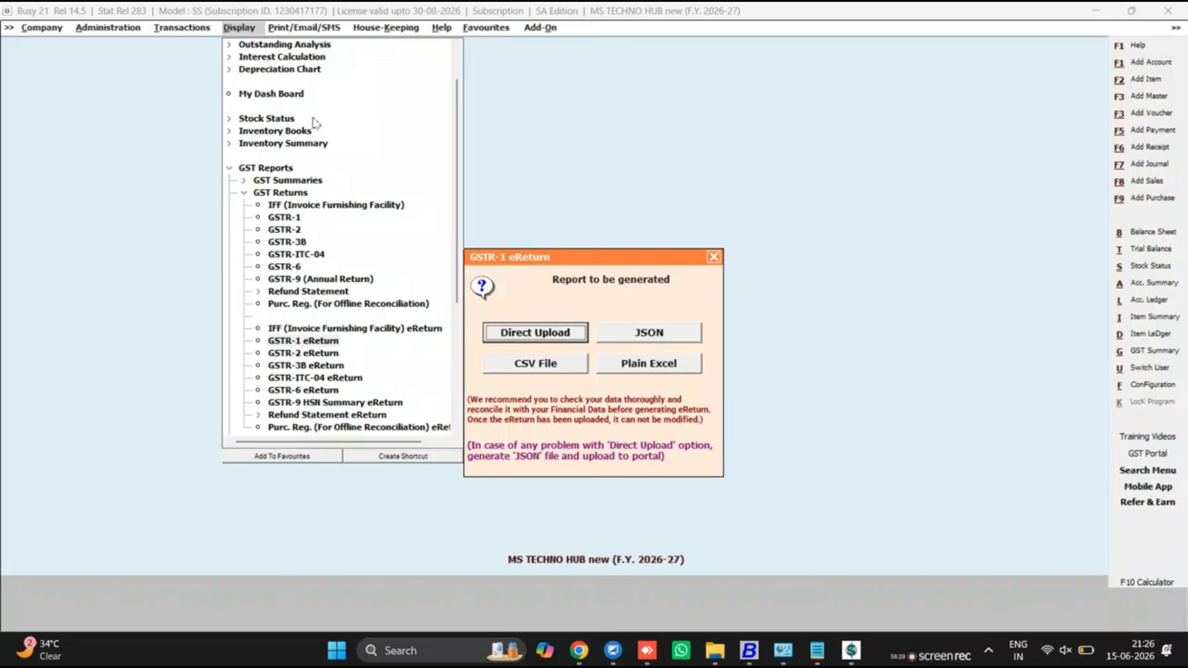
key("Tab")
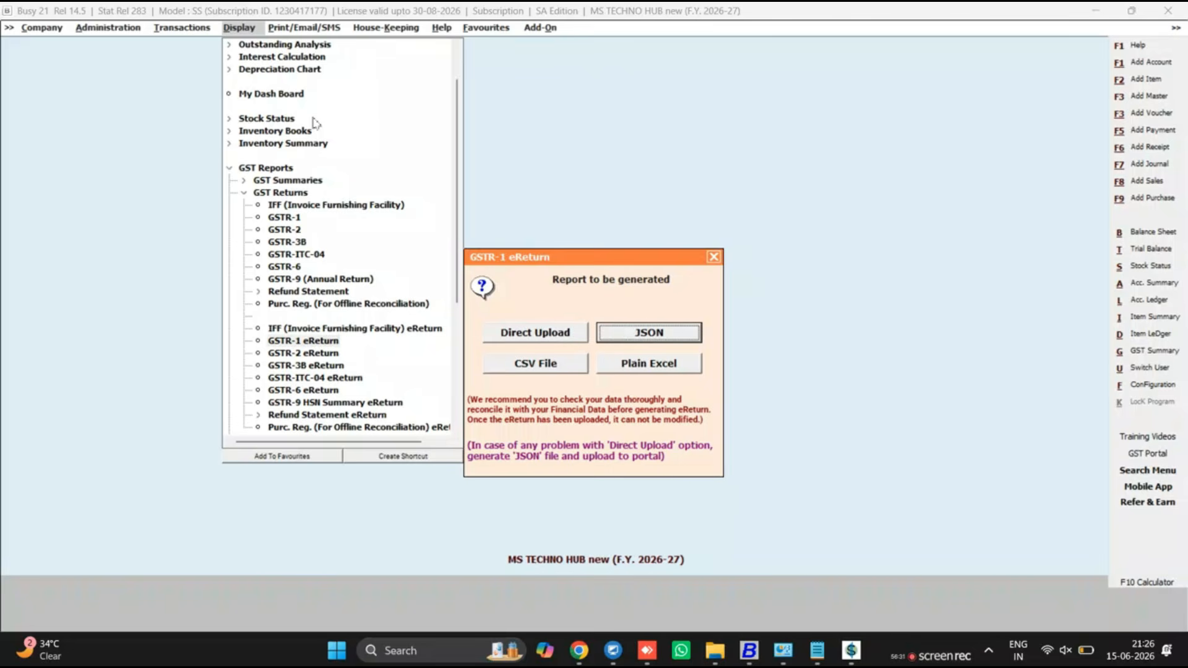
key("Tab")
key("Tab")
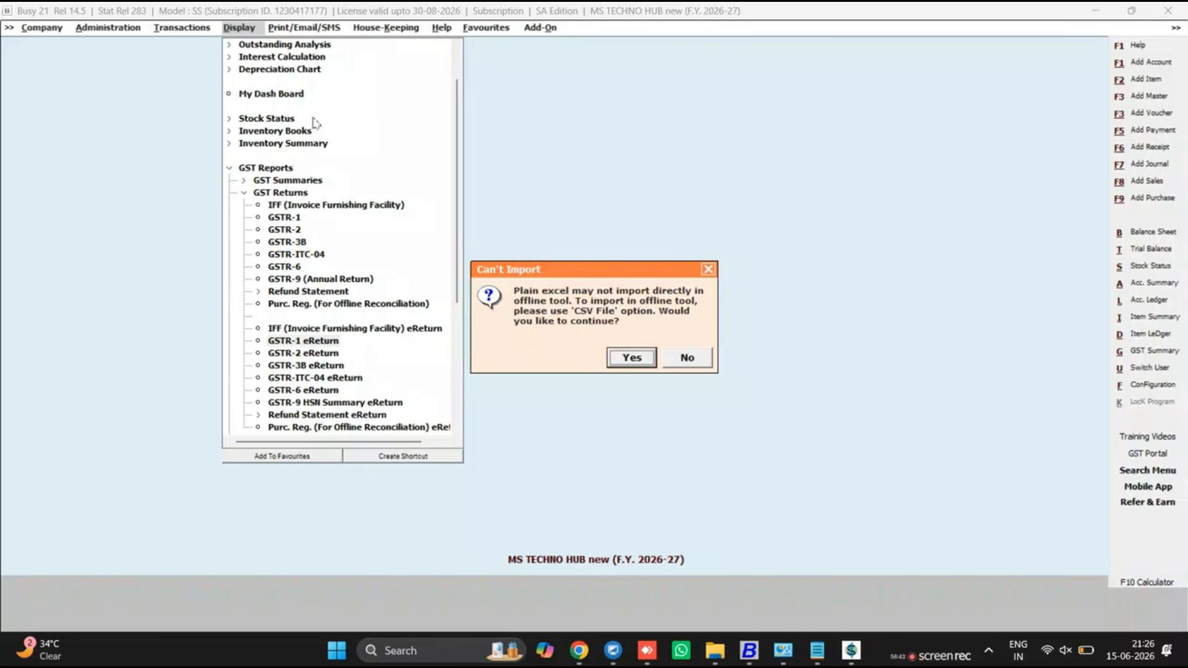
key("Return")
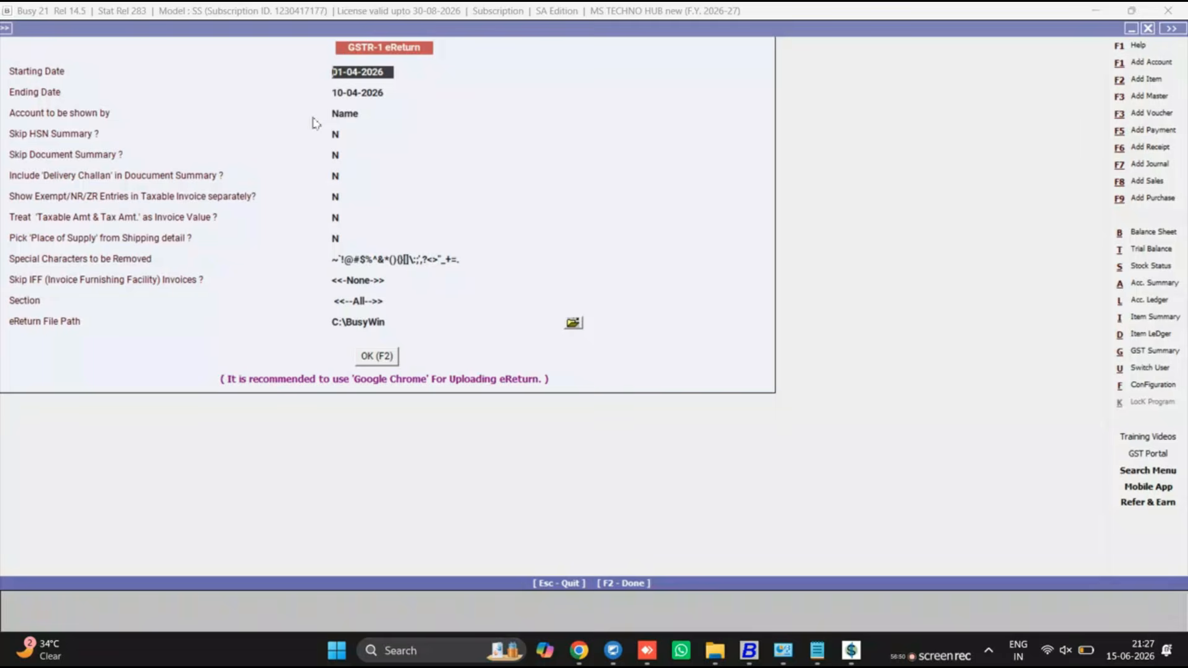
Set the GSTR-1 eReturn ending date to 30-04-2026 and accept the remaining options down to the file path.
key("Return")
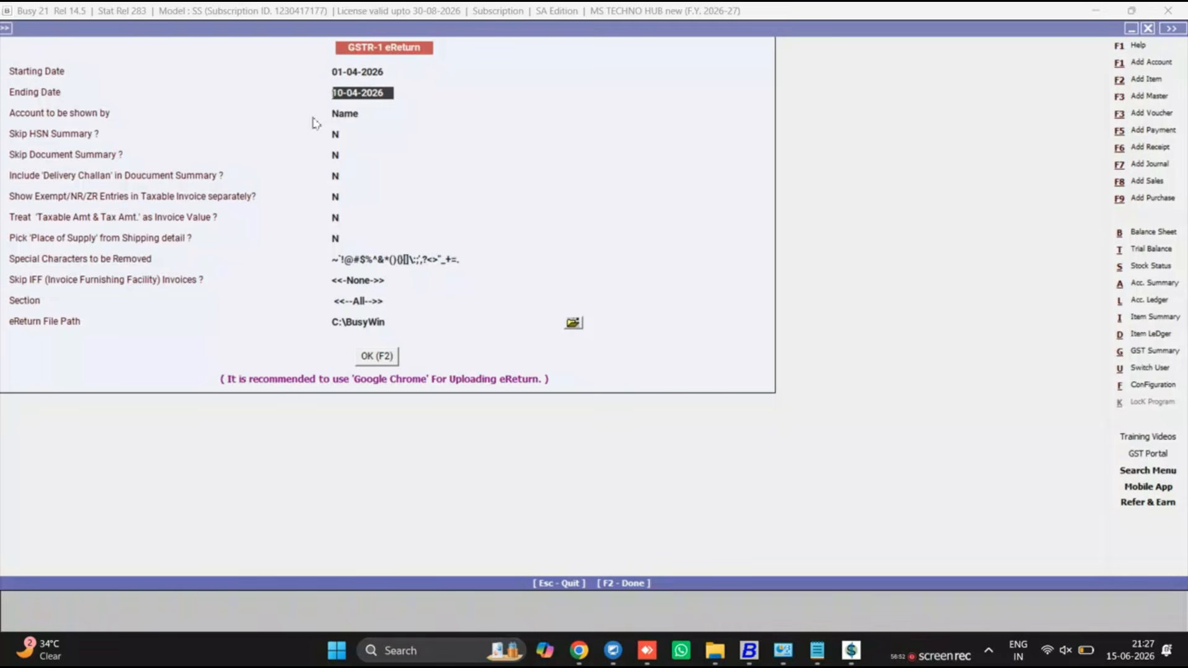
type("30.")
key("Return")
key("Return")
key("Return")
key("Return")
key("Return")
key("Return")
key("Return")
key("Return")
key("Return")
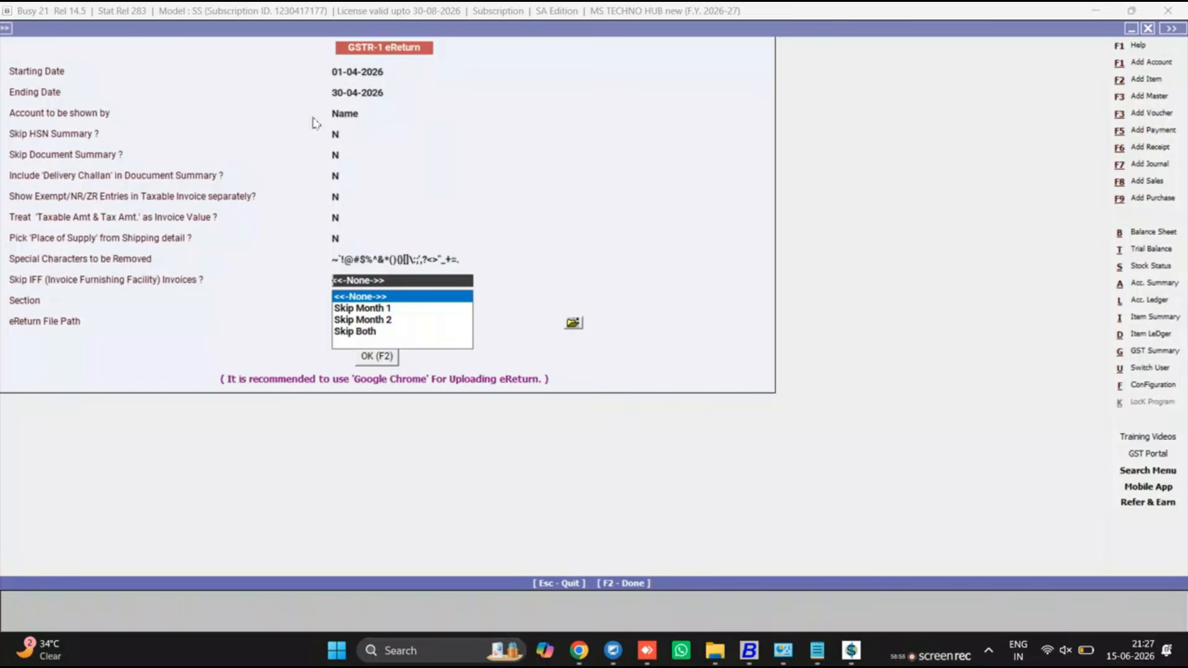
key("Return")
key("Return")
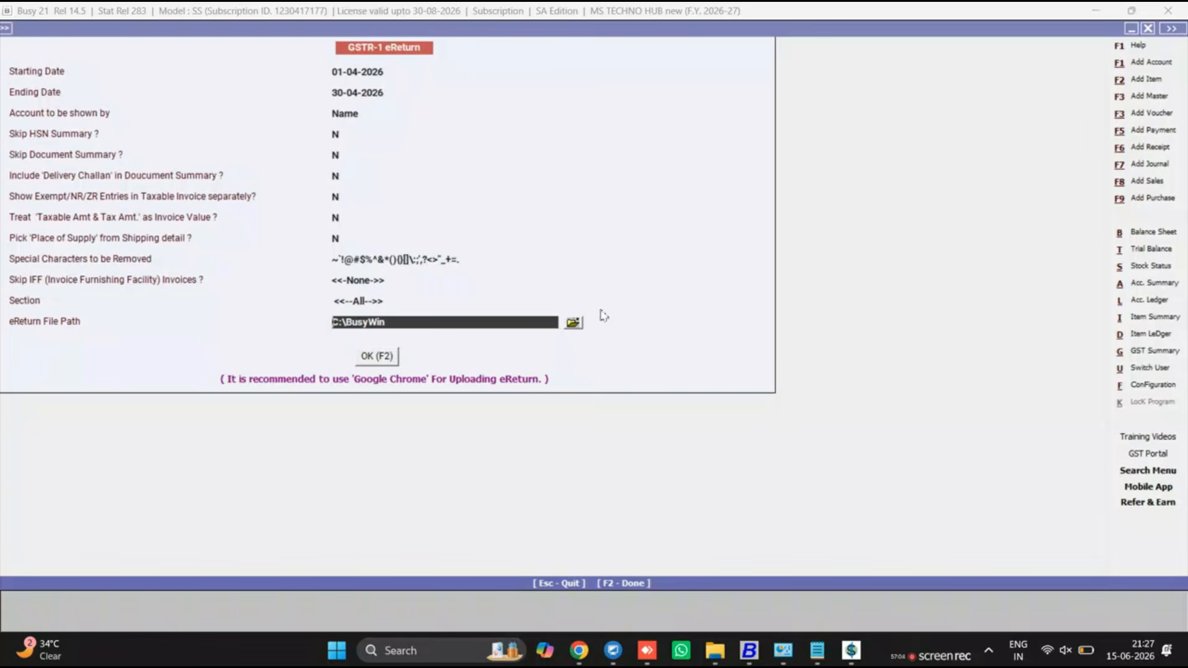
Set the eReturn file path to the V RETURNS folder on the Desktop.
left_click(573, 322)
left_click(679, 425)
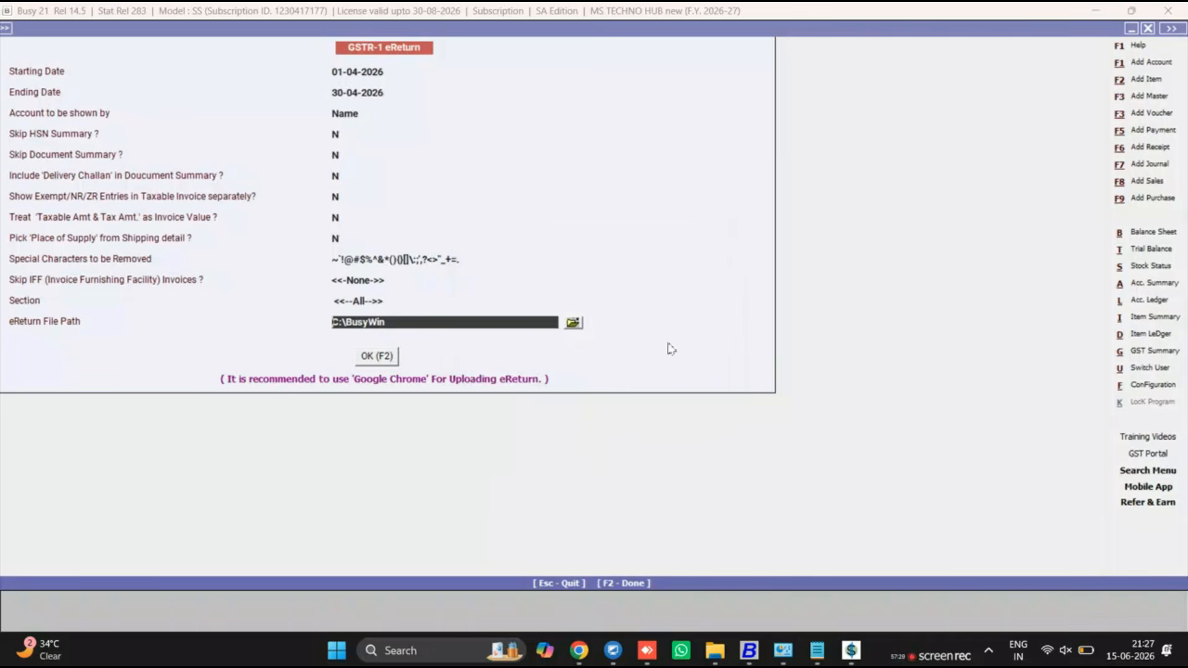
left_click(573, 323)
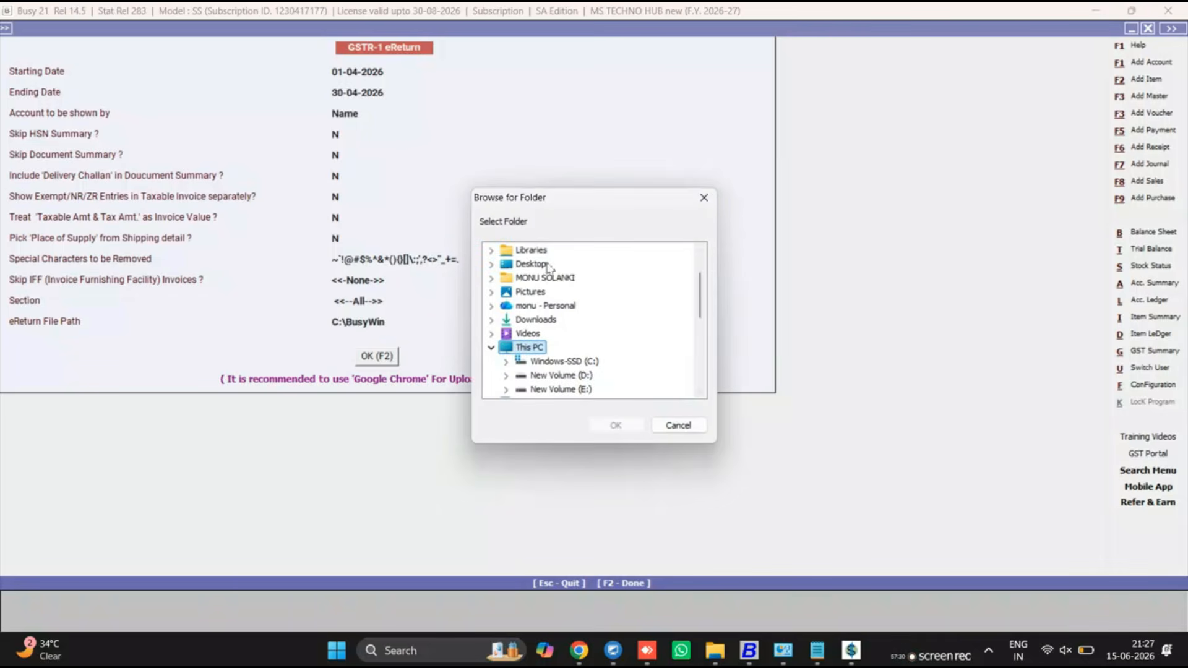
left_click_drag(699, 294, 702, 370)
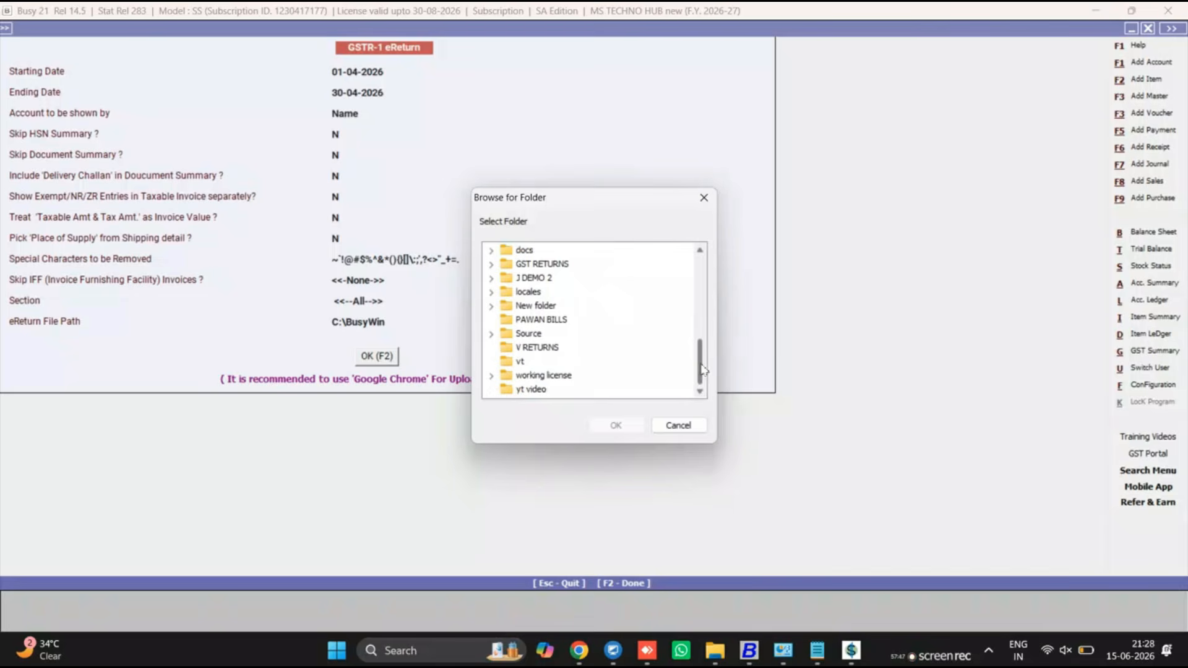
left_click(542, 349)
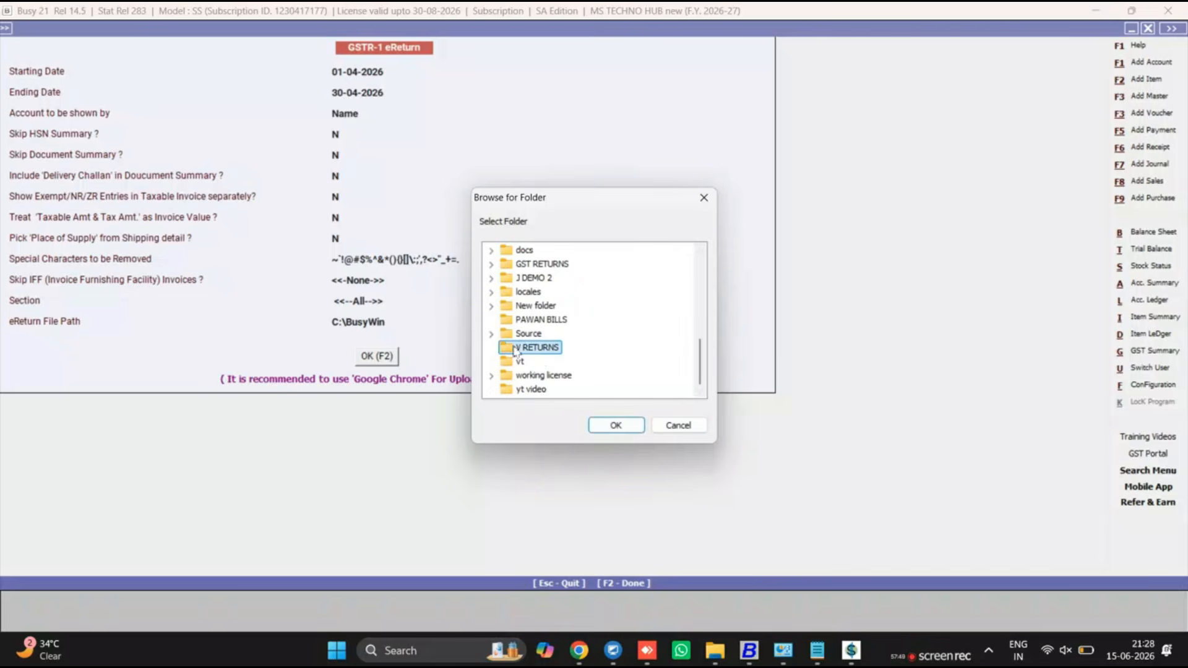
left_click(639, 427)
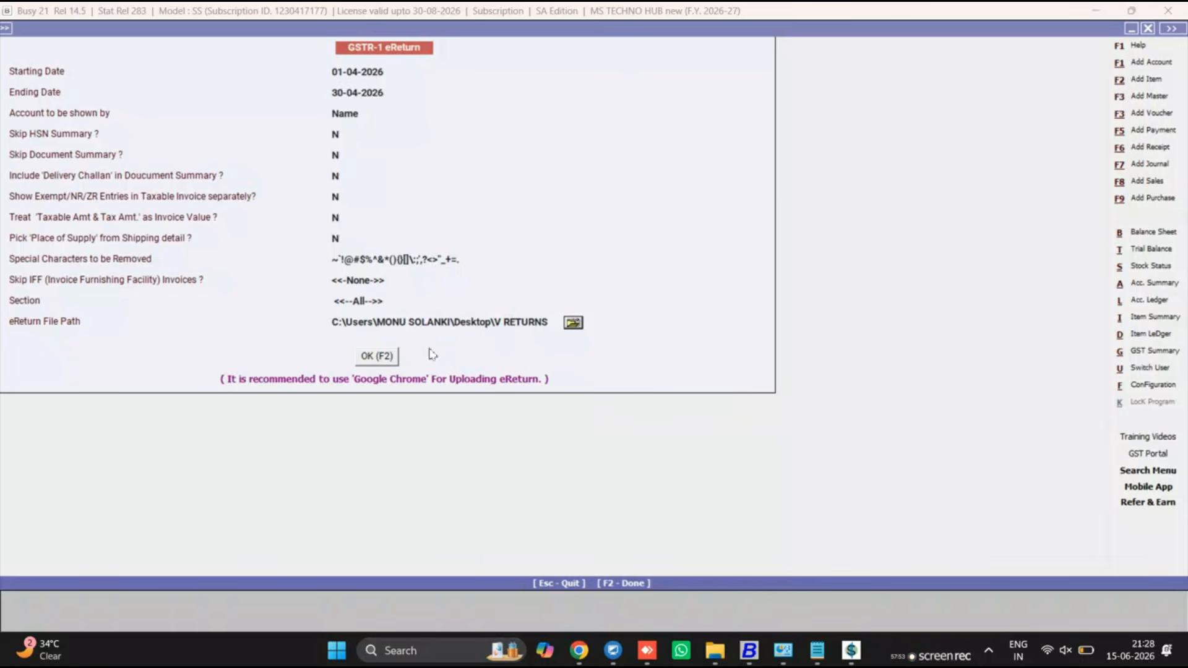
Generate the April 2026 GSTR-1 eReturn and open the exported workbook from the V RETURNS folder in Excel.
left_click(384, 359)
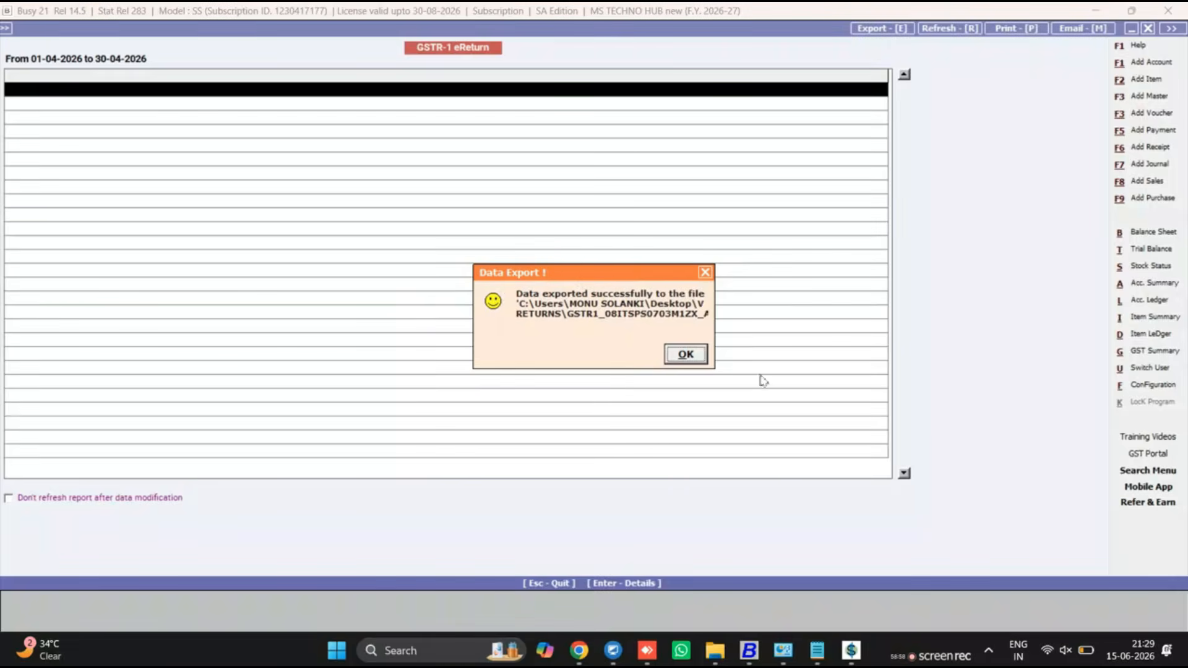
left_click(702, 357)
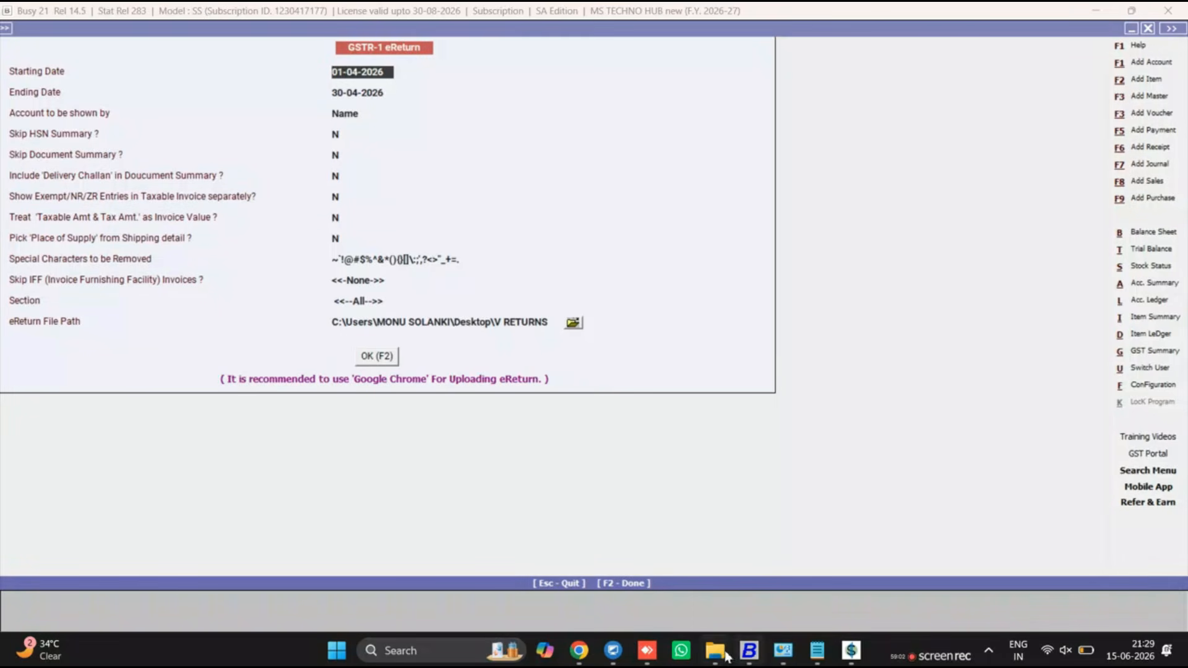
mouse_move(727, 656)
left_click(896, 560)
double_click(347, 148)
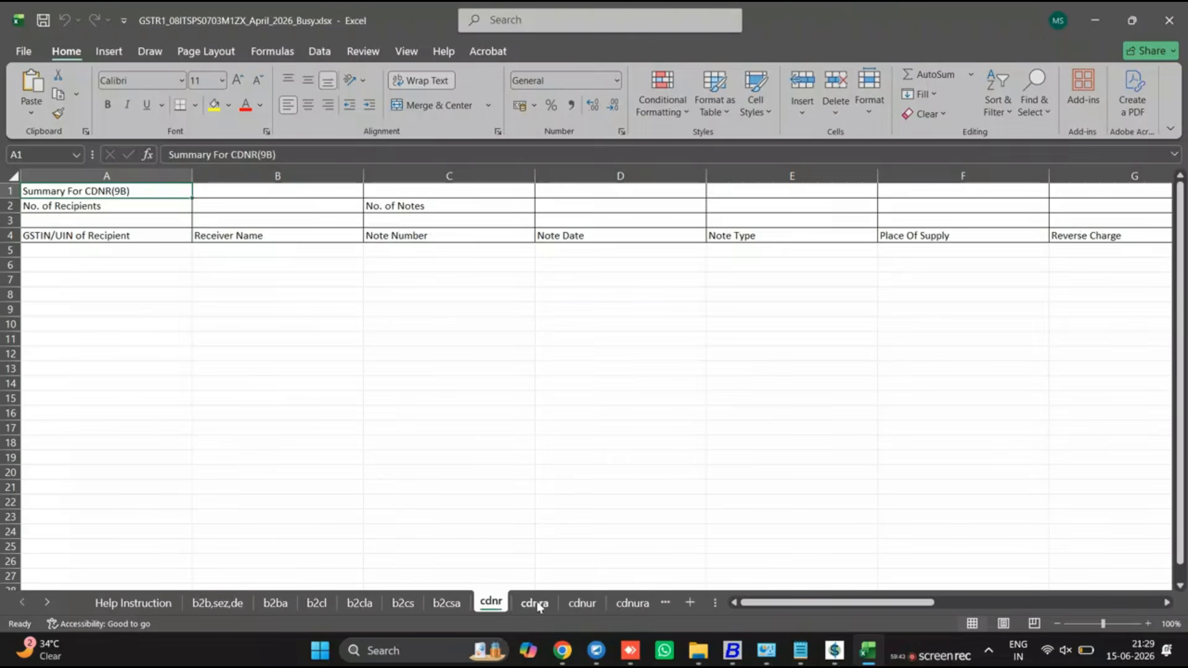
Review the workbook's credit/debit note, export and advance sheets from cdnra onwards, and close the workbook and its folder view.
left_click(534, 602)
left_click(581, 602)
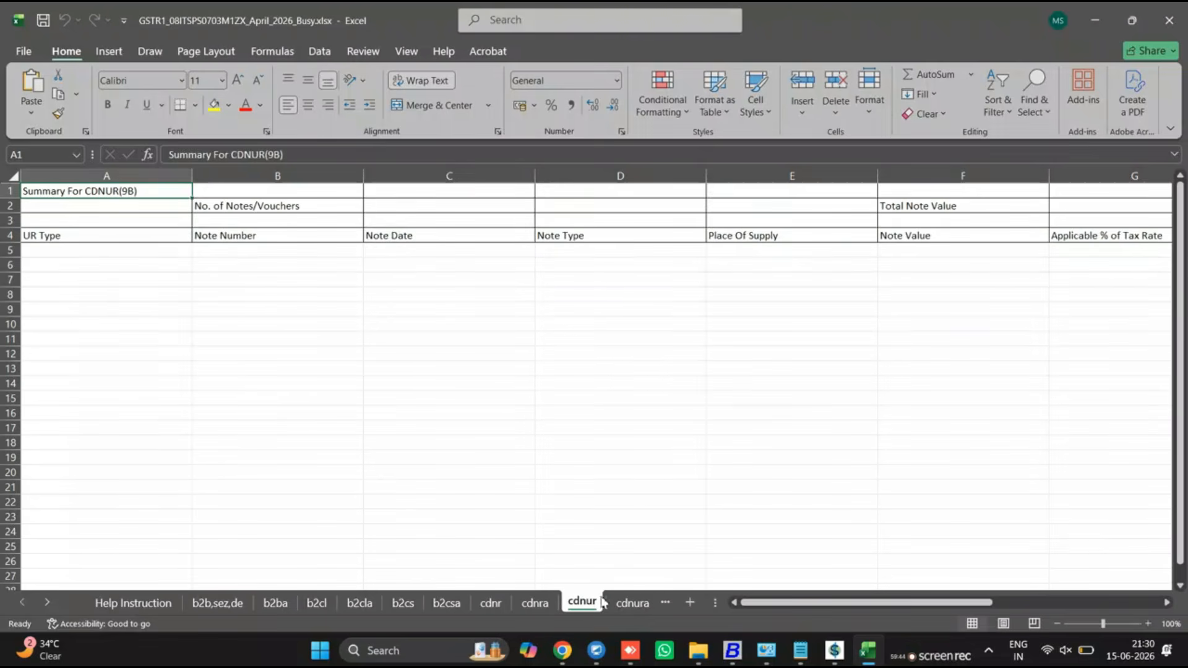
left_click(616, 602)
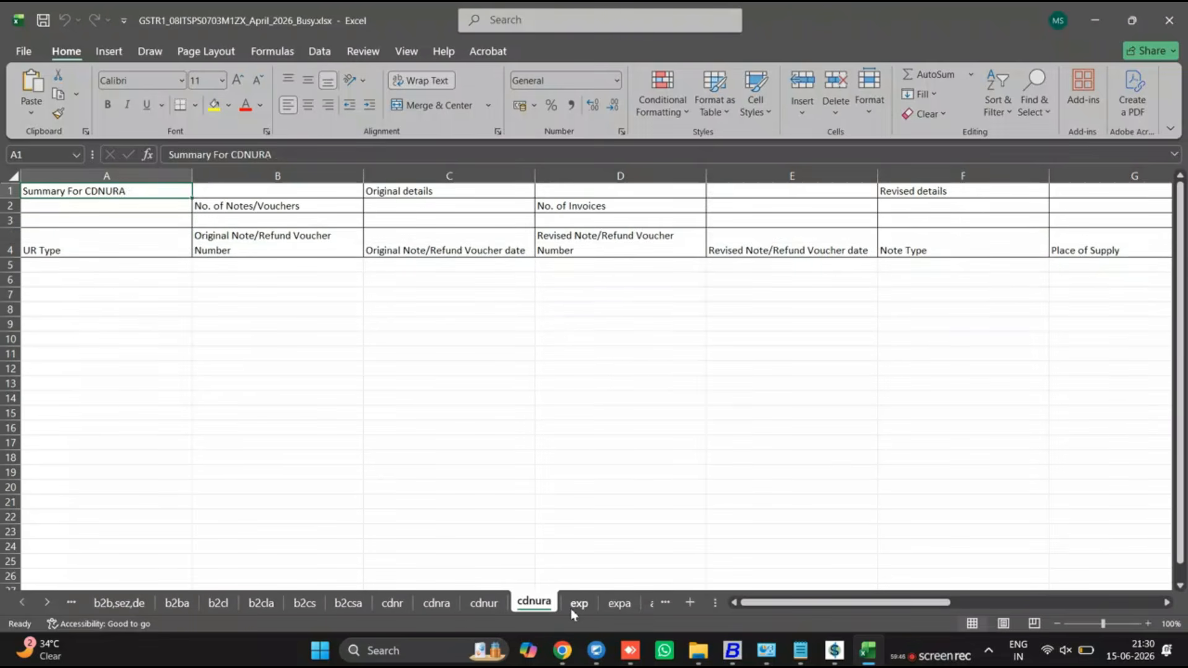
left_click(580, 603)
left_click(609, 605)
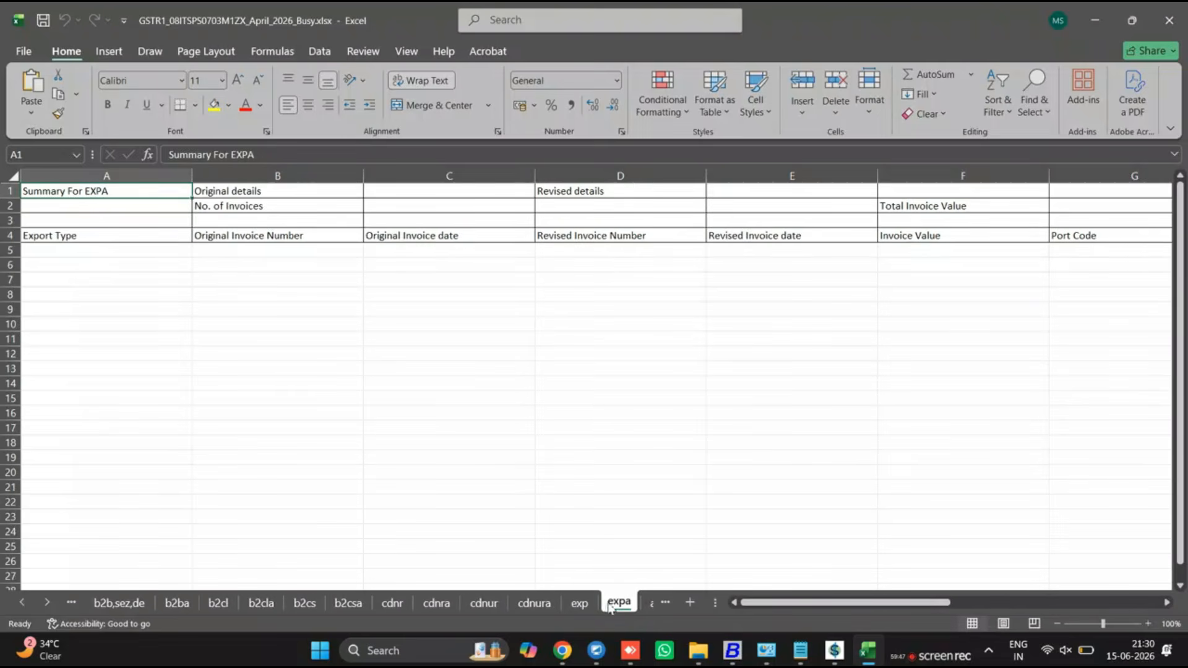
left_click(649, 606)
left_click(615, 605)
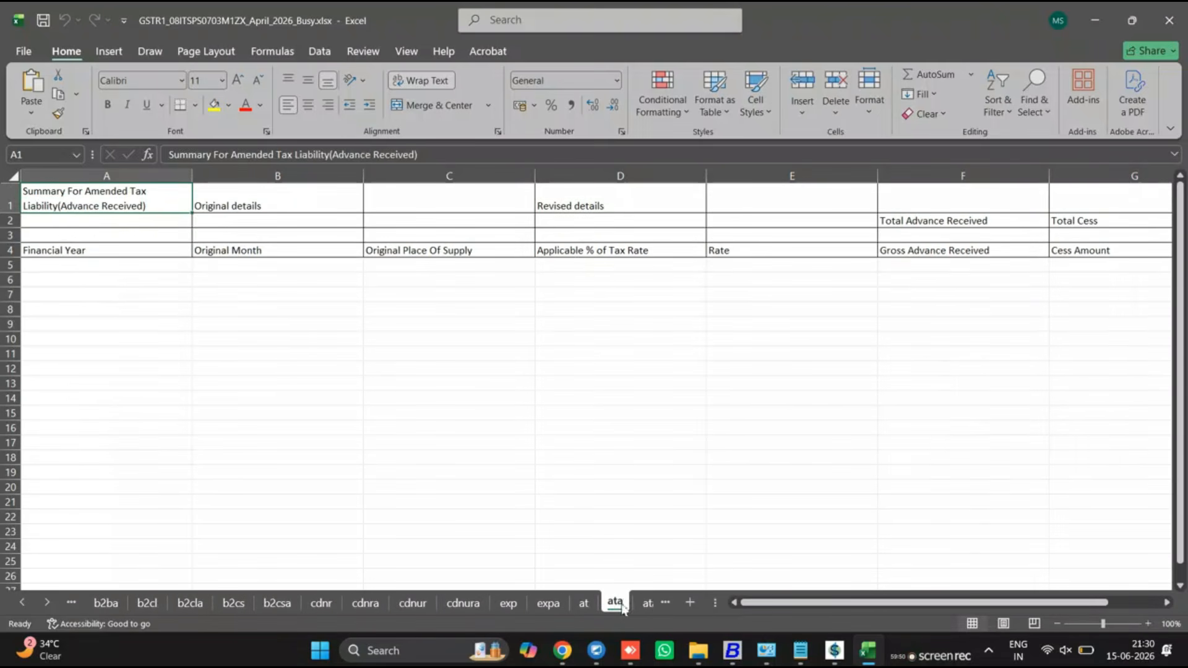
left_click(582, 604)
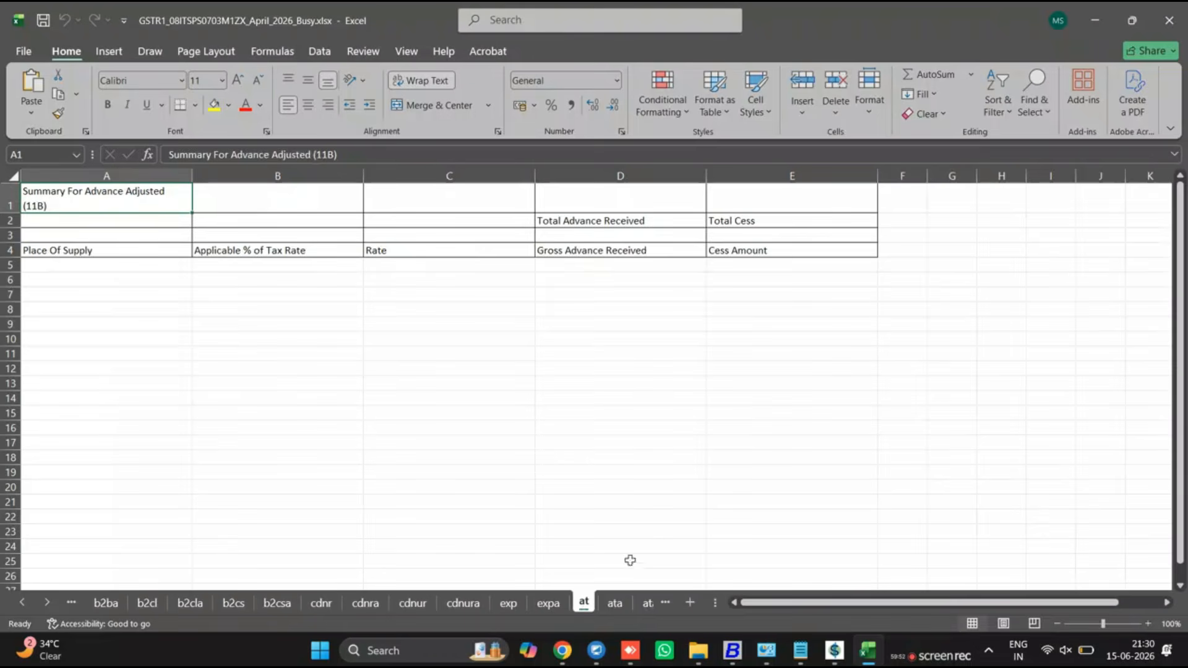
left_click(1165, 20)
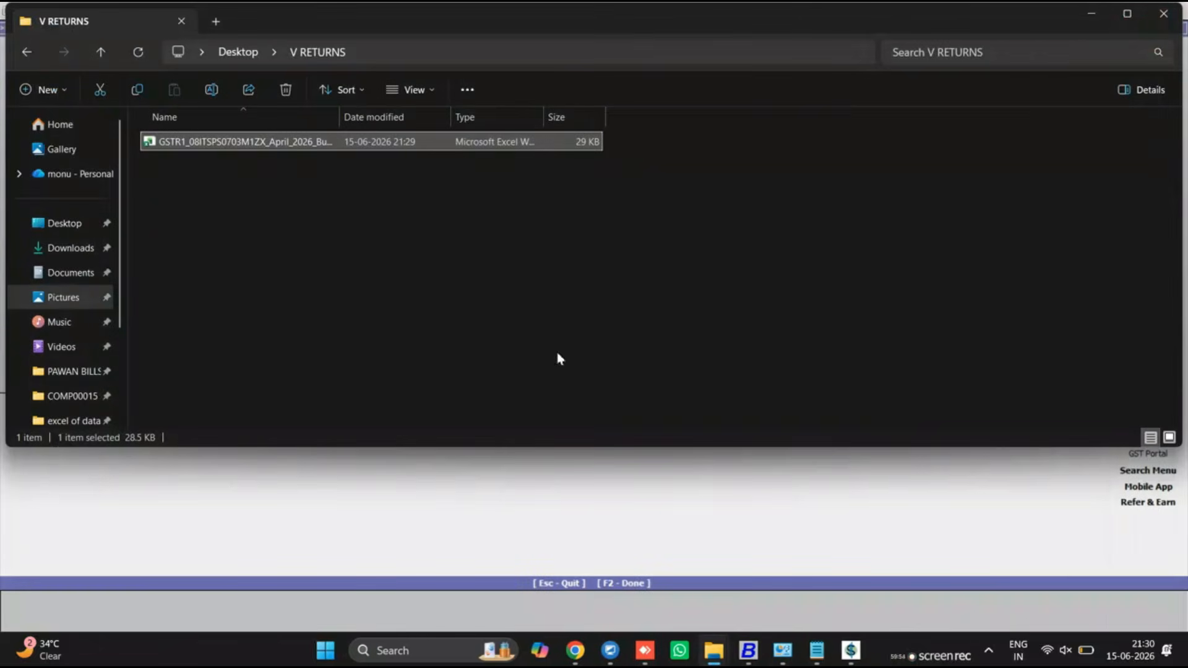
left_click(1094, 12)
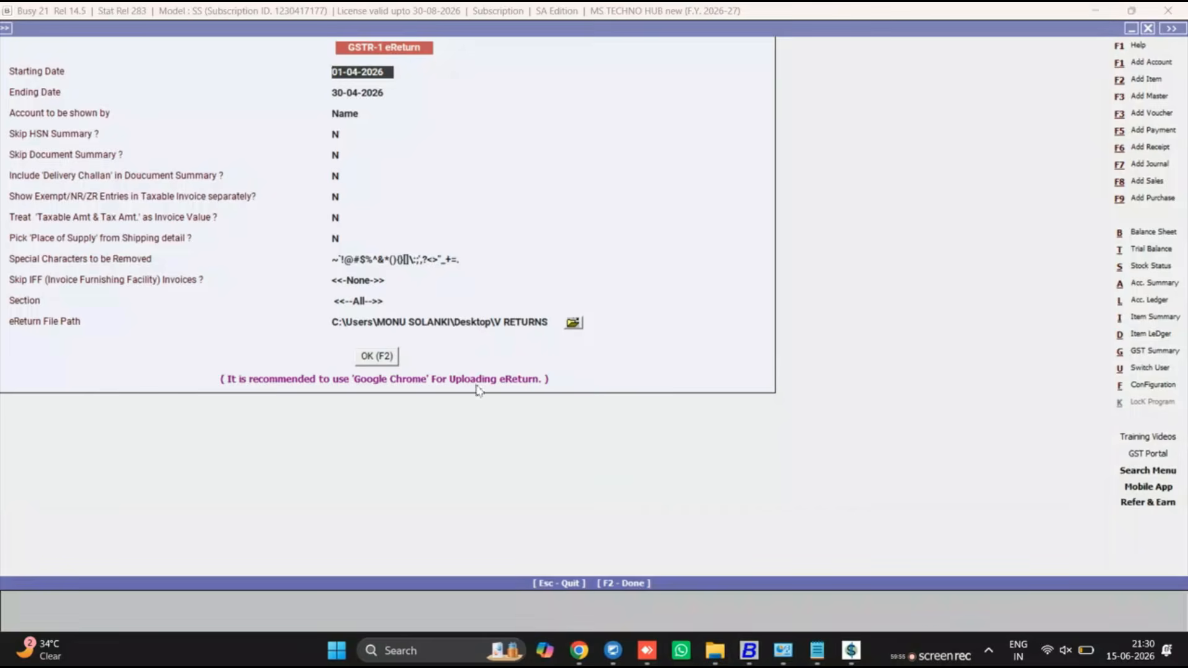
Leave the GSTR-1 eReturn and start the GSTR-3B eReturn in Plain Excel format.
key("Escape")
key("Escape")
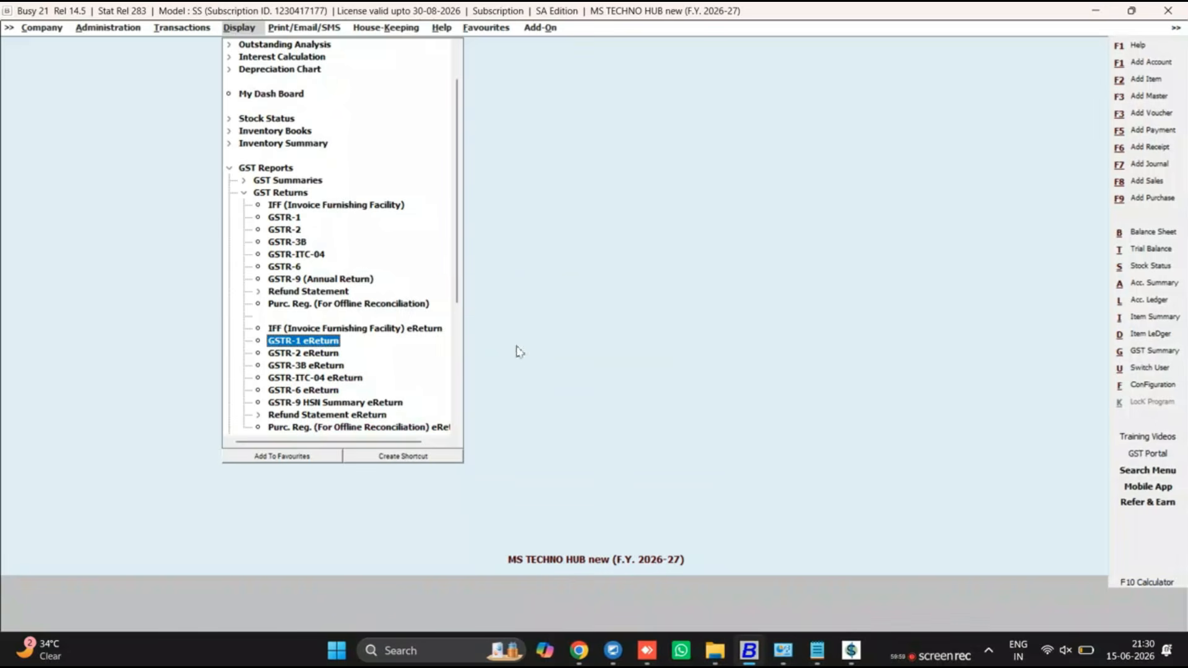
double_click(307, 366)
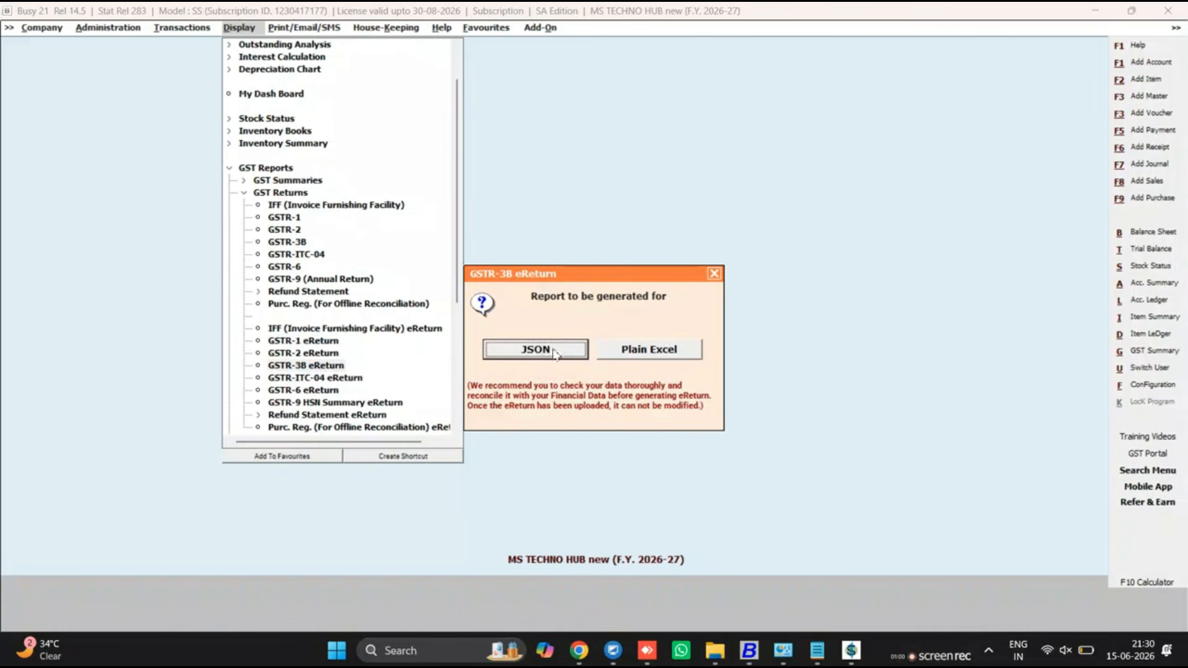
left_click(656, 352)
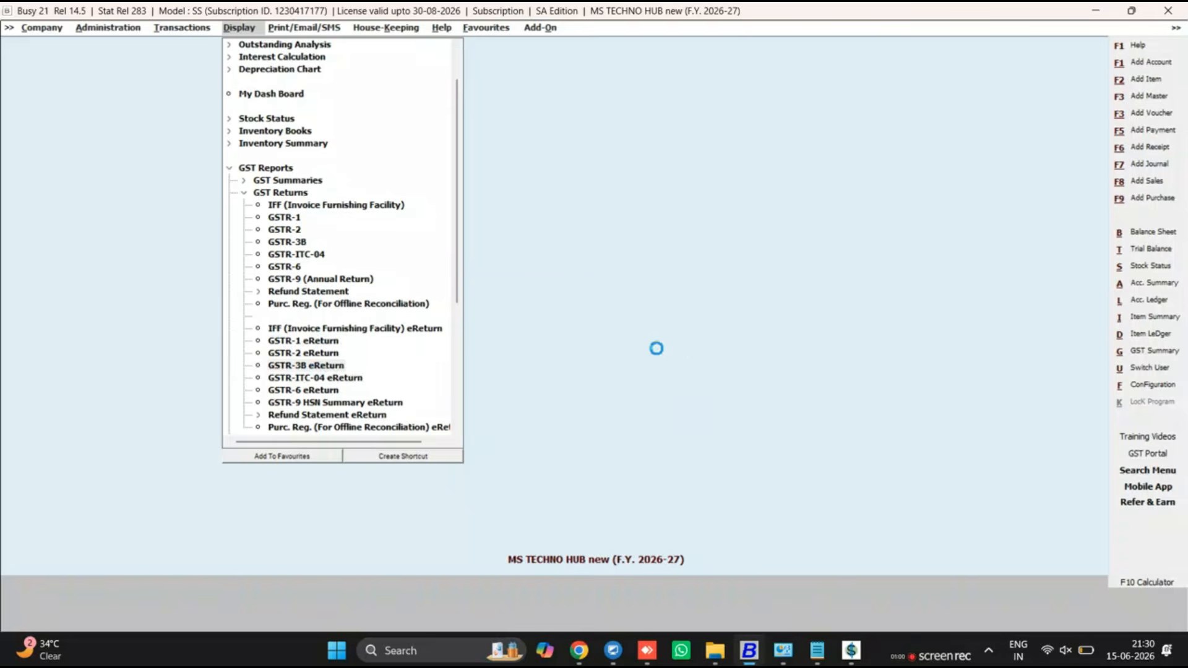
Keep the GSTR-3B eReturn's starting date at 01-04-2026 and set its ending date to 30-04-2026.
left_click(390, 72)
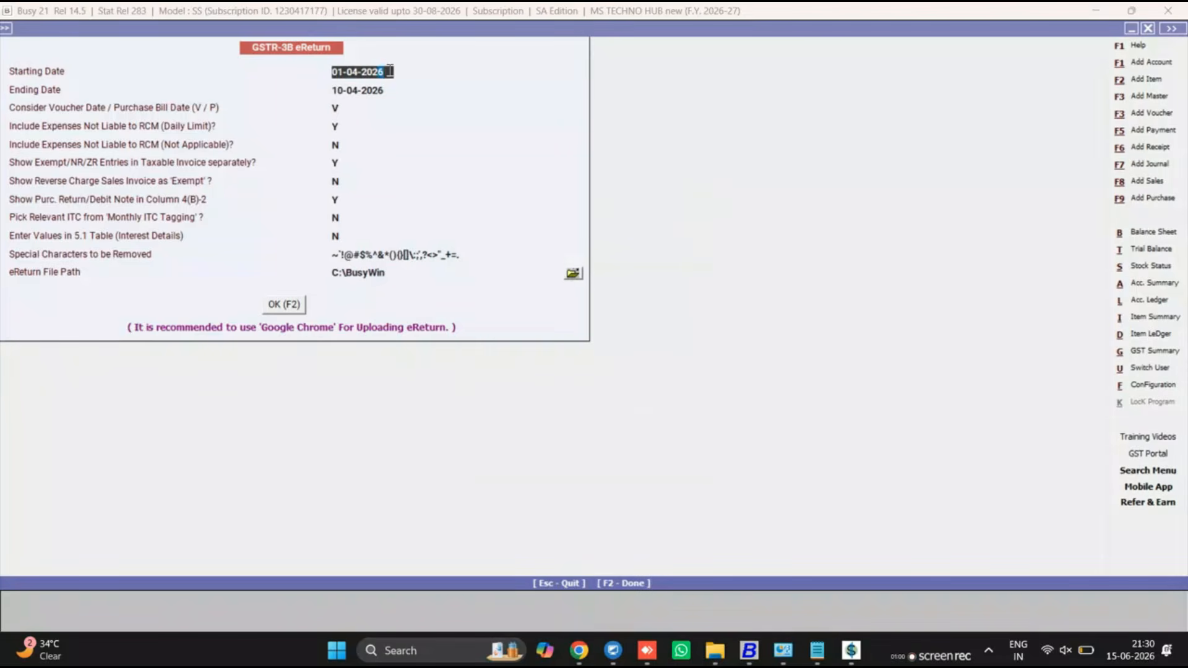
key("Return")
type("30")
key("Return")
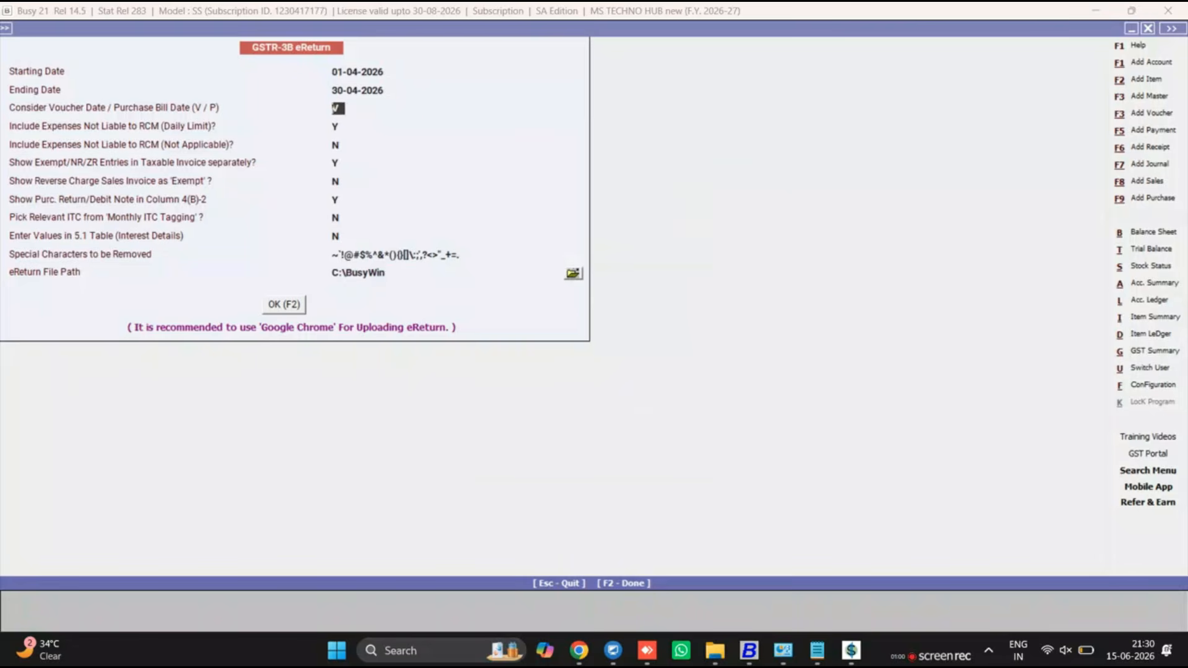
Set the GSTR-3B eReturn file path to the V RETURNS folder on the Desktop and generate the return.
left_click(573, 273)
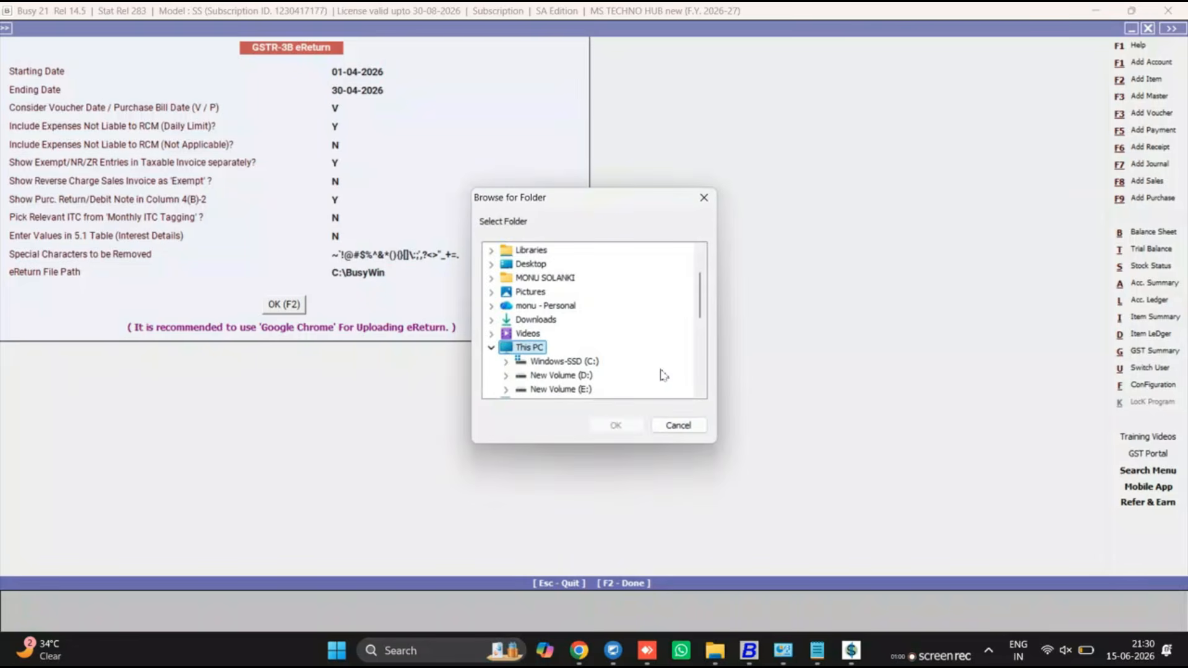
left_click(702, 376)
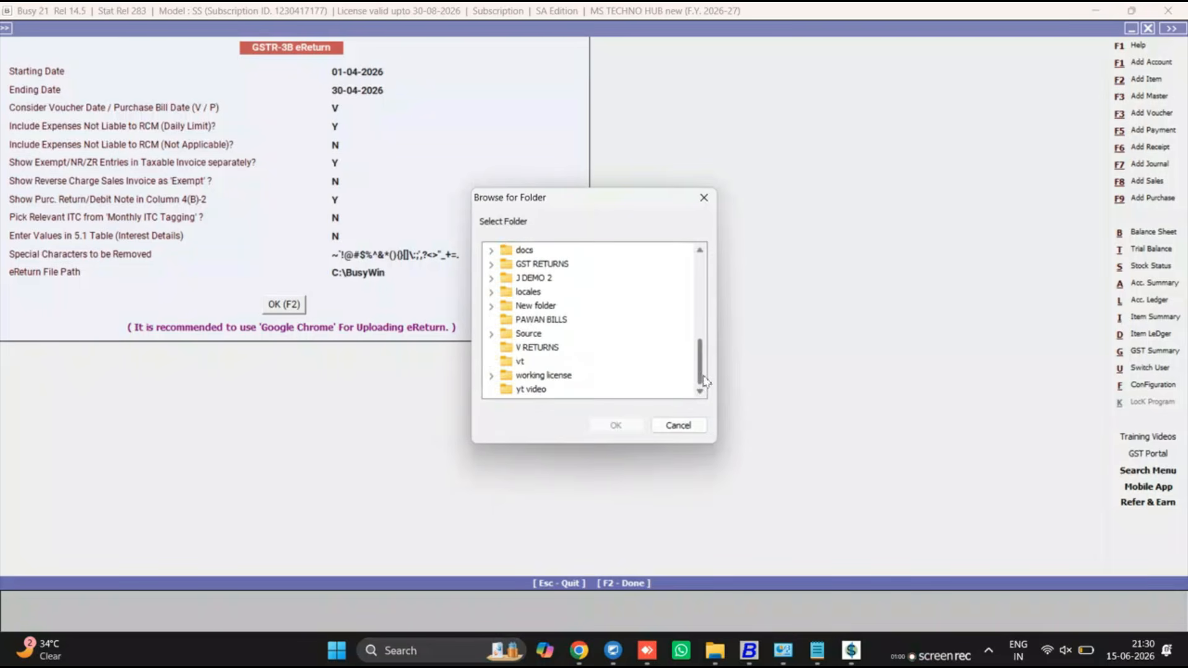
left_click(537, 348)
left_click(635, 429)
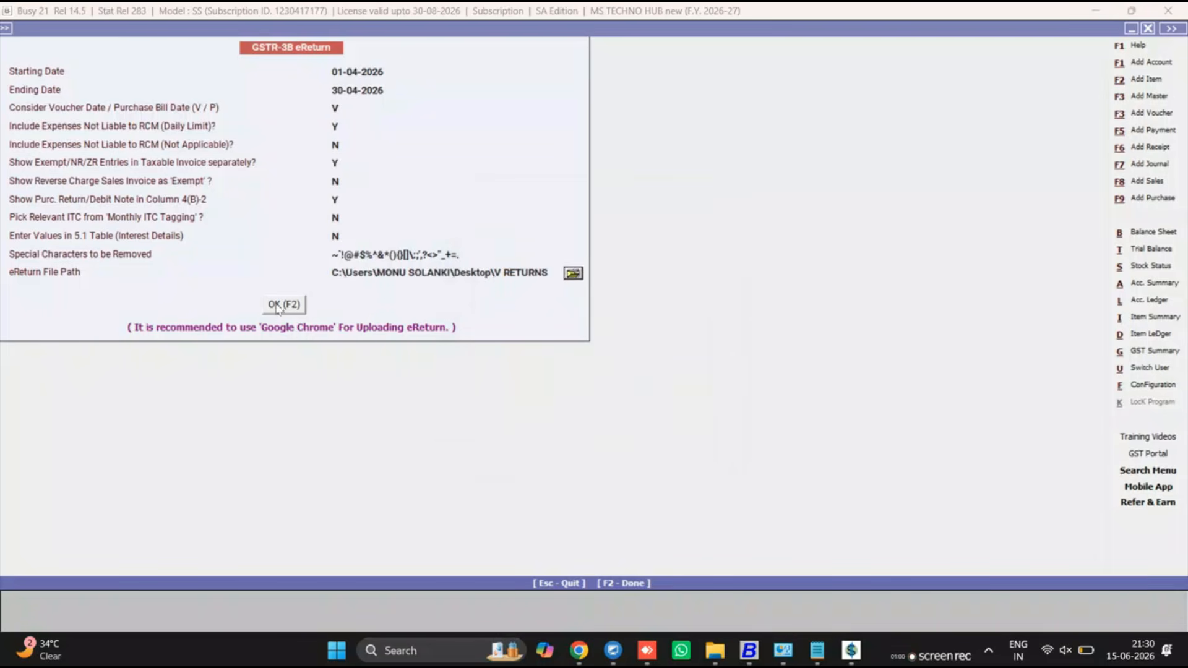
left_click(284, 304)
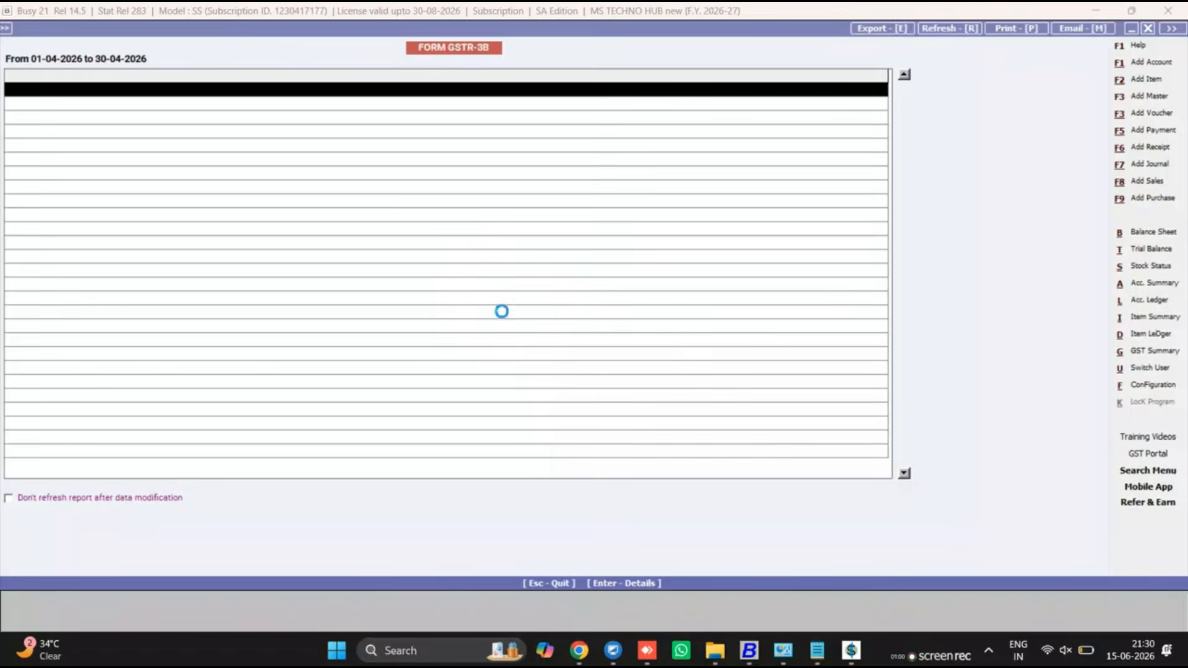